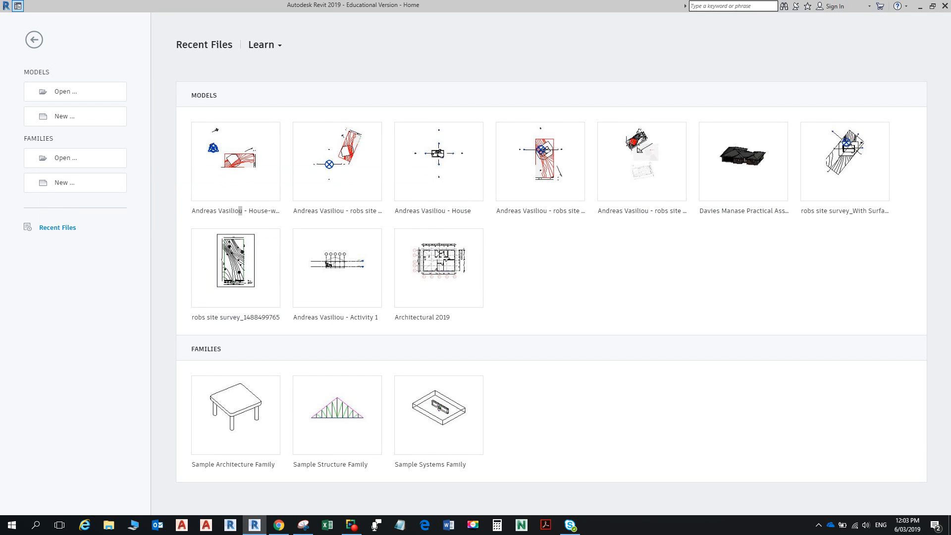
Step: Open the existing site survey project file dated 2019-02-25 from the Starting Documents folder
{"action": "left_click", "coordinate": [65, 91]}
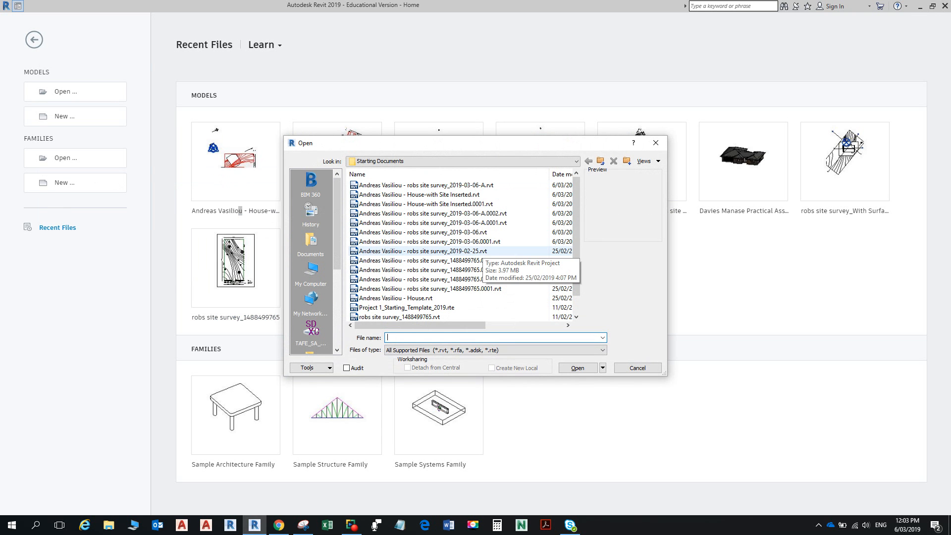
{"action": "left_click", "coordinate": [483, 250]}
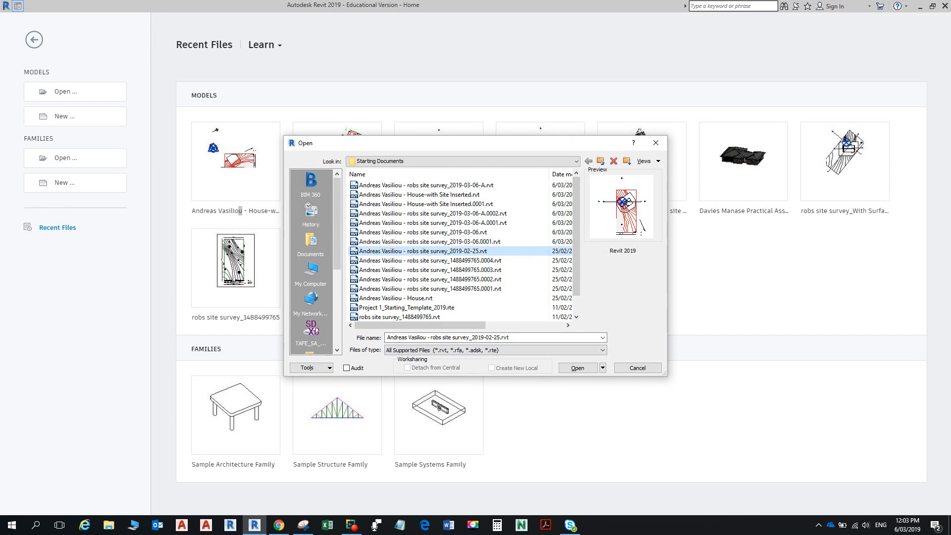
{"action": "left_click", "coordinate": [577, 368]}
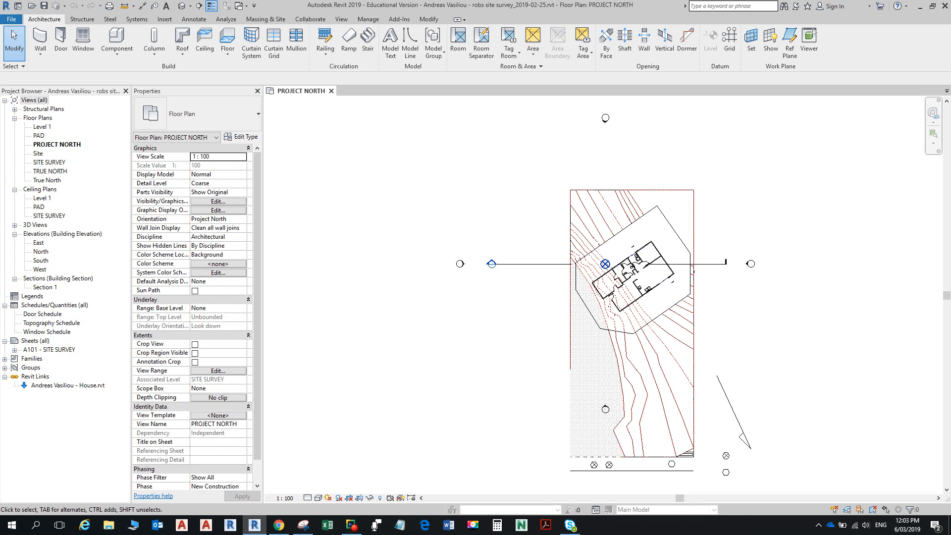
{"action": "scroll", "coordinate": [629, 262], "scroll_direction": "down", "scroll_amount": 3}
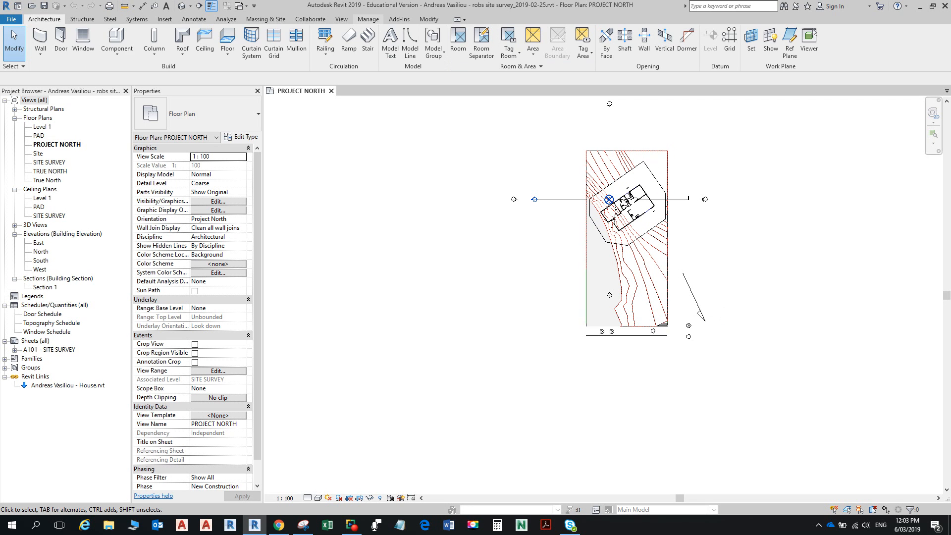
Step: Remove the linked house model from the site survey project through Manage Links
{"action": "left_click", "coordinate": [368, 19]}
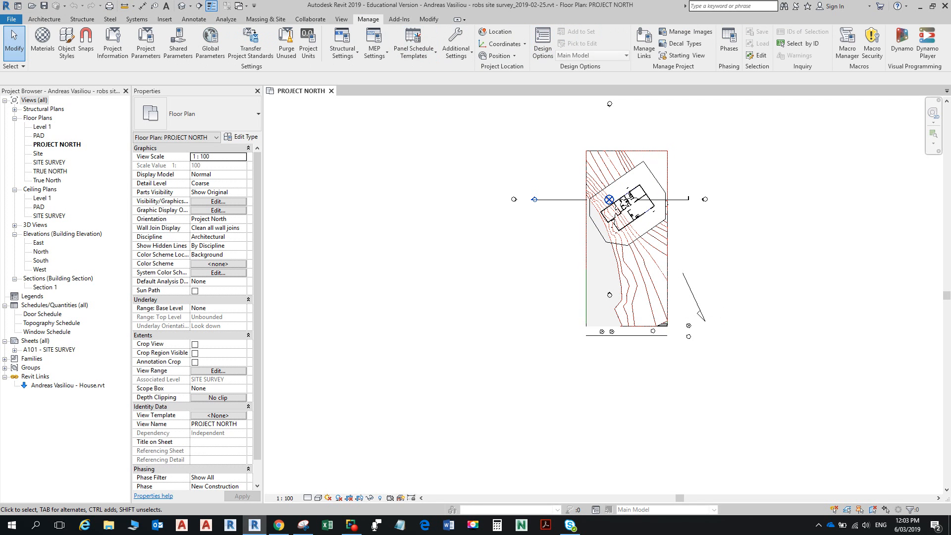
{"action": "left_click", "coordinate": [644, 44]}
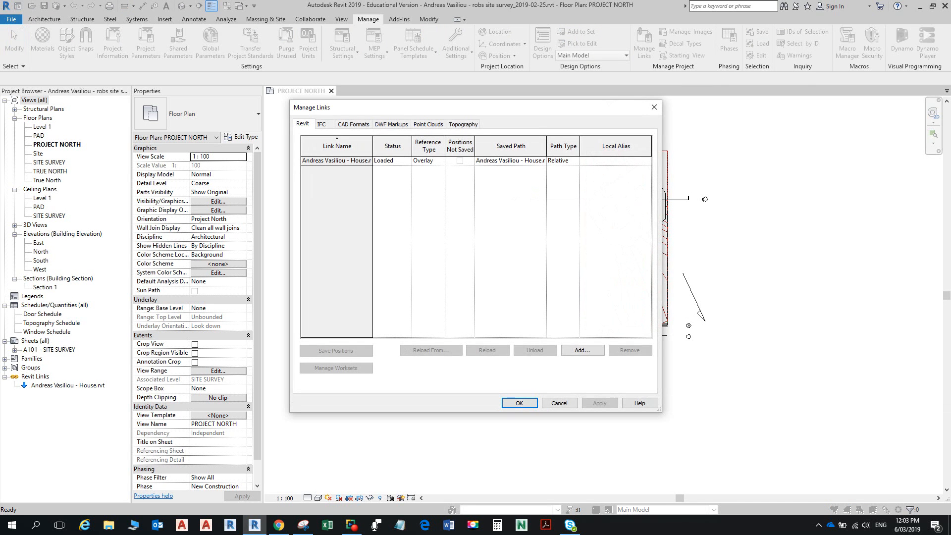
{"action": "left_click", "coordinate": [336, 160]}
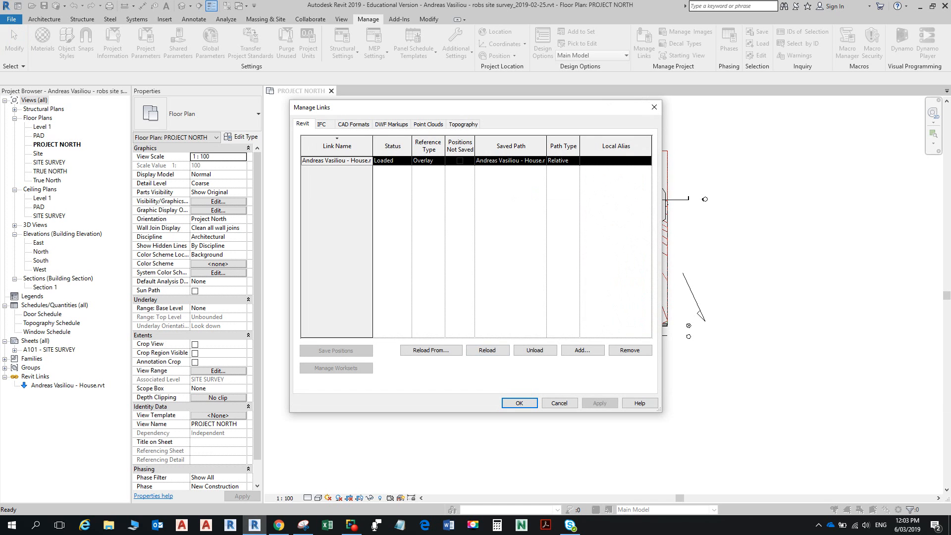
{"action": "left_click", "coordinate": [535, 350]}
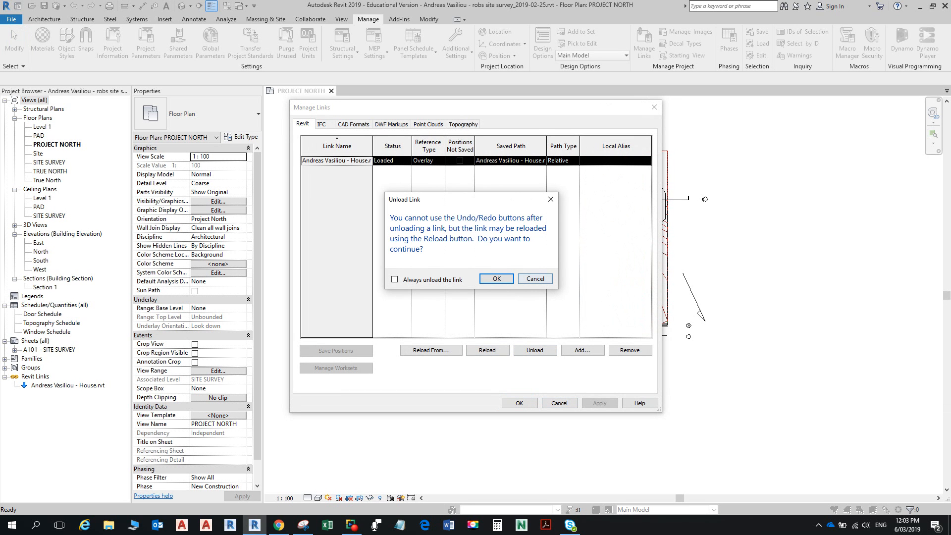
{"action": "left_click", "coordinate": [535, 278]}
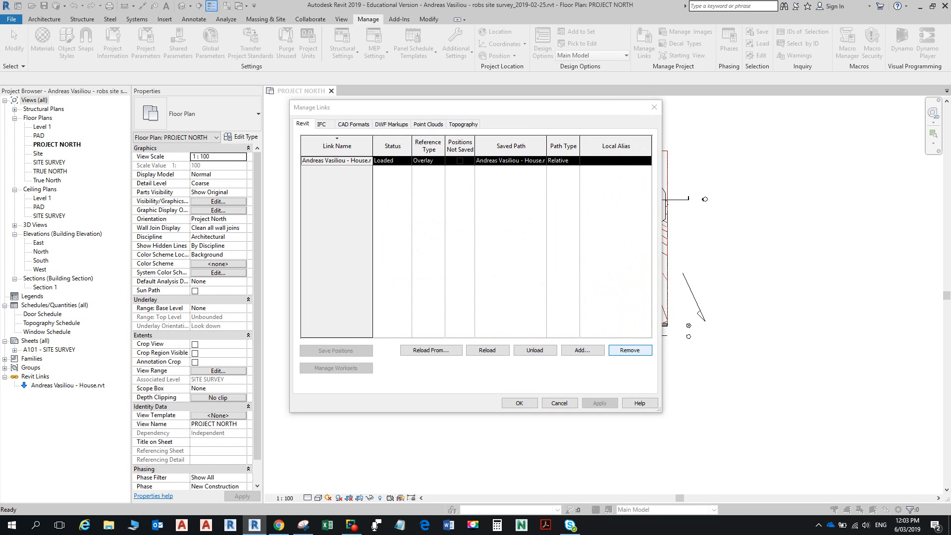
{"action": "left_click", "coordinate": [629, 349]}
{"action": "key", "text": "Return"}
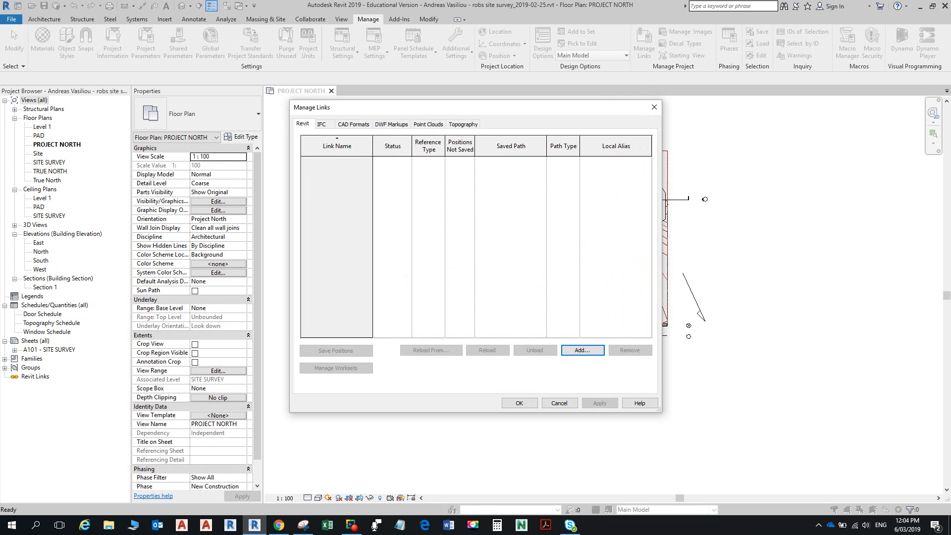
{"action": "left_click", "coordinate": [519, 403]}
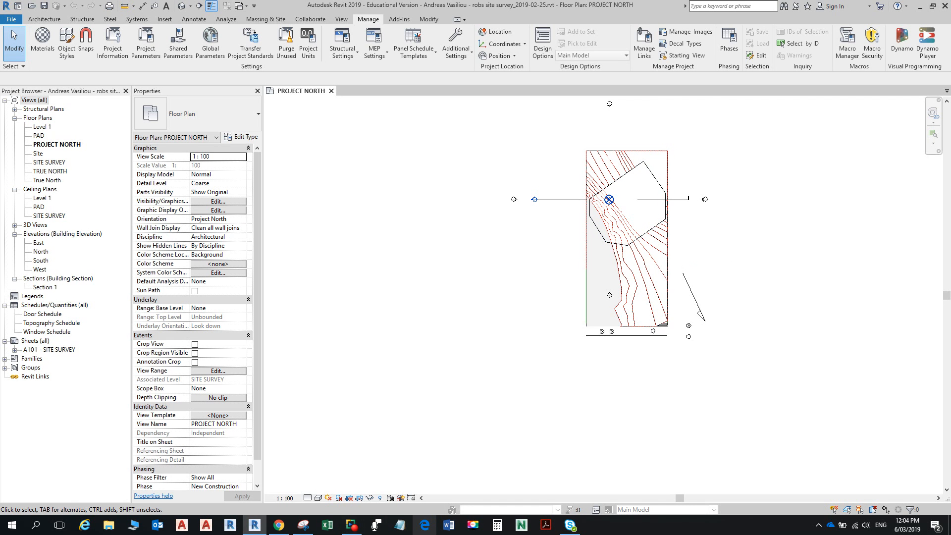
Step: Switch to Chrome to examine the site in Google Maps and its capture in Snipping Tool, ending back in Revit
{"action": "mouse_move", "coordinate": [278, 525]}
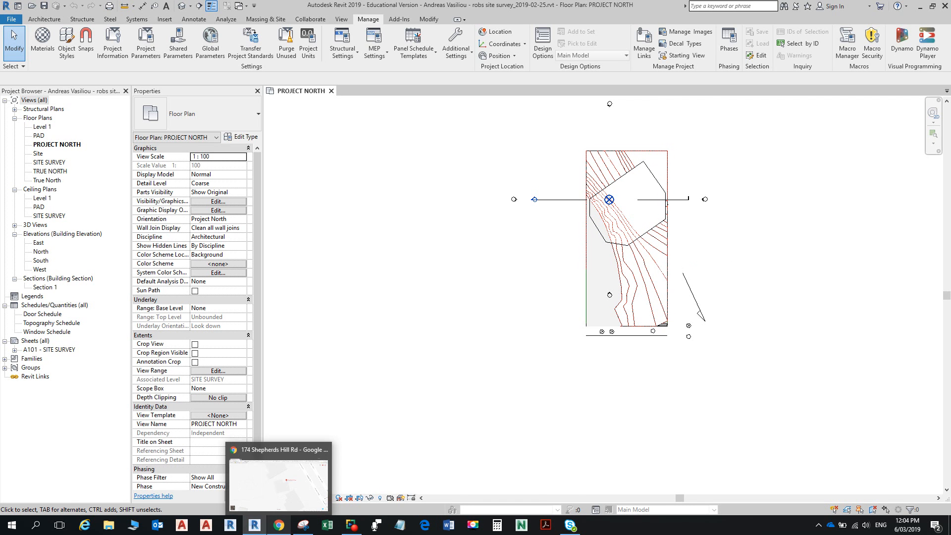
{"action": "left_click", "coordinate": [279, 478]}
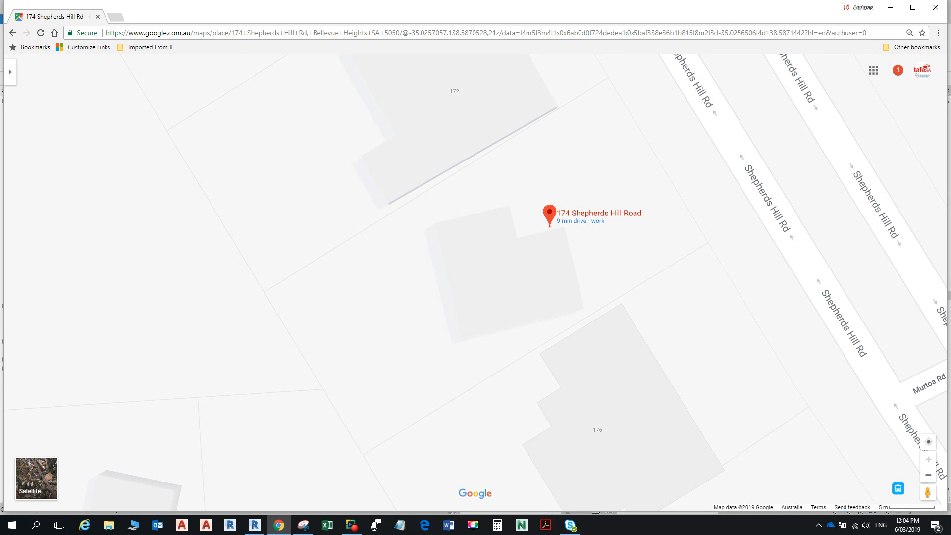
{"action": "left_click", "coordinate": [302, 525]}
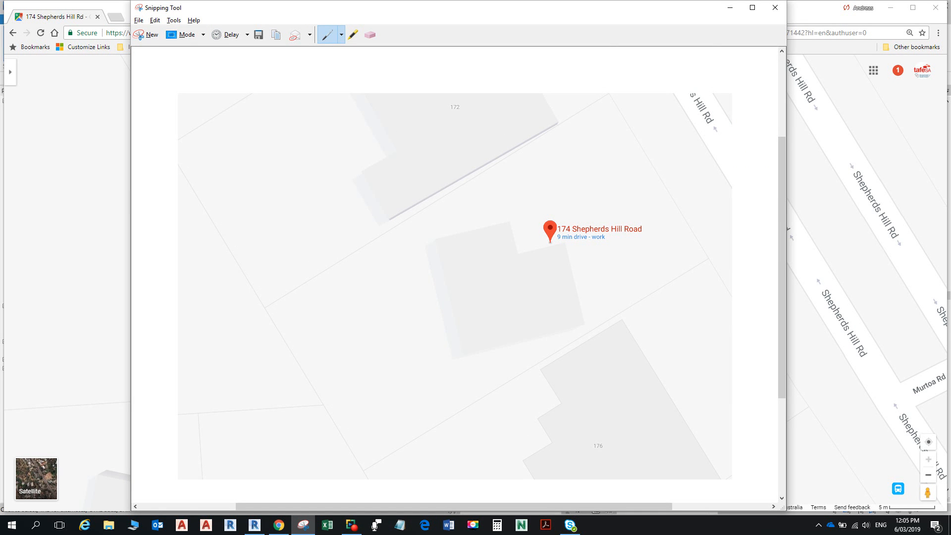
{"action": "key", "text": "alt+Tab"}
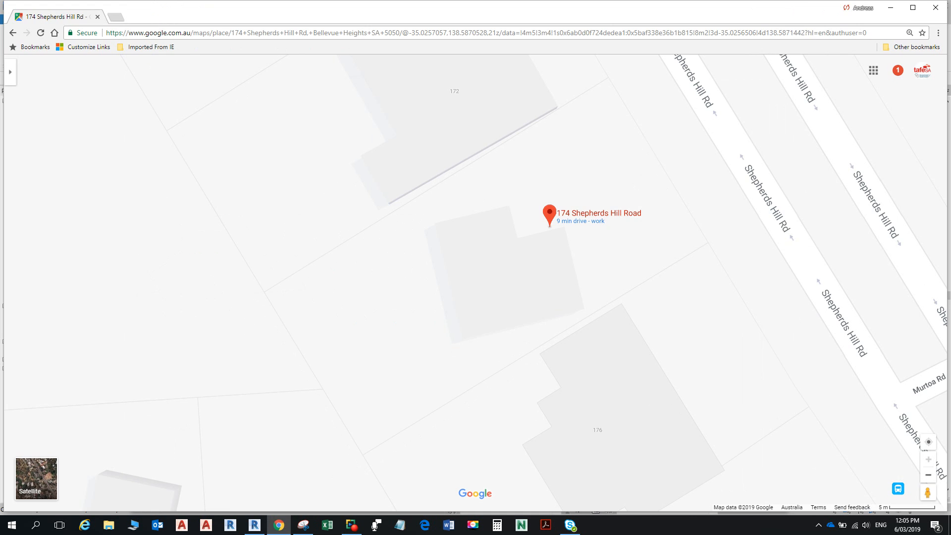
{"action": "key", "text": "alt+Tab"}
{"action": "key", "text": "alt+Tab"}
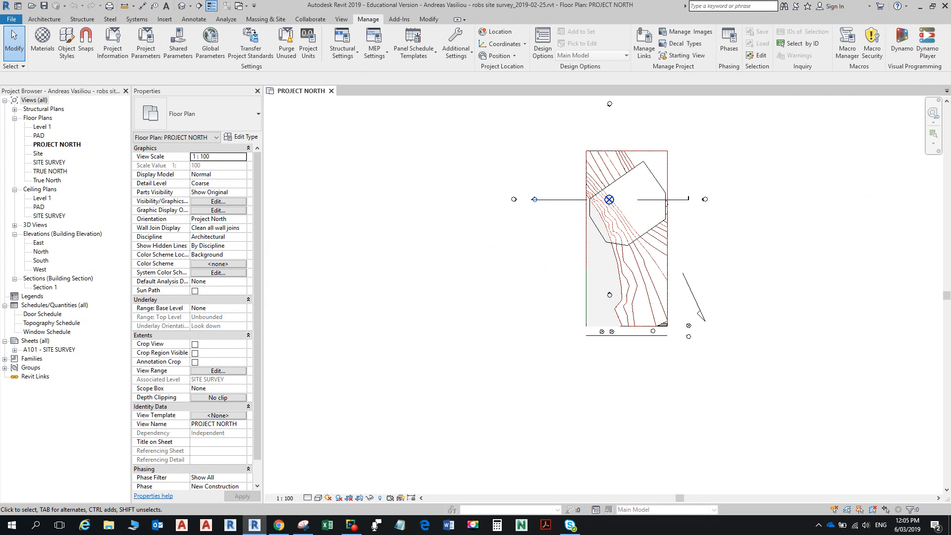
Step: Import Map Image.JPG into the SITE SURVEY floor plan, placing it over the lower-right part of the survey
{"action": "double_click", "coordinate": [49, 162]}
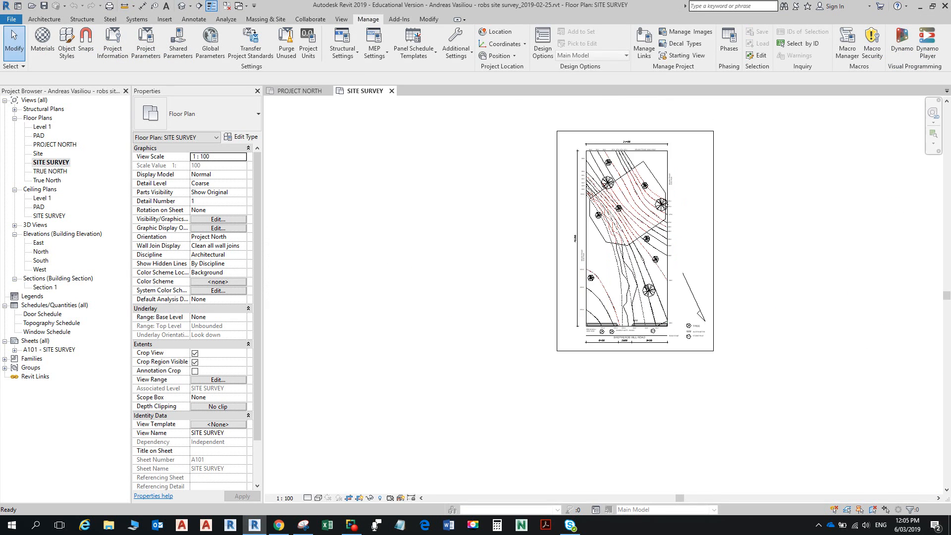
{"action": "scroll", "coordinate": [625, 337], "scroll_direction": "up", "scroll_amount": 2}
{"action": "scroll", "coordinate": [625, 337], "scroll_direction": "down", "scroll_amount": 3}
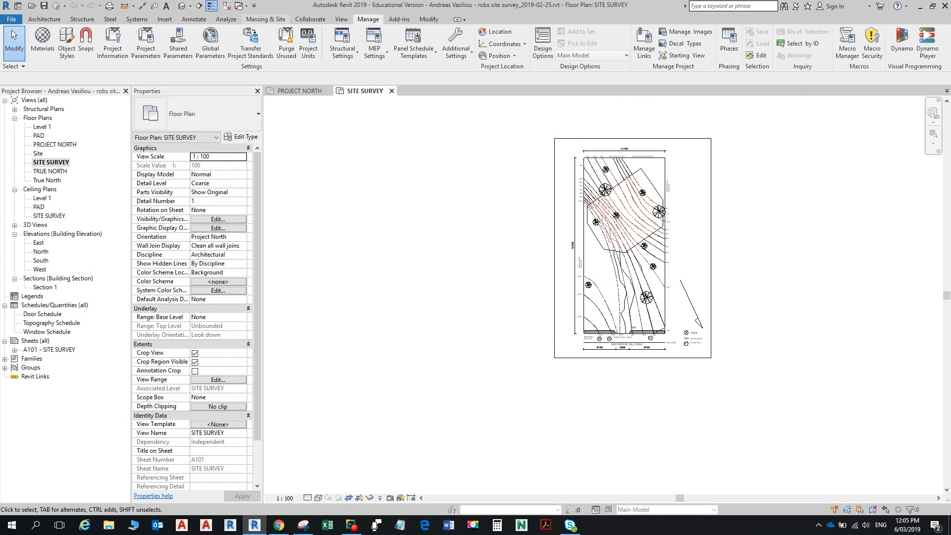
{"action": "left_click", "coordinate": [164, 18]}
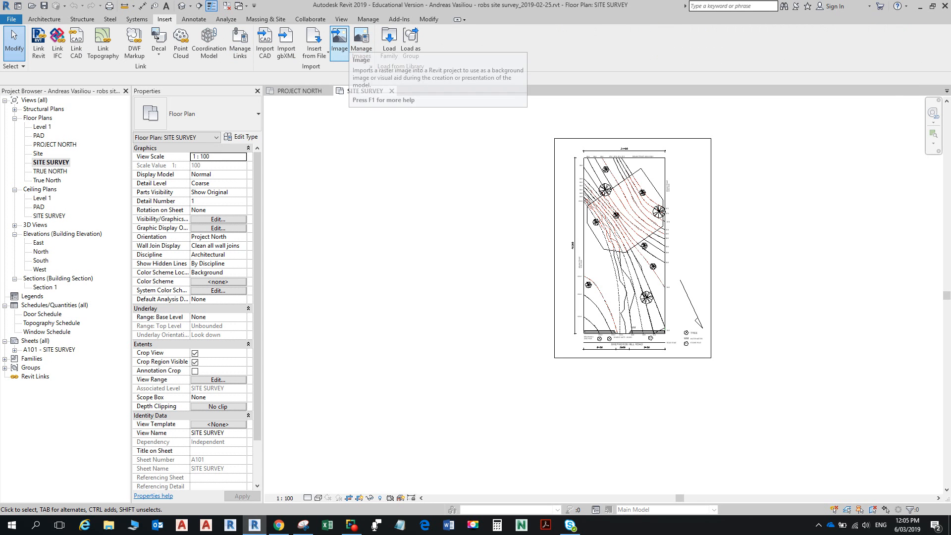
{"action": "left_click", "coordinate": [340, 42]}
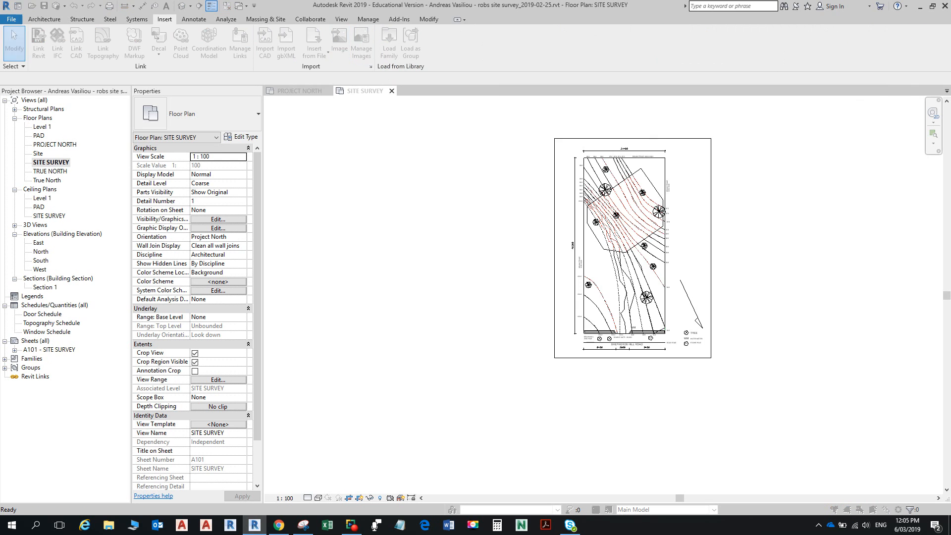
{"action": "left_click", "coordinate": [379, 185]}
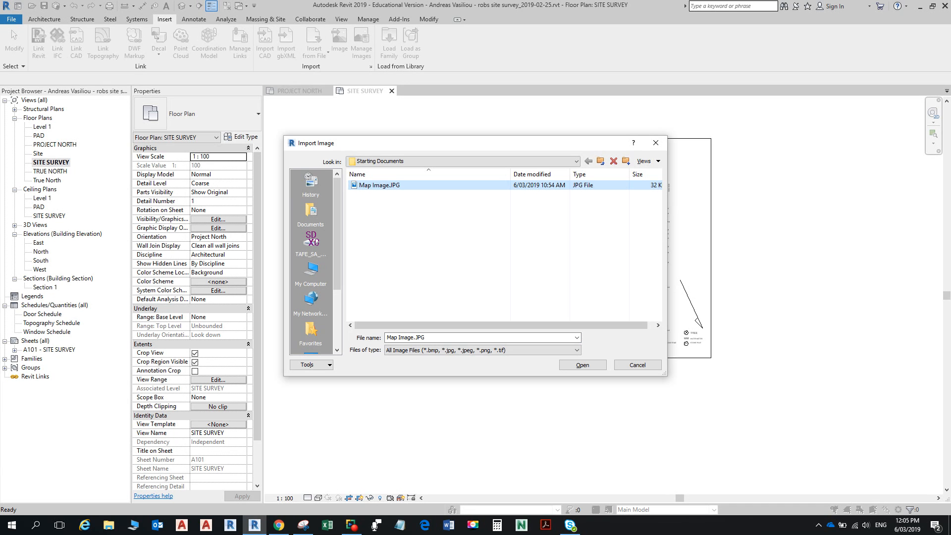
{"action": "left_click", "coordinate": [582, 364]}
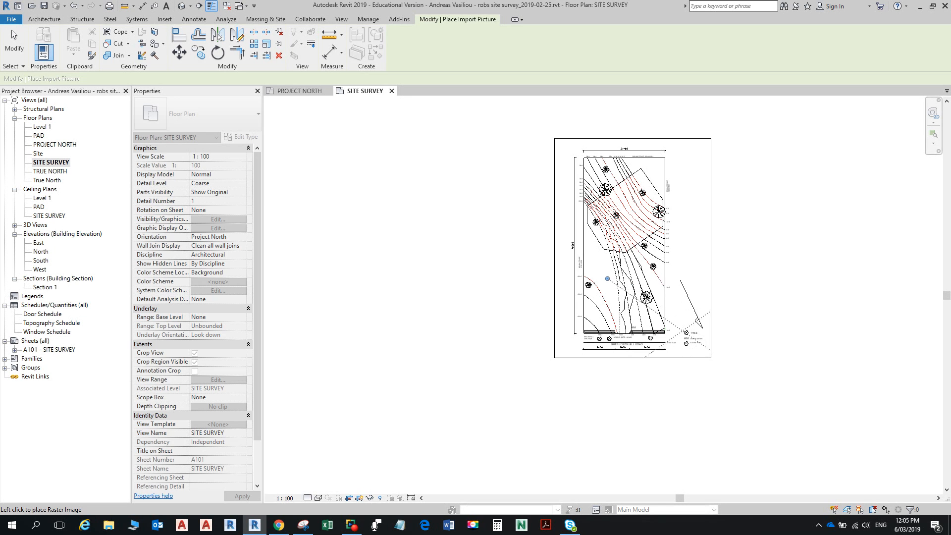
{"action": "left_click", "coordinate": [608, 279]}
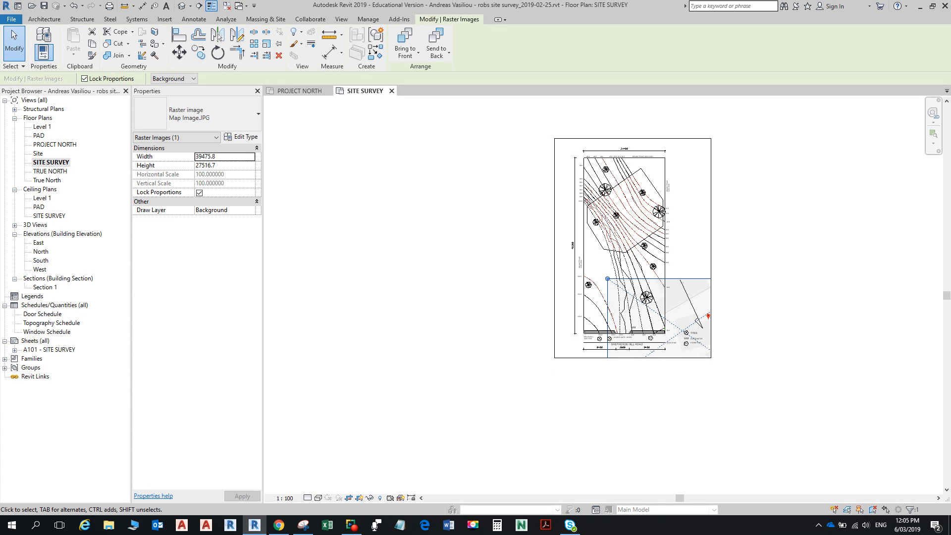
{"action": "key", "text": "Escape"}
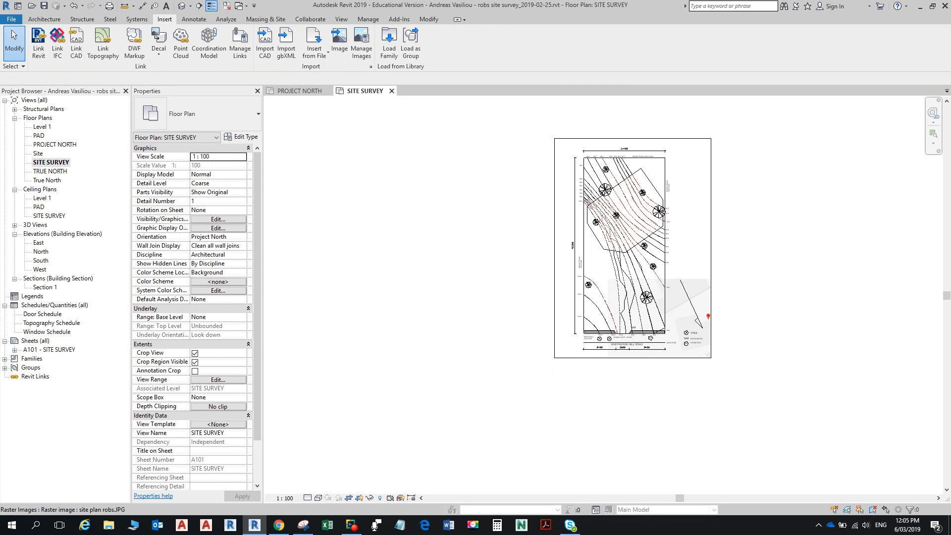
Step: Turn off both the crop region visibility and the view cropping of the SITE SURVEY floor plan
{"action": "left_click", "coordinate": [195, 362]}
{"action": "scroll", "coordinate": [697, 364], "scroll_direction": "down", "scroll_amount": 2}
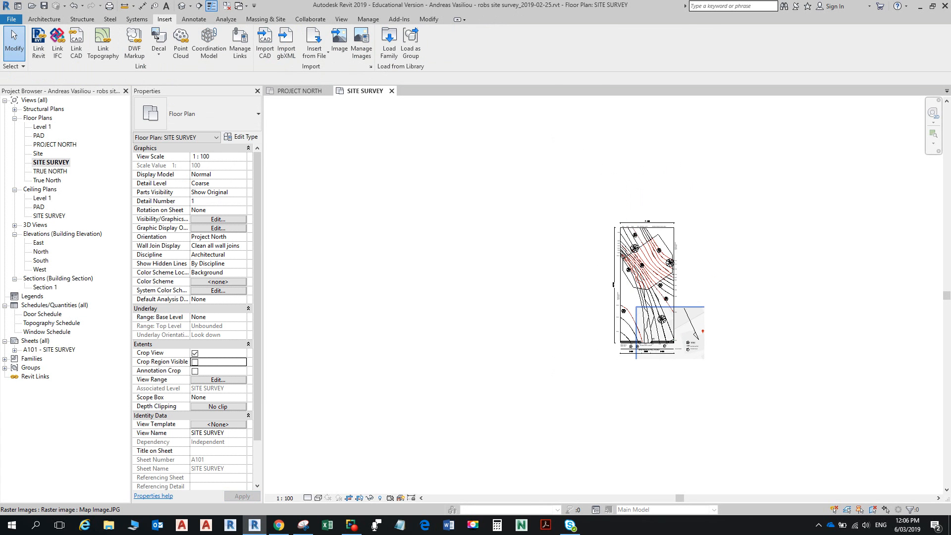
{"action": "left_click", "coordinate": [195, 353]}
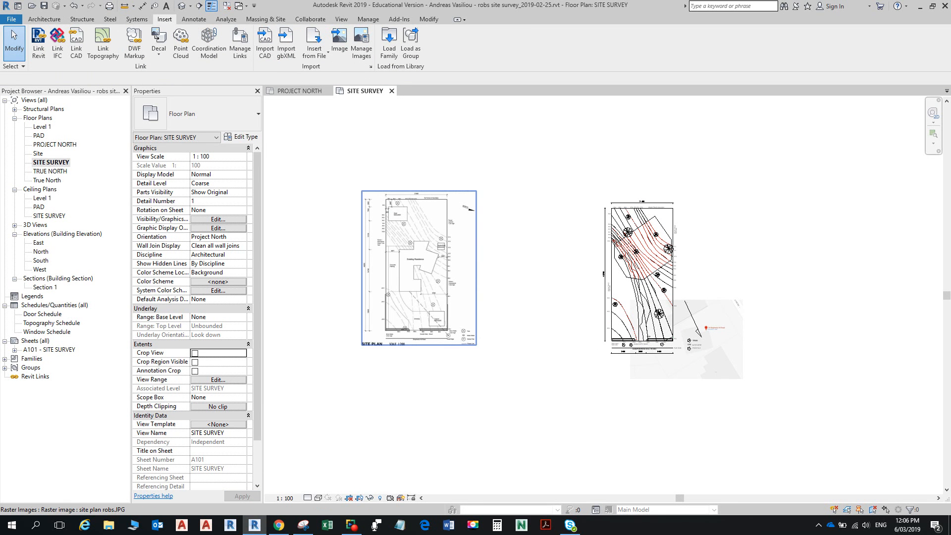
{"action": "scroll", "coordinate": [543, 281], "scroll_direction": "down", "scroll_amount": 2}
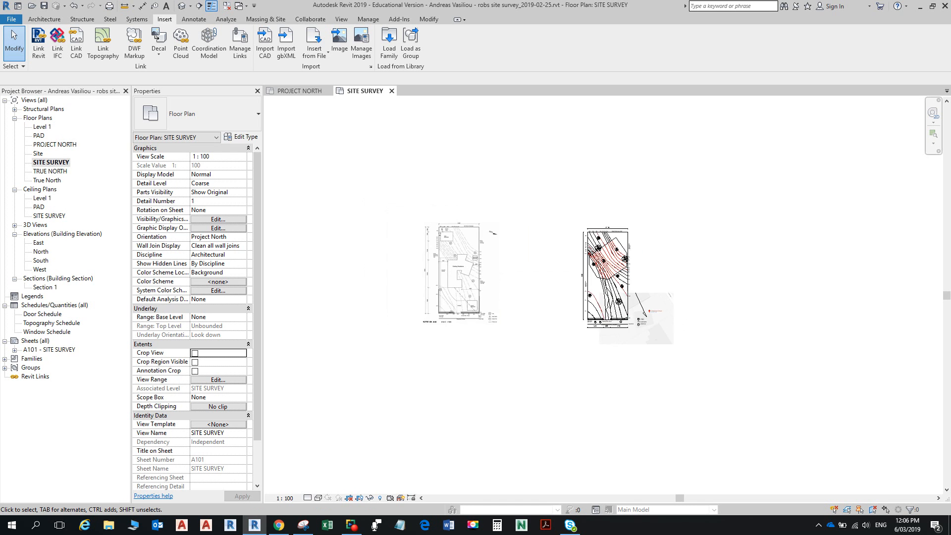
{"action": "scroll", "coordinate": [459, 267], "scroll_direction": "up", "scroll_amount": 4}
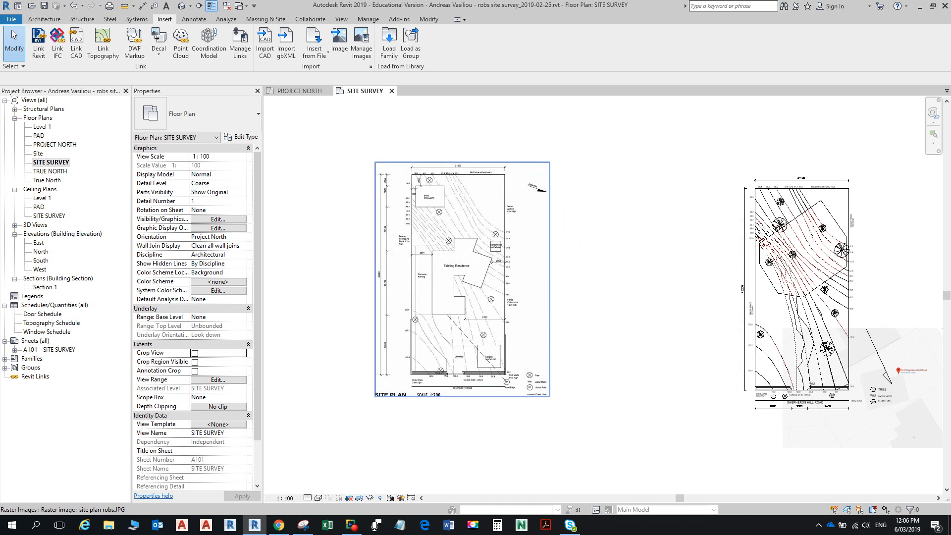
Step: Move the imported map image clear of the survey drawing, into the empty space to its right
{"action": "left_click", "coordinate": [496, 252]}
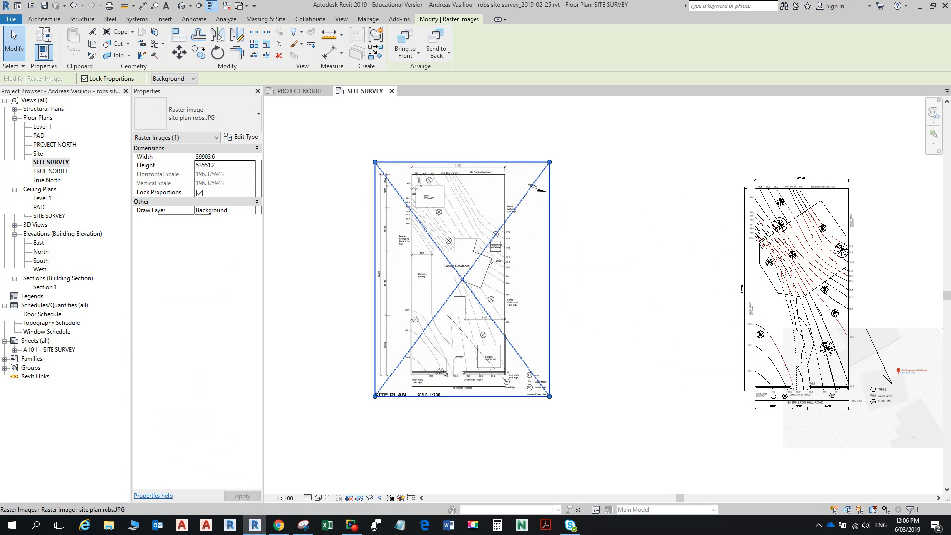
{"action": "scroll", "coordinate": [505, 239], "scroll_direction": "down", "scroll_amount": 2}
{"action": "middle_click_drag", "start_coordinate": [506, 239], "coordinate": [355, 248]}
{"action": "left_click", "coordinate": [623, 365]}
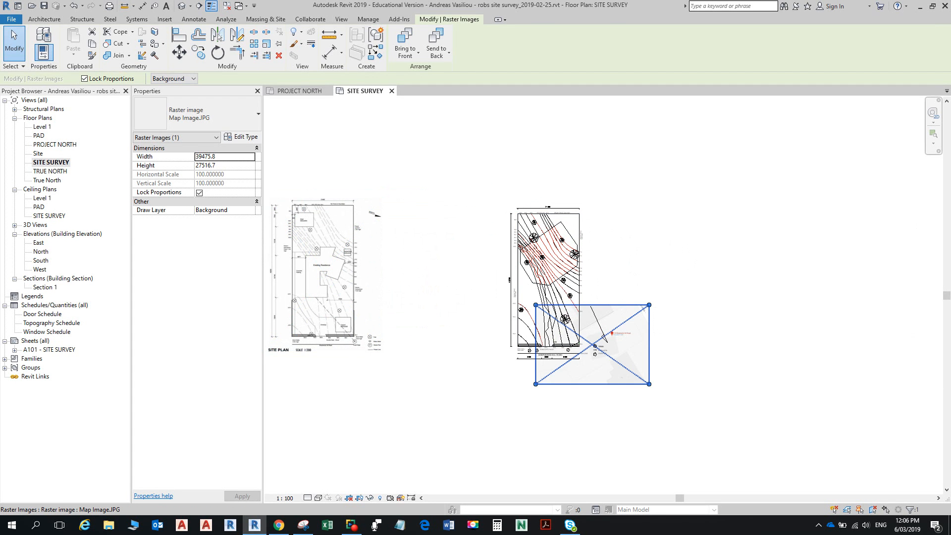
{"action": "left_click_drag", "start_coordinate": [623, 365], "coordinate": [741, 322]}
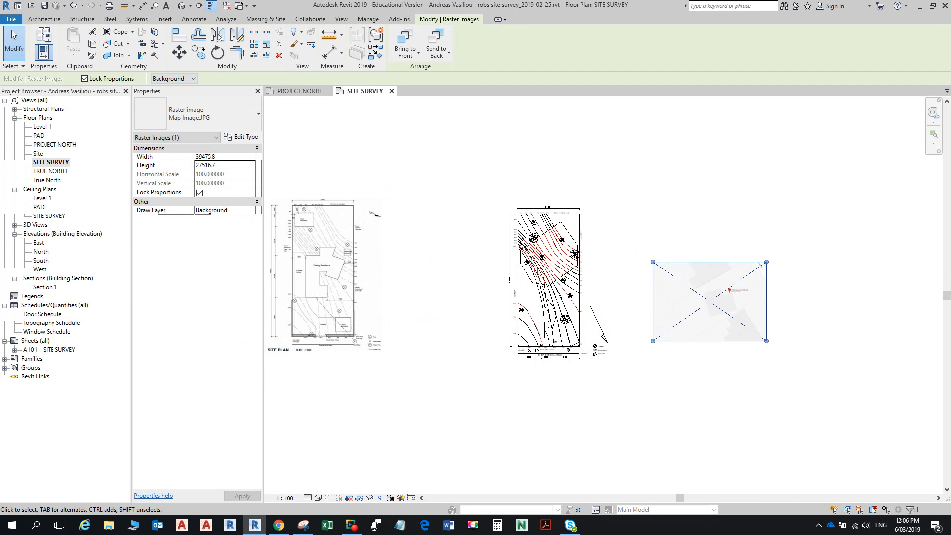
{"action": "key", "text": "Escape"}
Step: Examine the site survey's boundary and contours alongside the imported map image
{"action": "middle_click_drag", "start_coordinate": [470, 267], "coordinate": [294, 272]}
{"action": "scroll", "coordinate": [459, 365], "scroll_direction": "up", "scroll_amount": 2}
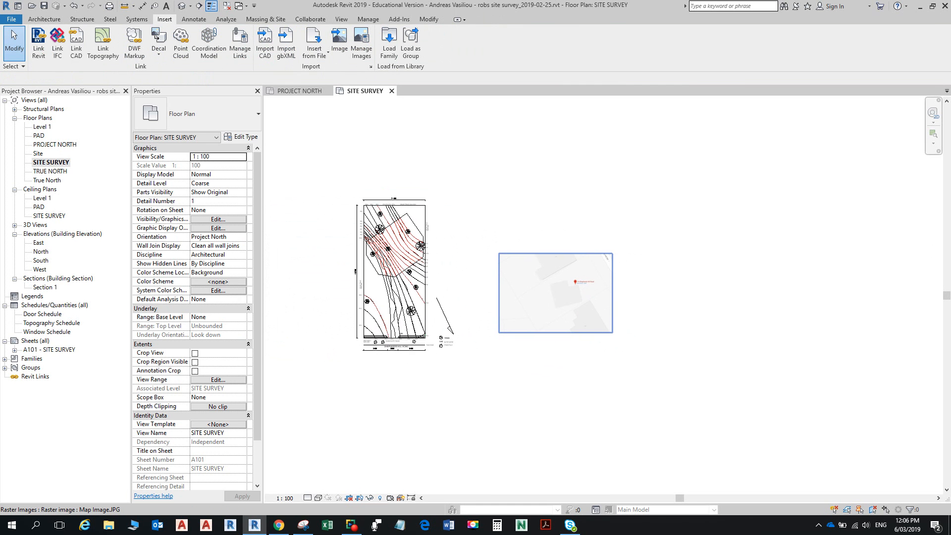
{"action": "middle_click_drag", "start_coordinate": [409, 312], "coordinate": [445, 308]}
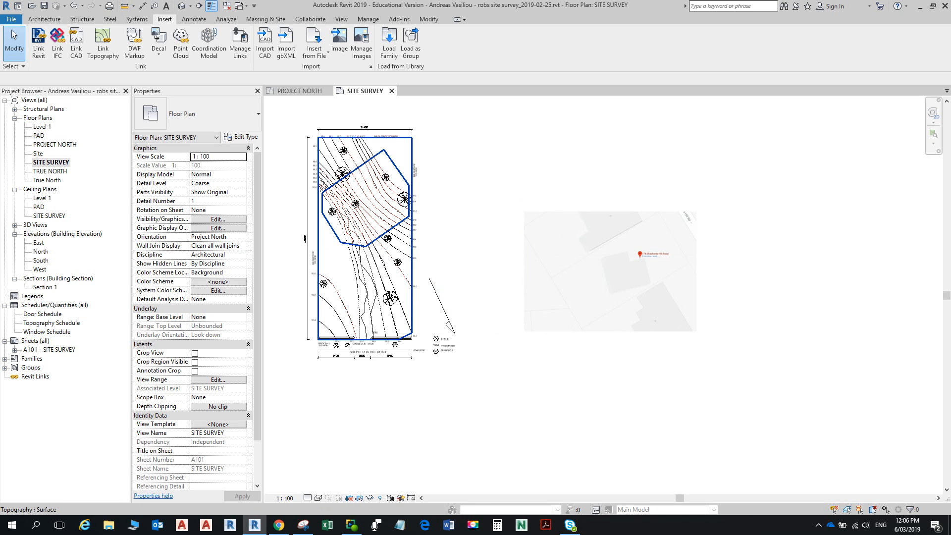
{"action": "scroll", "coordinate": [304, 238], "scroll_direction": "up", "scroll_amount": 6}
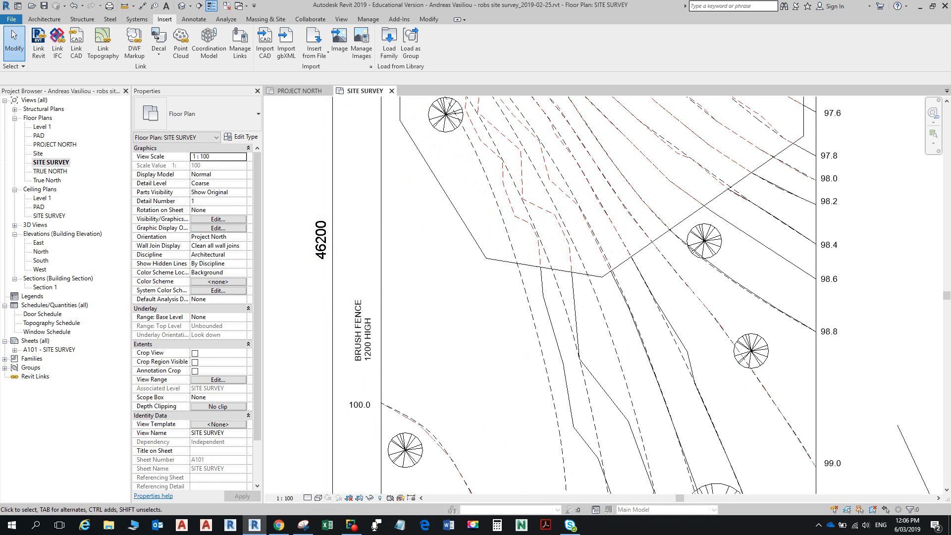
{"action": "scroll", "coordinate": [478, 250], "scroll_direction": "down", "scroll_amount": 5}
{"action": "scroll", "coordinate": [624, 265], "scroll_direction": "down", "scroll_amount": 1}
{"action": "middle_click_drag", "start_coordinate": [624, 265], "coordinate": [490, 275]}
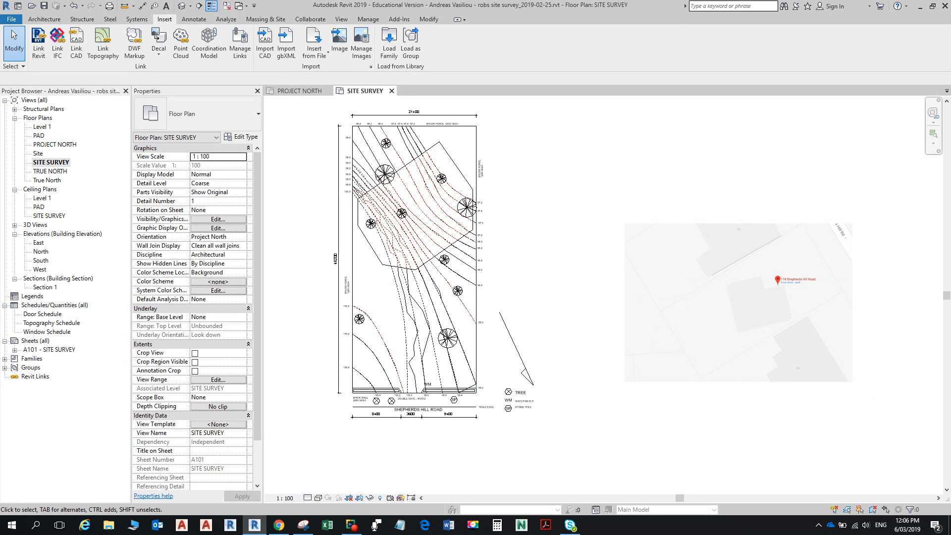
Step: Start graphically scaling the imported map image, setting the scale origin at the marked lot's lower rear boundary corner
{"action": "scroll", "coordinate": [870, 397], "scroll_direction": "up", "scroll_amount": 3}
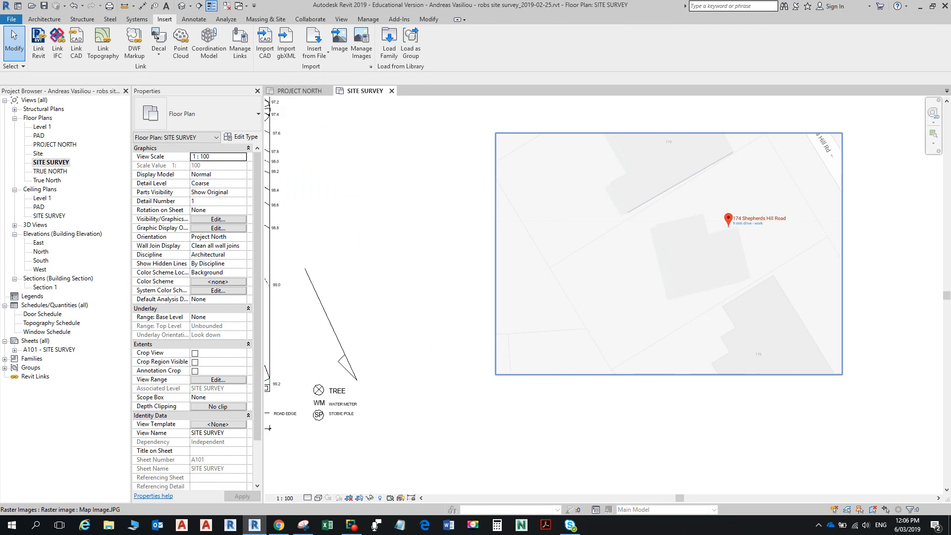
{"action": "scroll", "coordinate": [614, 371], "scroll_direction": "up", "scroll_amount": 2}
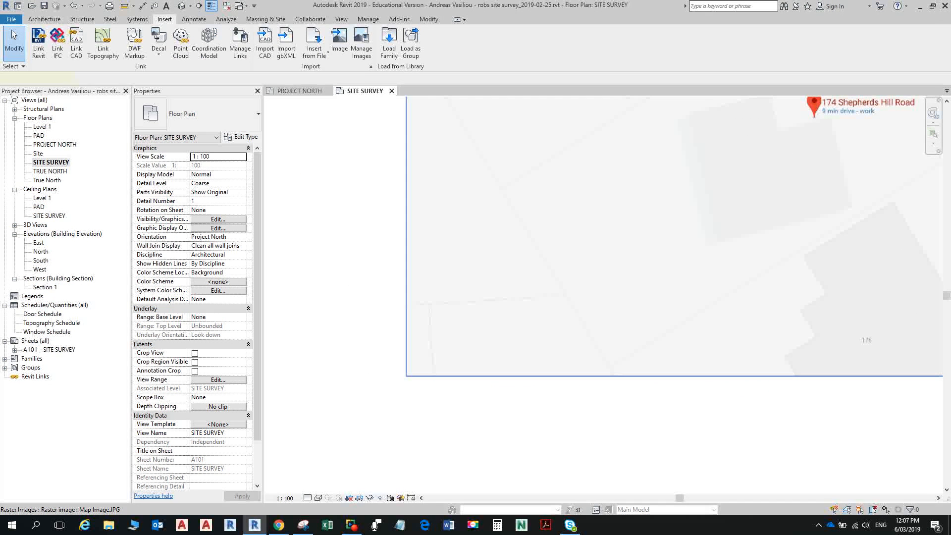
{"action": "left_click", "coordinate": [614, 371]}
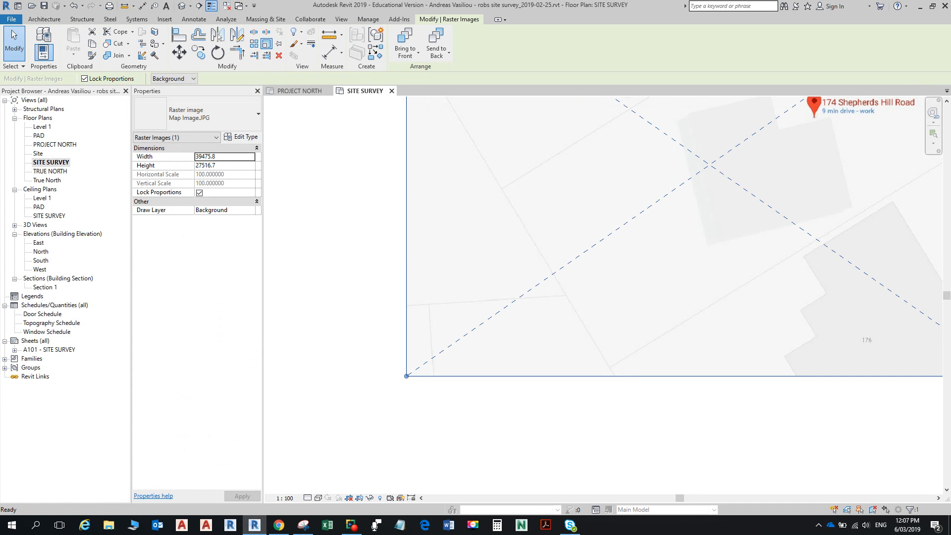
{"action": "left_click", "coordinate": [266, 43]}
{"action": "scroll", "coordinate": [609, 371], "scroll_direction": "up", "scroll_amount": 10}
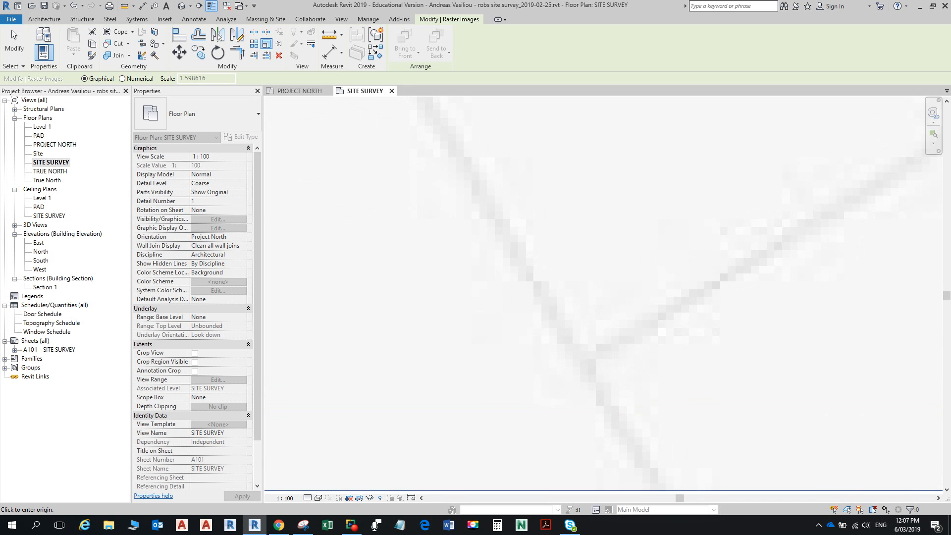
{"action": "scroll", "coordinate": [559, 422], "scroll_direction": "down", "scroll_amount": 4}
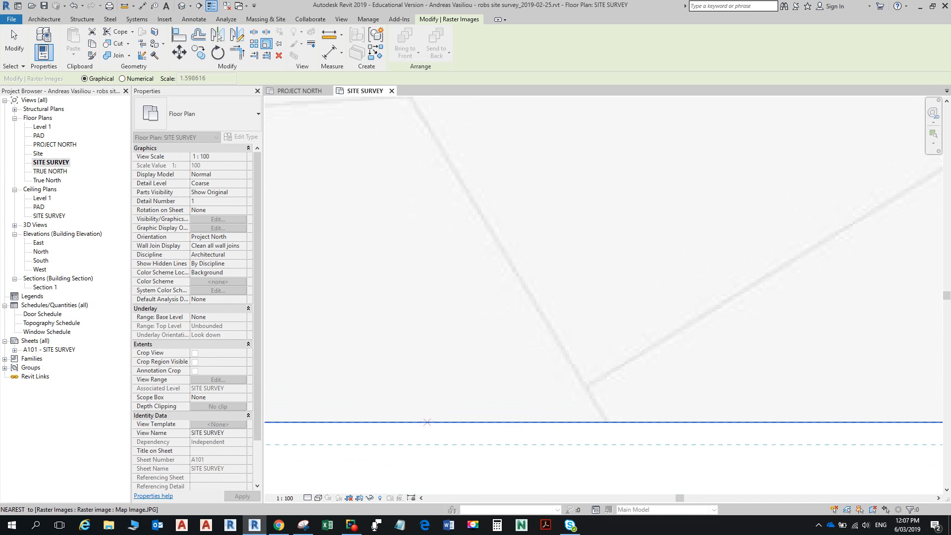
{"action": "scroll", "coordinate": [619, 396], "scroll_direction": "up", "scroll_amount": 8}
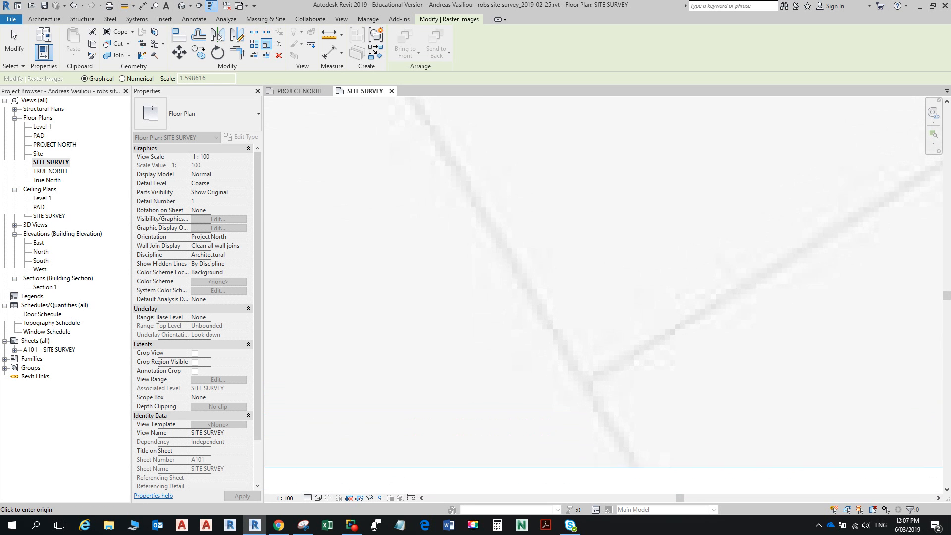
{"action": "scroll", "coordinate": [620, 396], "scroll_direction": "down", "scroll_amount": 1}
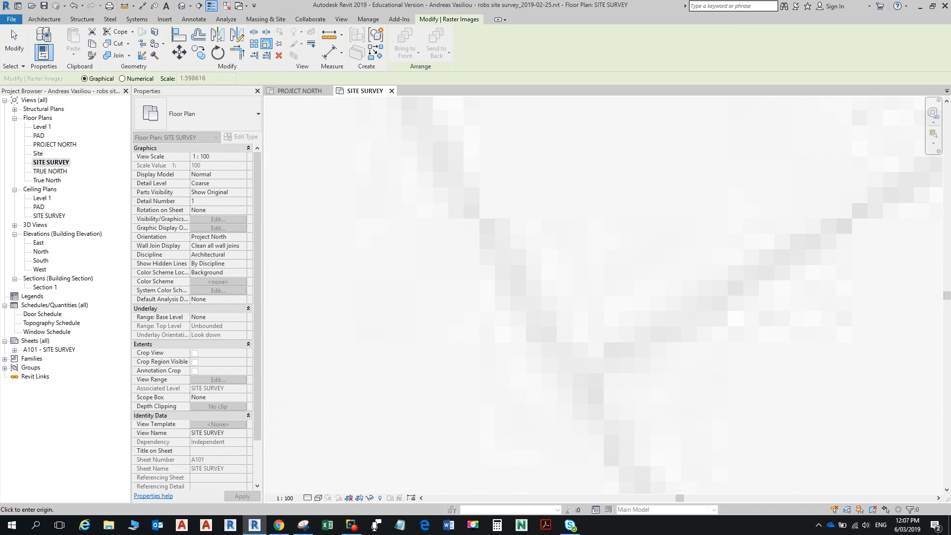
{"action": "scroll", "coordinate": [582, 346], "scroll_direction": "down", "scroll_amount": 5}
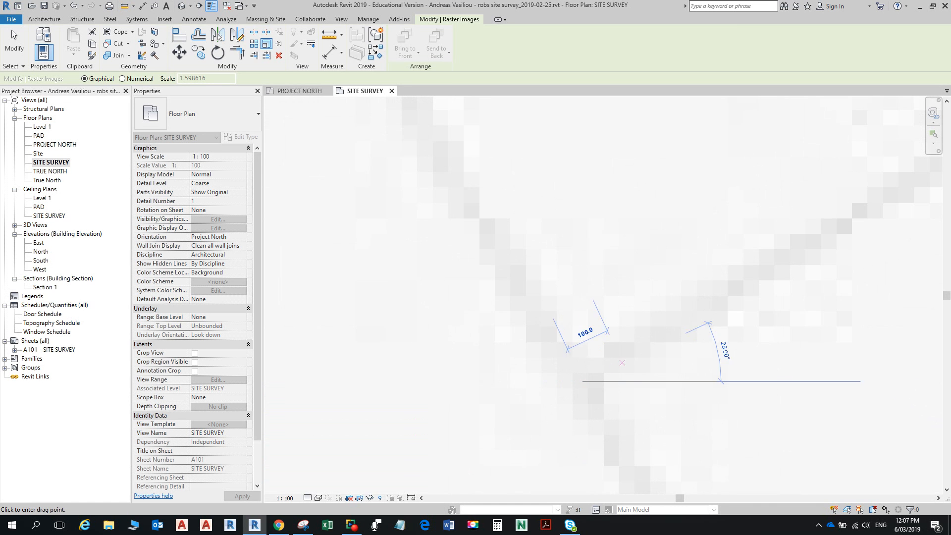
Step: Set the scale reference point at the road end of the lot's lower side boundary and scale that length to 46200
{"action": "scroll", "coordinate": [836, 207], "scroll_direction": "down", "scroll_amount": 7}
{"action": "middle_click_drag", "start_coordinate": [843, 185], "coordinate": [635, 312]}
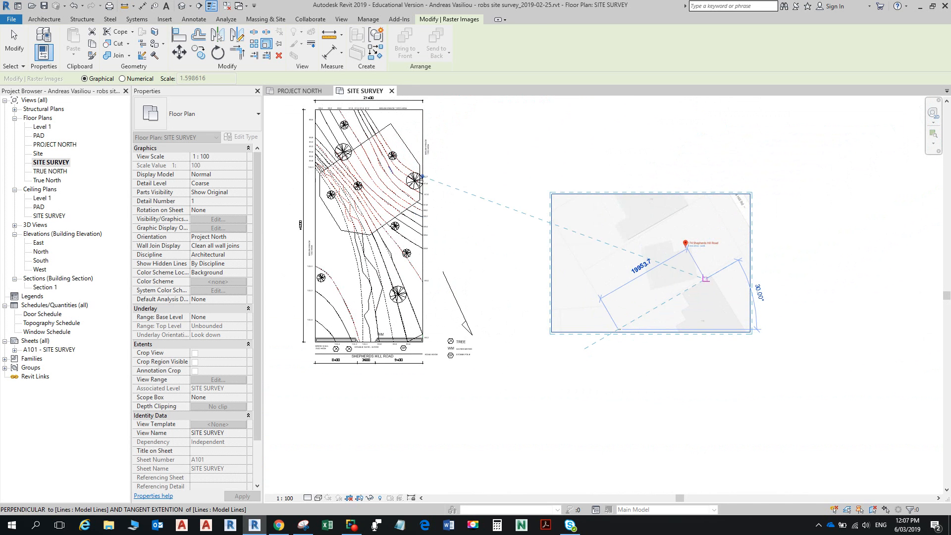
{"action": "middle_click_drag", "start_coordinate": [702, 277], "coordinate": [645, 305]}
{"action": "scroll", "coordinate": [670, 295], "scroll_direction": "up", "scroll_amount": 7}
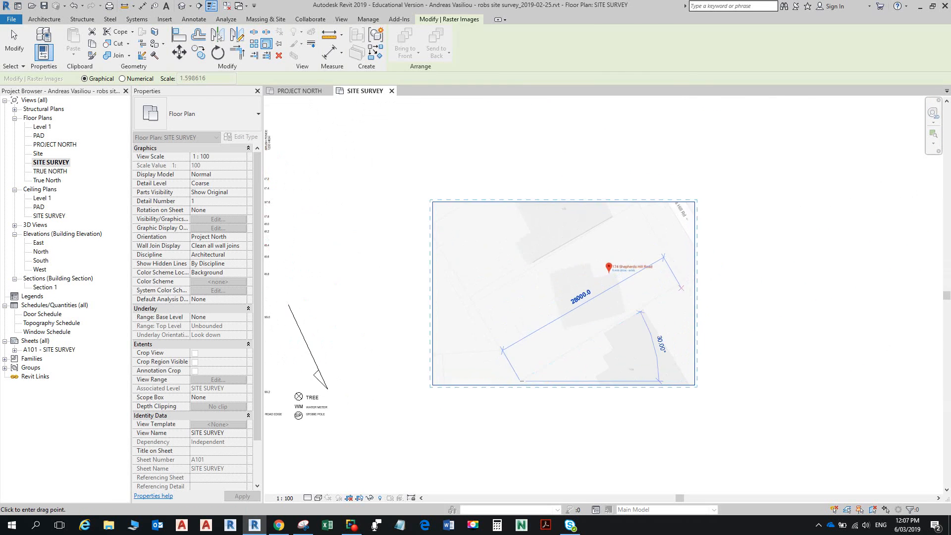
{"action": "scroll", "coordinate": [668, 236], "scroll_direction": "up", "scroll_amount": 8}
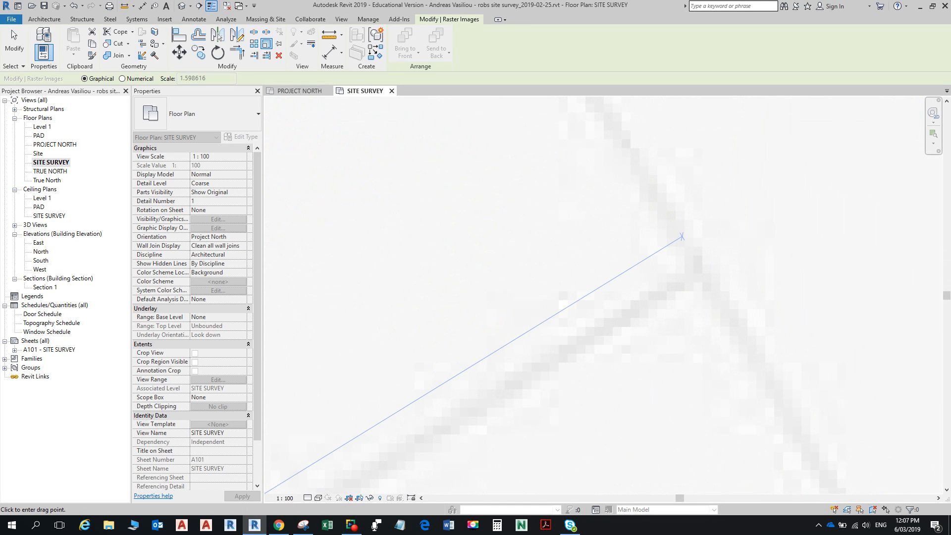
{"action": "scroll", "coordinate": [722, 253], "scroll_direction": "down", "scroll_amount": 12}
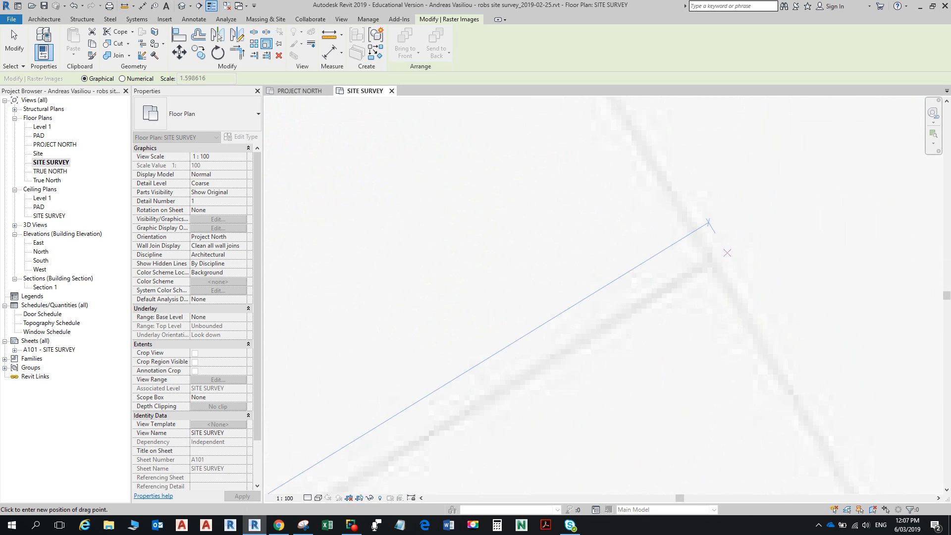
{"action": "scroll", "coordinate": [726, 261], "scroll_direction": "down", "scroll_amount": 2}
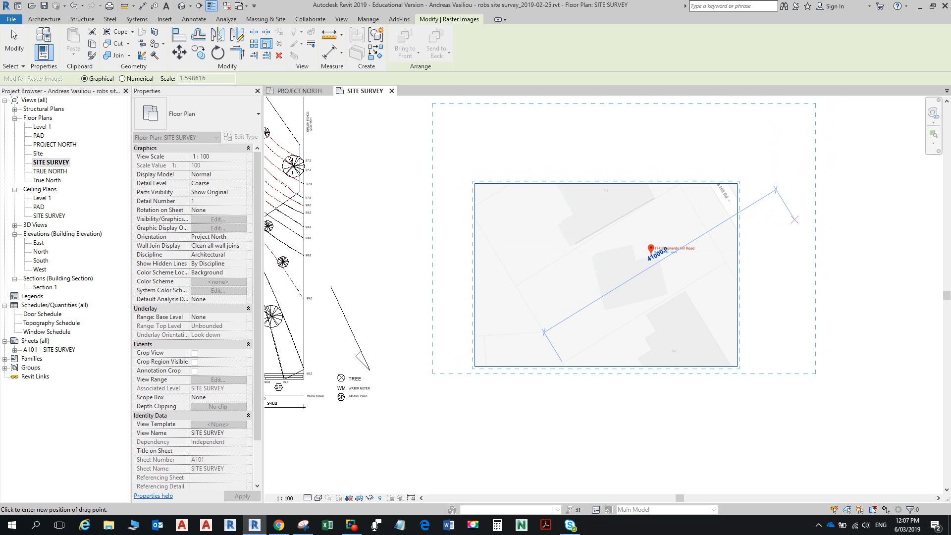
{"action": "type", "text": "4"}
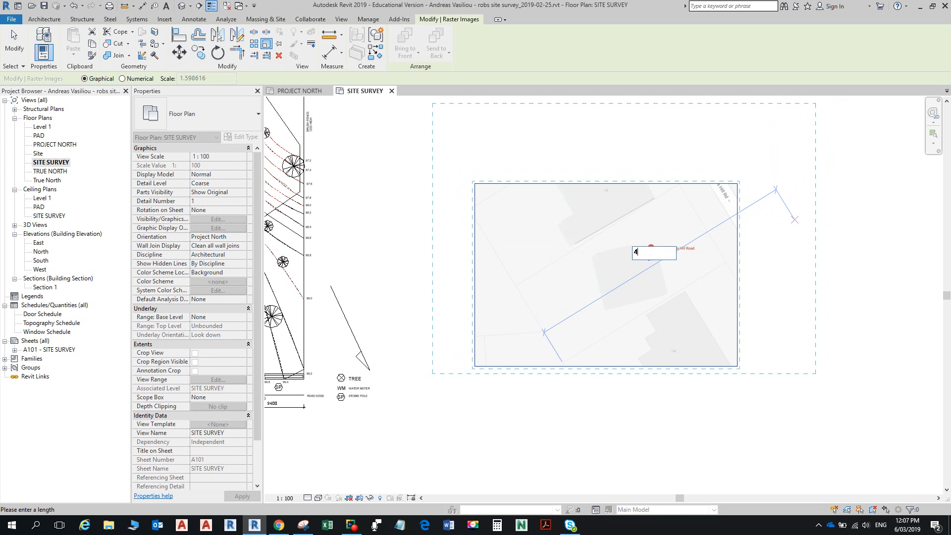
{"action": "type", "text": "6200"}
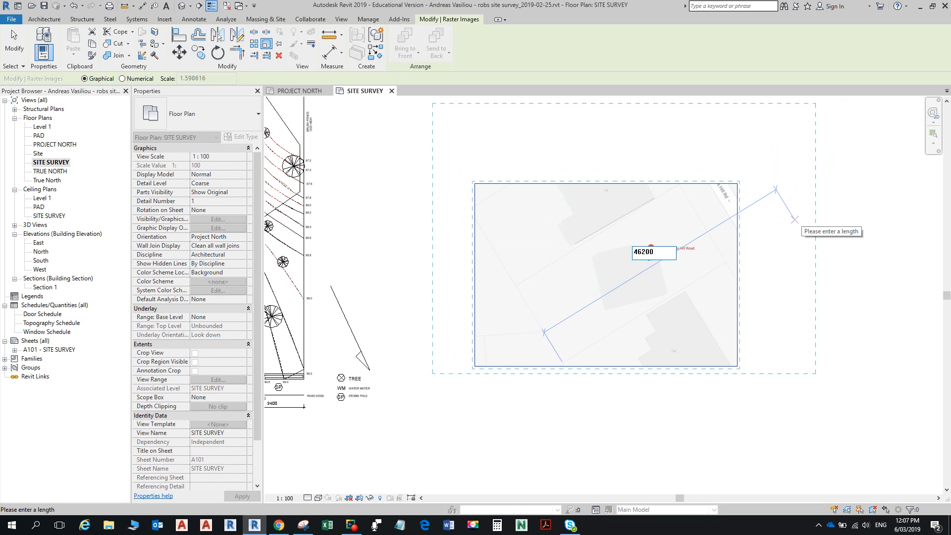
{"action": "key", "text": "Return"}
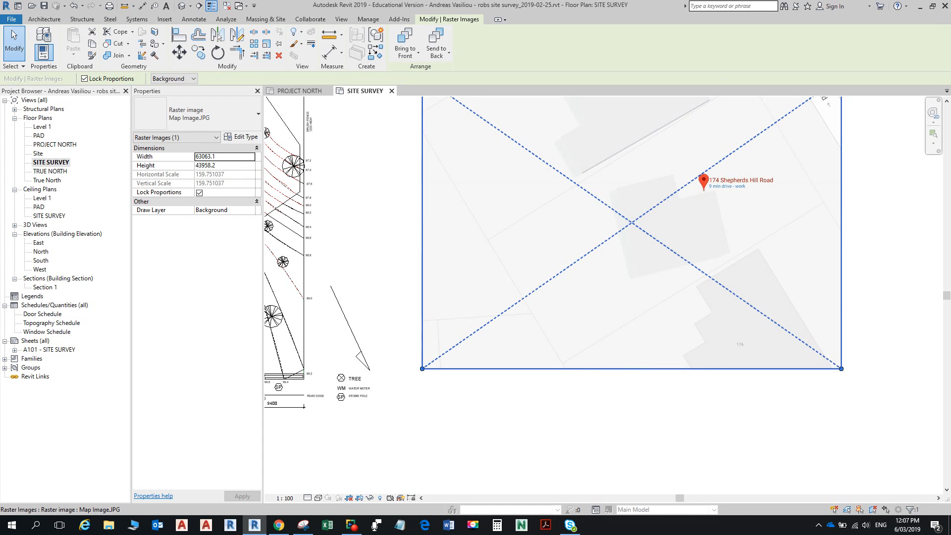
Step: Check the overall width dimension along the survey plan's upper boundary for comparison with the scaled map image
{"action": "scroll", "coordinate": [384, 313], "scroll_direction": "down", "scroll_amount": 3}
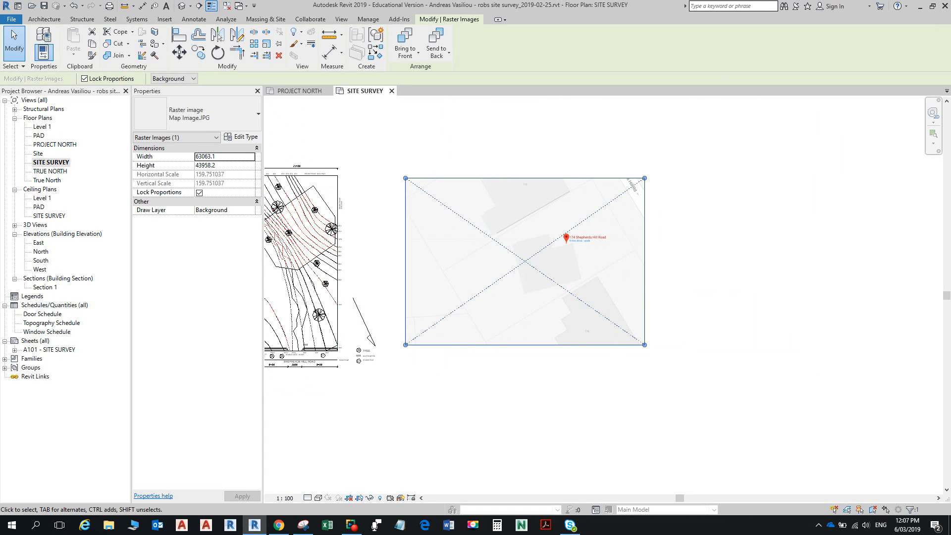
{"action": "scroll", "coordinate": [639, 310], "scroll_direction": "down", "scroll_amount": 3}
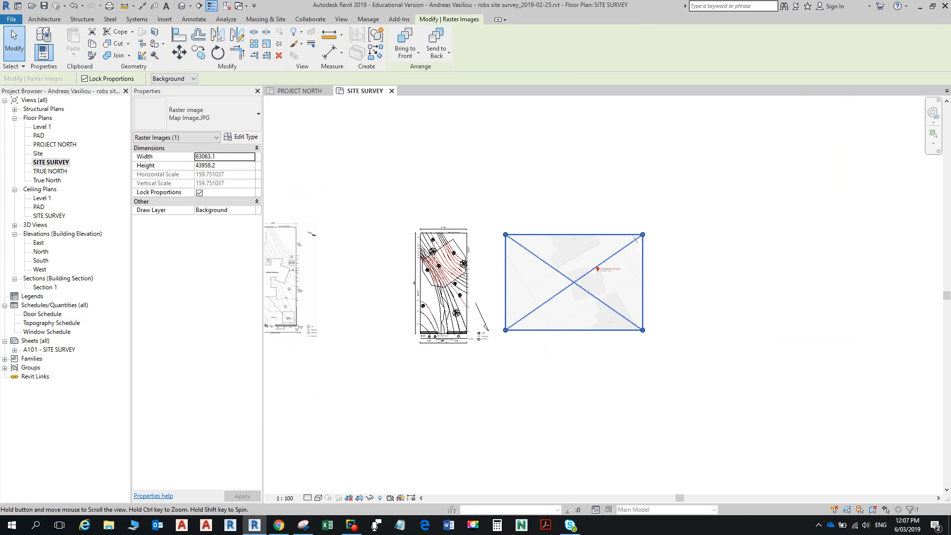
{"action": "scroll", "coordinate": [548, 331], "scroll_direction": "down", "scroll_amount": 1}
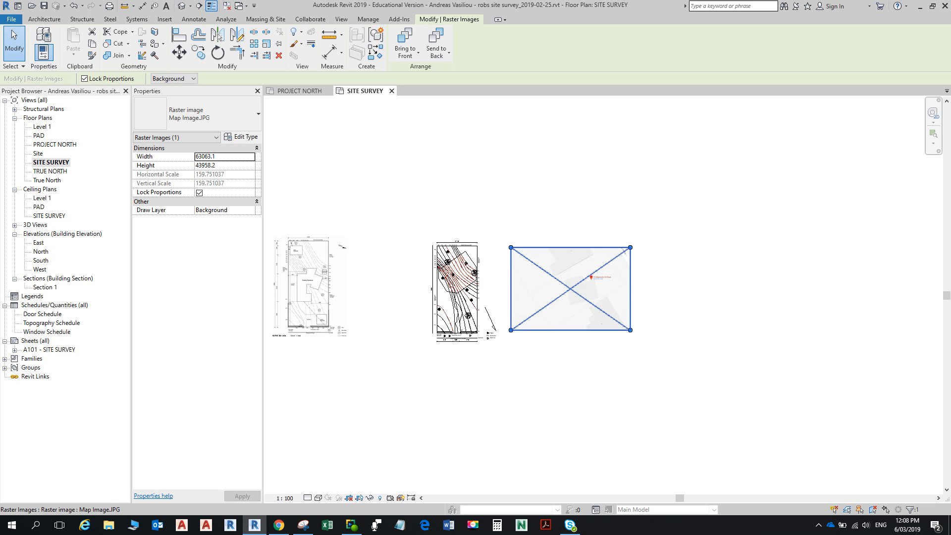
{"action": "scroll", "coordinate": [451, 241], "scroll_direction": "up", "scroll_amount": 6}
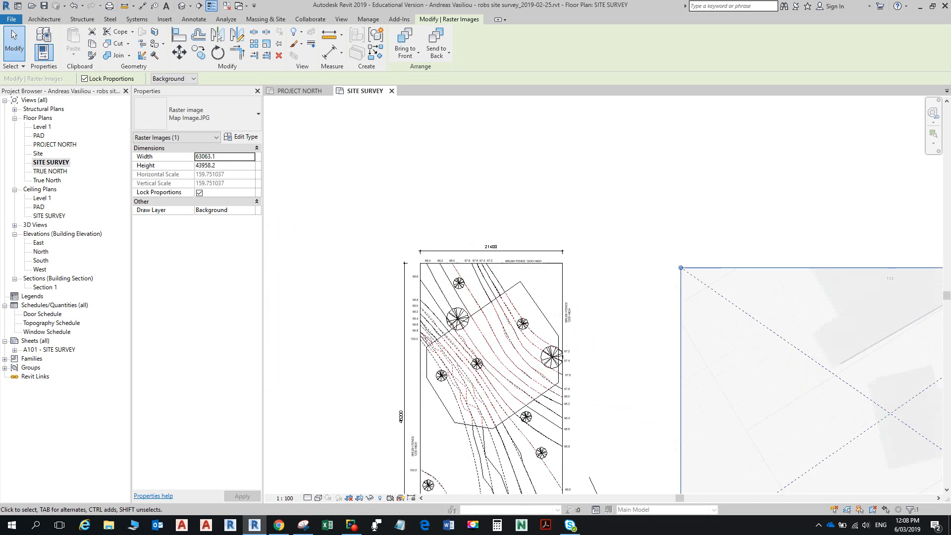
{"action": "scroll", "coordinate": [487, 253], "scroll_direction": "up", "scroll_amount": 2}
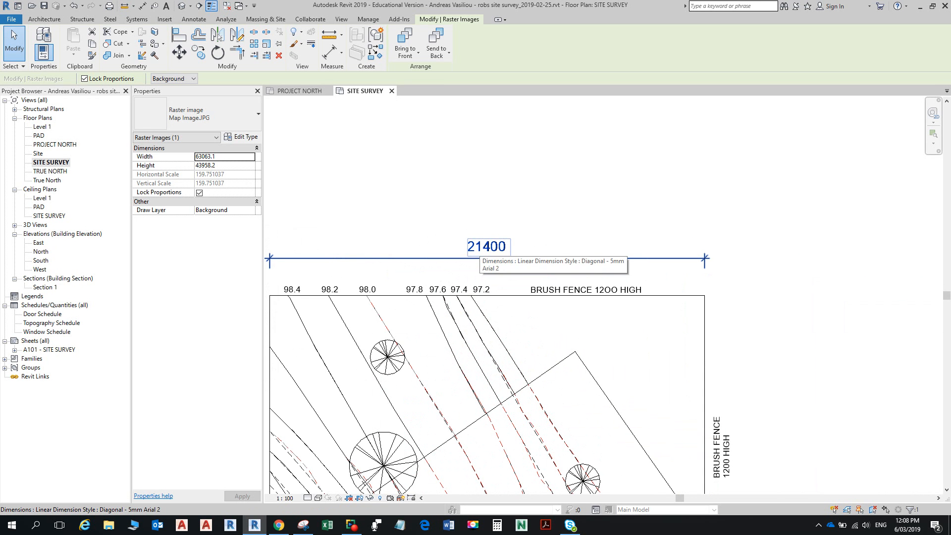
{"action": "scroll", "coordinate": [623, 296], "scroll_direction": "down", "scroll_amount": 5}
{"action": "scroll", "coordinate": [623, 295], "scroll_direction": "down", "scroll_amount": 1}
{"action": "middle_click_drag", "start_coordinate": [624, 295], "coordinate": [517, 209]}
{"action": "scroll", "coordinate": [688, 391], "scroll_direction": "up", "scroll_amount": 4}
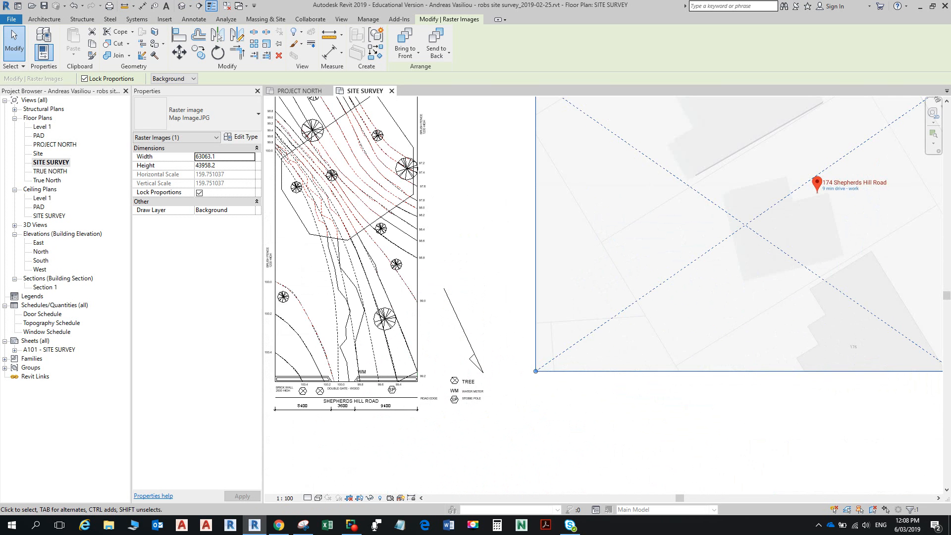
Step: Measure the marked lot's rear boundary on the scaled map image, from its lower corner to its upper corner
{"action": "left_click", "coordinate": [329, 35]}
{"action": "scroll", "coordinate": [639, 317], "scroll_direction": "up", "scroll_amount": 5}
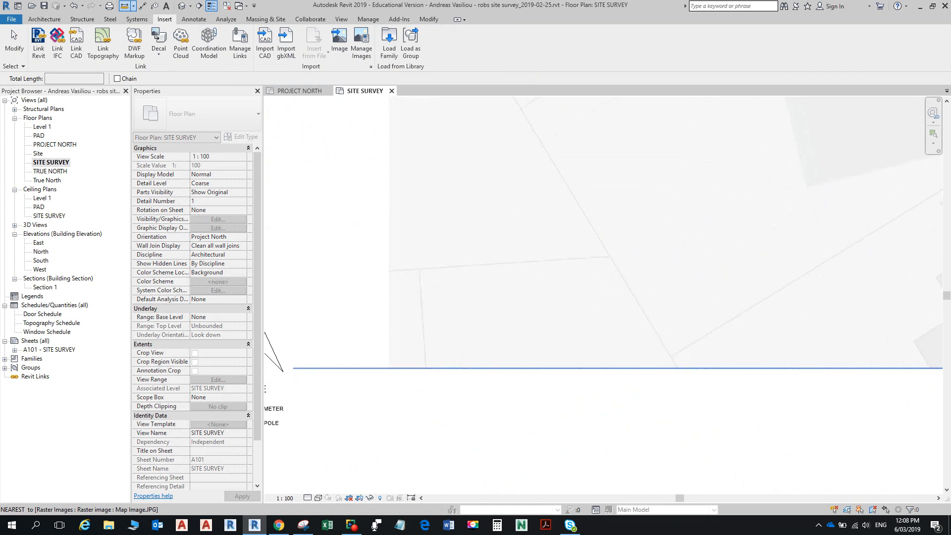
{"action": "scroll", "coordinate": [639, 317], "scroll_direction": "up", "scroll_amount": 2}
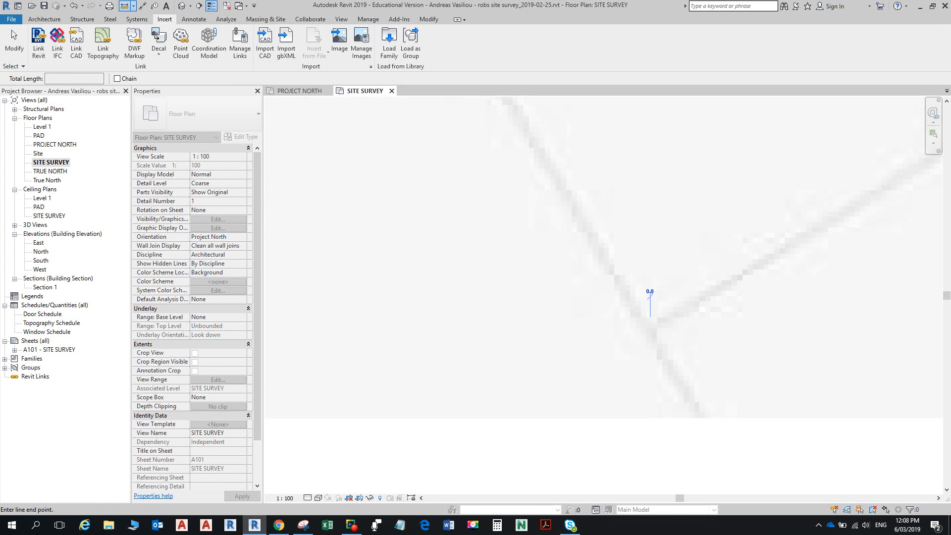
{"action": "scroll", "coordinate": [650, 296], "scroll_direction": "down", "scroll_amount": 6}
{"action": "middle_click_drag", "start_coordinate": [541, 166], "coordinate": [681, 387]}
{"action": "scroll", "coordinate": [581, 287], "scroll_direction": "up", "scroll_amount": 3}
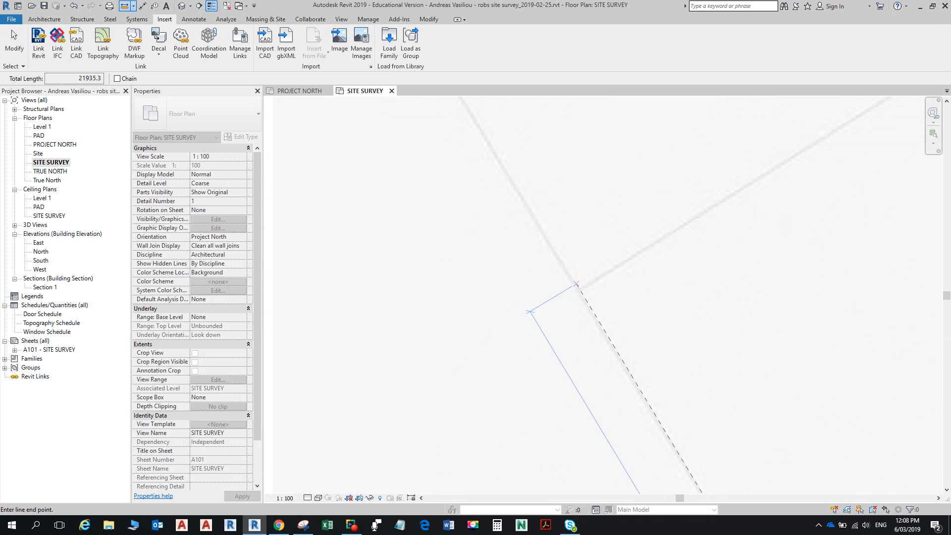
{"action": "middle_click_drag", "start_coordinate": [577, 292], "coordinate": [572, 235]}
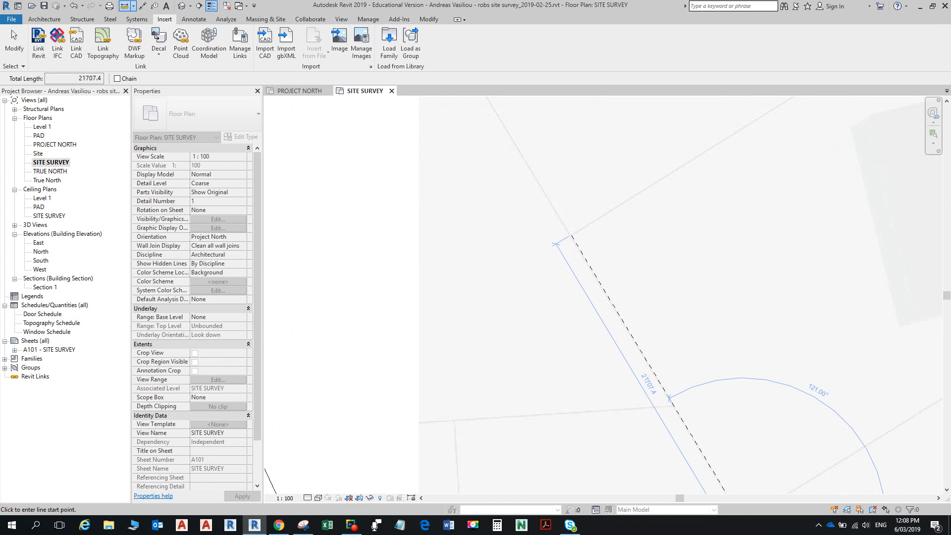
{"action": "scroll", "coordinate": [566, 247], "scroll_direction": "up", "scroll_amount": 4}
{"action": "scroll", "coordinate": [625, 277], "scroll_direction": "down", "scroll_amount": 10}
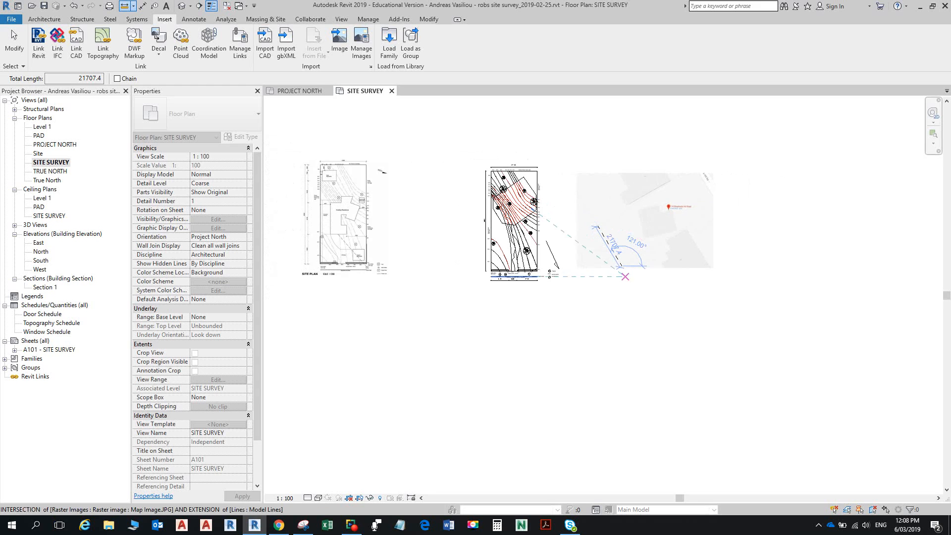
{"action": "key", "text": "Escape"}
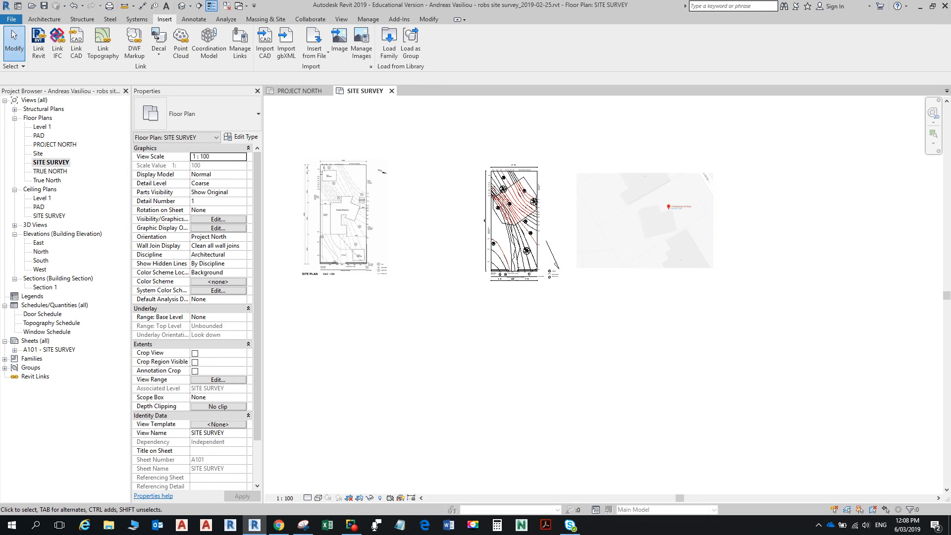
Step: Start a model line with the Wide Lines style at the marked lot's lower rear boundary corner on the map image
{"action": "left_click", "coordinate": [44, 19]}
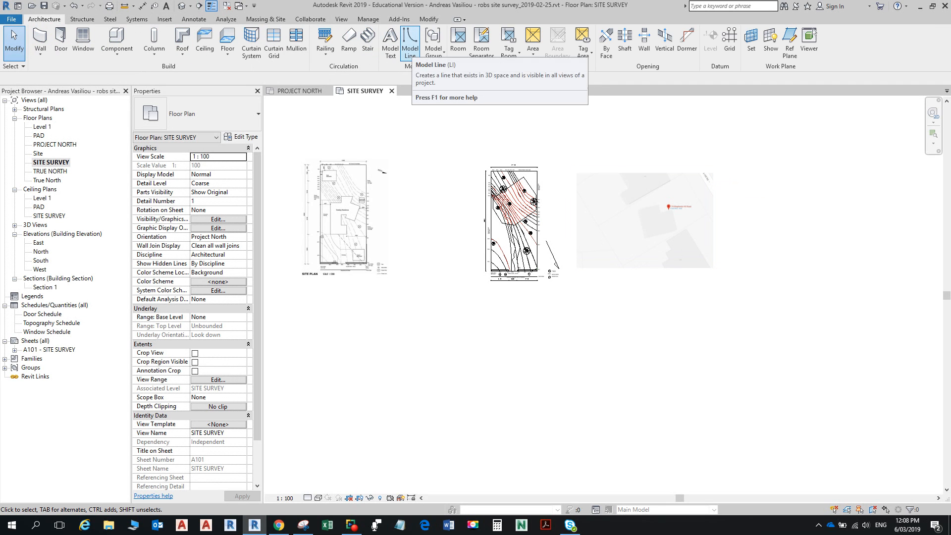
{"action": "left_click", "coordinate": [409, 42]}
{"action": "scroll", "coordinate": [636, 293], "scroll_direction": "up", "scroll_amount": 4}
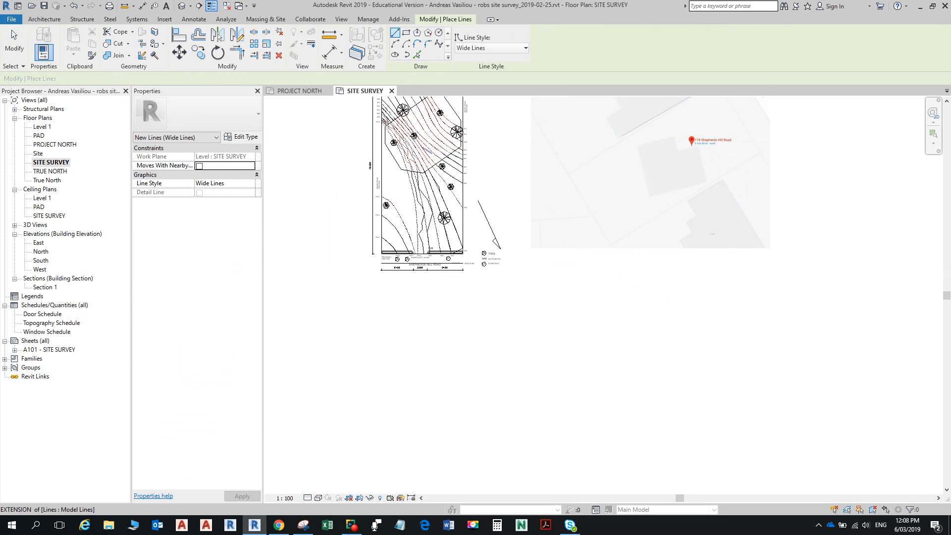
{"action": "scroll", "coordinate": [618, 239], "scroll_direction": "up", "scroll_amount": 6}
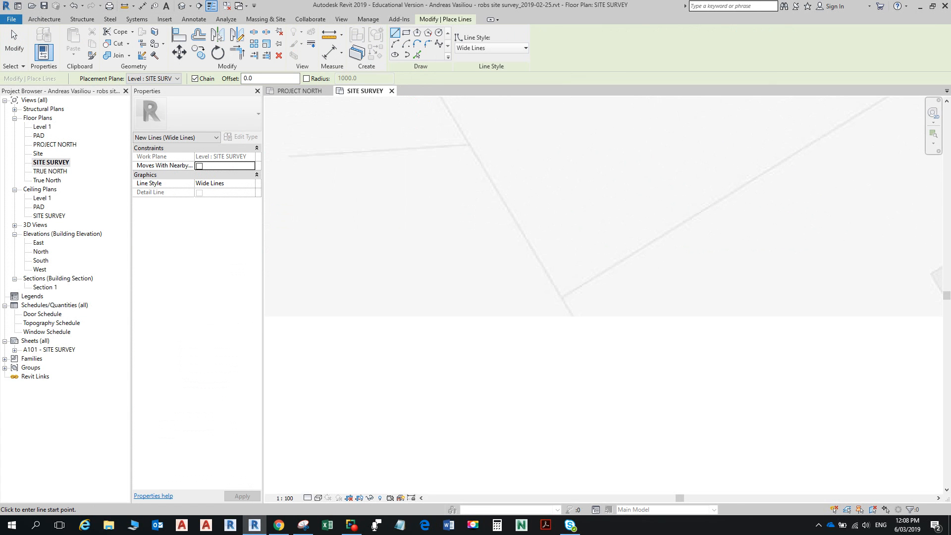
{"action": "scroll", "coordinate": [560, 297], "scroll_direction": "up", "scroll_amount": 1}
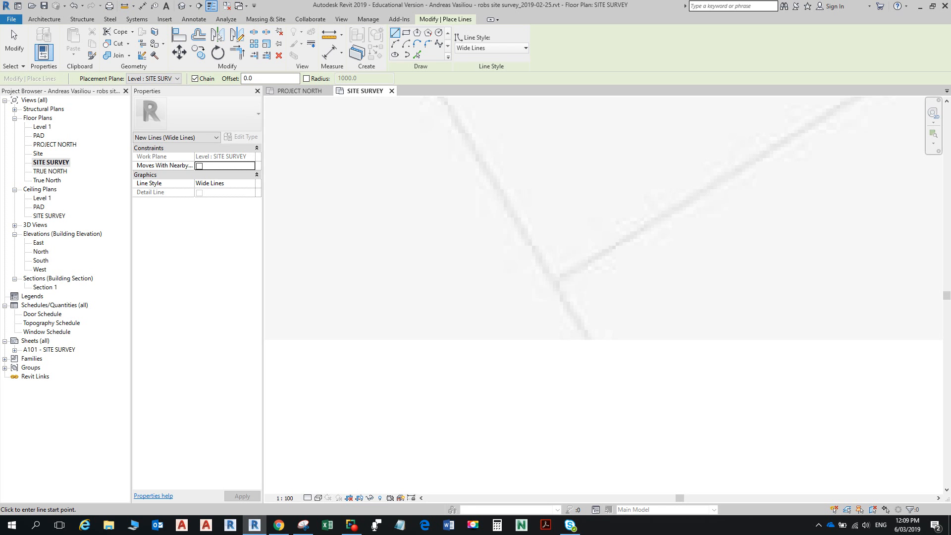
{"action": "left_click", "coordinate": [556, 276]}
Step: Finish the model line at the road end of the lot's lower side boundary and leave the line command
{"action": "scroll", "coordinate": [556, 276], "scroll_direction": "down", "scroll_amount": 3}
{"action": "scroll", "coordinate": [577, 287], "scroll_direction": "up", "scroll_amount": 3}
{"action": "middle_click_drag", "start_coordinate": [577, 287], "coordinate": [548, 266]}
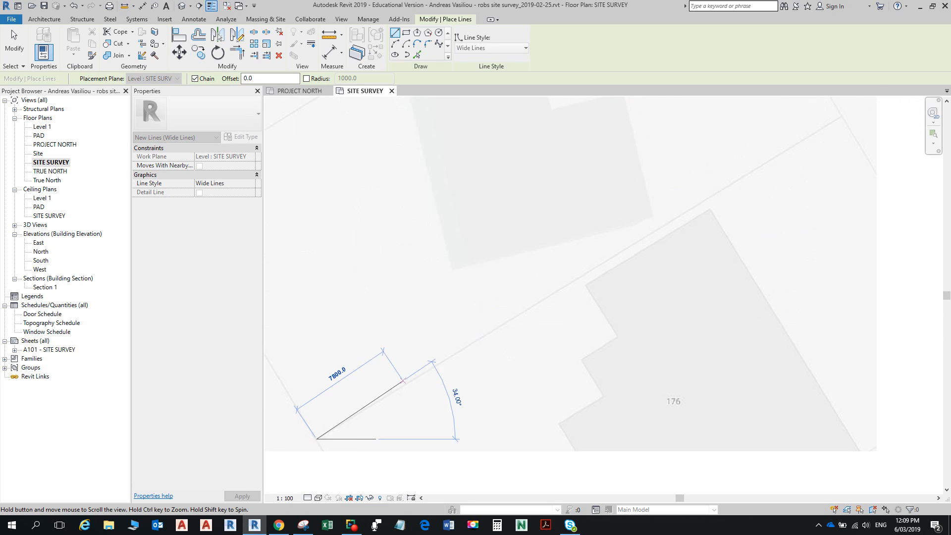
{"action": "scroll", "coordinate": [547, 266], "scroll_direction": "down", "scroll_amount": 2}
{"action": "mouse_move", "coordinate": [563, 318]}
{"action": "middle_mouse_down"}
{"action": "mouse_move", "coordinate": [609, 297]}
{"action": "mouse_move", "coordinate": [623, 272]}
{"action": "middle_mouse_up"}
{"action": "scroll", "coordinate": [623, 272], "scroll_direction": "up", "scroll_amount": 2}
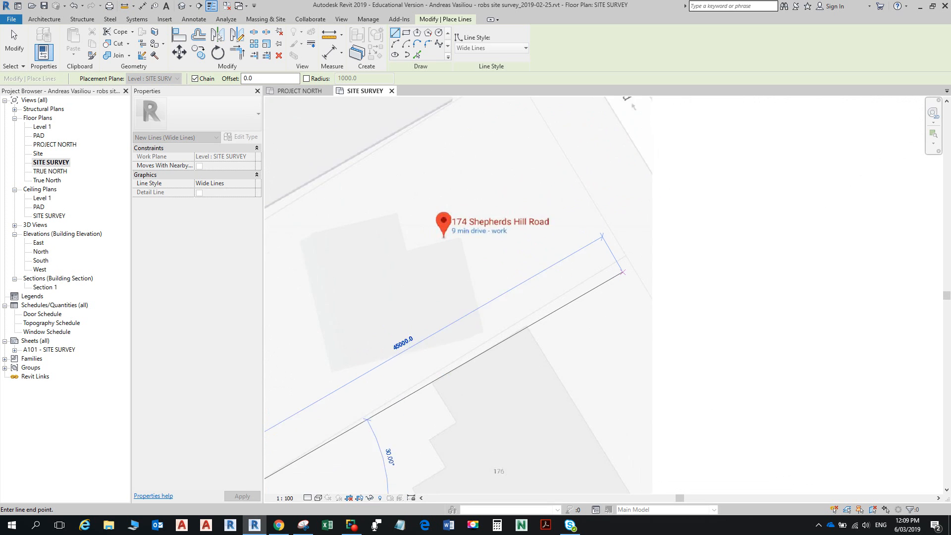
{"action": "scroll", "coordinate": [626, 245], "scroll_direction": "up", "scroll_amount": 3}
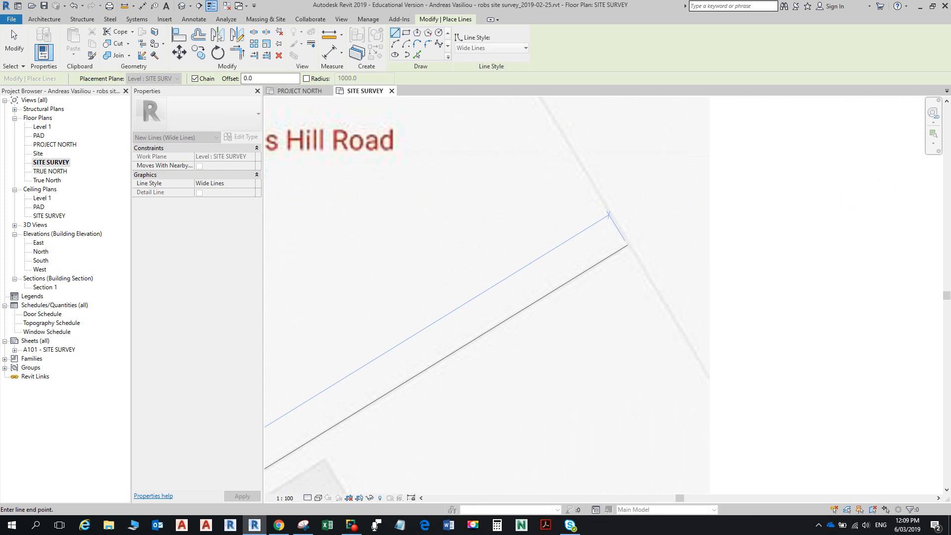
{"action": "middle_click_drag", "start_coordinate": [608, 214], "coordinate": [612, 218]}
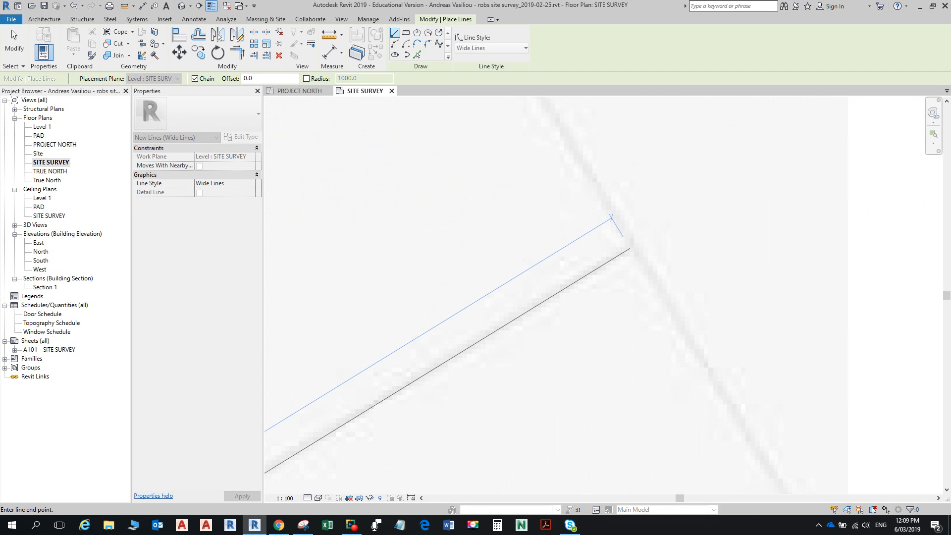
{"action": "left_click", "coordinate": [629, 249]}
{"action": "middle_click_drag", "start_coordinate": [629, 249], "coordinate": [627, 273]}
{"action": "scroll", "coordinate": [627, 280], "scroll_direction": "down", "scroll_amount": 5}
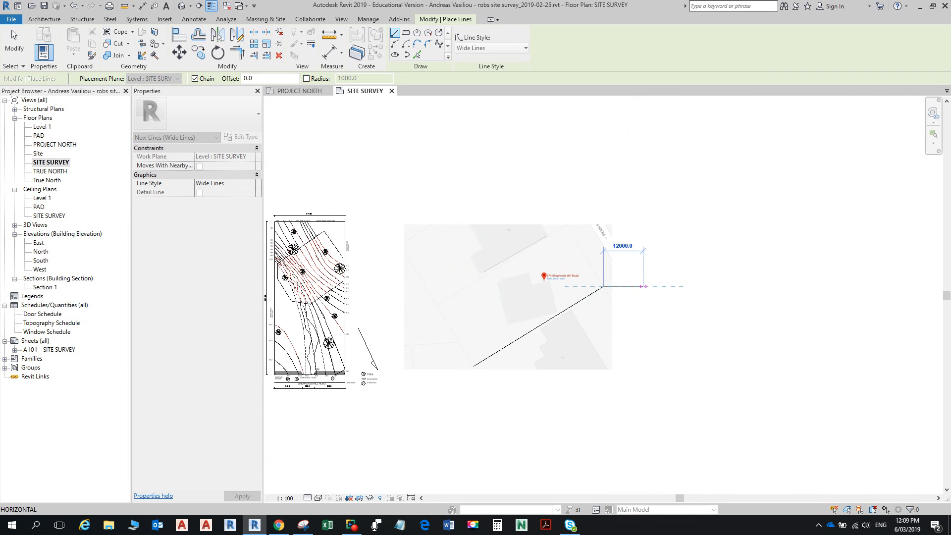
{"action": "key", "text": "Escape"}
{"action": "scroll", "coordinate": [611, 302], "scroll_direction": "down", "scroll_amount": 1}
{"action": "middle_click_drag", "start_coordinate": [552, 361], "coordinate": [639, 328]}
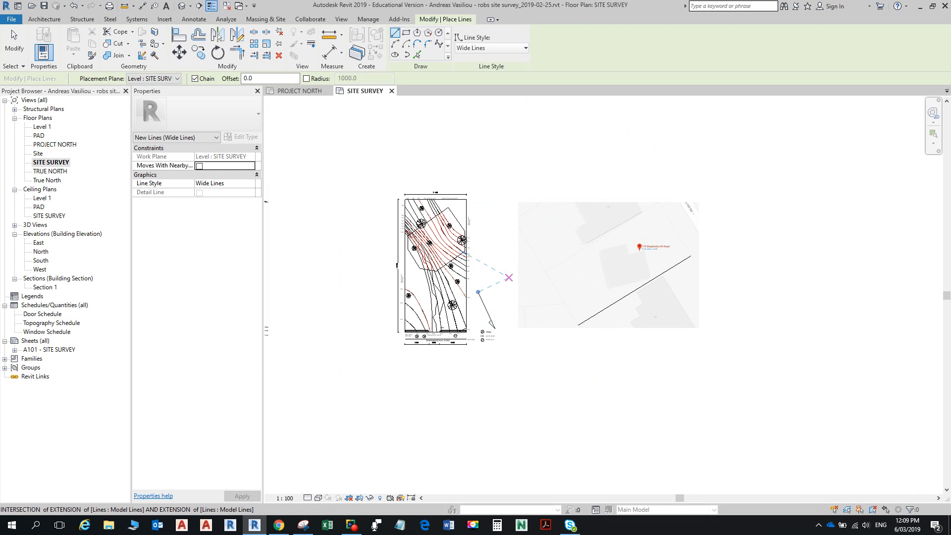
{"action": "key", "text": "Escape"}
{"action": "key", "text": "Escape"}
Step: Compare the survey plan and its north arrow with the orientation of the lot on the scaled map image
{"action": "scroll", "coordinate": [474, 279], "scroll_direction": "up", "scroll_amount": 2}
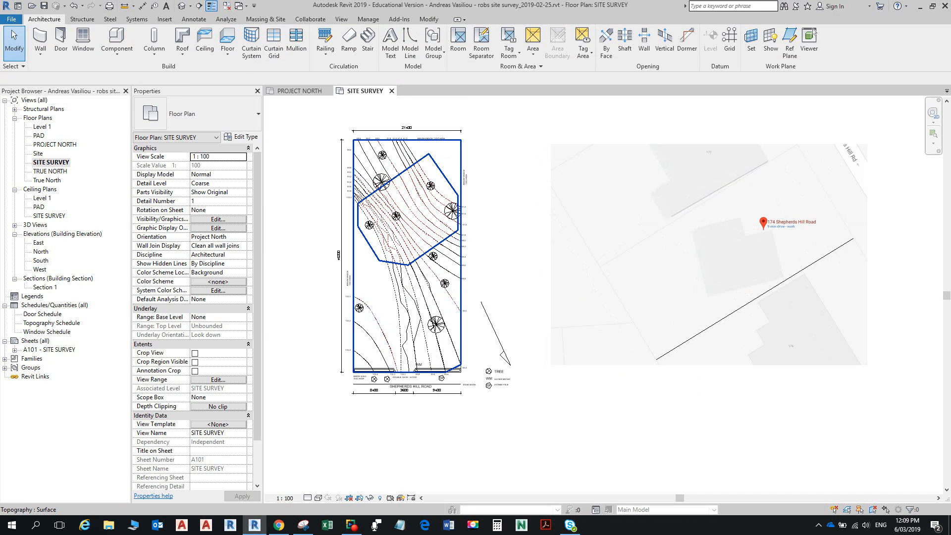
{"action": "scroll", "coordinate": [464, 368], "scroll_direction": "up", "scroll_amount": 5}
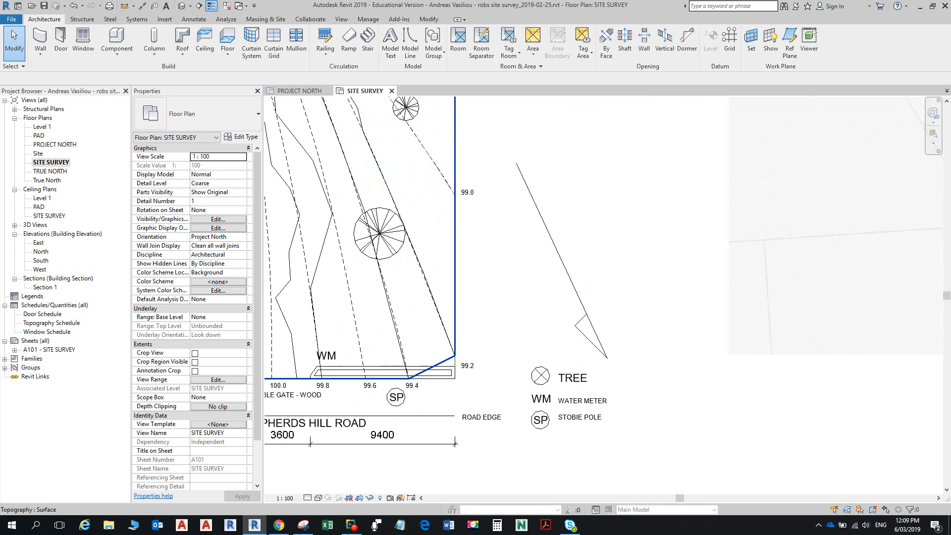
{"action": "scroll", "coordinate": [668, 285], "scroll_direction": "down", "scroll_amount": 5}
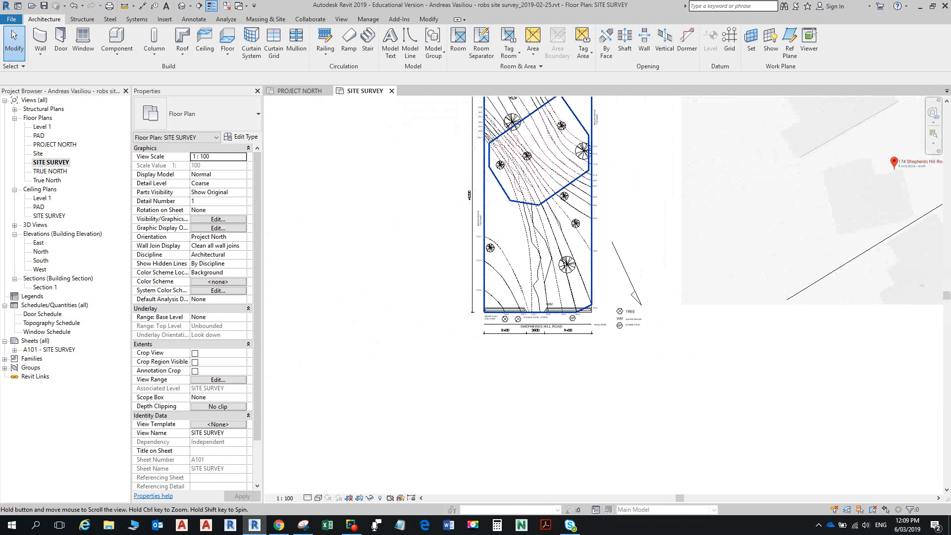
{"action": "scroll", "coordinate": [605, 252], "scroll_direction": "down", "scroll_amount": 4}
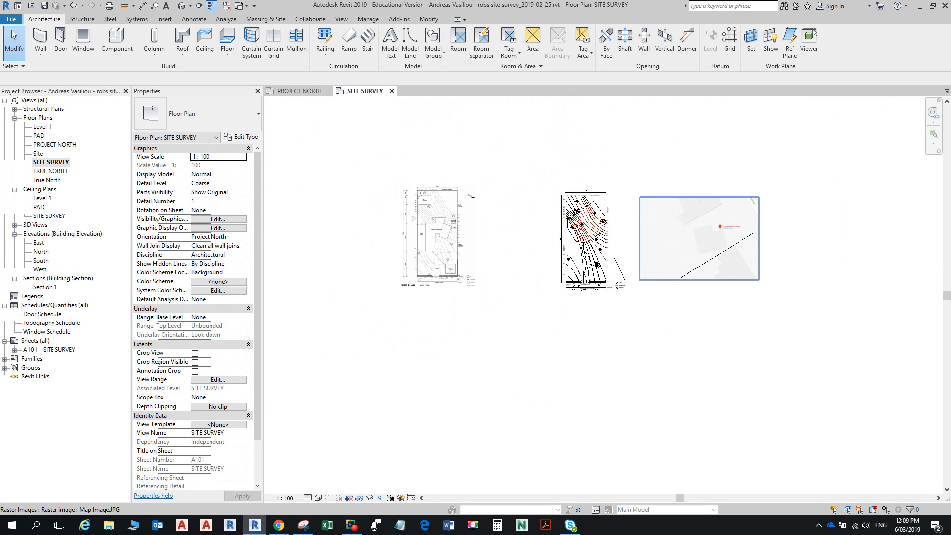
{"action": "scroll", "coordinate": [765, 166], "scroll_direction": "up", "scroll_amount": 2}
{"action": "middle_click_drag", "start_coordinate": [607, 280], "coordinate": [528, 366]}
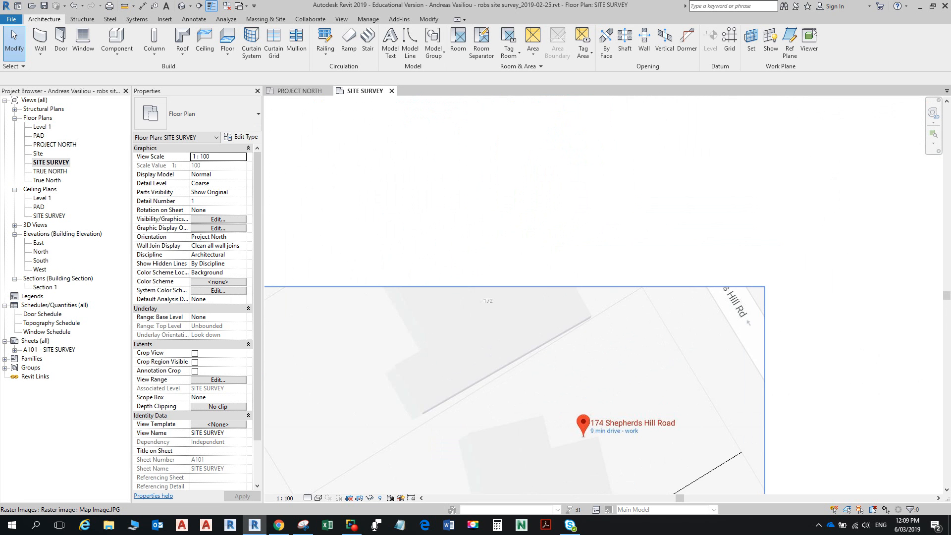
{"action": "scroll", "coordinate": [627, 319], "scroll_direction": "down", "scroll_amount": 4}
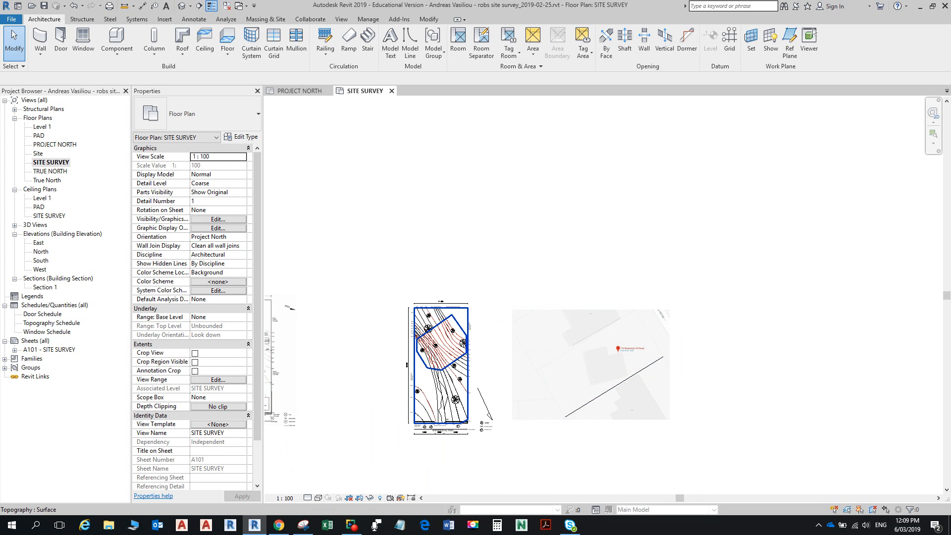
{"action": "middle_click_drag", "start_coordinate": [441, 430], "coordinate": [455, 355]}
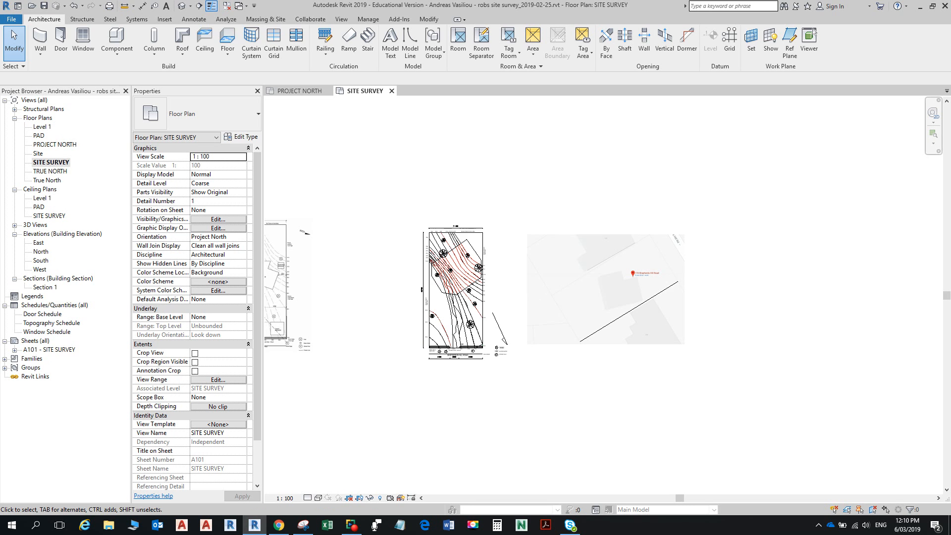
Step: Open the SITE SURVEY view's Visibility/Graphic Overrides and find the Site category among the model categories
{"action": "key", "text": "v"}
{"action": "key", "text": "g"}
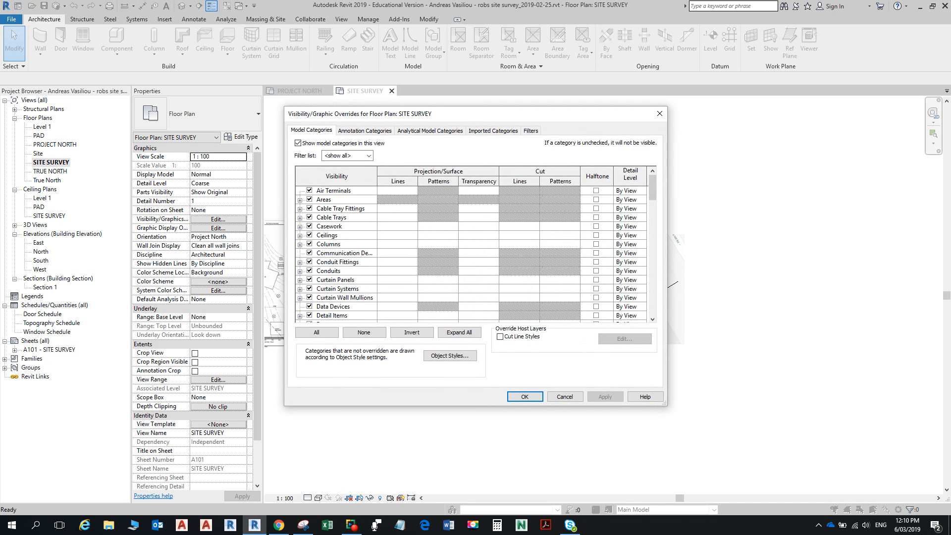
{"action": "scroll", "coordinate": [475, 253], "scroll_direction": "down", "scroll_amount": 6}
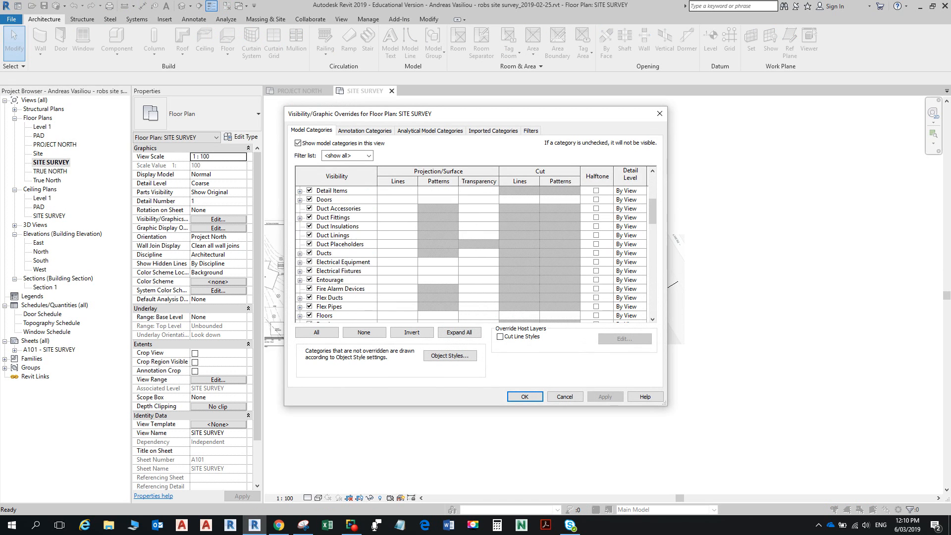
{"action": "scroll", "coordinate": [439, 254], "scroll_direction": "down", "scroll_amount": 2}
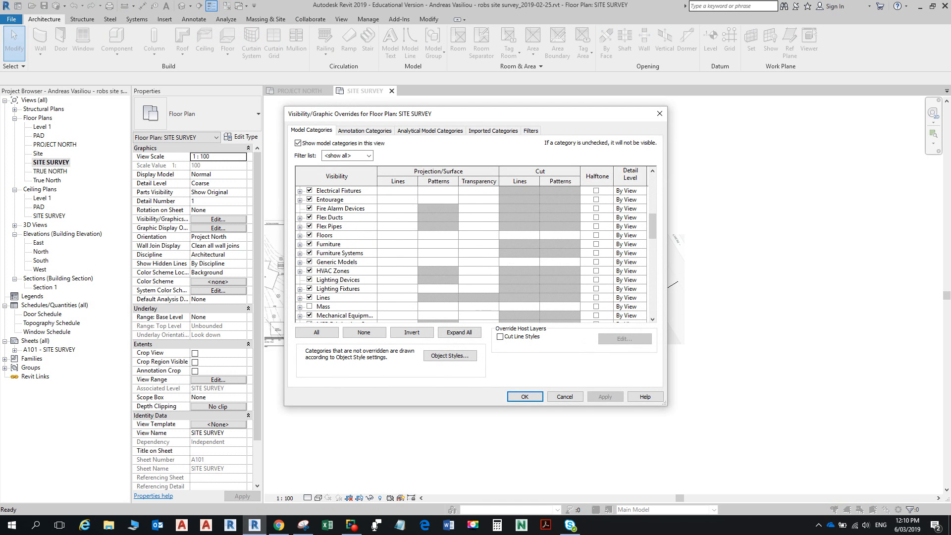
{"action": "scroll", "coordinate": [439, 255], "scroll_direction": "down", "scroll_amount": 1}
{"action": "scroll", "coordinate": [439, 254], "scroll_direction": "down", "scroll_amount": 4}
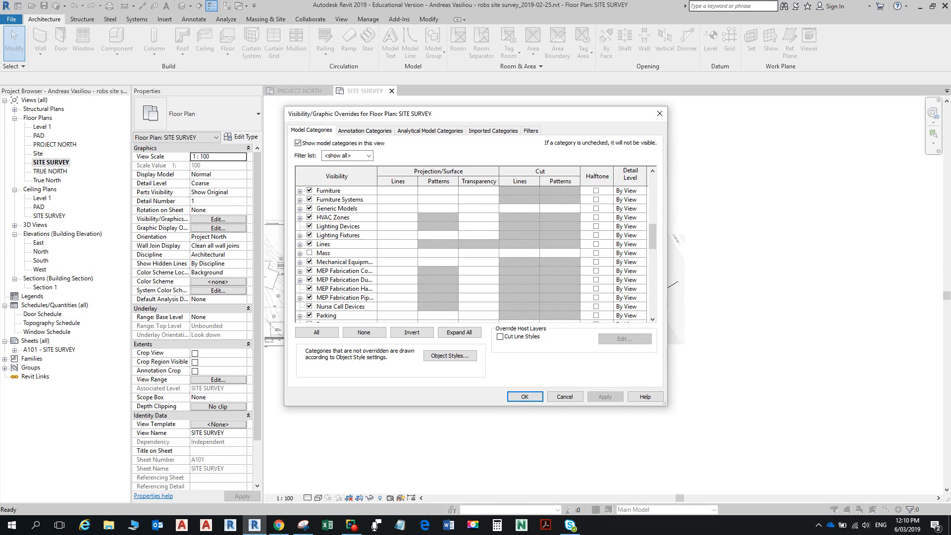
{"action": "scroll", "coordinate": [470, 254], "scroll_direction": "up", "scroll_amount": 1}
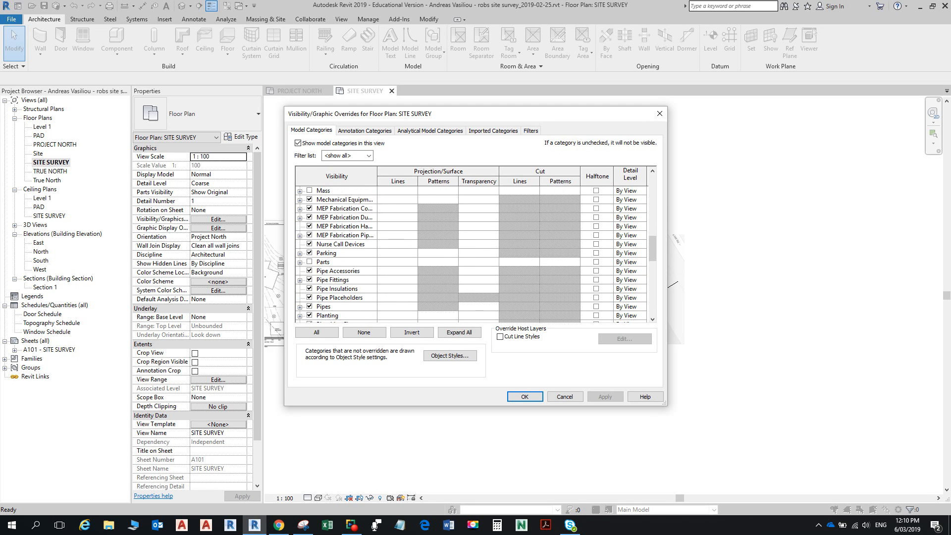
{"action": "scroll", "coordinate": [470, 254], "scroll_direction": "down", "scroll_amount": 2}
{"action": "scroll", "coordinate": [470, 254], "scroll_direction": "down", "scroll_amount": 1}
{"action": "scroll", "coordinate": [471, 254], "scroll_direction": "down", "scroll_amount": 4}
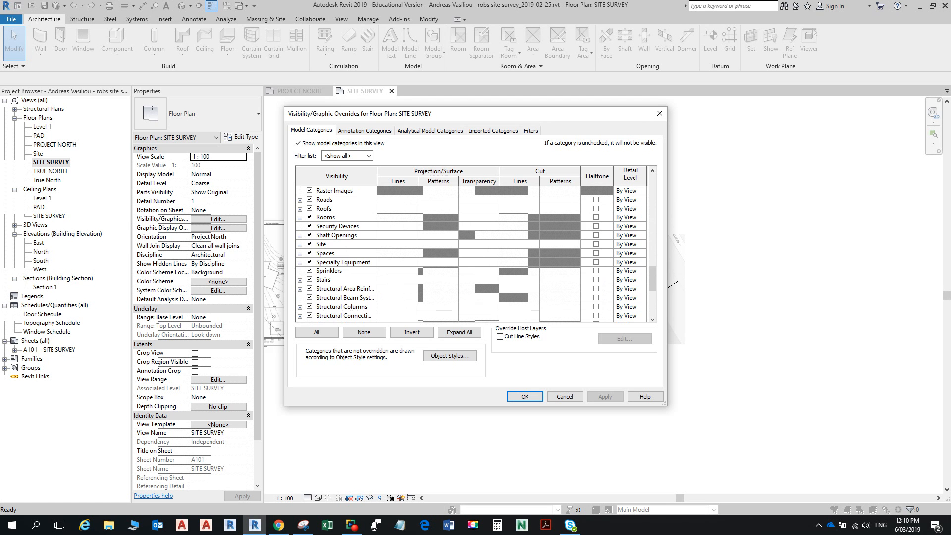
{"action": "scroll", "coordinate": [471, 254], "scroll_direction": "down", "scroll_amount": 3}
{"action": "scroll", "coordinate": [471, 254], "scroll_direction": "up", "scroll_amount": 1}
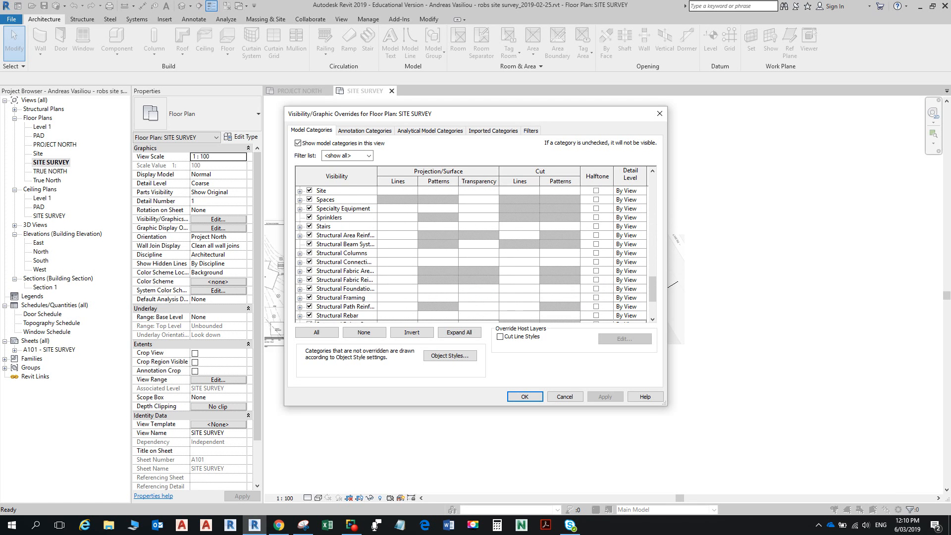
{"action": "scroll", "coordinate": [471, 254], "scroll_direction": "up", "scroll_amount": 3}
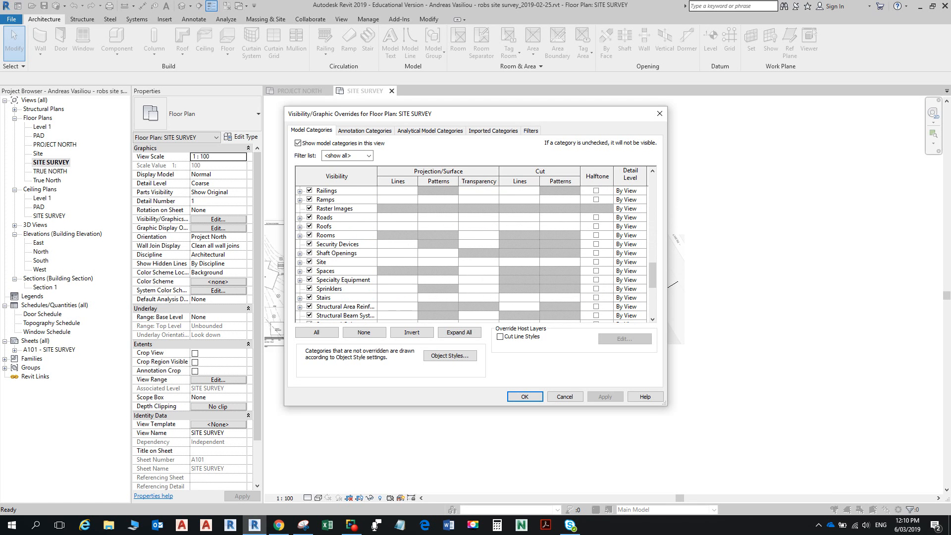
Step: Expand the Site category, check the visibility of Project Base Point and Survey Point, and close the overrides
{"action": "left_click", "coordinate": [300, 262]}
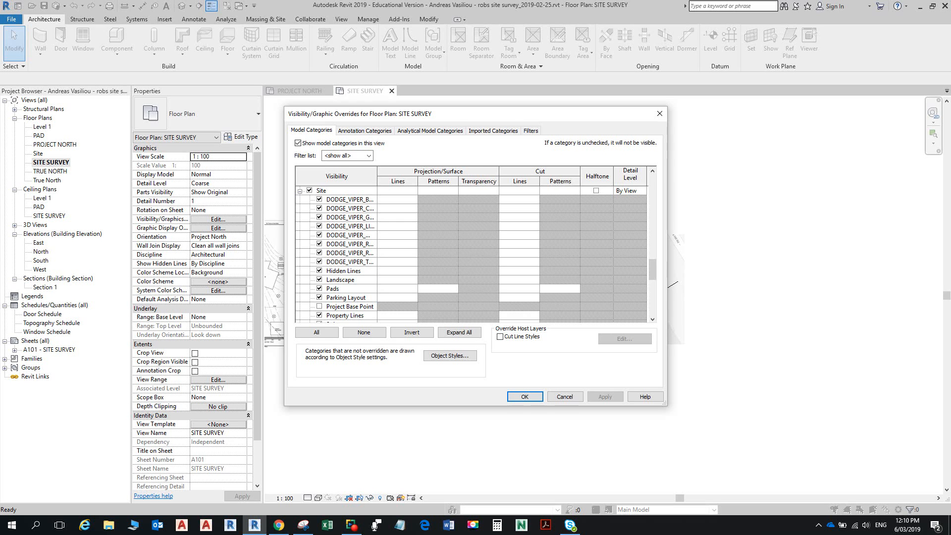
{"action": "scroll", "coordinate": [472, 254], "scroll_direction": "down", "scroll_amount": 1}
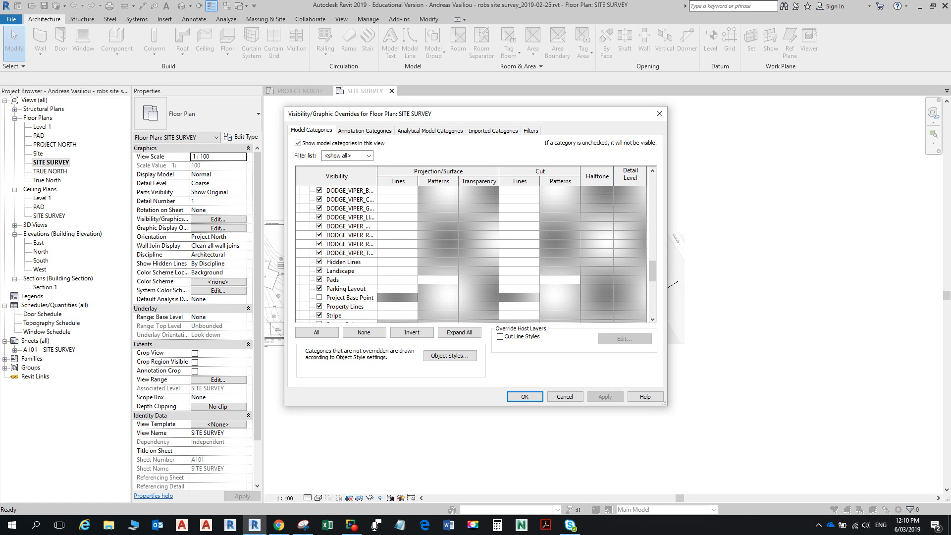
{"action": "scroll", "coordinate": [470, 252], "scroll_direction": "down", "scroll_amount": 2}
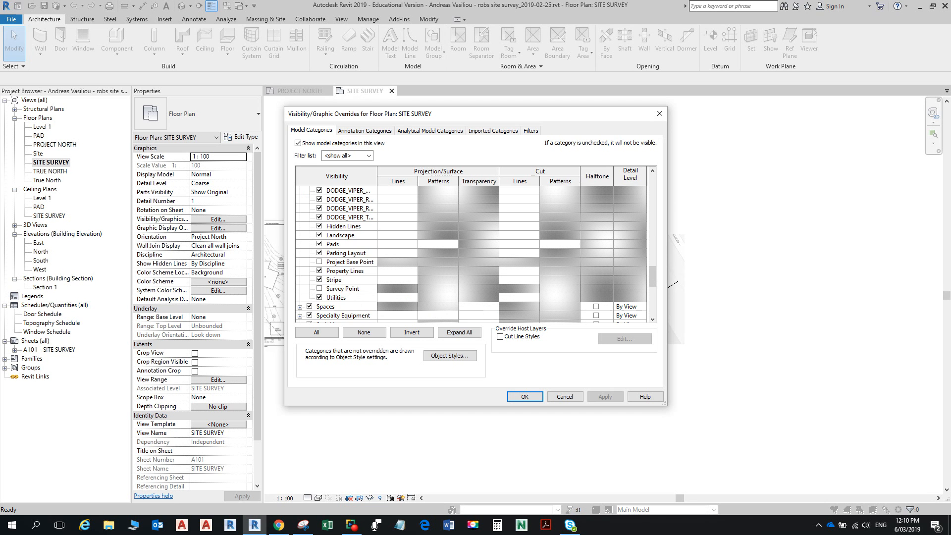
{"action": "scroll", "coordinate": [470, 253], "scroll_direction": "down", "scroll_amount": 2}
{"action": "scroll", "coordinate": [470, 253], "scroll_direction": "up", "scroll_amount": 6}
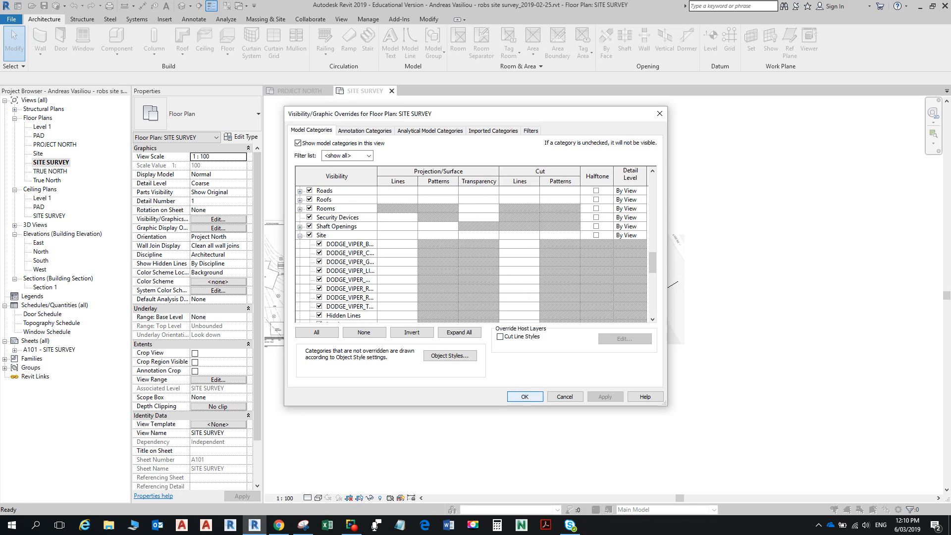
{"action": "left_click", "coordinate": [525, 396]}
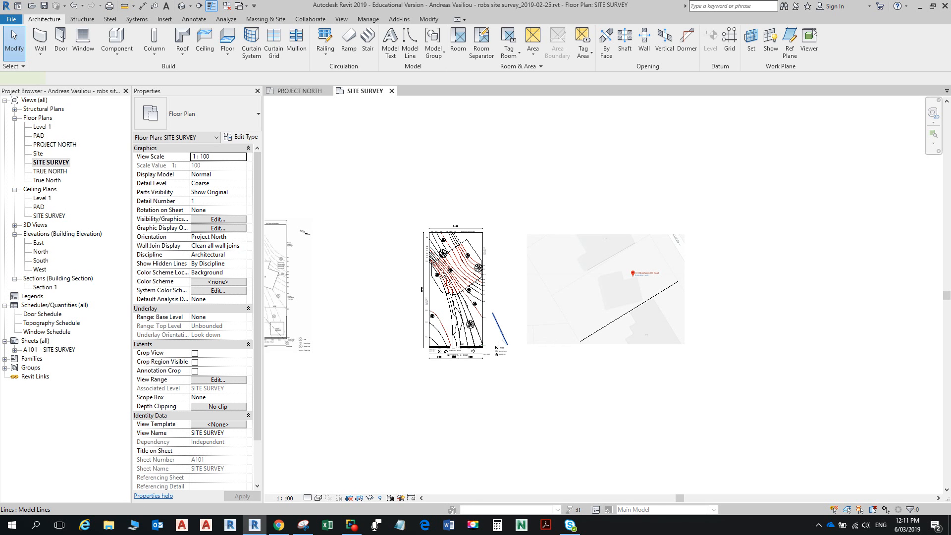
Step: Delete the slanted north arrow beside the survey plan and draw a vertical model-line arrow with a triangular head above the map image
{"action": "left_click", "coordinate": [499, 328]}
{"action": "key", "text": "Delete"}
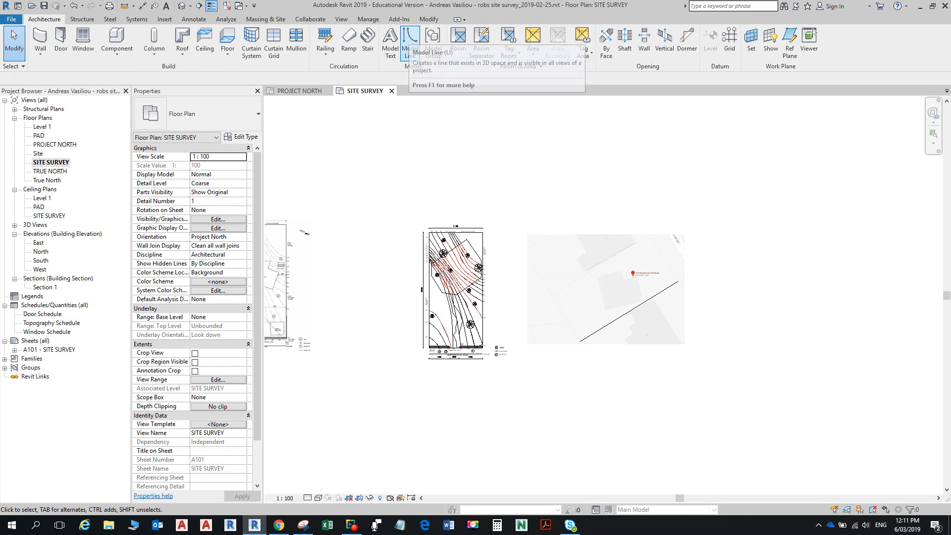
{"action": "left_click", "coordinate": [410, 38]}
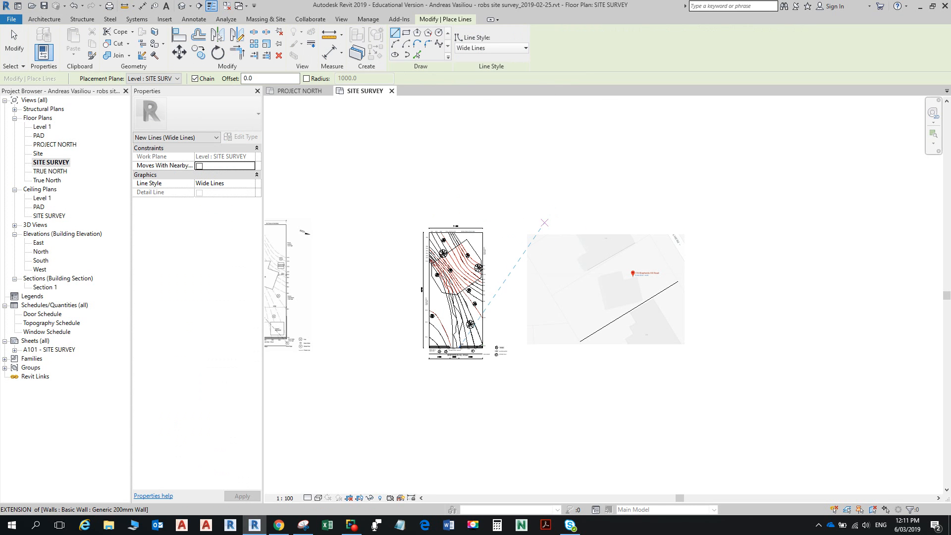
{"action": "left_click", "coordinate": [544, 223]}
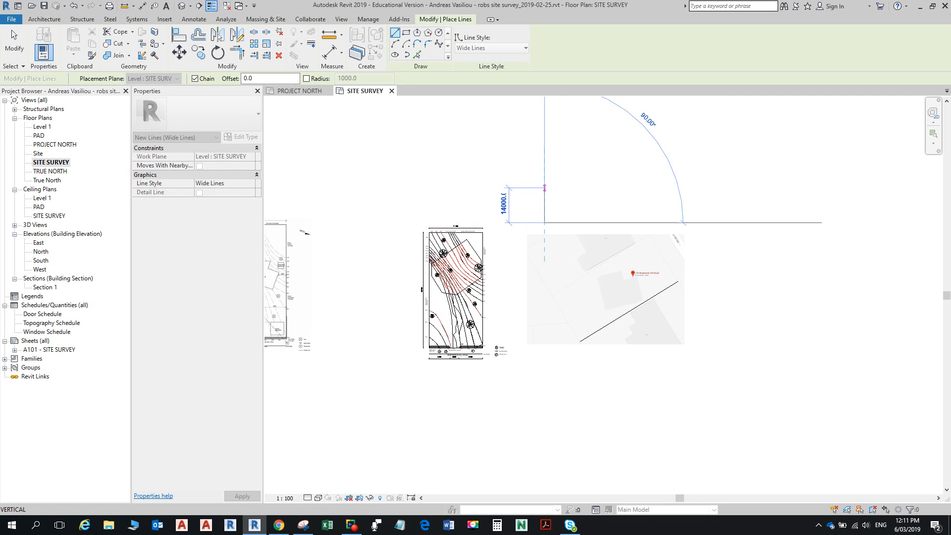
{"action": "left_click", "coordinate": [545, 180]}
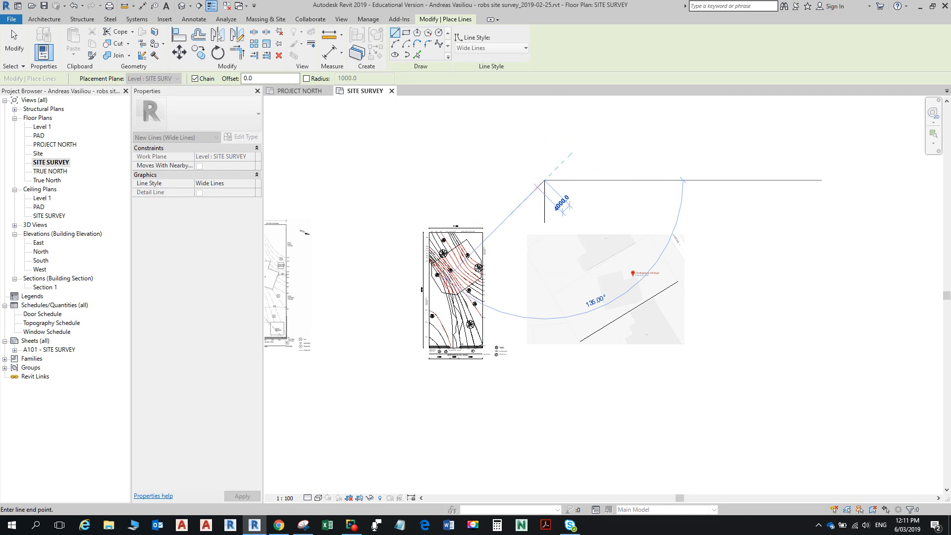
{"action": "left_click", "coordinate": [534, 190]}
{"action": "left_click", "coordinate": [553, 190]}
{"action": "left_click", "coordinate": [545, 181]}
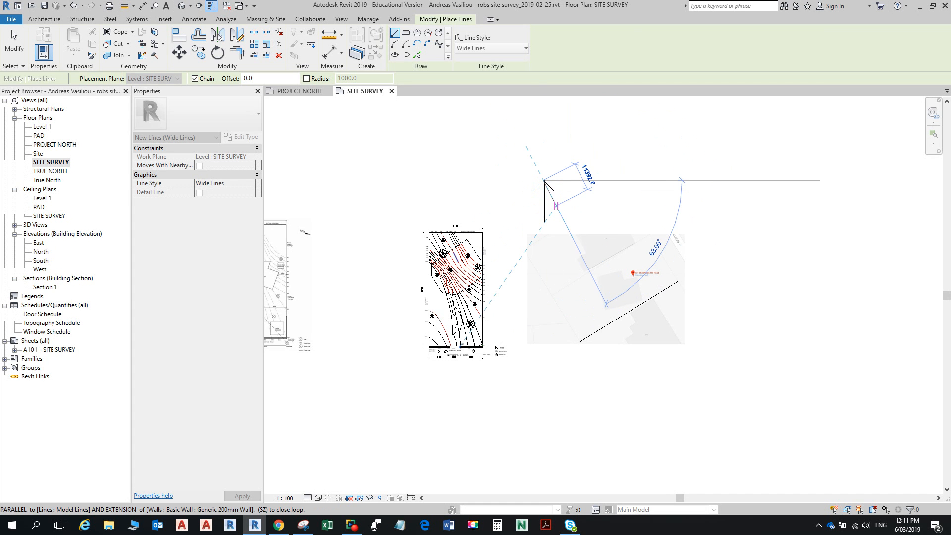
Step: Copy the traced boundary line from its lower-left endpoint on the map to the survey plan's top-left lot corner
{"action": "key", "text": "Escape"}
{"action": "key", "text": "Escape"}
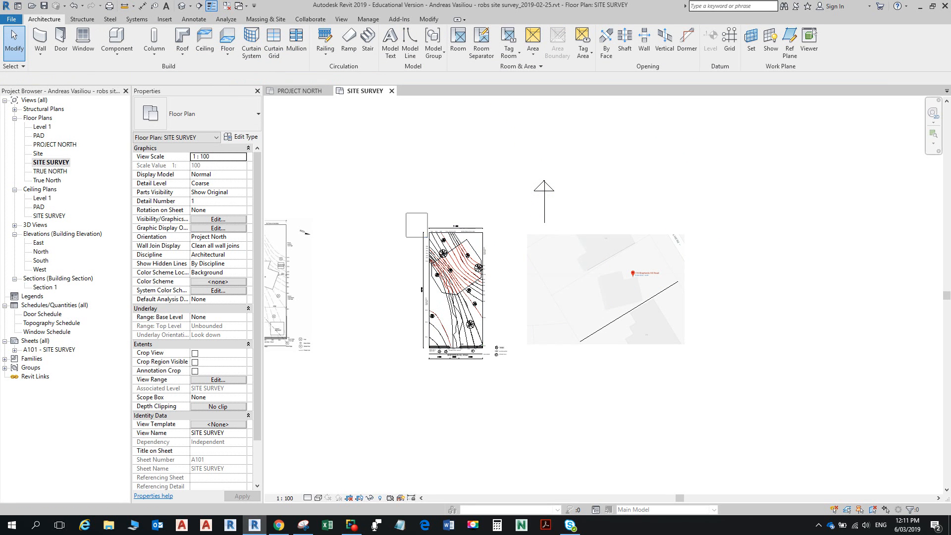
{"action": "left_click_drag", "start_coordinate": [523, 380], "coordinate": [522, 380]}
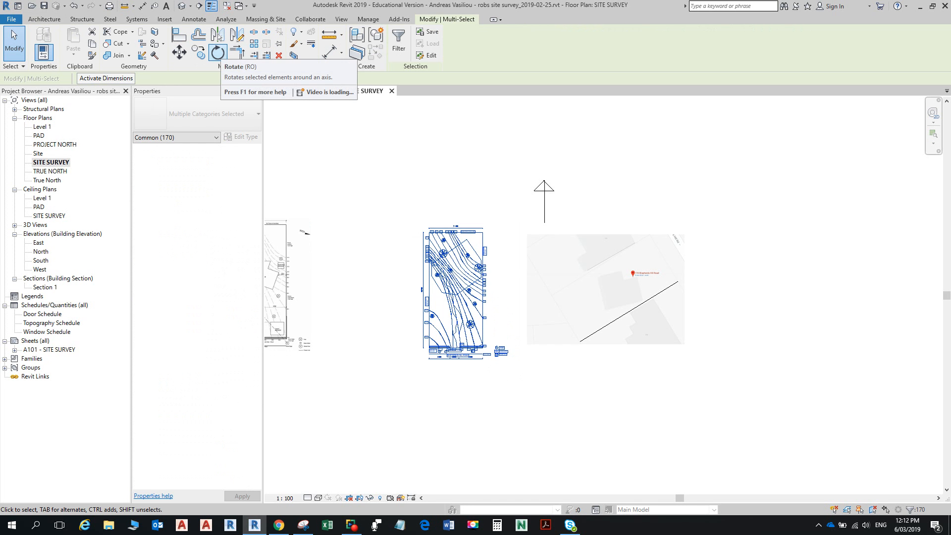
{"action": "key", "text": "Escape"}
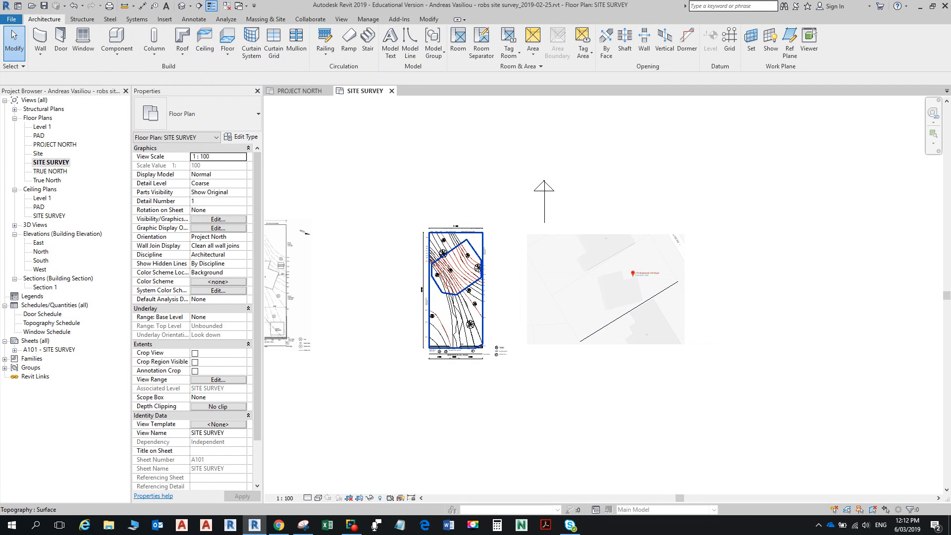
{"action": "left_click", "coordinate": [624, 314]}
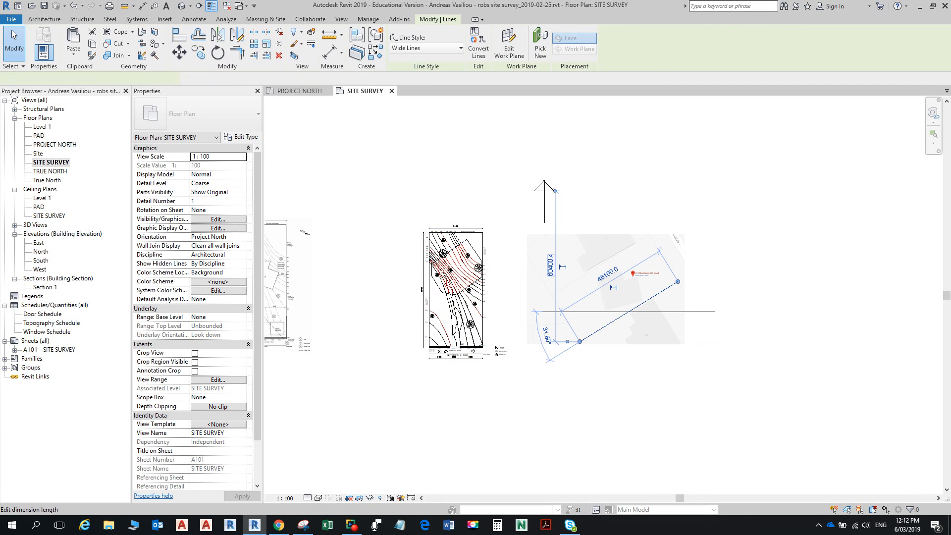
{"action": "left_click", "coordinate": [198, 52]}
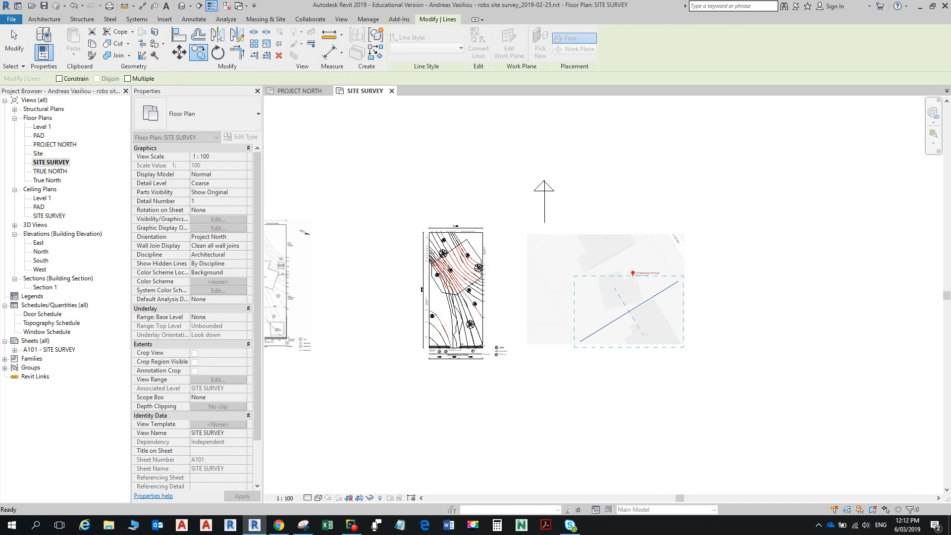
{"action": "left_click", "coordinate": [579, 342]}
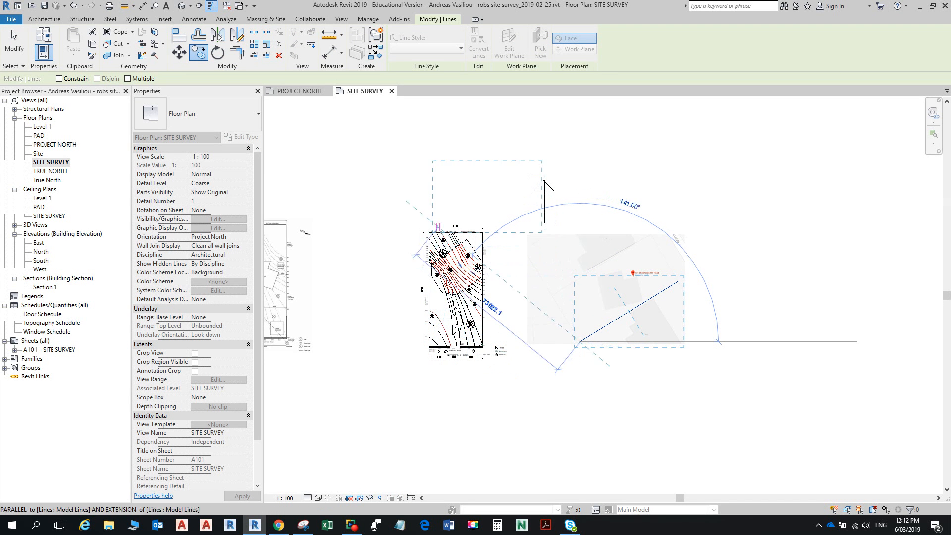
{"action": "scroll", "coordinate": [426, 228], "scroll_direction": "up", "scroll_amount": 3}
{"action": "scroll", "coordinate": [419, 236], "scroll_direction": "up", "scroll_amount": 3}
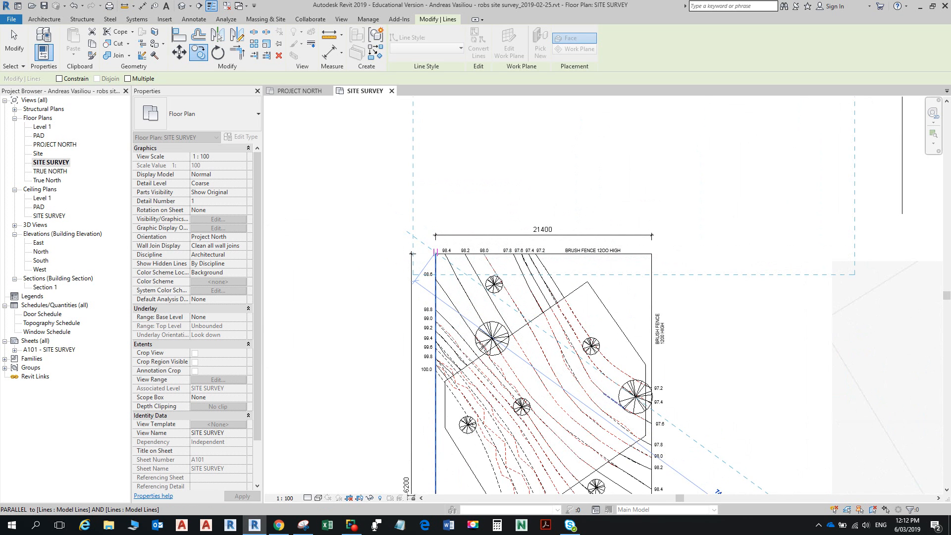
{"action": "scroll", "coordinate": [436, 254], "scroll_direction": "up", "scroll_amount": 5}
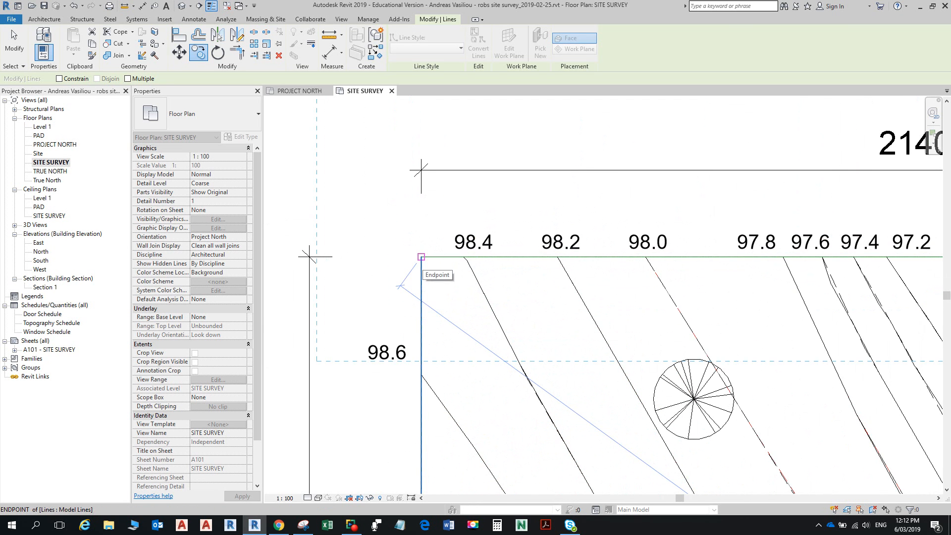
{"action": "left_click", "coordinate": [421, 257]}
{"action": "scroll", "coordinate": [421, 257], "scroll_direction": "down", "scroll_amount": 8}
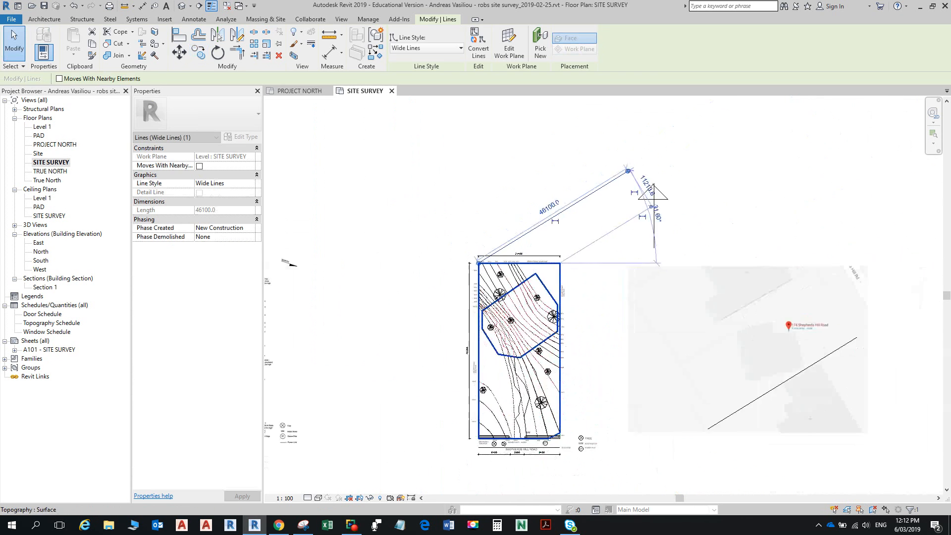
{"action": "key", "text": "Escape"}
Step: Select the whole survey plan, start Rotate, and place the centre of rotation at the lot's top-left corner
{"action": "scroll", "coordinate": [529, 317], "scroll_direction": "down", "scroll_amount": 4}
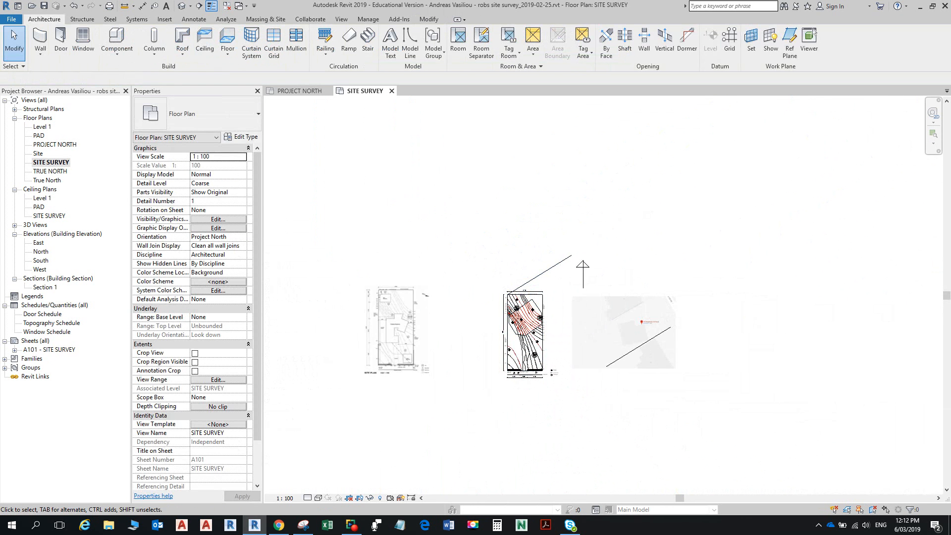
{"action": "mouse_move", "coordinate": [489, 282]}
{"action": "left_mouse_down"}
{"action": "mouse_move", "coordinate": [575, 389]}
{"action": "mouse_move", "coordinate": [577, 411]}
{"action": "left_mouse_up"}
{"action": "key", "text": "r"}
{"action": "key", "text": "o"}
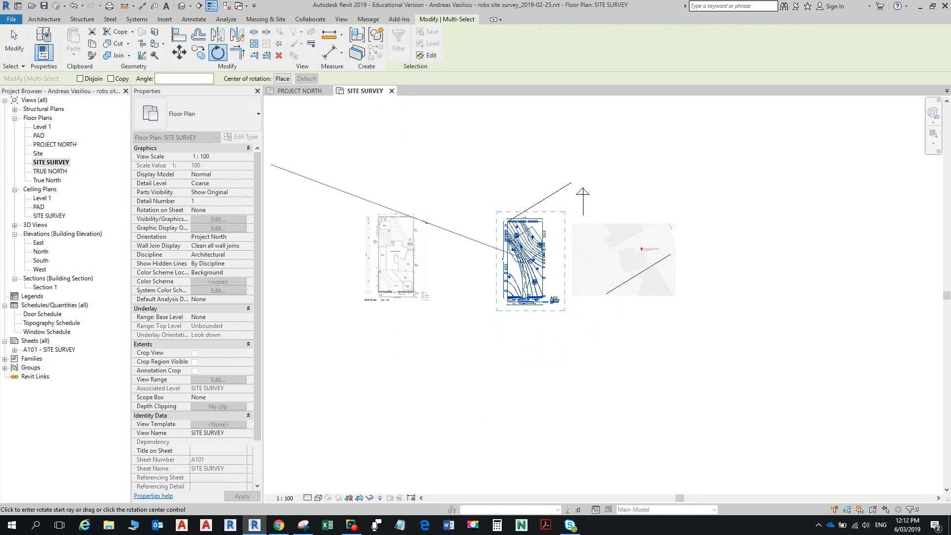
{"action": "scroll", "coordinate": [504, 255], "scroll_direction": "up", "scroll_amount": 4}
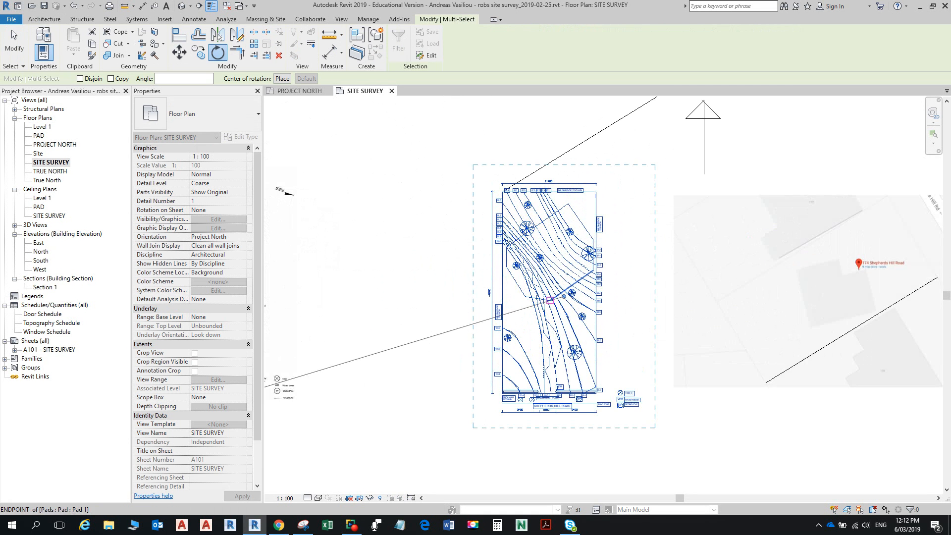
{"action": "scroll", "coordinate": [554, 301], "scroll_direction": "up", "scroll_amount": 2}
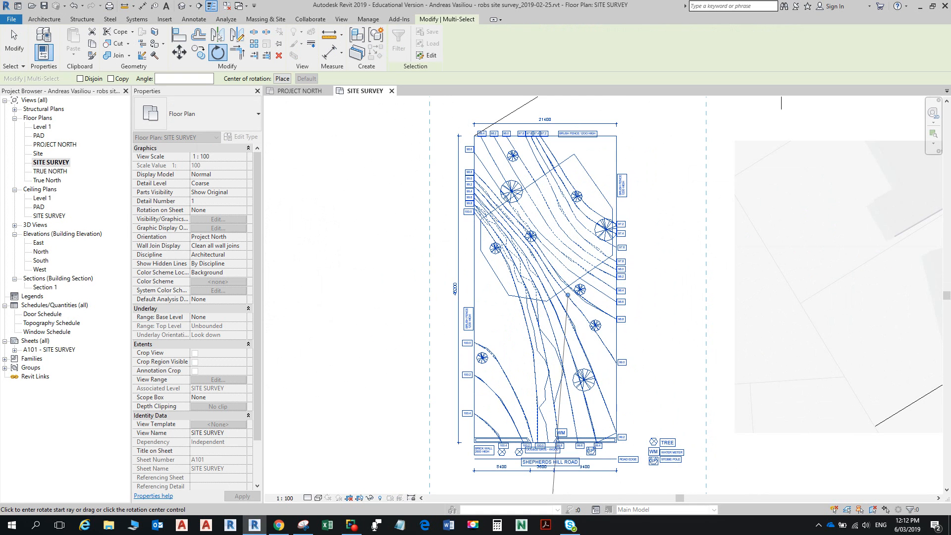
{"action": "left_click", "coordinate": [568, 295]}
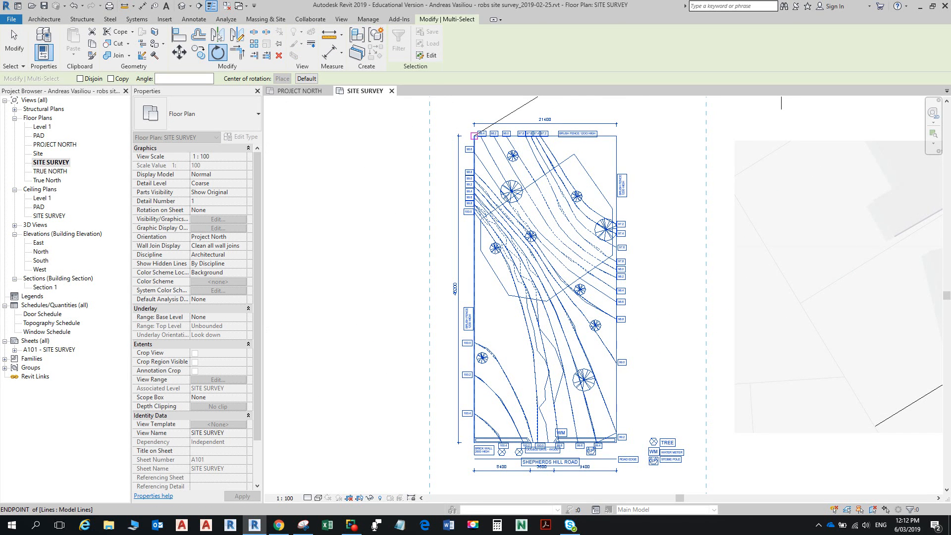
{"action": "left_click", "coordinate": [474, 135]}
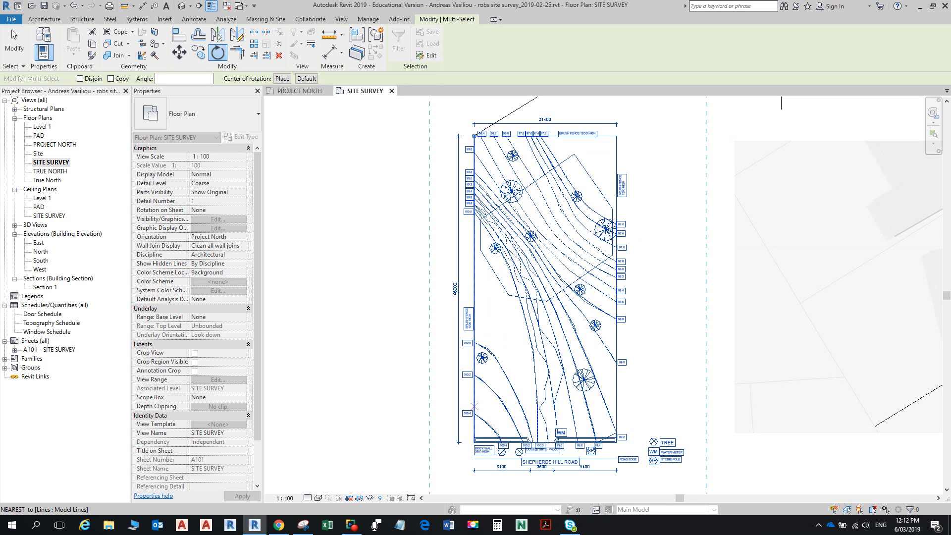
Step: Rotate the survey plan from its left boundary to the far endpoint of the copied boundary line, then clear the selection
{"action": "left_click", "coordinate": [474, 427]}
{"action": "scroll", "coordinate": [570, 243], "scroll_direction": "down", "scroll_amount": 1}
{"action": "middle_click_drag", "start_coordinate": [659, 274], "coordinate": [556, 455]}
{"action": "scroll", "coordinate": [577, 246], "scroll_direction": "up", "scroll_amount": 4}
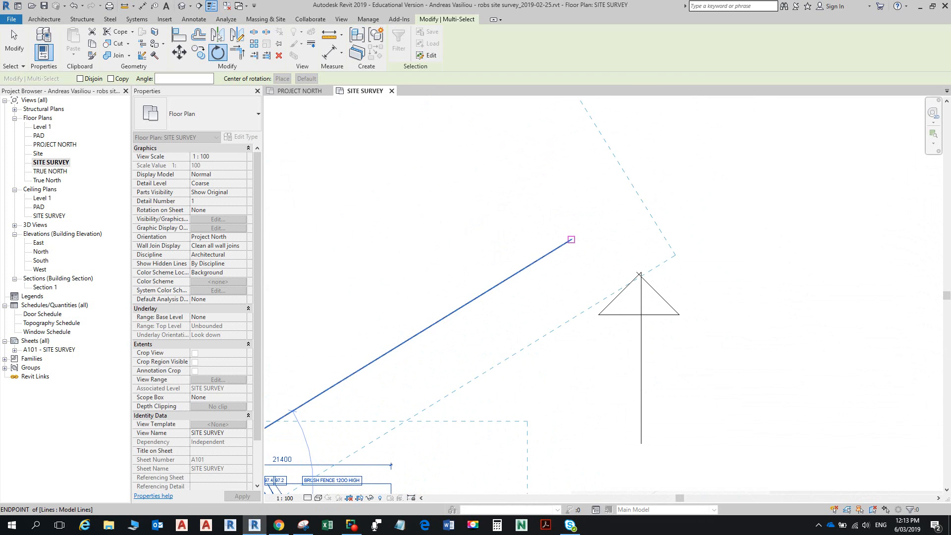
{"action": "left_click", "coordinate": [571, 239]}
{"action": "scroll", "coordinate": [589, 263], "scroll_direction": "down", "scroll_amount": 3}
{"action": "scroll", "coordinate": [580, 282], "scroll_direction": "down", "scroll_amount": 3}
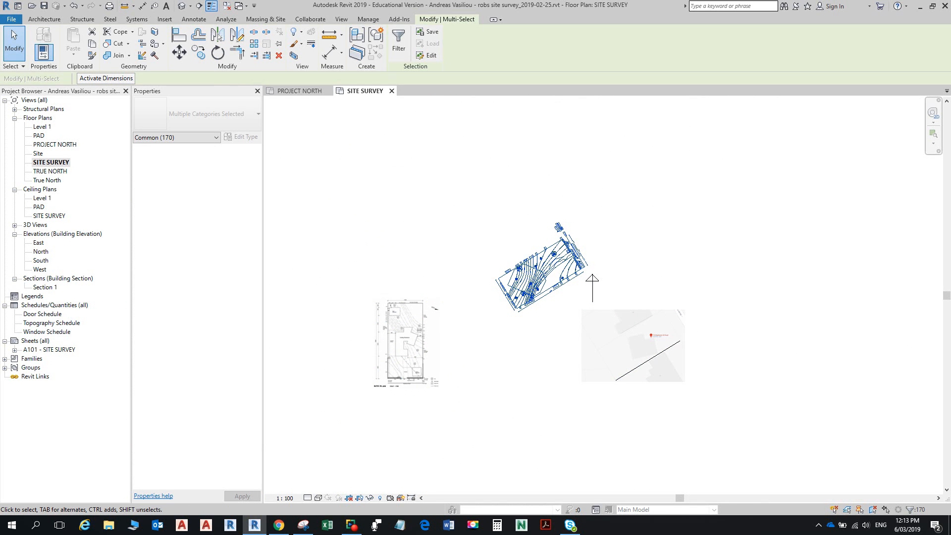
{"action": "scroll", "coordinate": [647, 241], "scroll_direction": "down", "scroll_amount": 4}
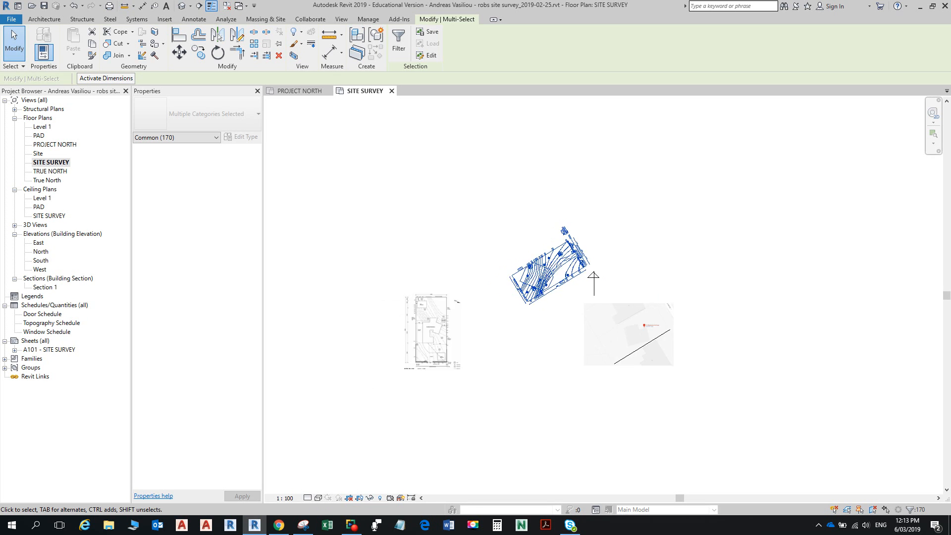
{"action": "scroll", "coordinate": [590, 261], "scroll_direction": "up", "scroll_amount": 5}
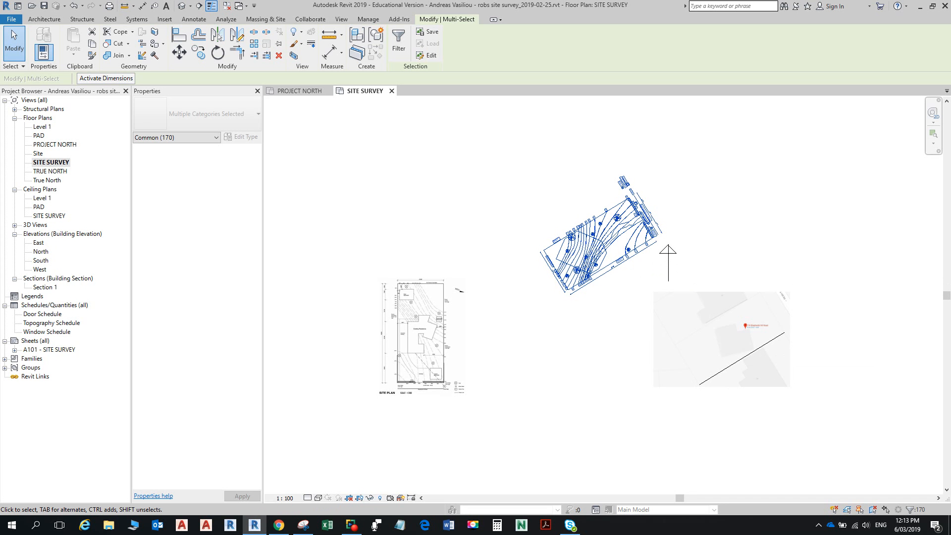
{"action": "key", "text": "Escape"}
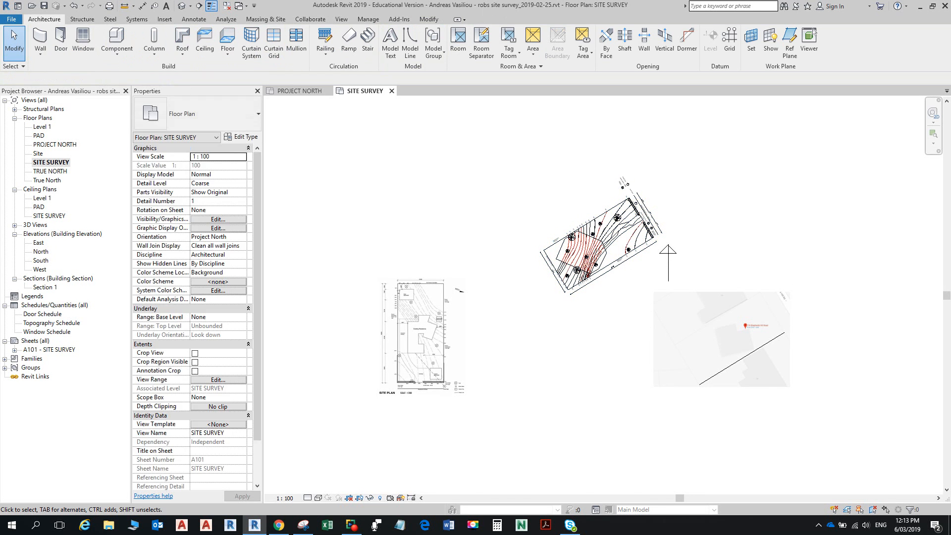
Step: Save the project as a new file in Starting Documents, ending its name with "robs site survey_2019-03-06-Class Practice"
{"action": "left_click", "coordinate": [12, 19]}
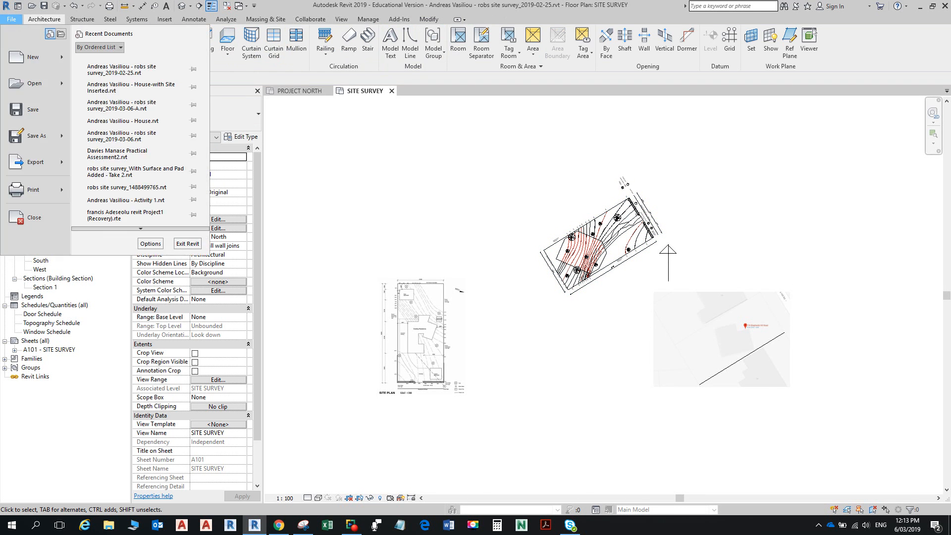
{"action": "mouse_move", "coordinate": [35, 136]}
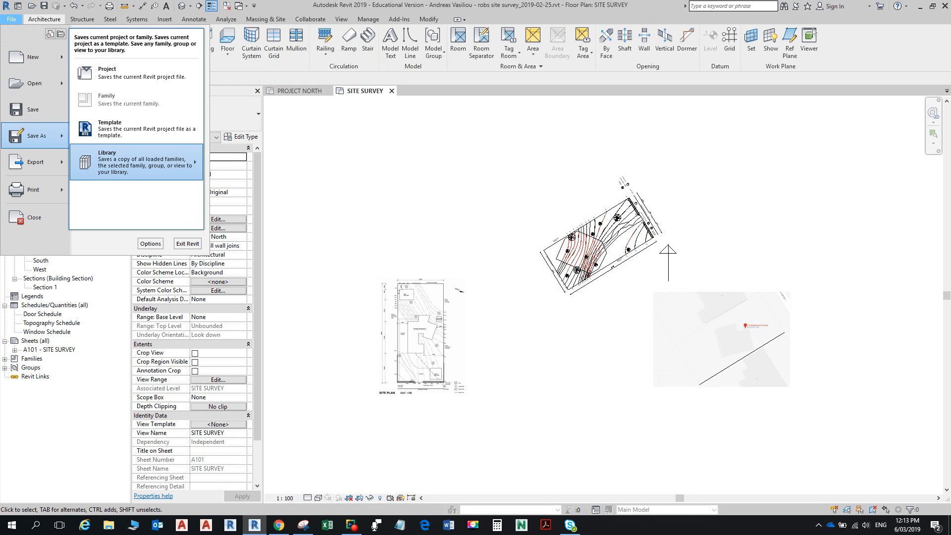
{"action": "left_click", "coordinate": [114, 73]}
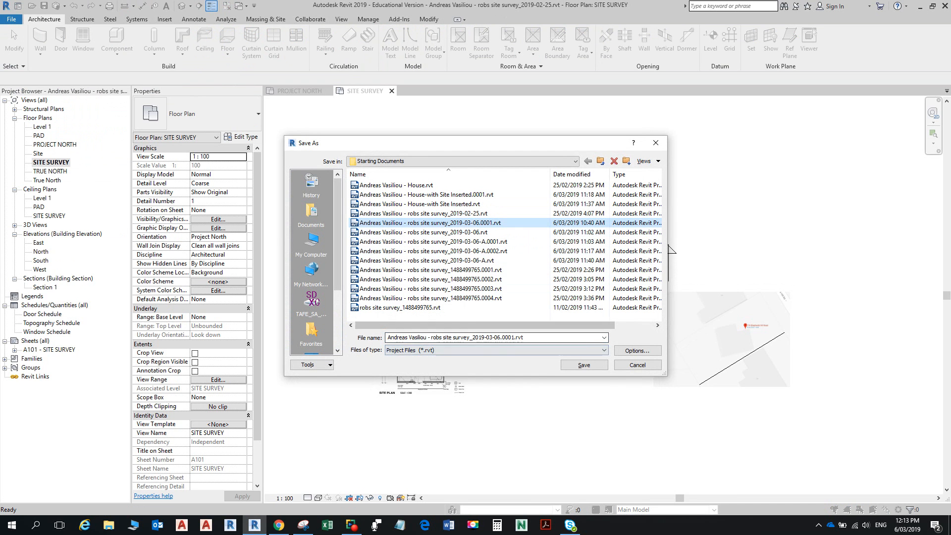
{"action": "left_click", "coordinate": [446, 222]}
{"action": "key", "text": "BackSpace"}
{"action": "key", "text": "BackSpace"}
{"action": "key", "text": "BackSpace"}
{"action": "key", "text": "BackSpace"}
{"action": "key", "text": "BackSpace"}
{"action": "key", "text": "BackSpace"}
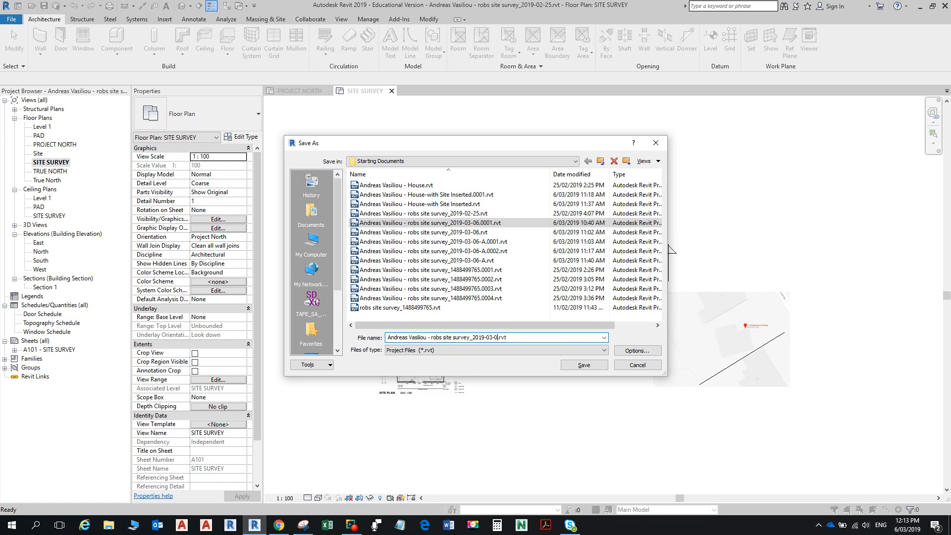
{"action": "type", "text": "6-Class Practice"}
{"action": "key", "text": "Return"}
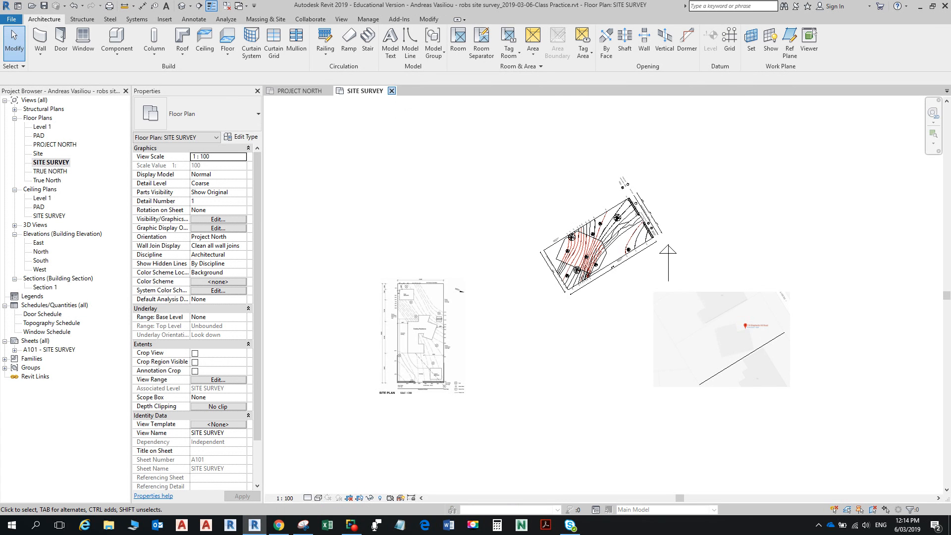
Step: Close the SITE SURVEY and PROJECT NORTH views and reopen the Class Practice project from the recent models
{"action": "left_click", "coordinate": [391, 91]}
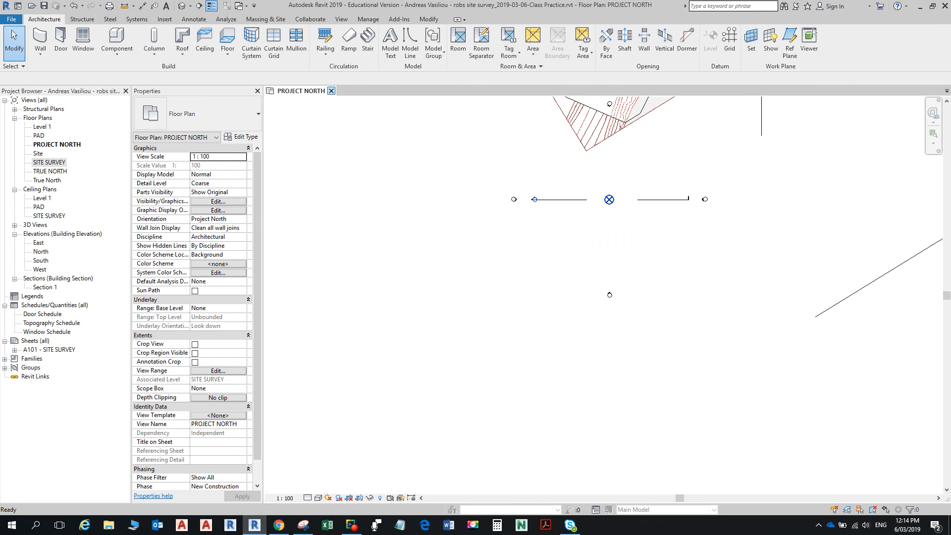
{"action": "left_click", "coordinate": [331, 91]}
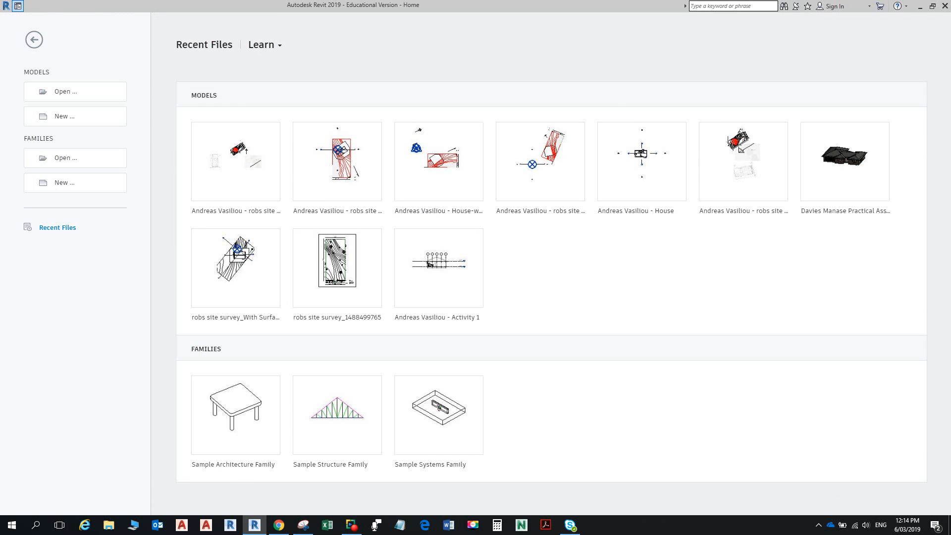
{"action": "left_click", "coordinate": [238, 156]}
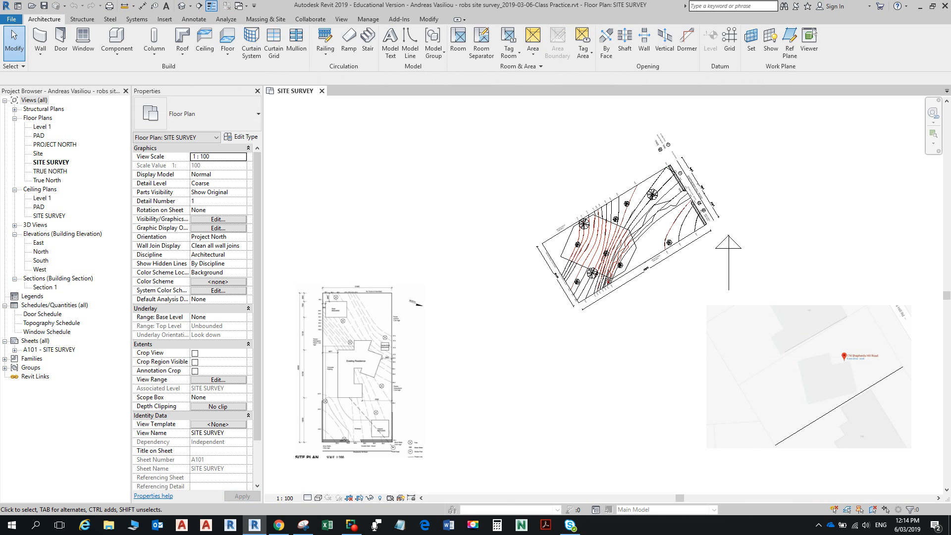
Step: Try setting the SITE SURVEY floor plan's orientation to True North and undo the change
{"action": "left_click", "coordinate": [50, 171]}
{"action": "double_click", "coordinate": [50, 162]}
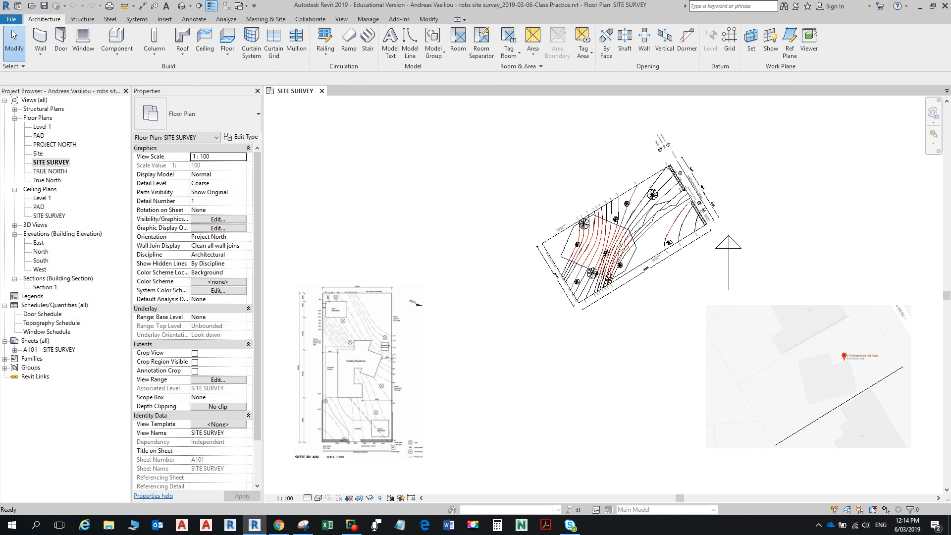
{"action": "left_click", "coordinate": [214, 237]}
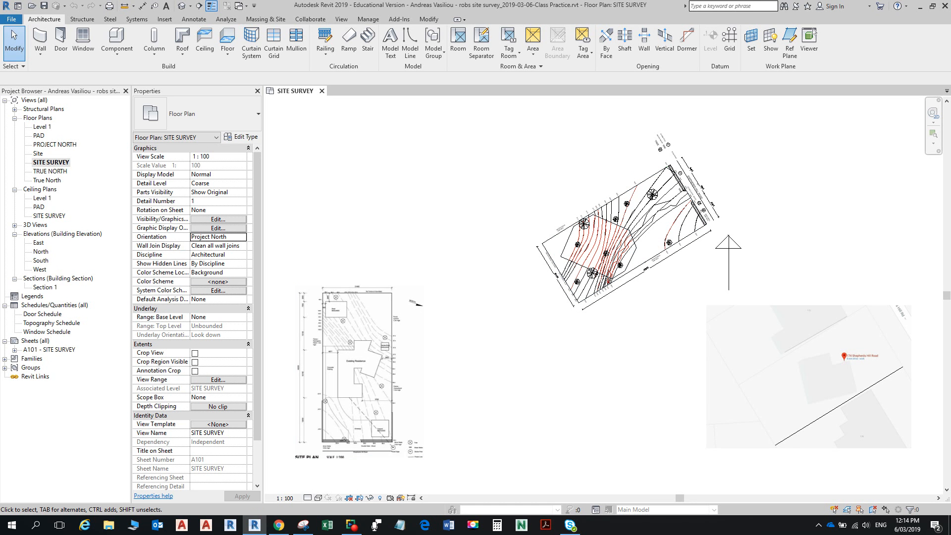
{"action": "left_click", "coordinate": [216, 236]}
{"action": "left_click", "coordinate": [242, 237]}
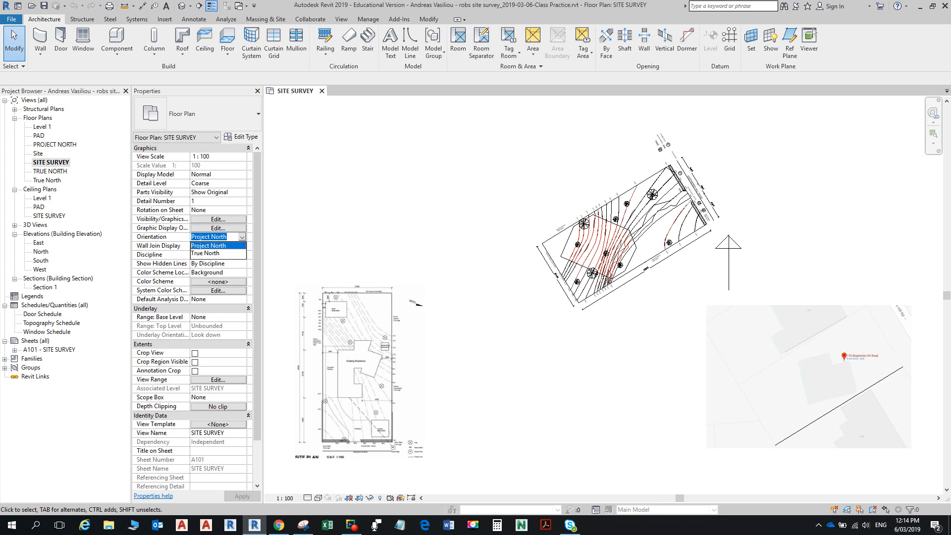
{"action": "left_click", "coordinate": [205, 253]}
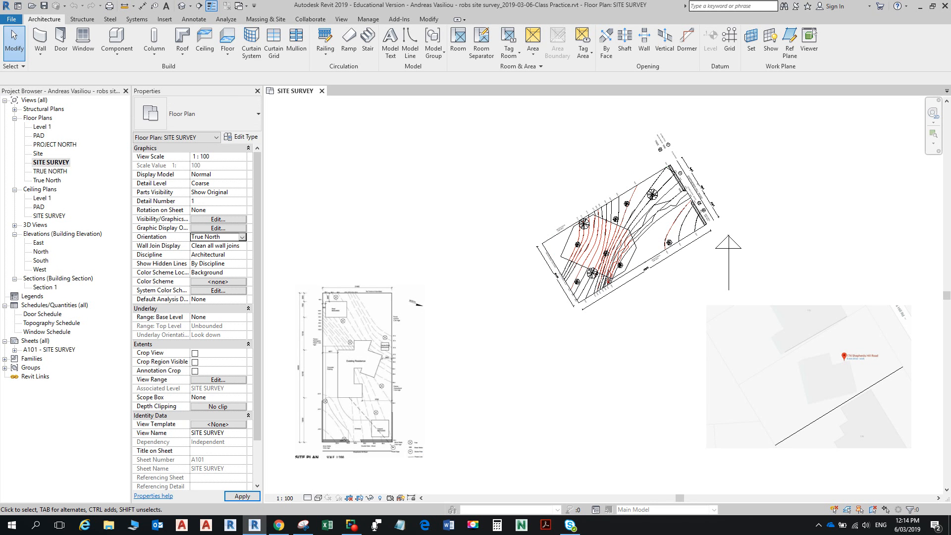
{"action": "left_click", "coordinate": [242, 496]}
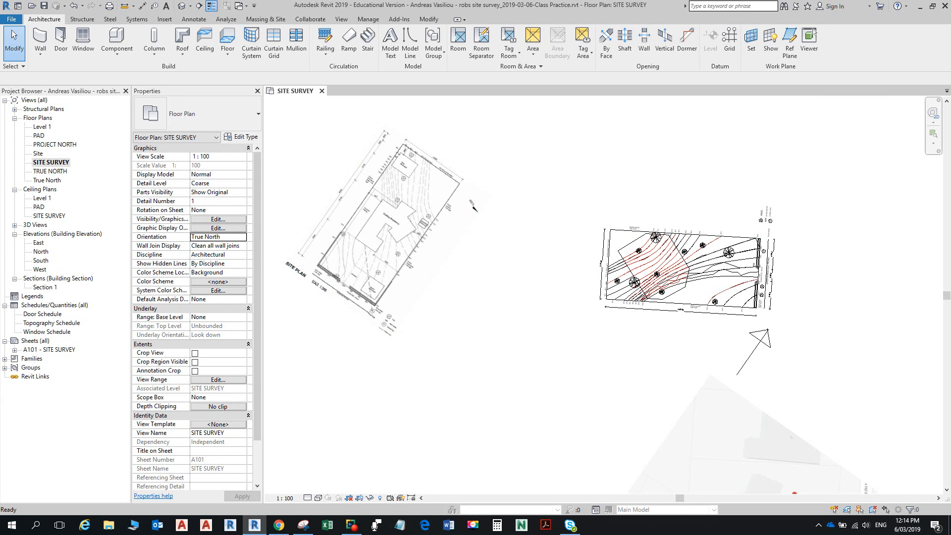
{"action": "key", "text": "ctrl+z"}
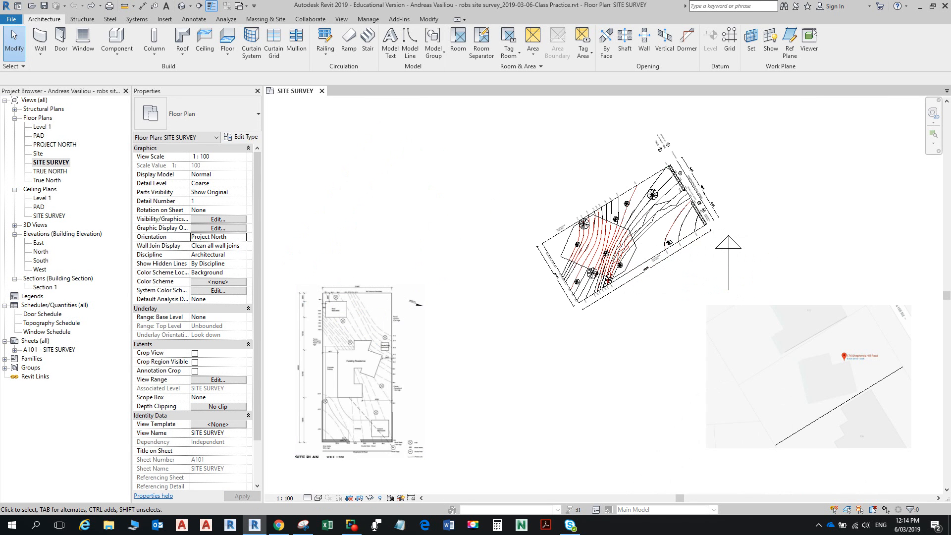
Step: Turn on the Project Base Point under the Site category in the SITE SURVEY view's visibility overrides
{"action": "key", "text": "v"}
{"action": "key", "text": "g"}
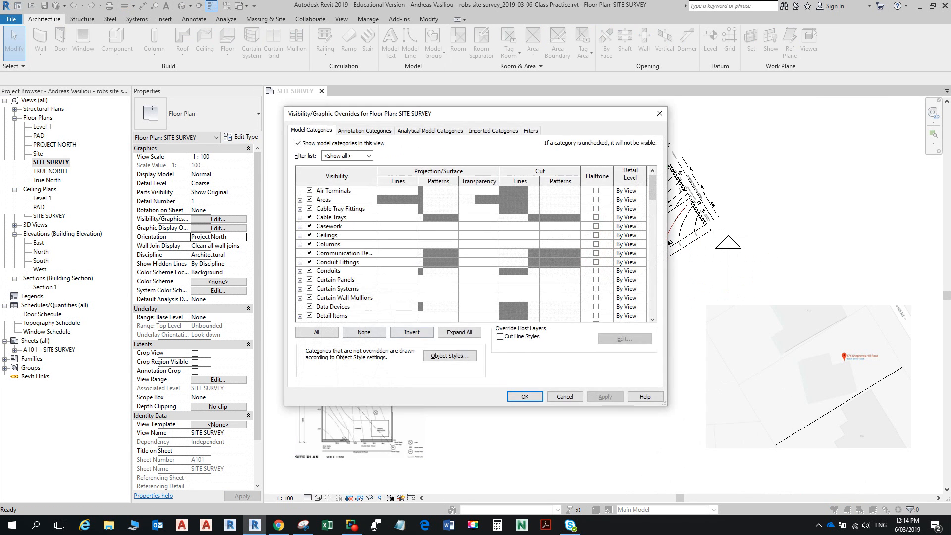
{"action": "key", "text": "d"}
{"action": "key", "text": "s"}
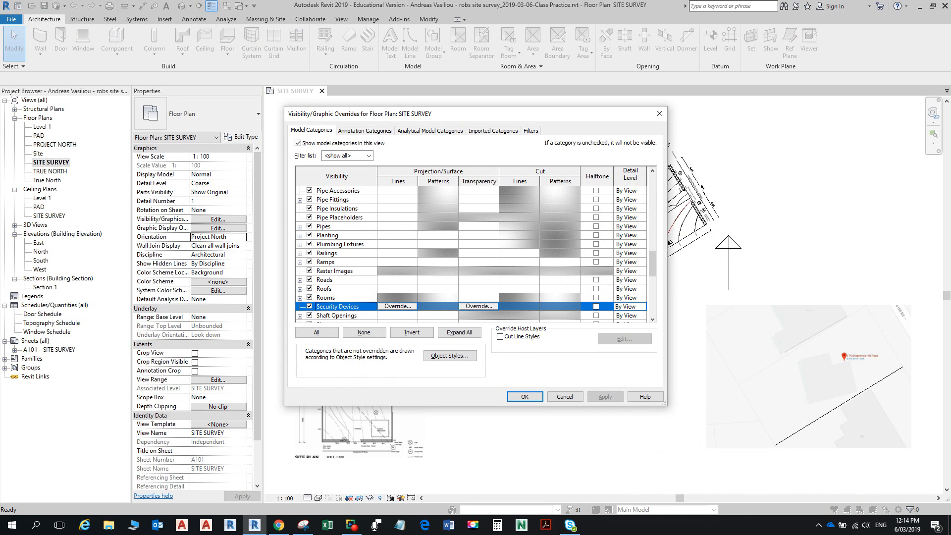
{"action": "scroll", "coordinate": [471, 253], "scroll_direction": "down", "scroll_amount": 3}
{"action": "left_click", "coordinate": [300, 298]}
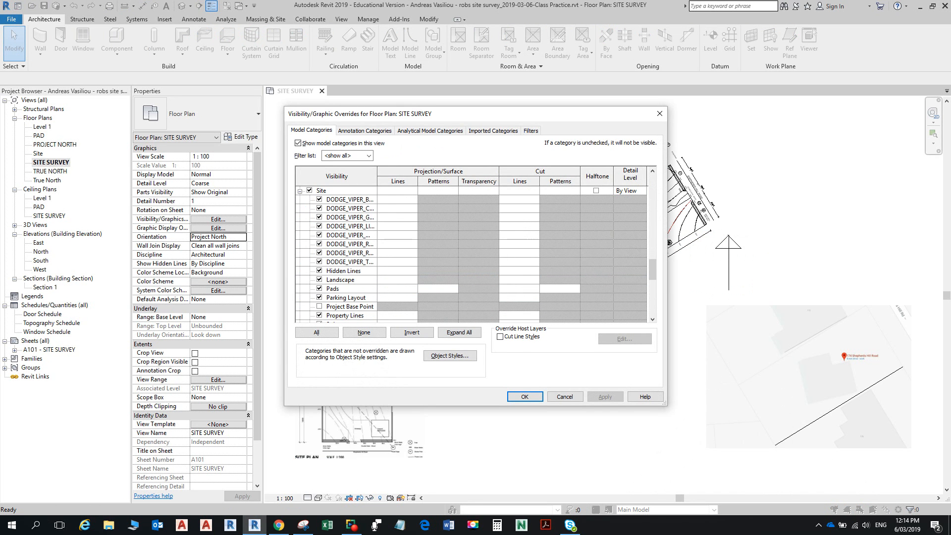
{"action": "scroll", "coordinate": [470, 254], "scroll_direction": "down", "scroll_amount": 2}
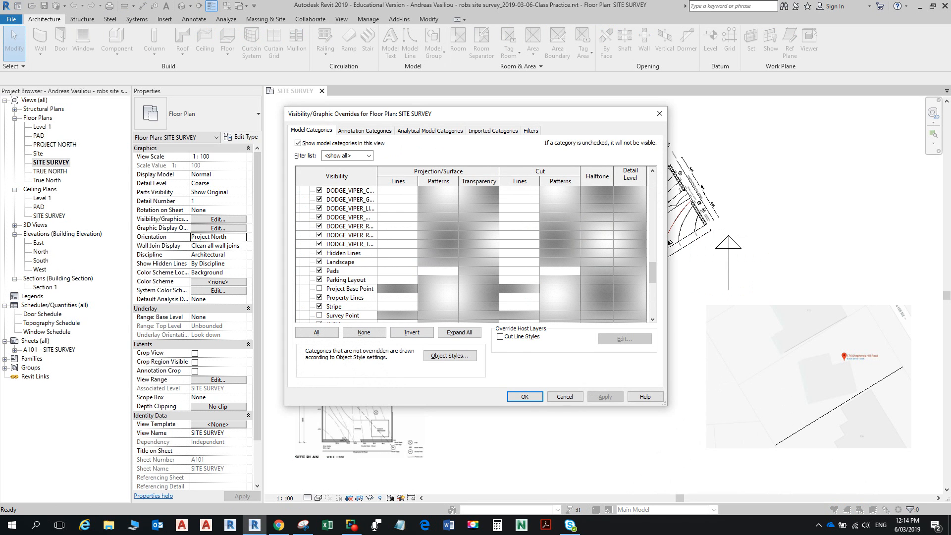
{"action": "scroll", "coordinate": [486, 268], "scroll_direction": "down", "scroll_amount": 1}
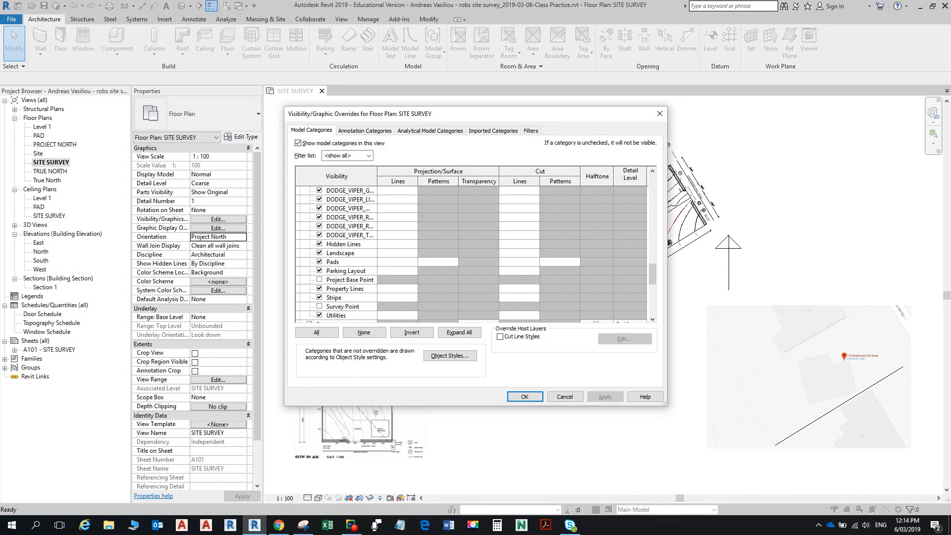
{"action": "left_click", "coordinate": [319, 280]}
{"action": "left_click", "coordinate": [525, 396]}
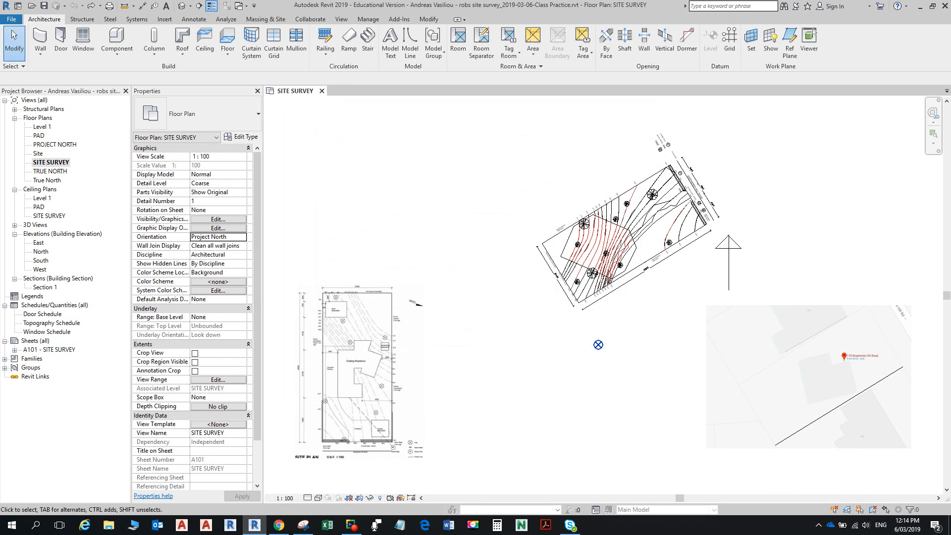
Step: Set the project base point's Angle to True North to 0° in the SITE SURVEY view and clear the selection
{"action": "left_click", "coordinate": [599, 344]}
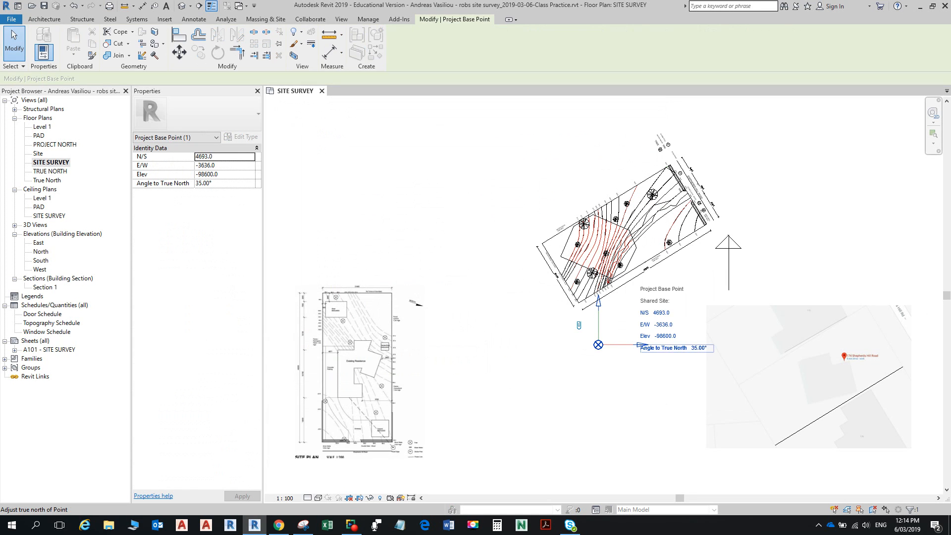
{"action": "left_click", "coordinate": [610, 351]}
{"action": "left_click", "coordinate": [224, 183]}
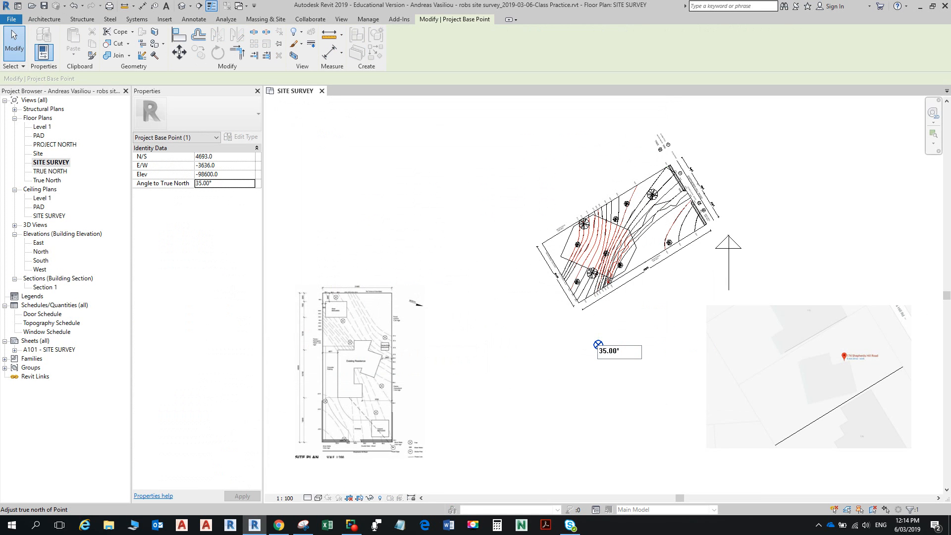
{"action": "type", "text": "0"}
{"action": "key", "text": "Return"}
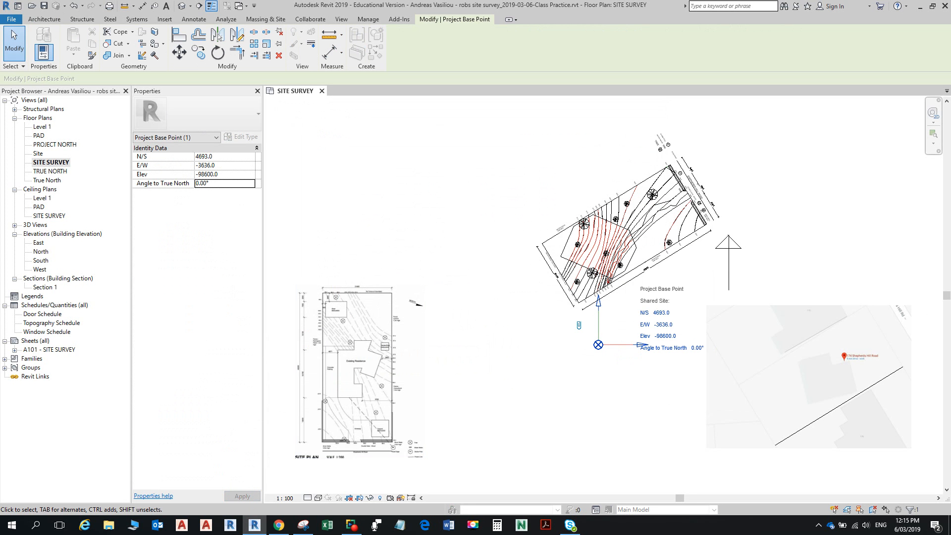
{"action": "key", "text": "Escape"}
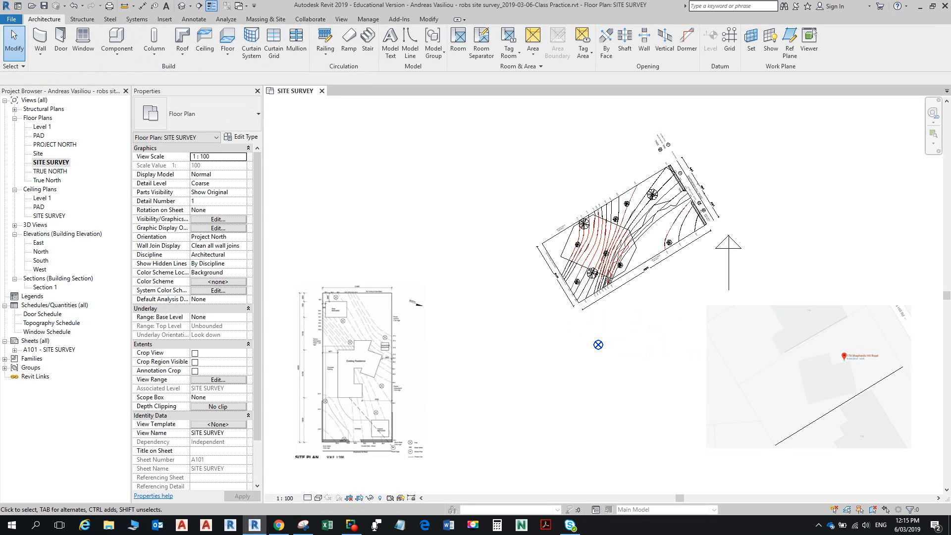
Step: Check the orientation of the Site, TRUE NORTH and PROJECT NORTH floor plans
{"action": "double_click", "coordinate": [38, 153]}
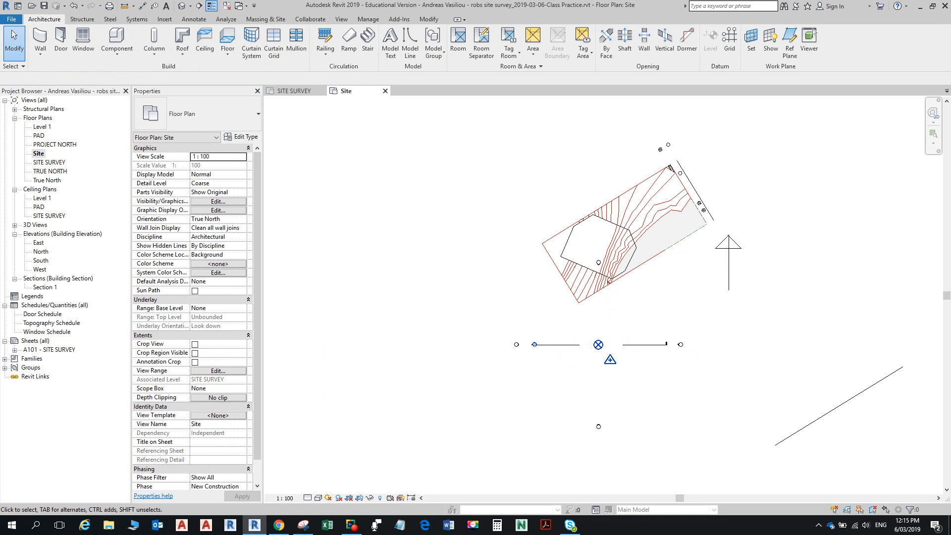
{"action": "double_click", "coordinate": [50, 171]}
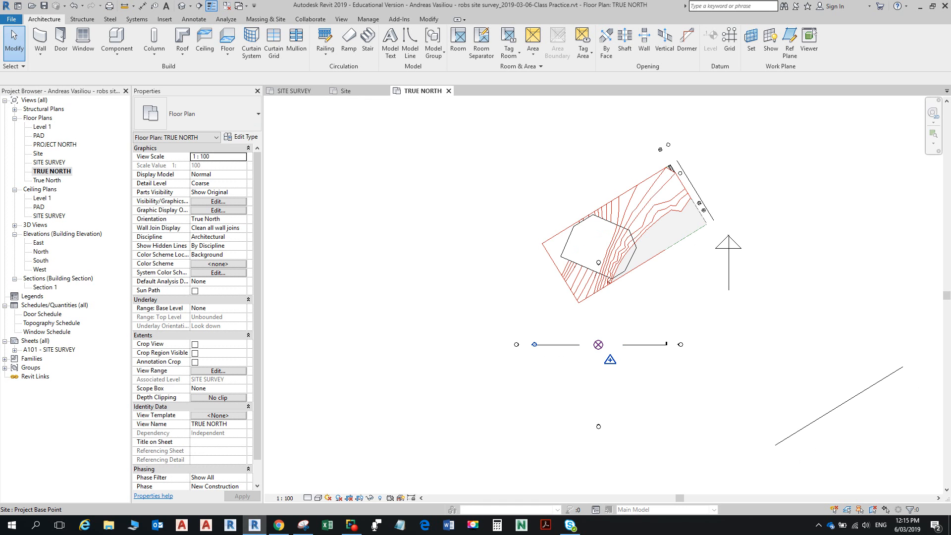
{"action": "double_click", "coordinate": [55, 144]}
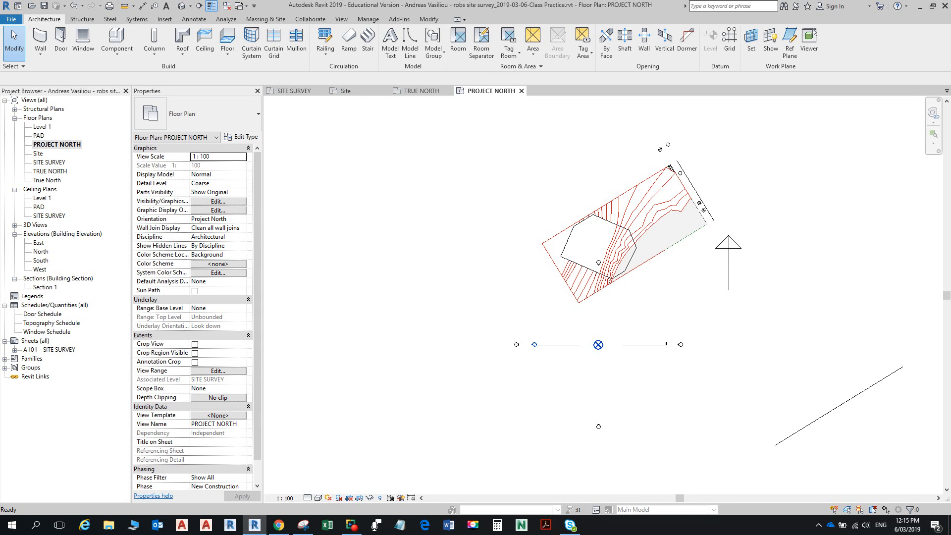
Step: Delete the PROJECT NORTH and uppercase TRUE NORTH floor plan views from the project
{"action": "right_click", "coordinate": [71, 145]}
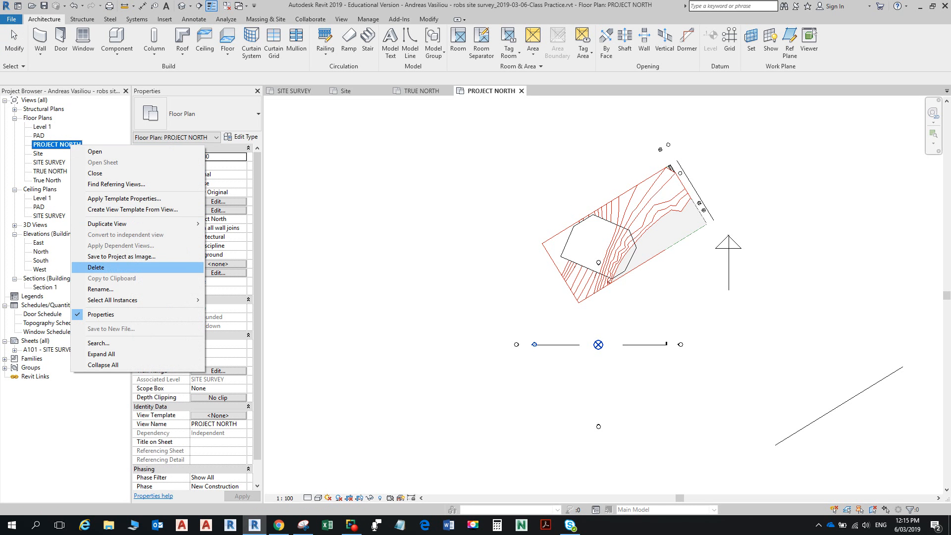
{"action": "left_click", "coordinate": [96, 267]}
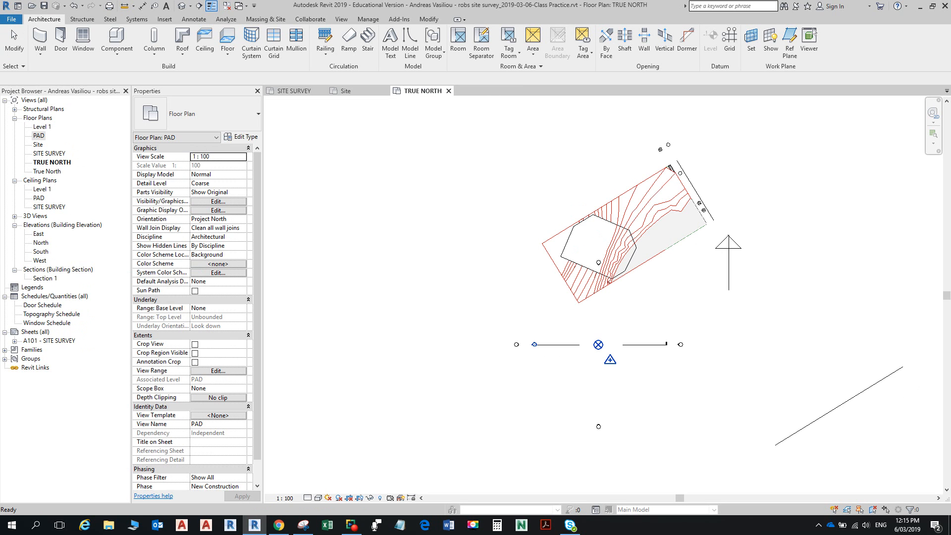
{"action": "left_click", "coordinate": [51, 162]}
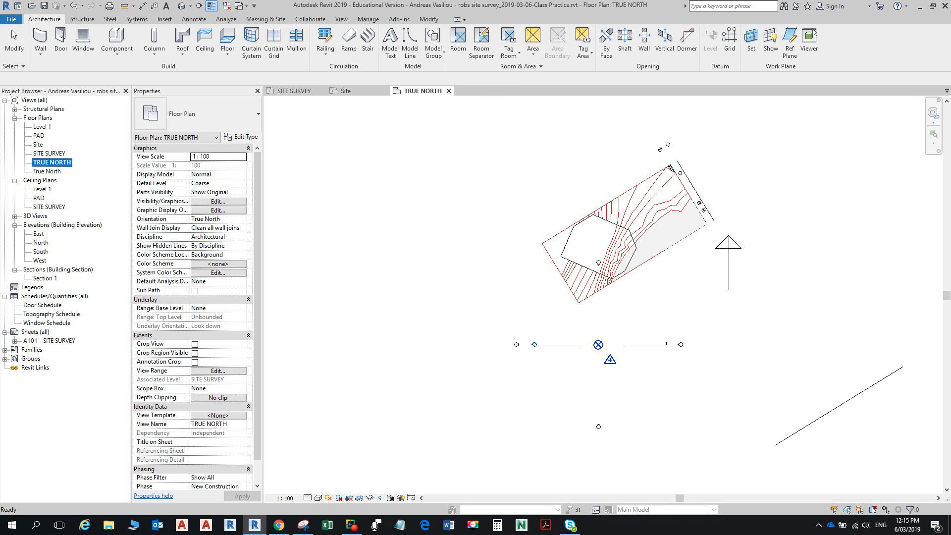
{"action": "right_click", "coordinate": [59, 163]}
{"action": "left_click", "coordinate": [84, 285]}
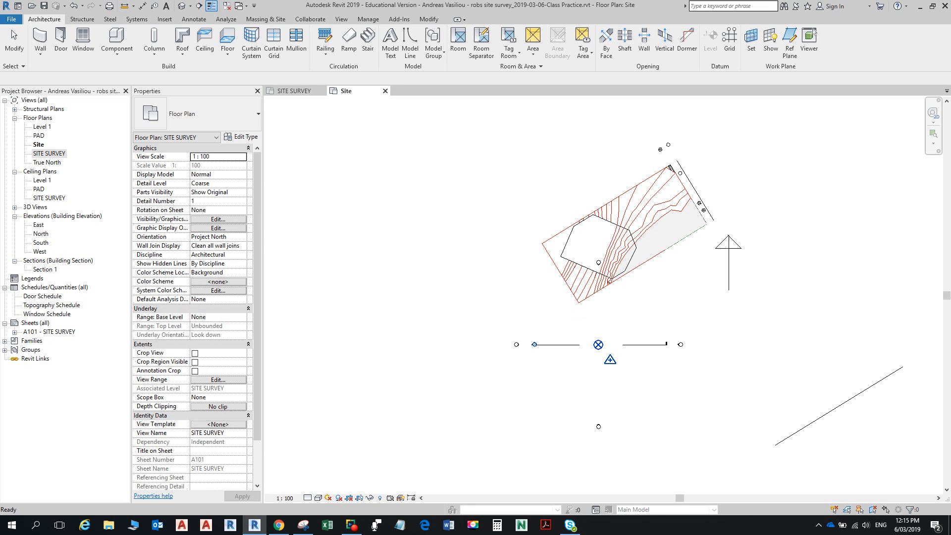
{"action": "left_click", "coordinate": [47, 163]}
{"action": "right_click", "coordinate": [47, 163]}
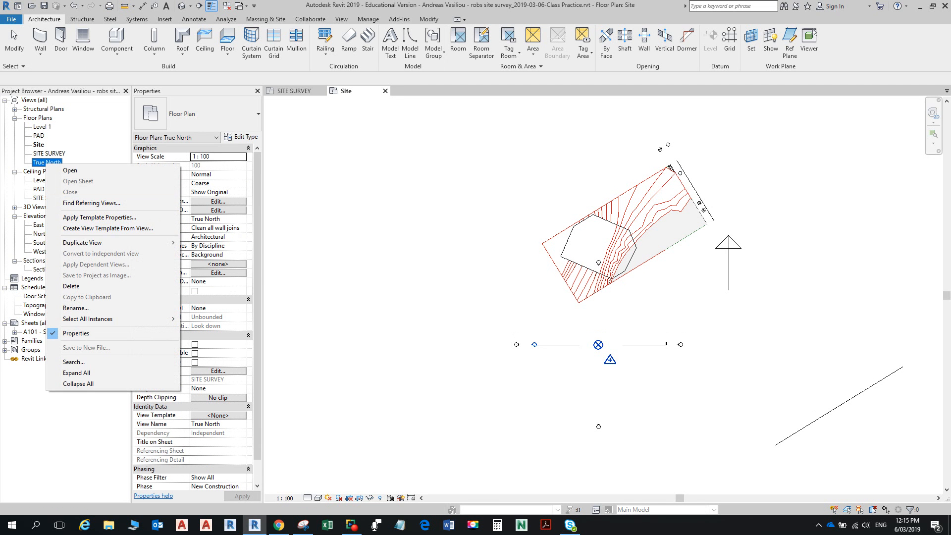
{"action": "mouse_move", "coordinate": [99, 242]}
{"action": "left_click", "coordinate": [200, 242]}
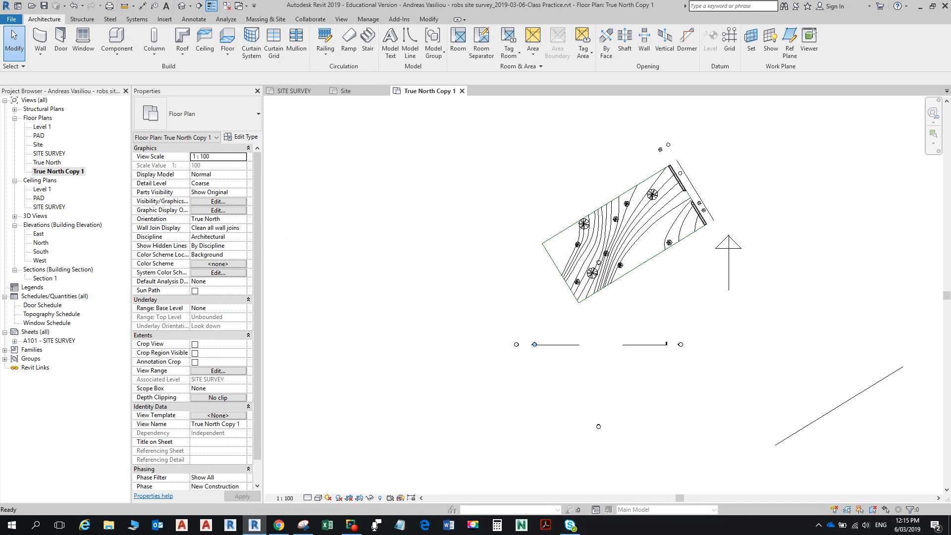
{"action": "left_click", "coordinate": [40, 180]}
{"action": "left_click", "coordinate": [58, 171]}
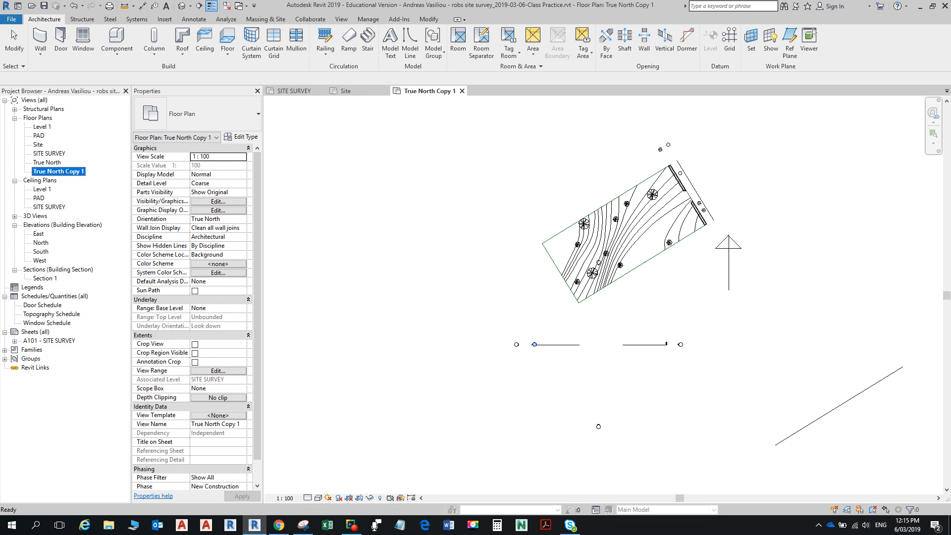
{"action": "right_click", "coordinate": [59, 171]}
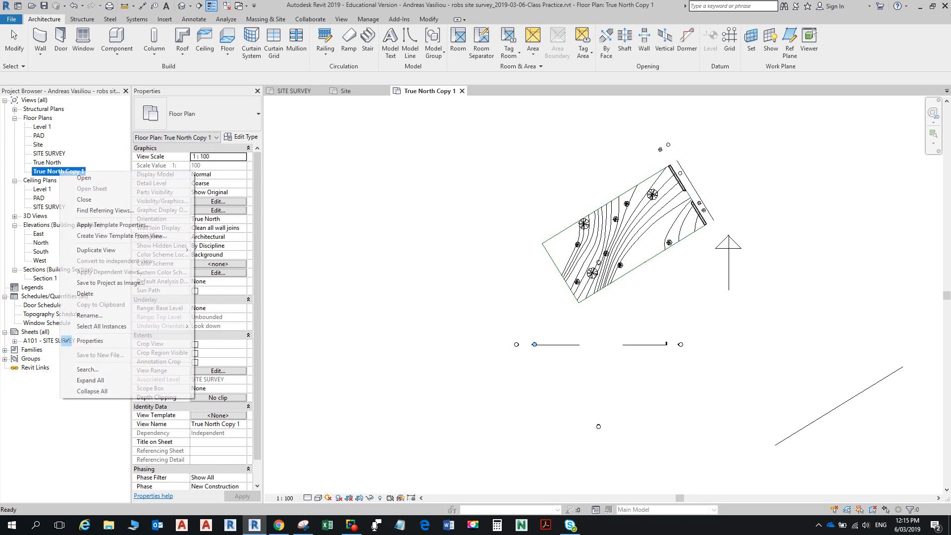
{"action": "left_click", "coordinate": [85, 293]}
Step: Delete the remaining True North floor plan and close the project's SITE SURVEY and Site views
{"action": "right_click", "coordinate": [37, 162]}
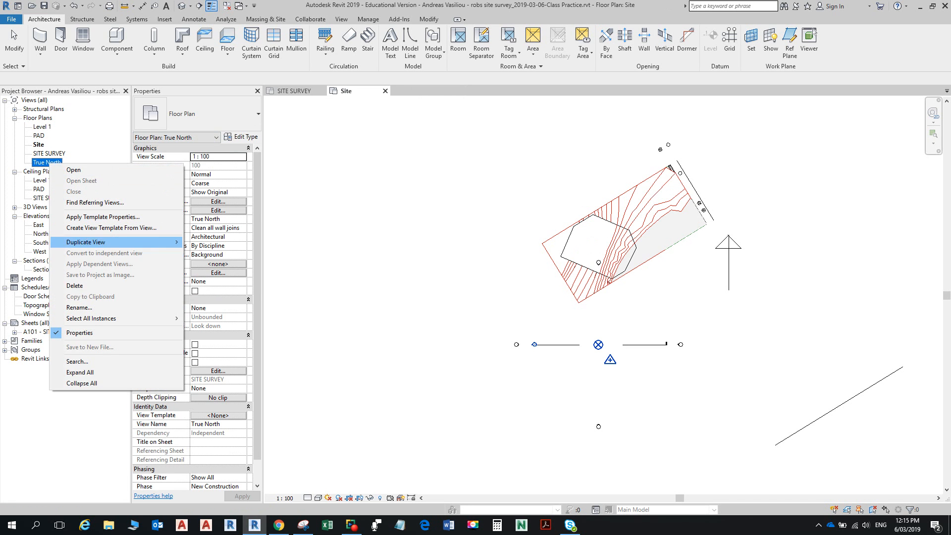
{"action": "left_click", "coordinate": [85, 285]}
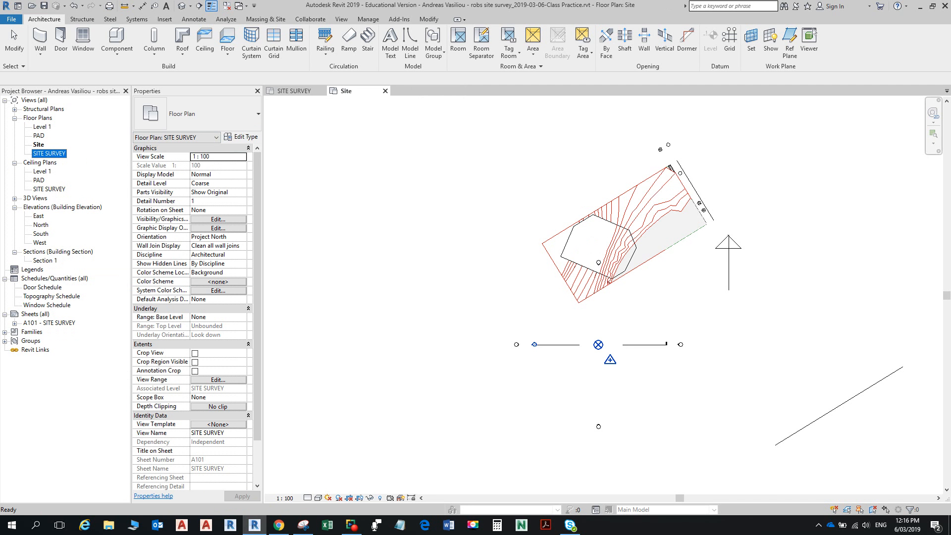
{"action": "double_click", "coordinate": [49, 153]}
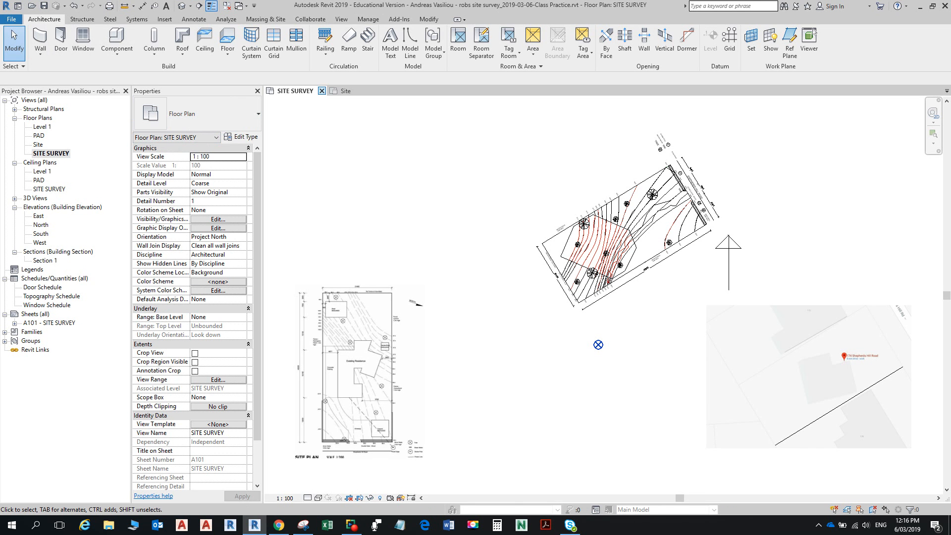
{"action": "left_click", "coordinate": [322, 91]}
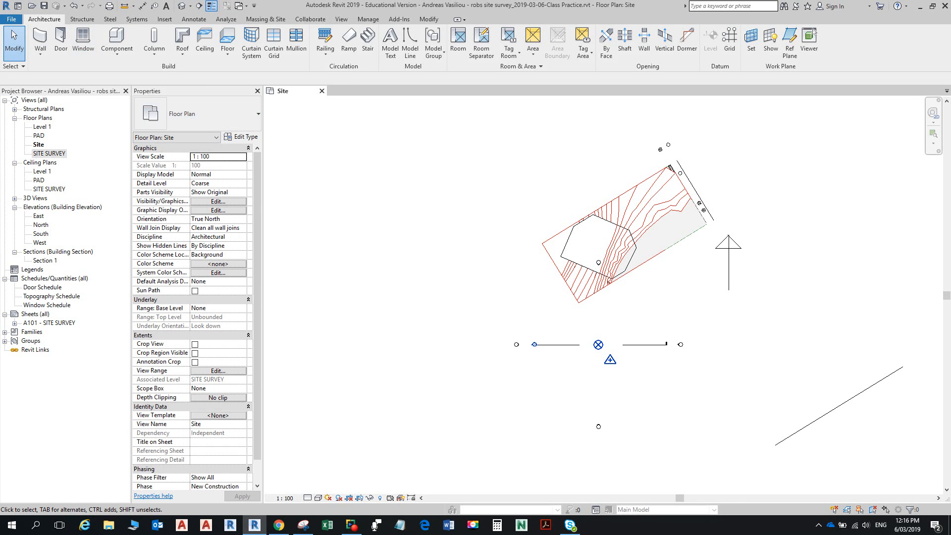
{"action": "left_click", "coordinate": [322, 91]}
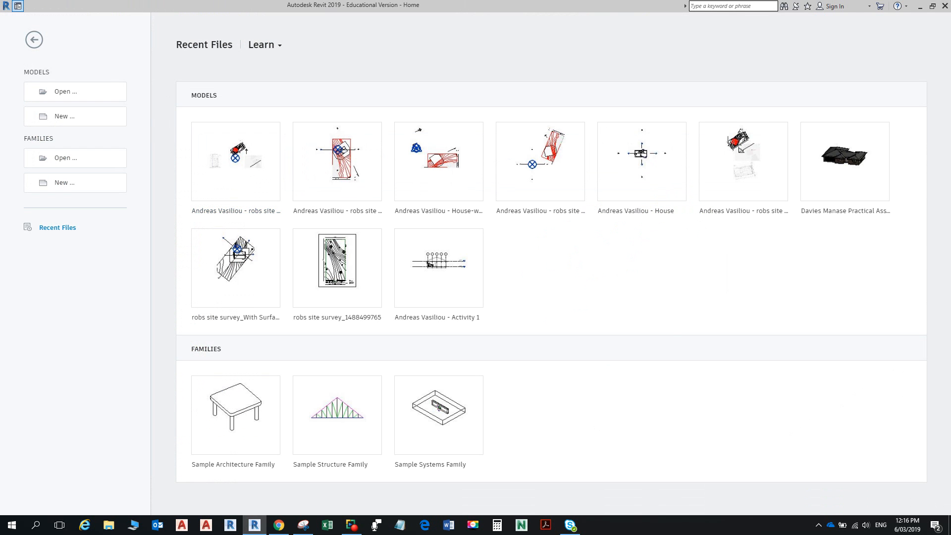
Step: Open the existing project file ending in "House.rvt" from the Starting Documents folder
{"action": "left_click", "coordinate": [65, 91]}
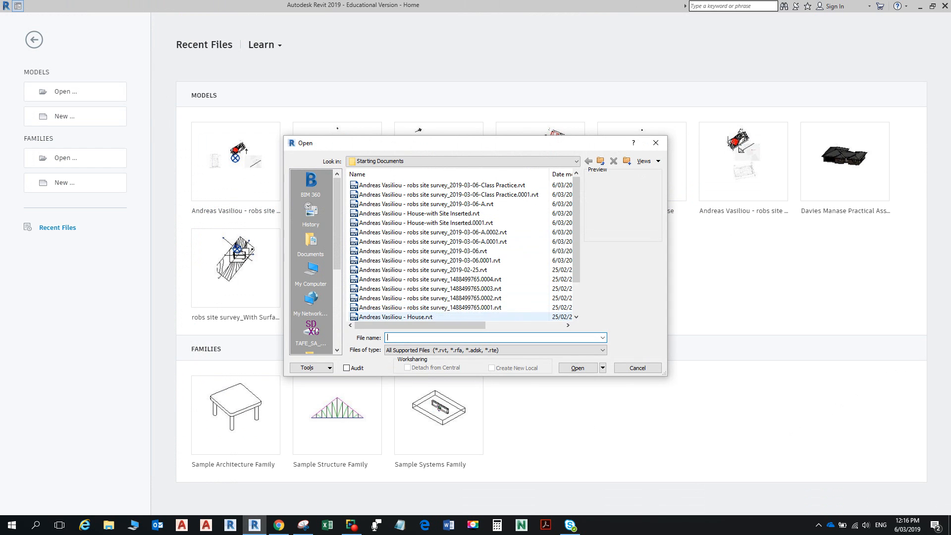
{"action": "left_click", "coordinate": [396, 316]}
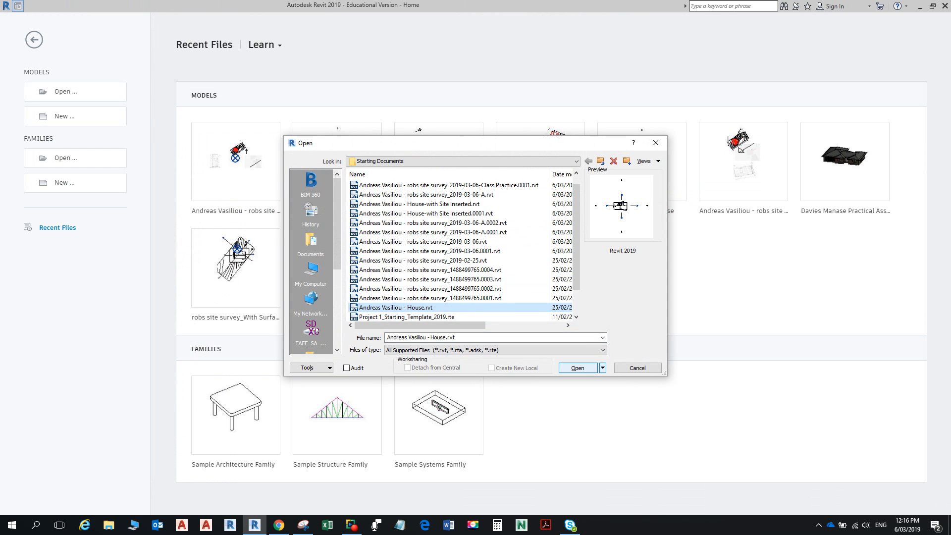
{"action": "key", "text": "Return"}
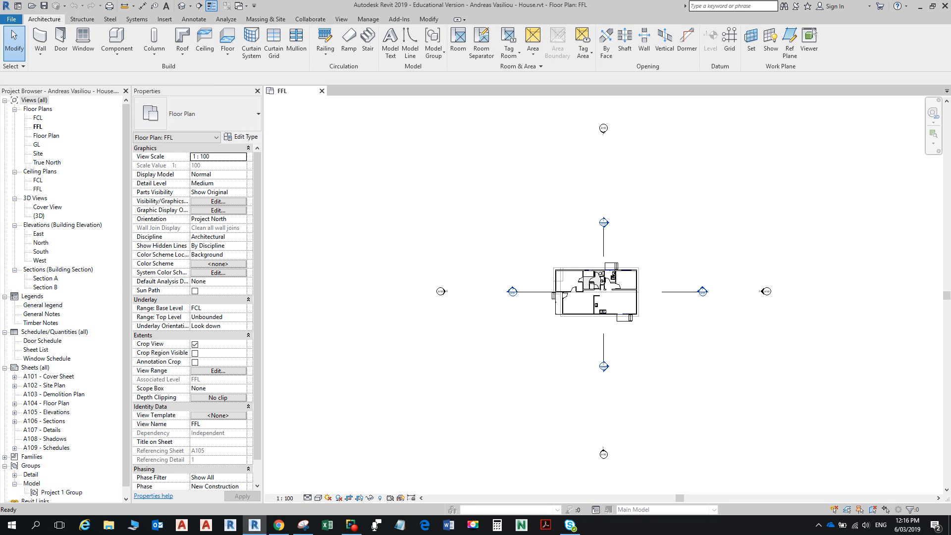
Step: Save the house project as a new project file in Starting Documents, ending its name with "House - 2019-03-06 - Classs Practice"
{"action": "left_click", "coordinate": [11, 19]}
{"action": "mouse_move", "coordinate": [34, 135]}
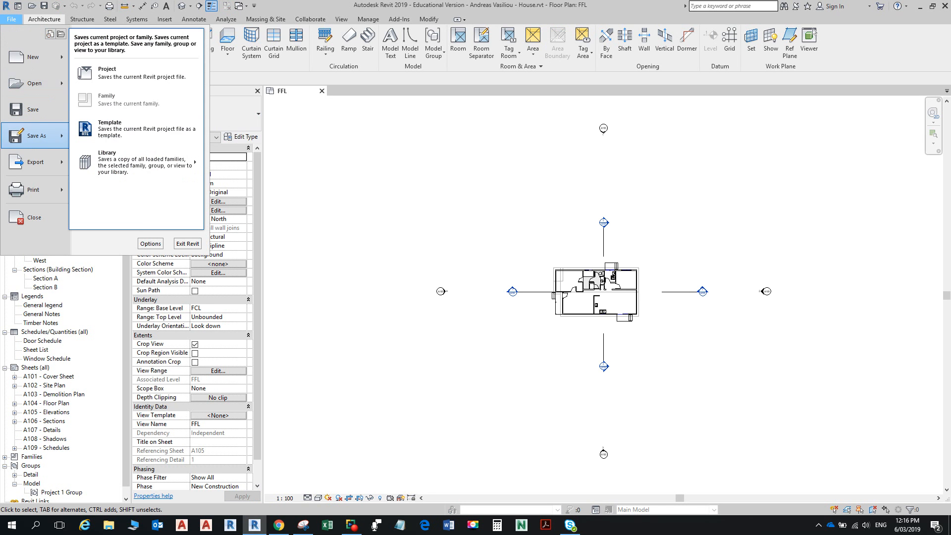
{"action": "left_click", "coordinate": [99, 74]}
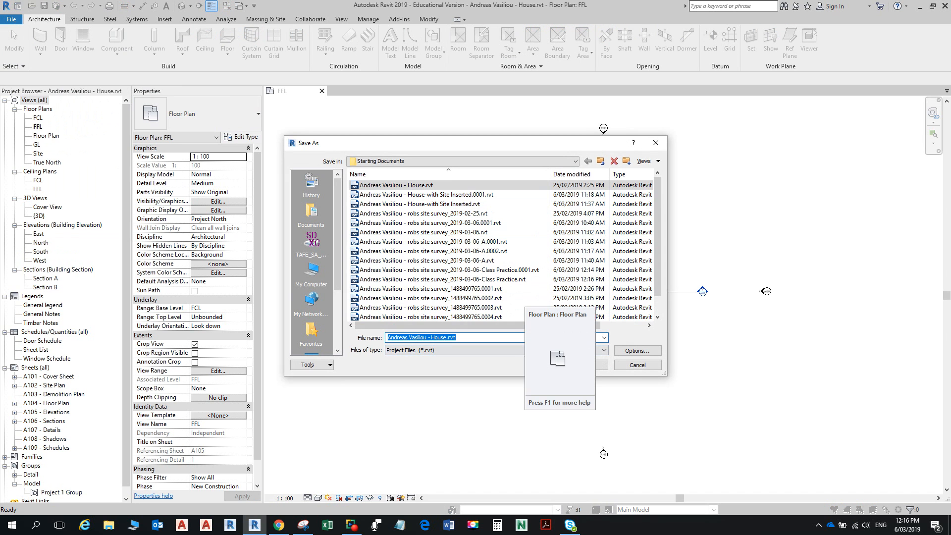
{"action": "left_click", "coordinate": [446, 338]}
{"action": "type", "text": "- 2"}
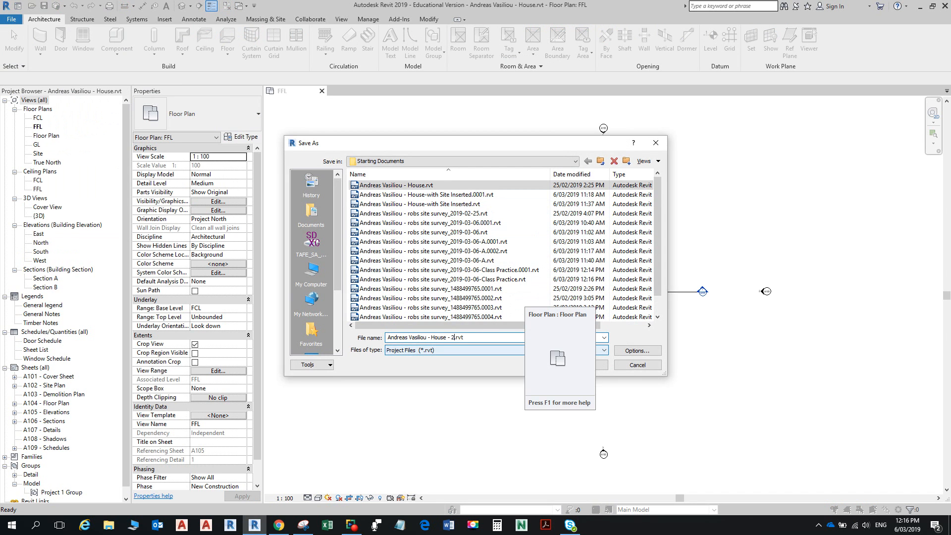
{"action": "type", "text": "019-03-06 "}
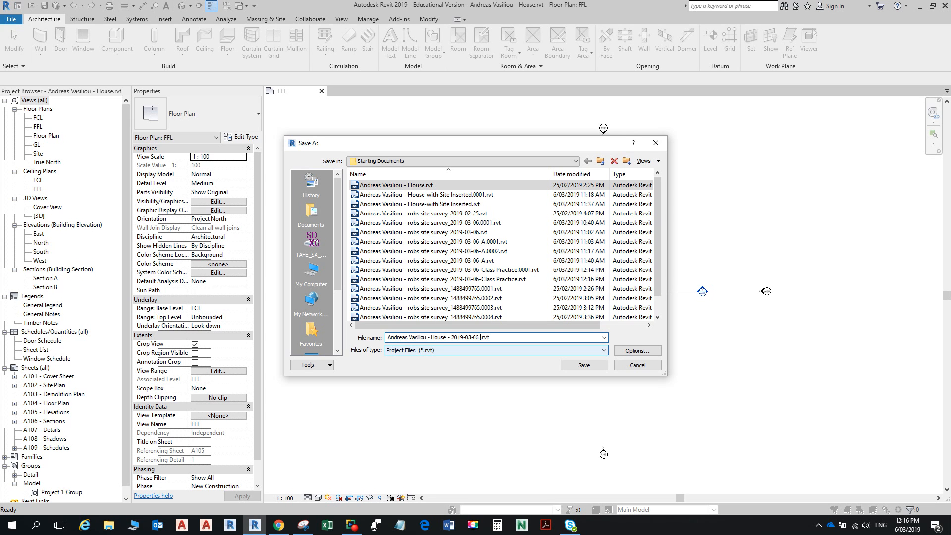
{"action": "type", "text": "- Classs Practice"}
{"action": "key", "text": "Return"}
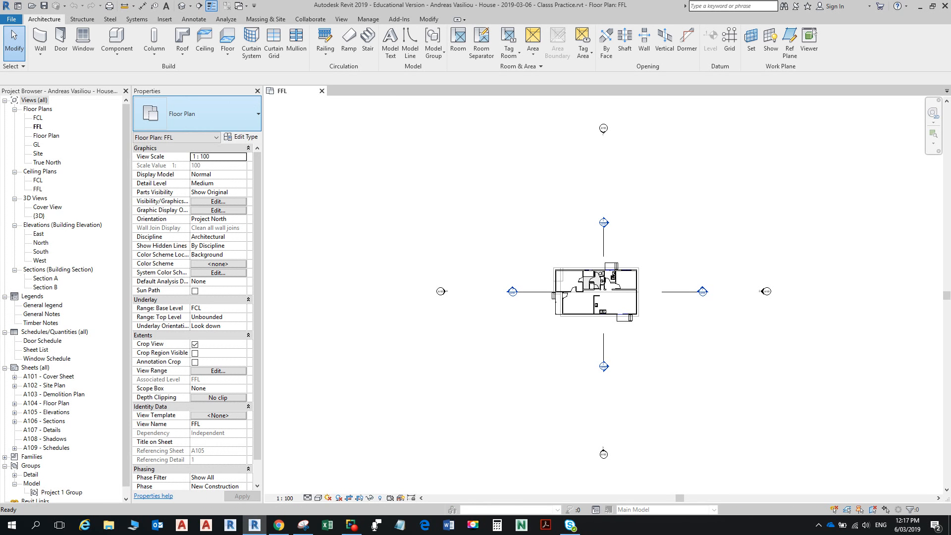
Step: Open the house project's Site floor plan
{"action": "double_click", "coordinate": [38, 153]}
{"action": "scroll", "coordinate": [550, 326], "scroll_direction": "down", "scroll_amount": 2}
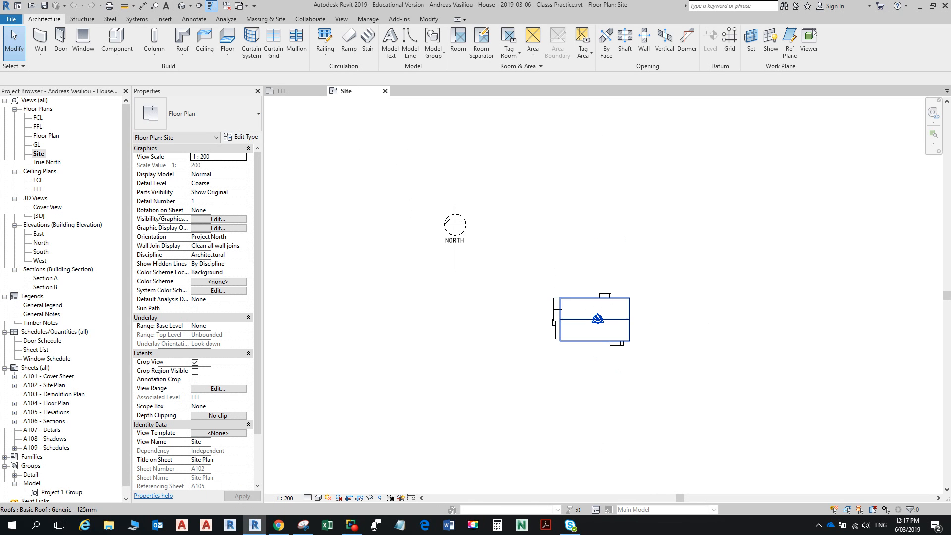
Step: Delete the north arrow annotation from the Site plan
{"action": "scroll", "coordinate": [605, 331], "scroll_direction": "down", "scroll_amount": 1}
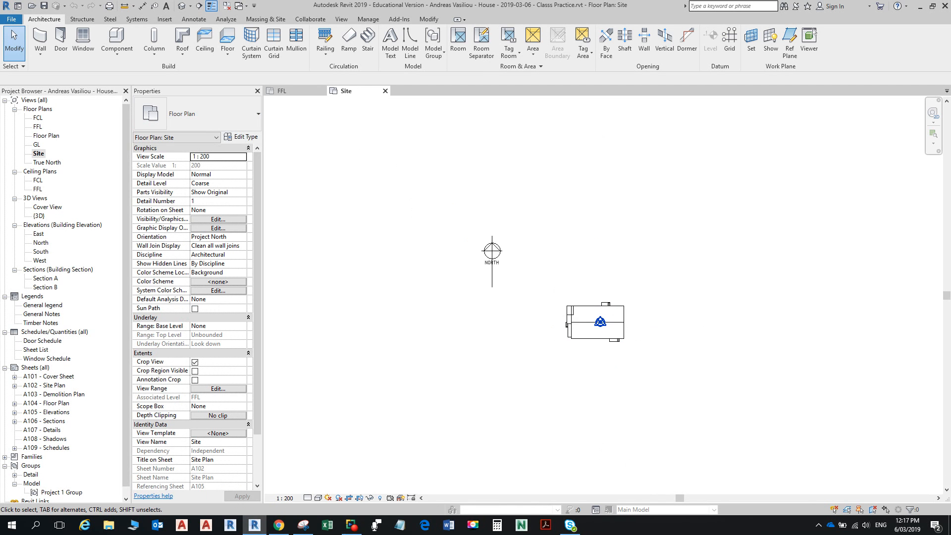
{"action": "middle_click_drag", "start_coordinate": [606, 331], "coordinate": [558, 360]}
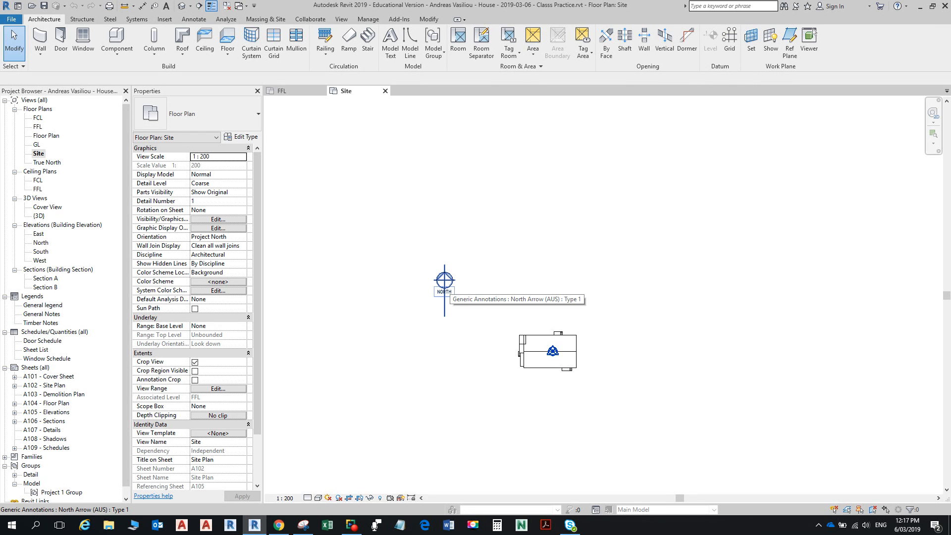
{"action": "left_click", "coordinate": [444, 315]}
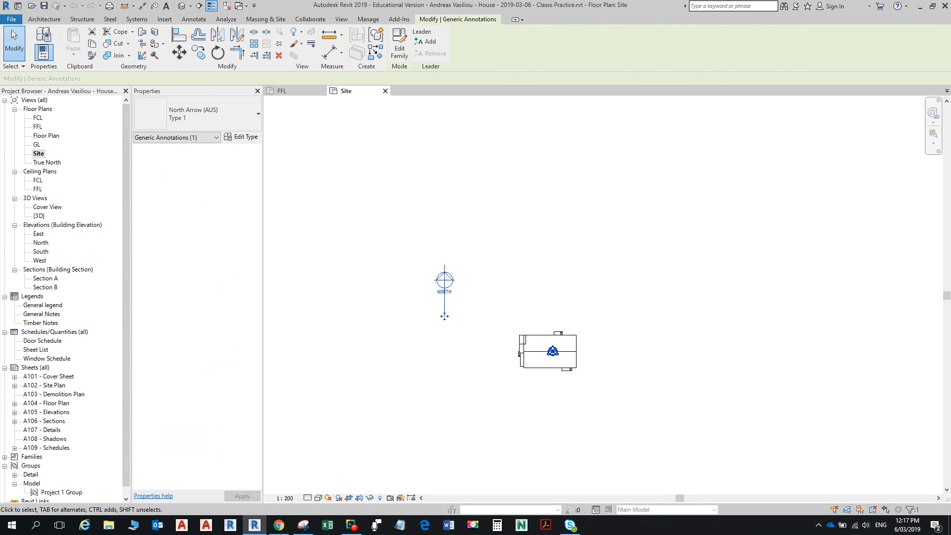
{"action": "key", "text": "Delete"}
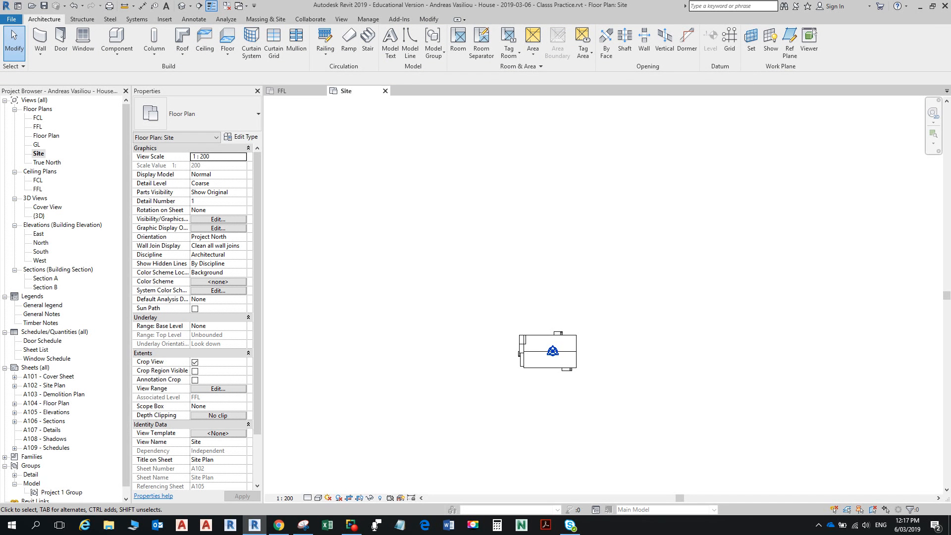
Step: Link the Revit survey model ending in "site survey_2019-03-06-Class Practice.rvt" from Starting Documents, using Auto - Origin to Origin positioning
{"action": "left_click", "coordinate": [165, 19]}
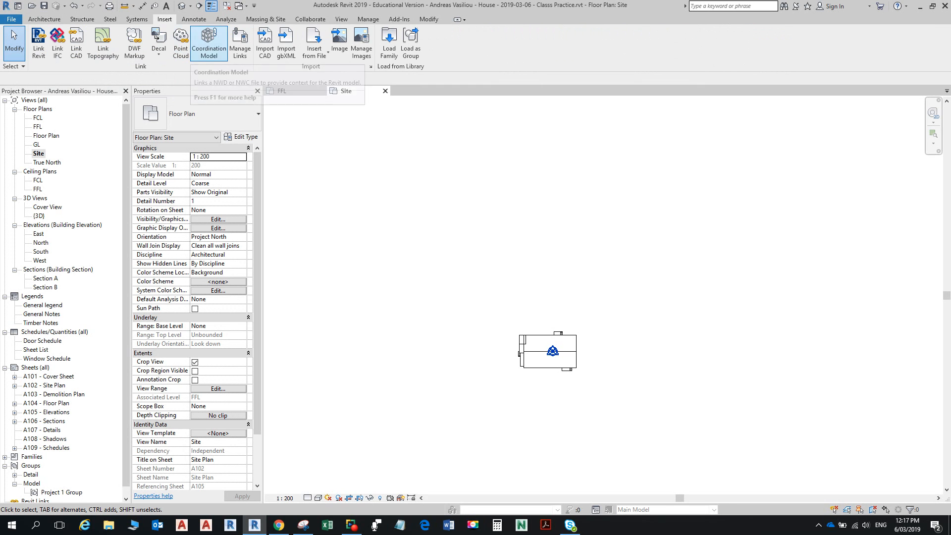
{"action": "left_click", "coordinate": [314, 46]}
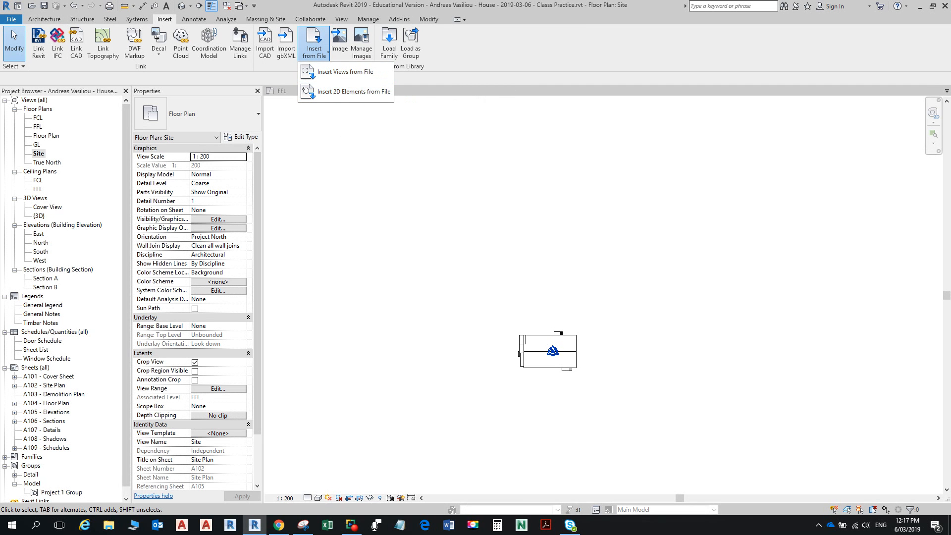
{"action": "left_click", "coordinate": [39, 44]}
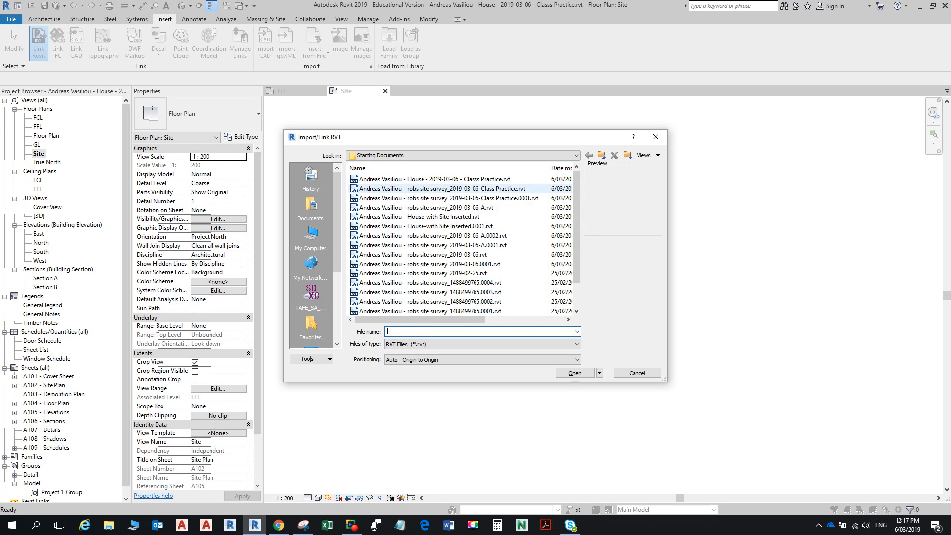
{"action": "left_click", "coordinate": [430, 189]}
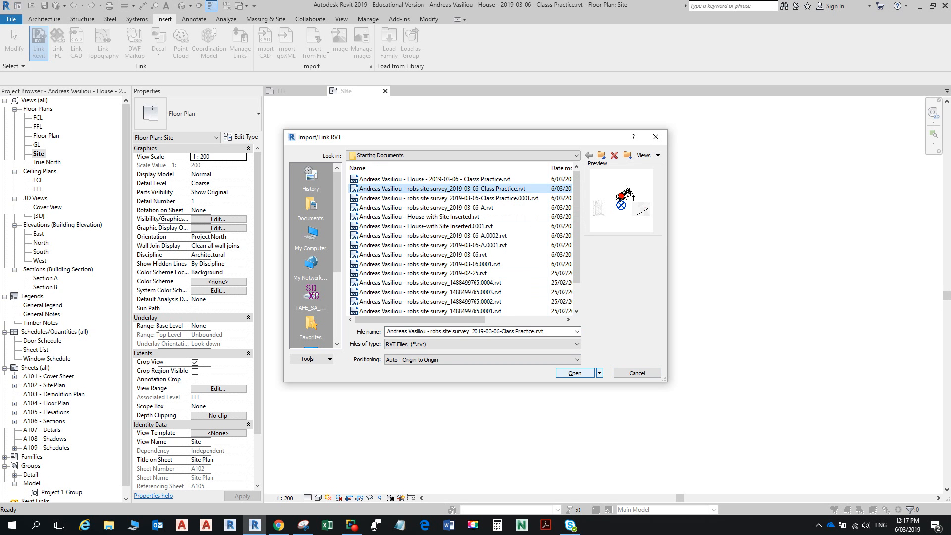
{"action": "left_click", "coordinate": [574, 373]}
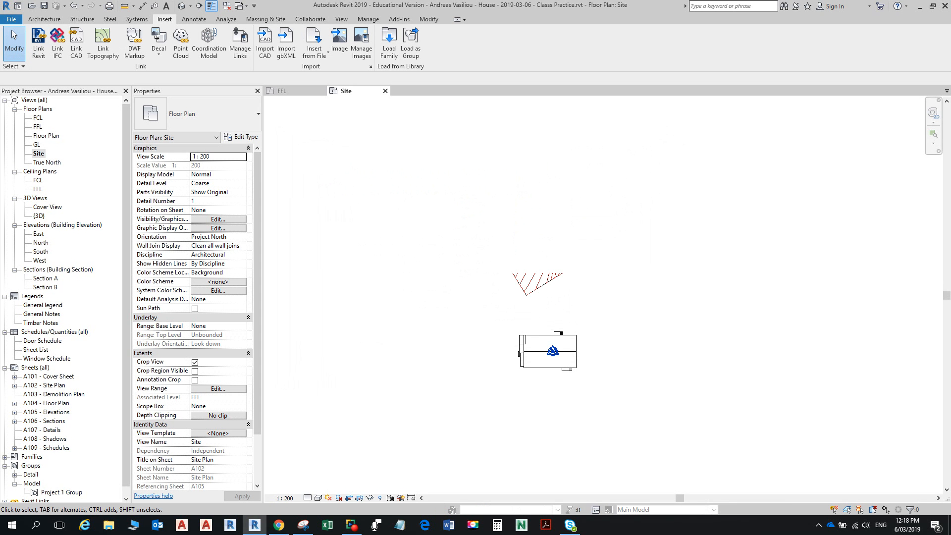
Step: Turn off Crop View for the Site plan and set its visual style to Wireframe
{"action": "left_click", "coordinate": [194, 362]}
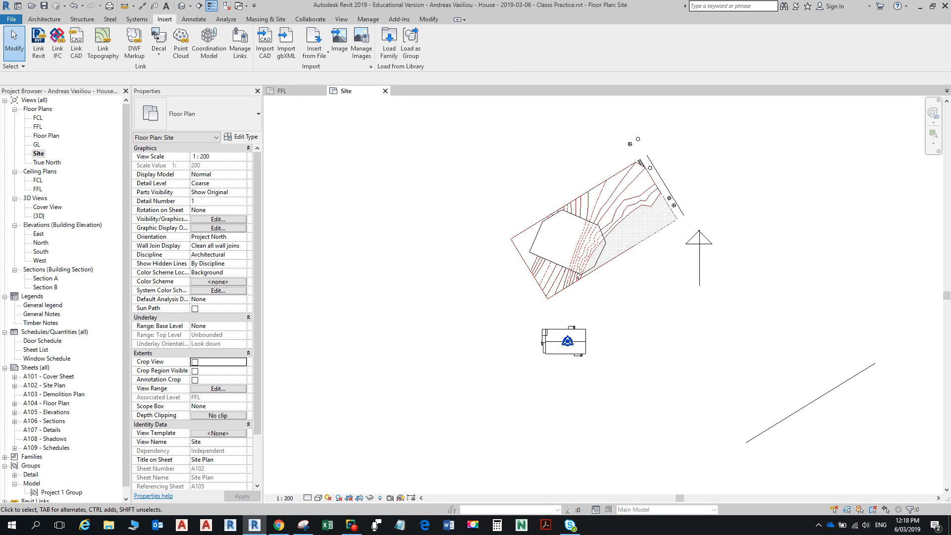
{"action": "scroll", "coordinate": [614, 305], "scroll_direction": "down", "scroll_amount": 2}
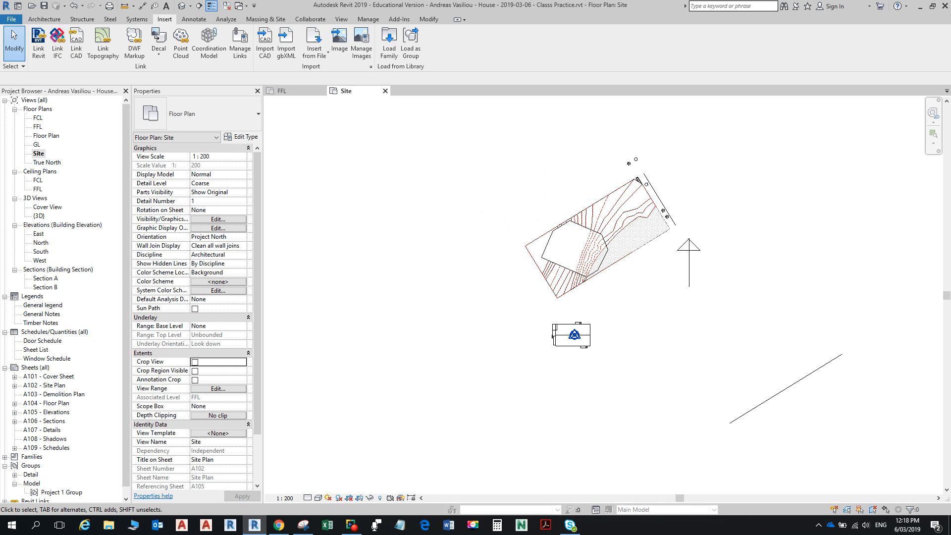
{"action": "scroll", "coordinate": [580, 329], "scroll_direction": "down", "scroll_amount": 1}
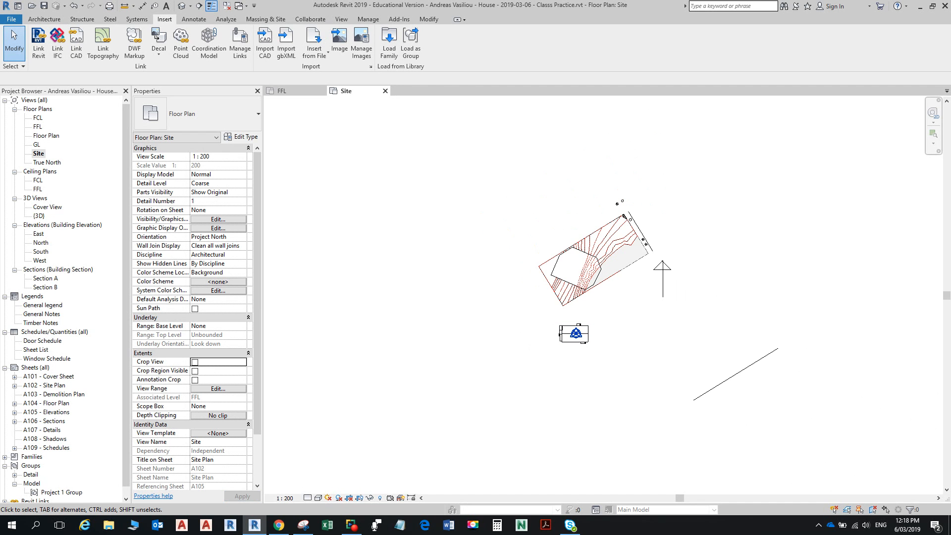
{"action": "scroll", "coordinate": [583, 231], "scroll_direction": "up", "scroll_amount": 2}
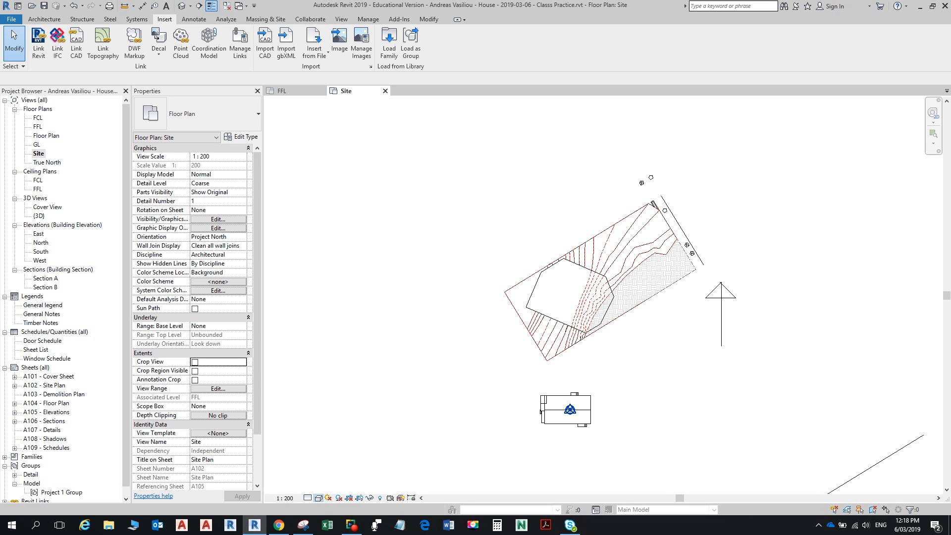
{"action": "left_click", "coordinate": [318, 498]}
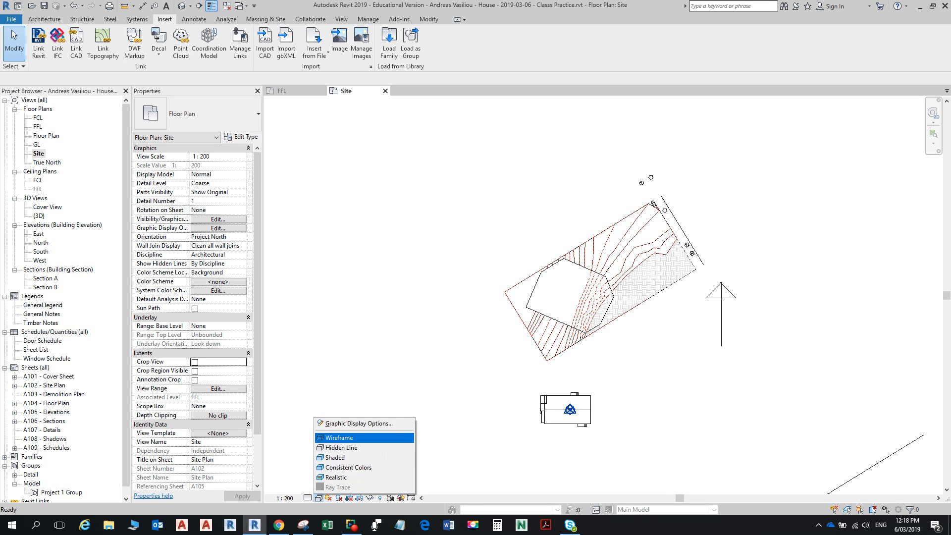
{"action": "left_click", "coordinate": [340, 437]}
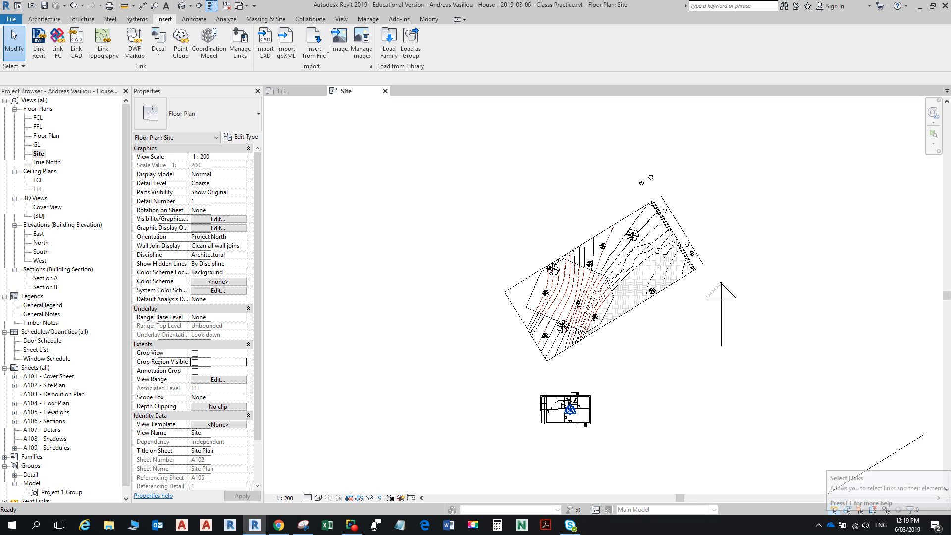
Step: Try to move the linked site survey south so that it lies beneath the house, and undo the move
{"action": "left_click", "coordinate": [14, 66]}
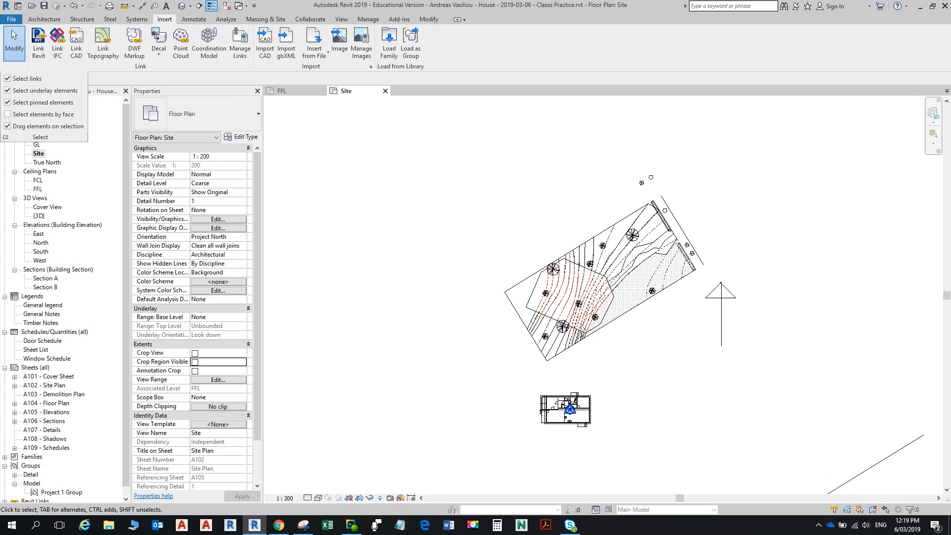
{"action": "left_click", "coordinate": [600, 283]}
{"action": "scroll", "coordinate": [614, 252], "scroll_direction": "down", "scroll_amount": 3}
{"action": "middle_click_drag", "start_coordinate": [614, 252], "coordinate": [538, 245]}
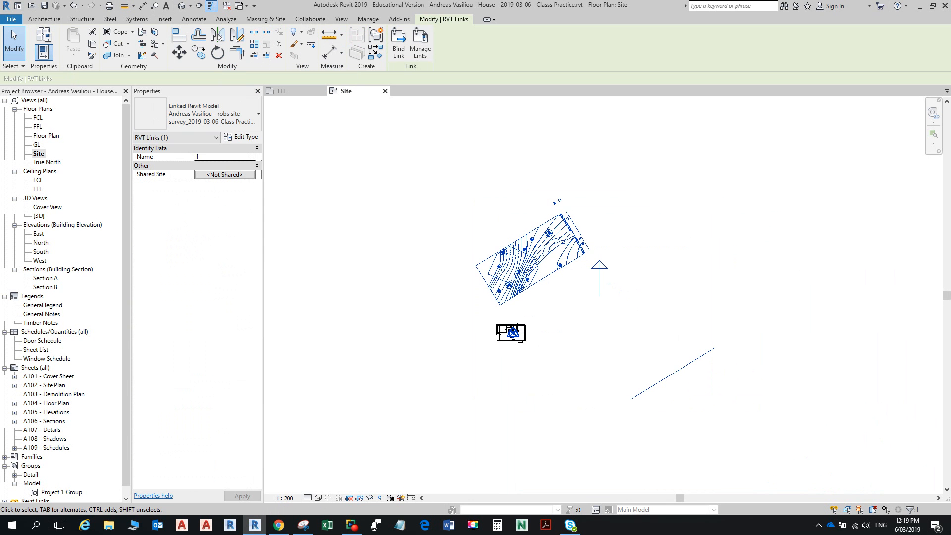
{"action": "key", "text": "m"}
{"action": "key", "text": "v"}
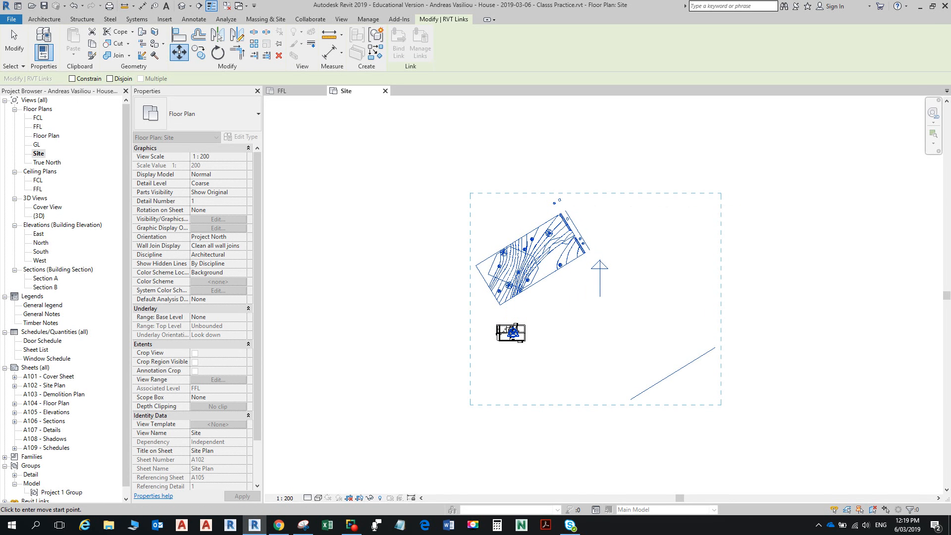
{"action": "left_click", "coordinate": [543, 202]}
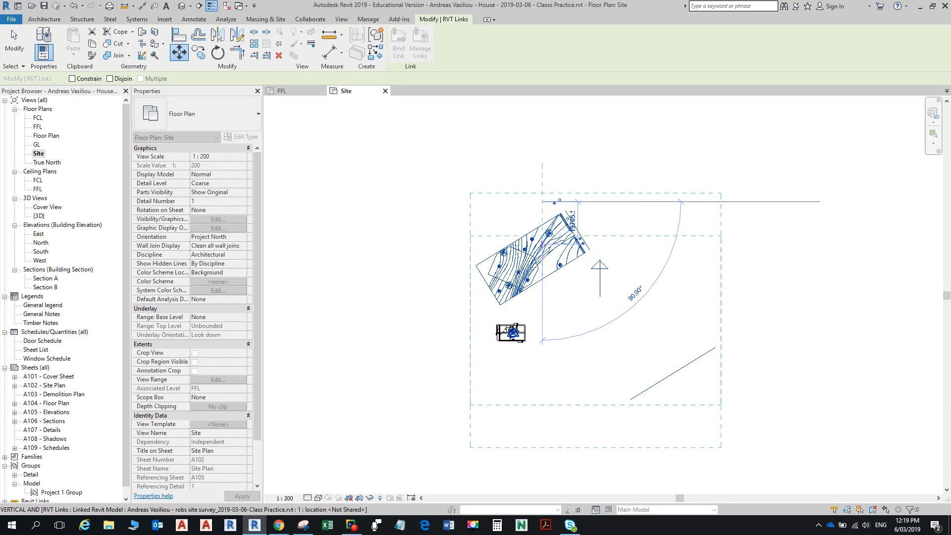
{"action": "left_click", "coordinate": [505, 329]}
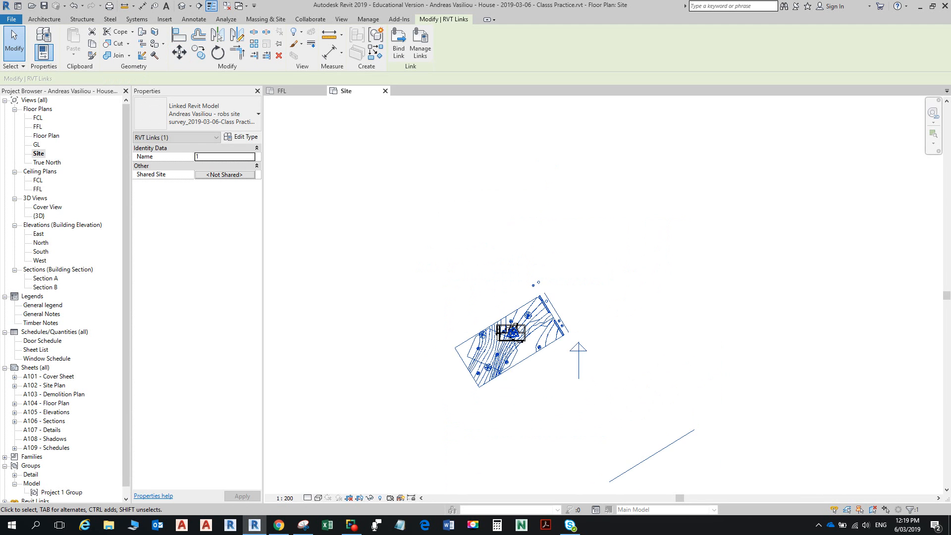
{"action": "scroll", "coordinate": [500, 292], "scroll_direction": "up", "scroll_amount": 3}
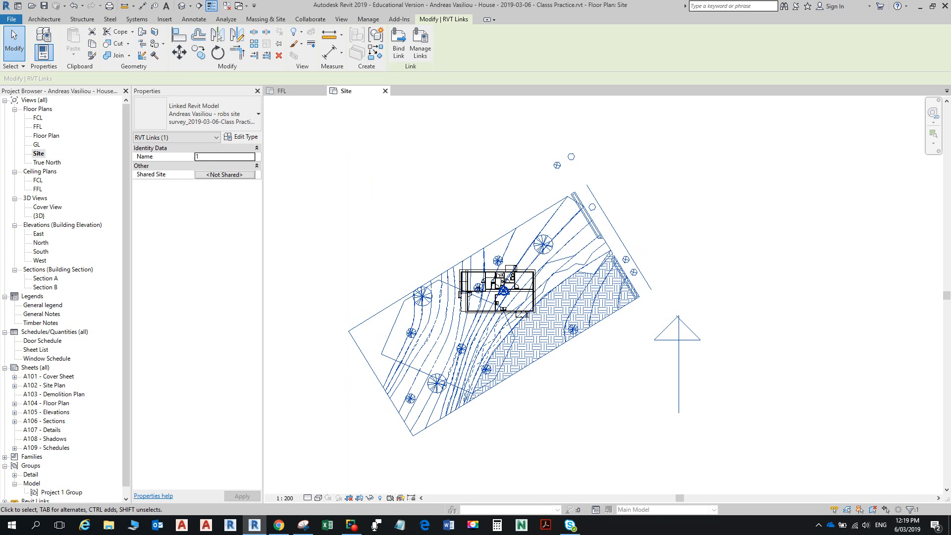
{"action": "scroll", "coordinate": [548, 203], "scroll_direction": "down", "scroll_amount": 2}
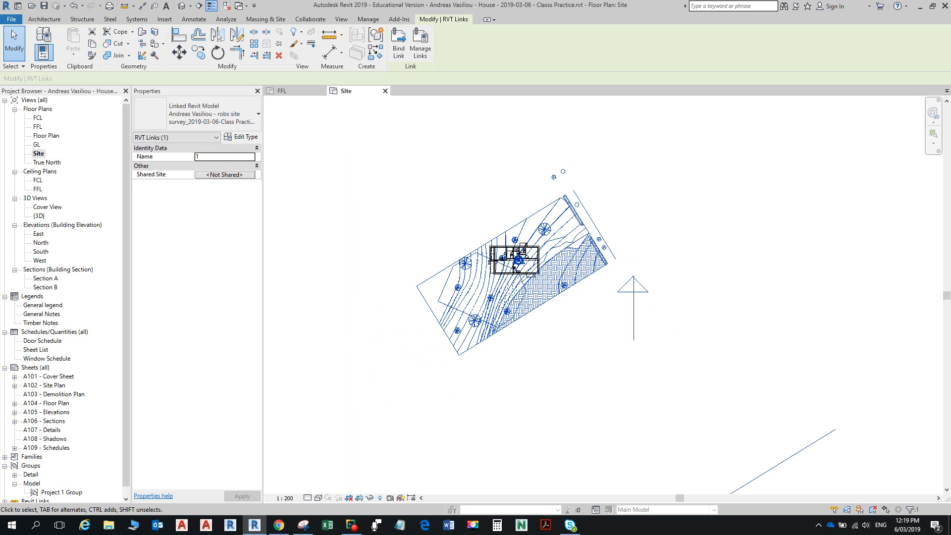
{"action": "scroll", "coordinate": [556, 238], "scroll_direction": "down", "scroll_amount": 2}
{"action": "key", "text": "ctrl+z"}
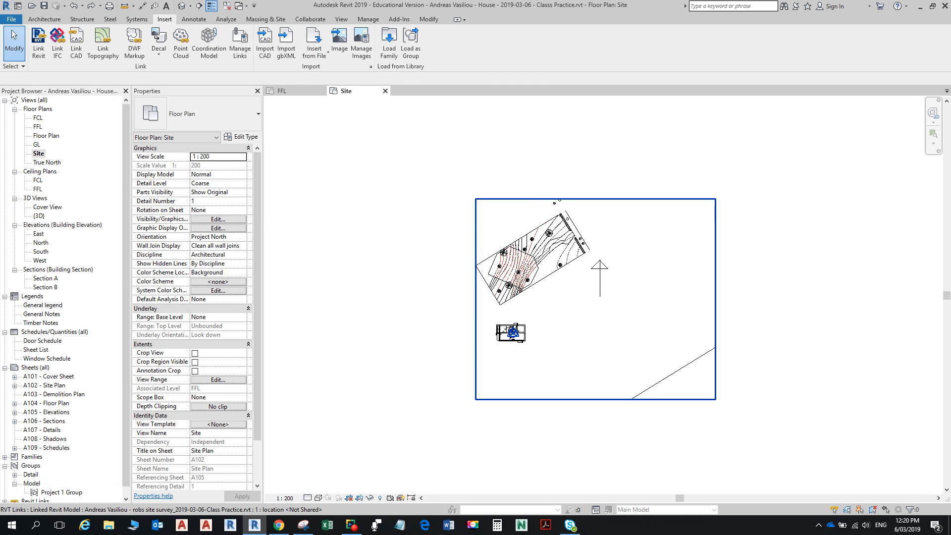
Step: Rotate the linked survey clockwise about the site's southern corner by about 31.6° so its long boundary is horizontal
{"action": "left_click", "coordinate": [530, 260]}
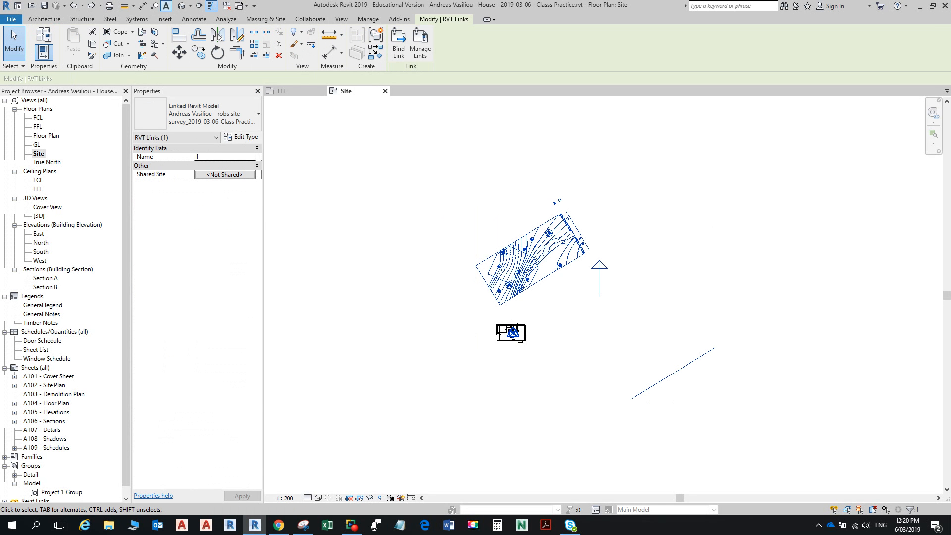
{"action": "left_click", "coordinate": [218, 52]}
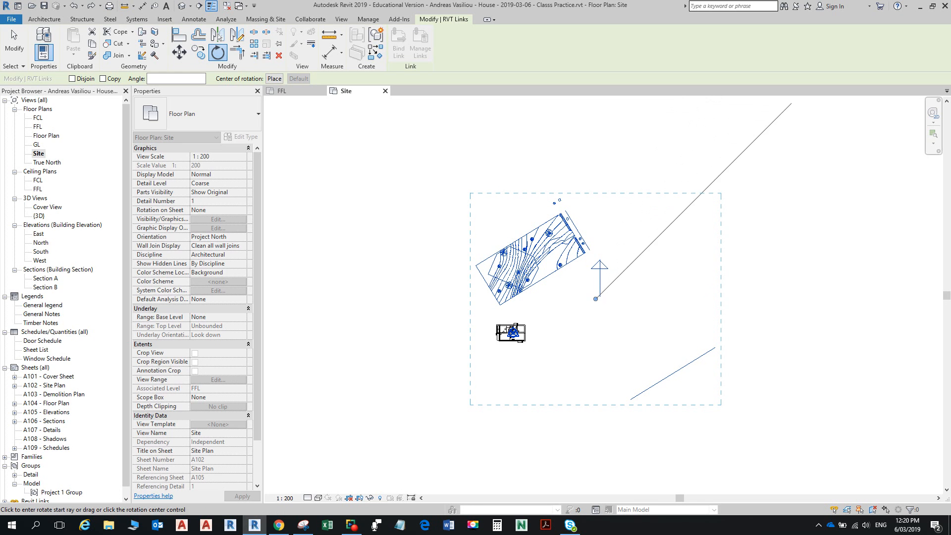
{"action": "left_click", "coordinate": [596, 299]}
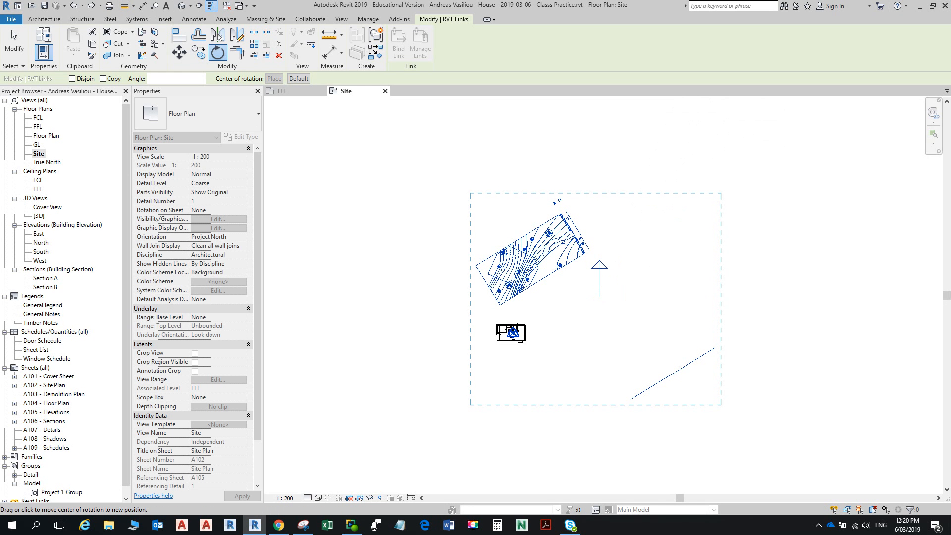
{"action": "left_click", "coordinate": [500, 305]}
{"action": "scroll", "coordinate": [523, 335], "scroll_direction": "up", "scroll_amount": 1}
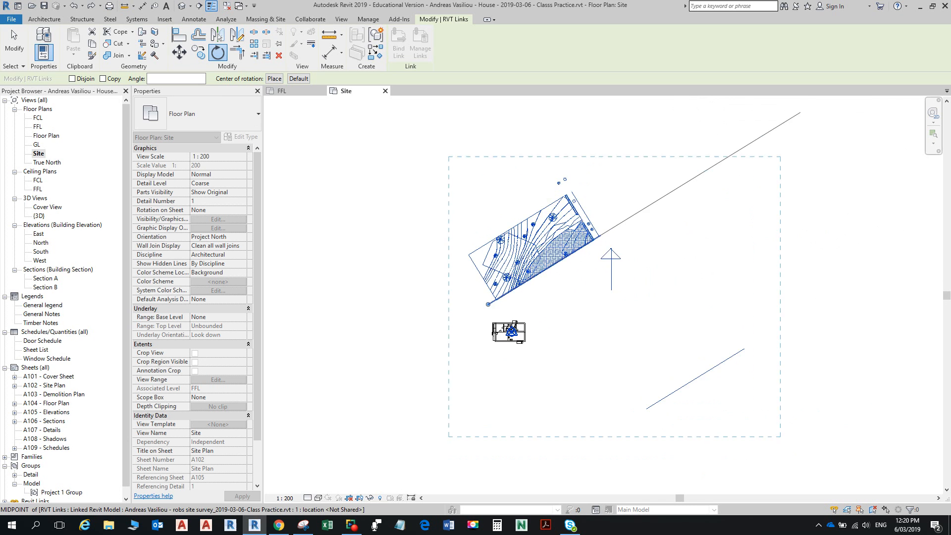
{"action": "scroll", "coordinate": [554, 268], "scroll_direction": "up", "scroll_amount": 2}
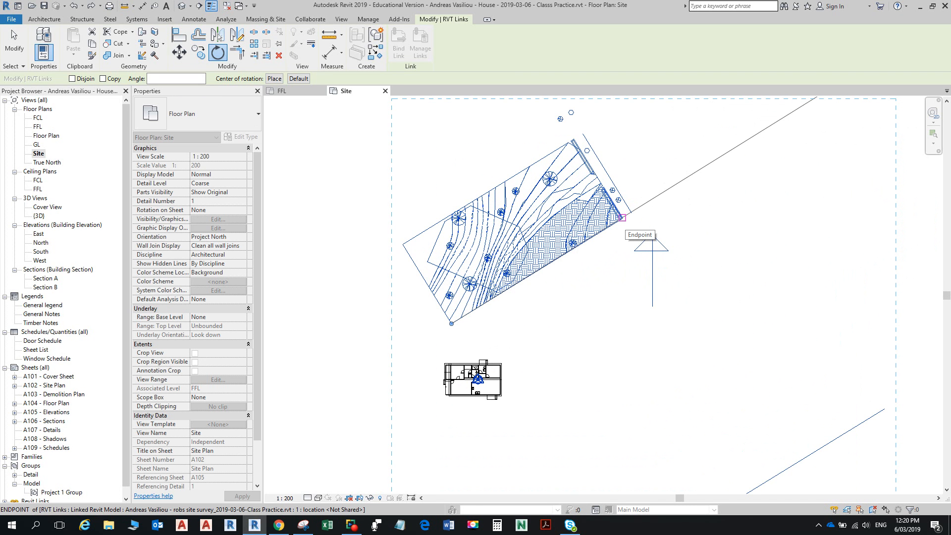
{"action": "left_click", "coordinate": [623, 218]}
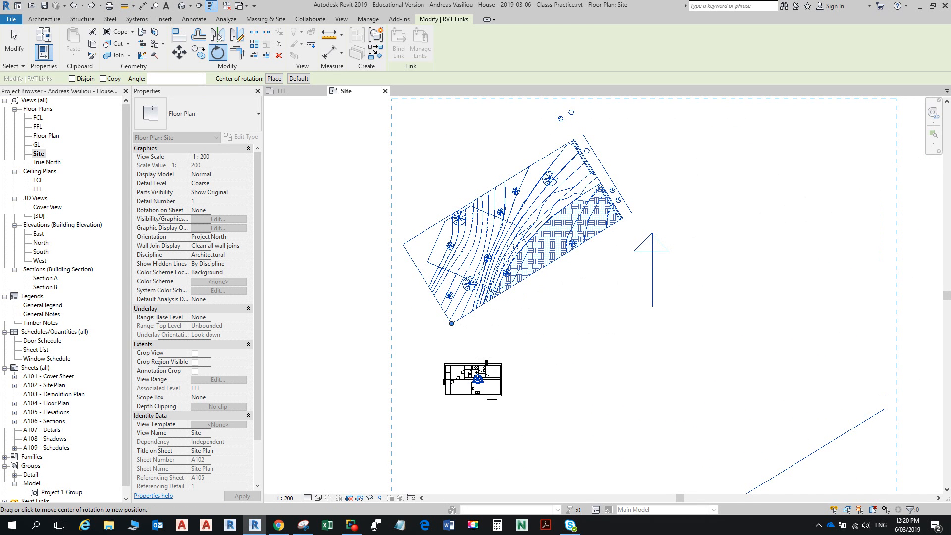
{"action": "scroll", "coordinate": [619, 220], "scroll_direction": "up", "scroll_amount": 5}
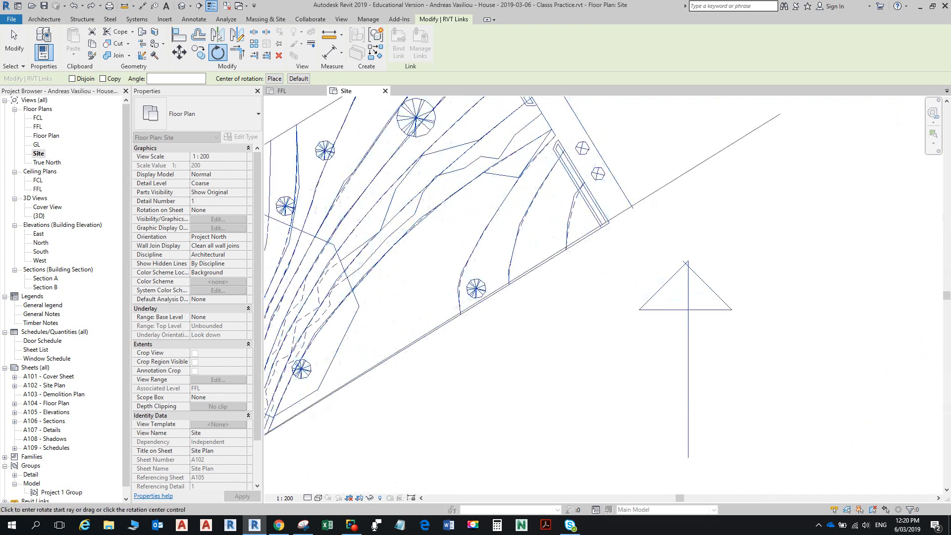
{"action": "left_click", "coordinate": [608, 224]}
{"action": "scroll", "coordinate": [626, 295], "scroll_direction": "down", "scroll_amount": 8}
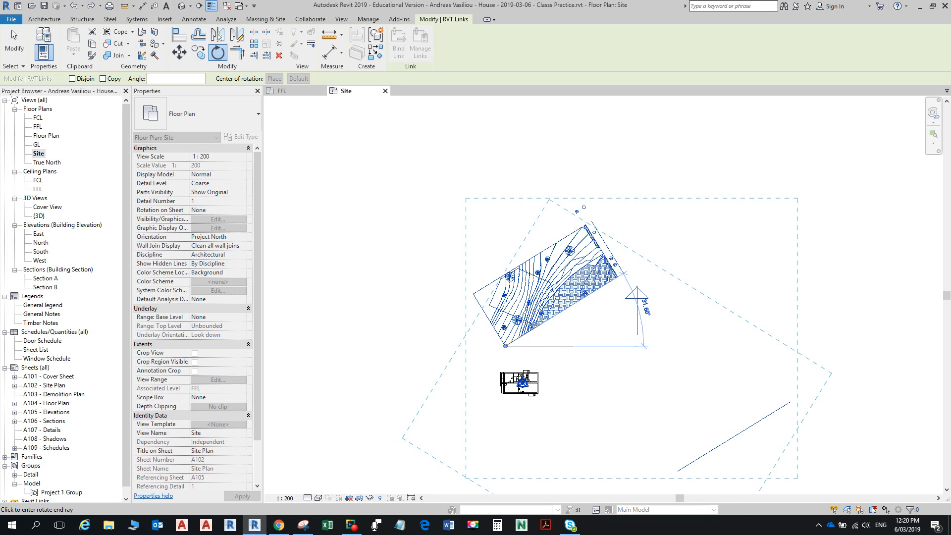
{"action": "left_click", "coordinate": [646, 345]}
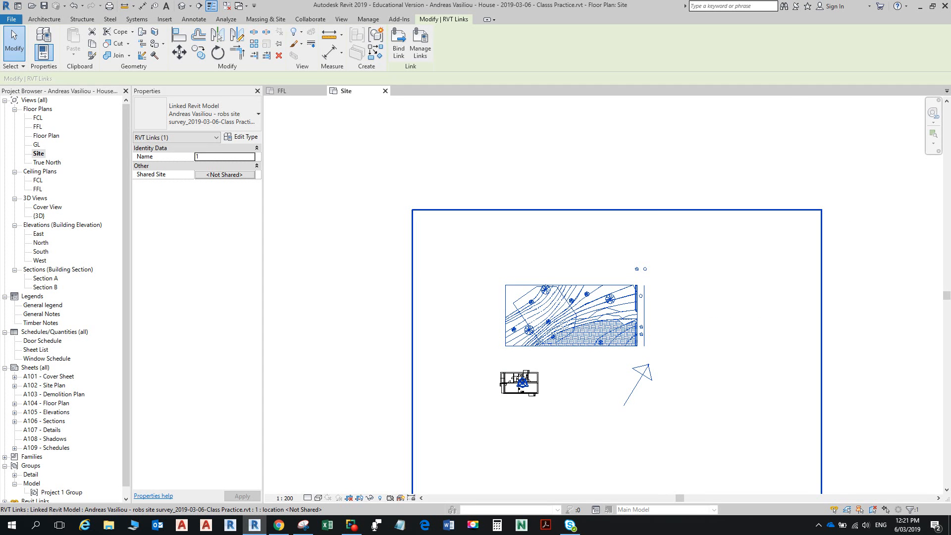
Step: Rotate the linked survey a further 180° about its default centre of rotation
{"action": "left_click", "coordinate": [218, 52]}
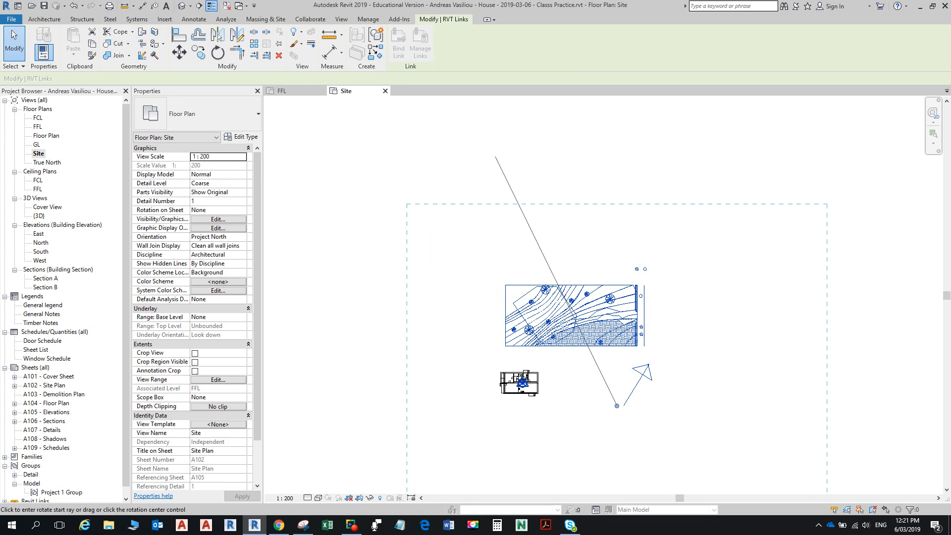
{"action": "left_click", "coordinate": [894, 406]}
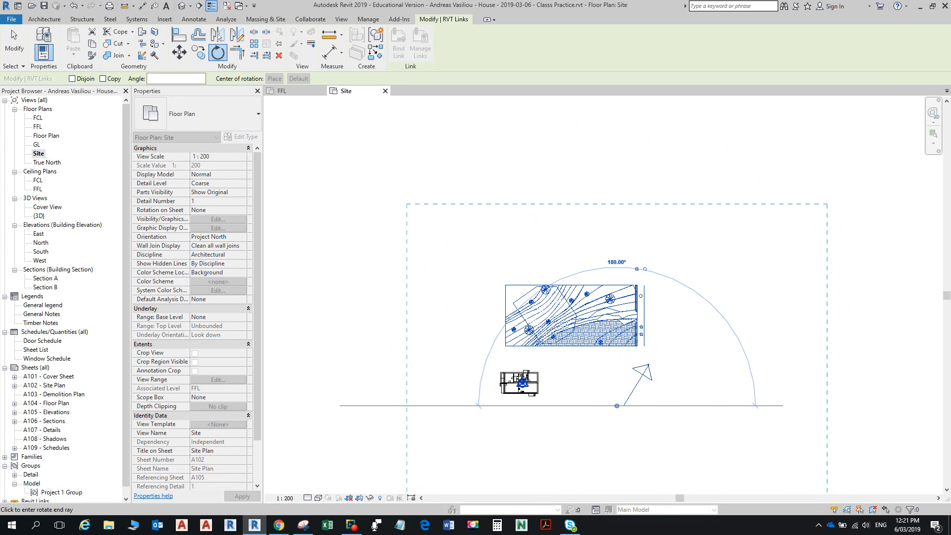
{"action": "left_click", "coordinate": [342, 406]}
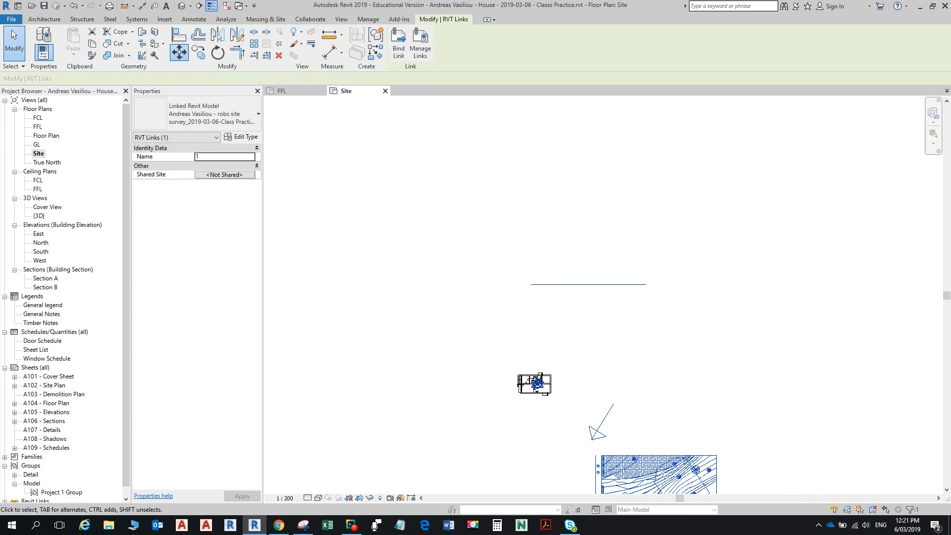
Step: Move the rotated survey link from a point on the site's upper boundary towards the house
{"action": "left_click", "coordinate": [178, 52]}
{"action": "left_click", "coordinate": [612, 455]}
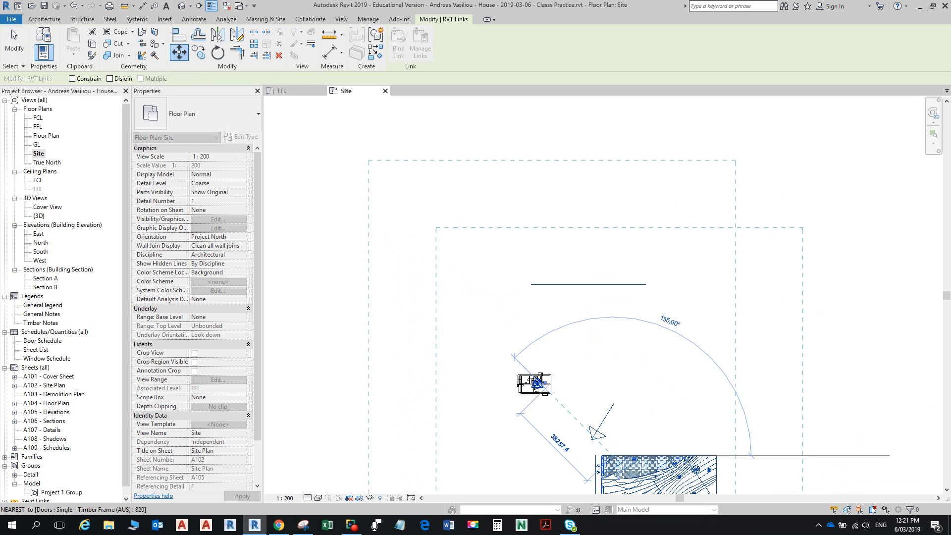
Step: Place the linked site survey around the house, and shift it horizontally west so the house sits further inside the block
{"action": "left_click", "coordinate": [522, 358]}
{"action": "scroll", "coordinate": [545, 436], "scroll_direction": "up", "scroll_amount": 3}
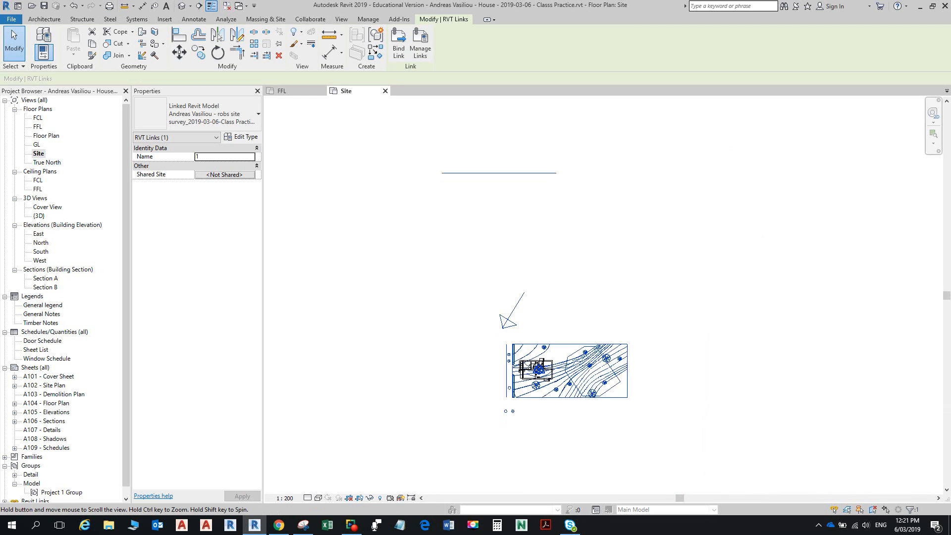
{"action": "scroll", "coordinate": [467, 325], "scroll_direction": "up", "scroll_amount": 2}
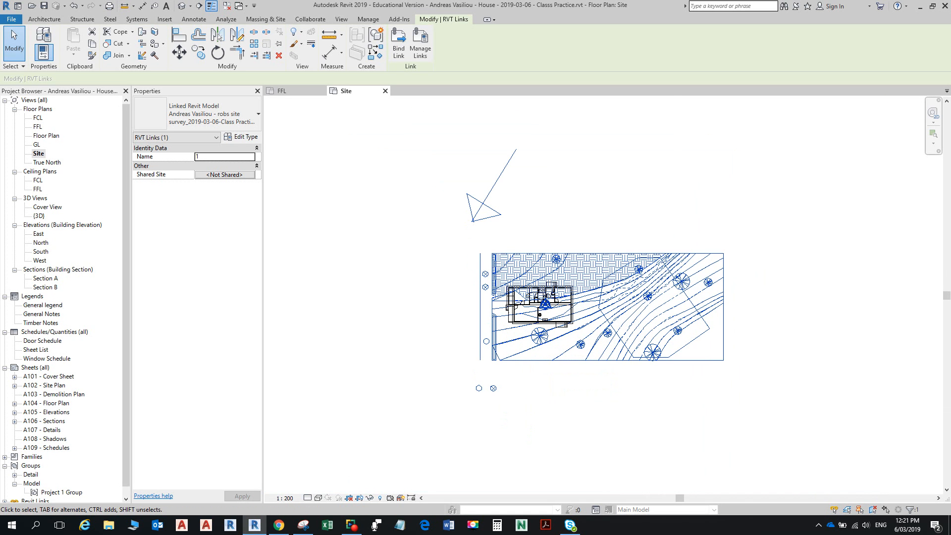
{"action": "left_click", "coordinate": [180, 52]}
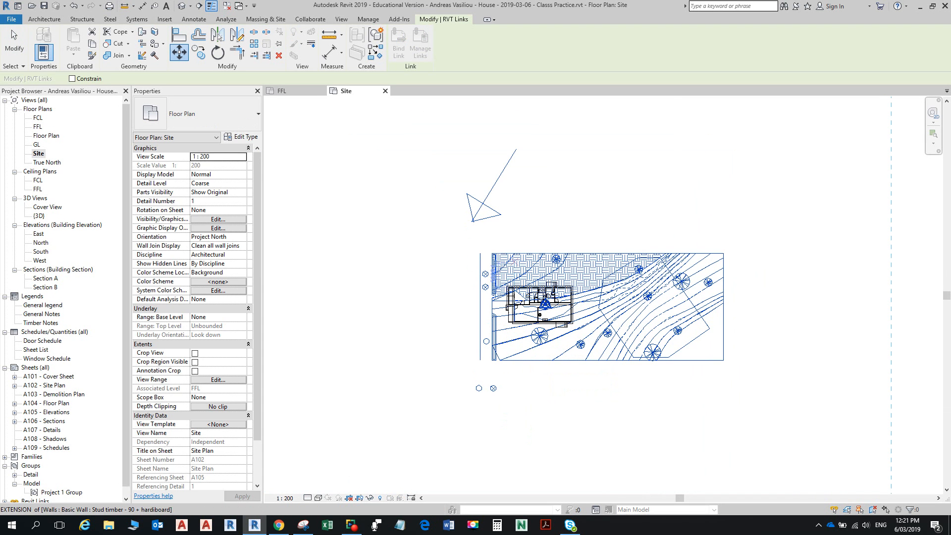
{"action": "left_click", "coordinate": [495, 253]}
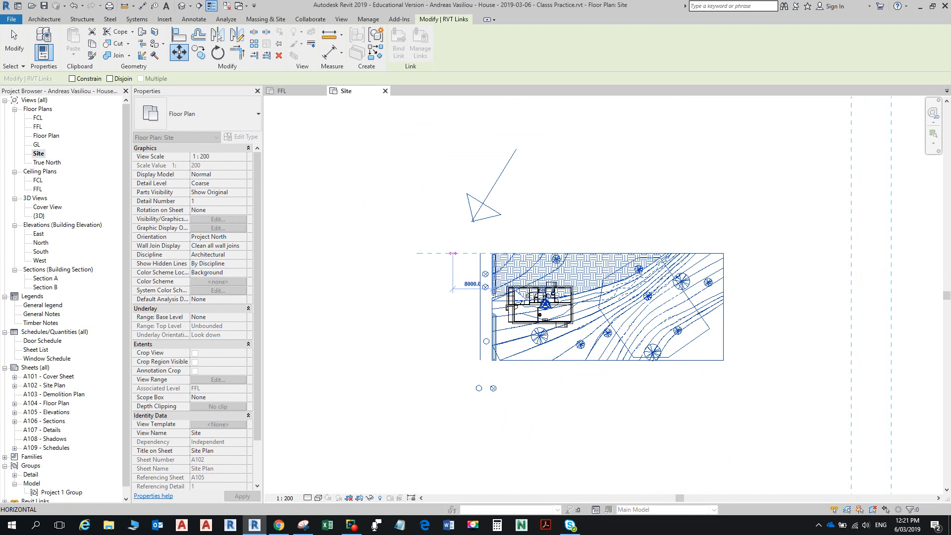
{"action": "left_click", "coordinate": [449, 253]}
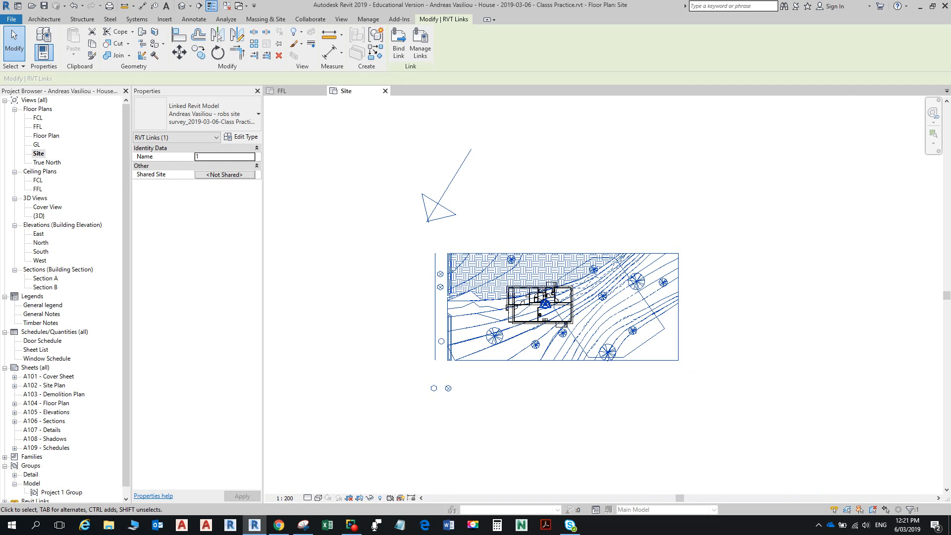
{"action": "key", "text": "Escape"}
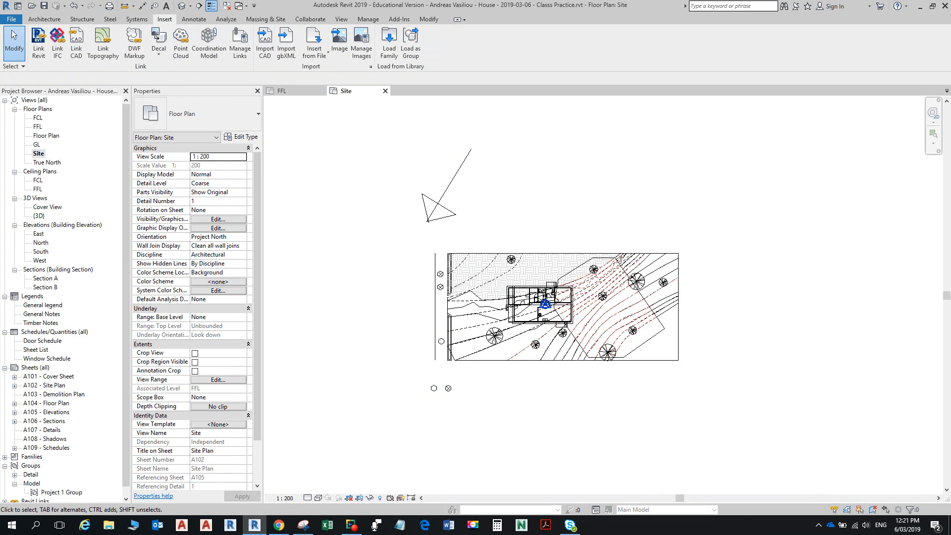
Step: Hide only the linked 3.1 m Gray Birch tree just south of the house in the Site view
{"action": "scroll", "coordinate": [538, 317], "scroll_direction": "up", "scroll_amount": 5}
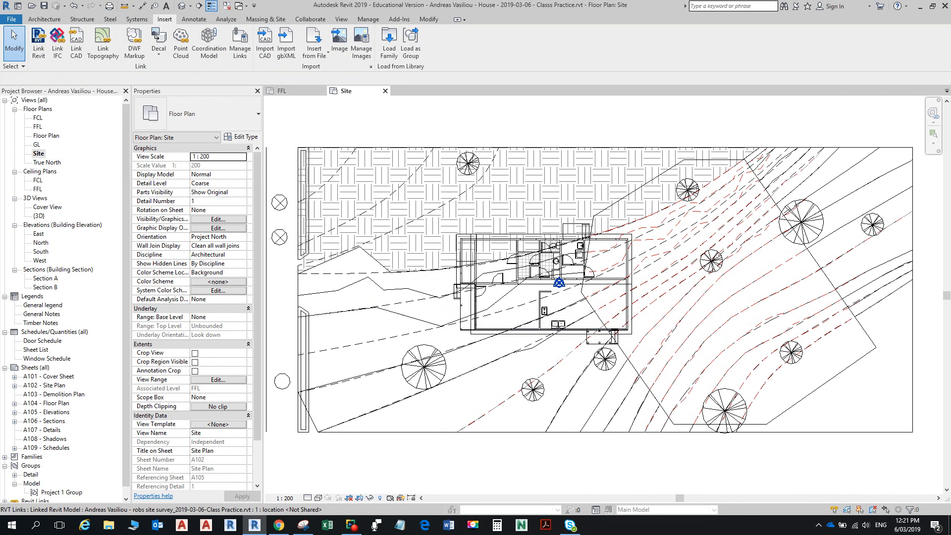
{"action": "scroll", "coordinate": [713, 341], "scroll_direction": "down", "scroll_amount": 1}
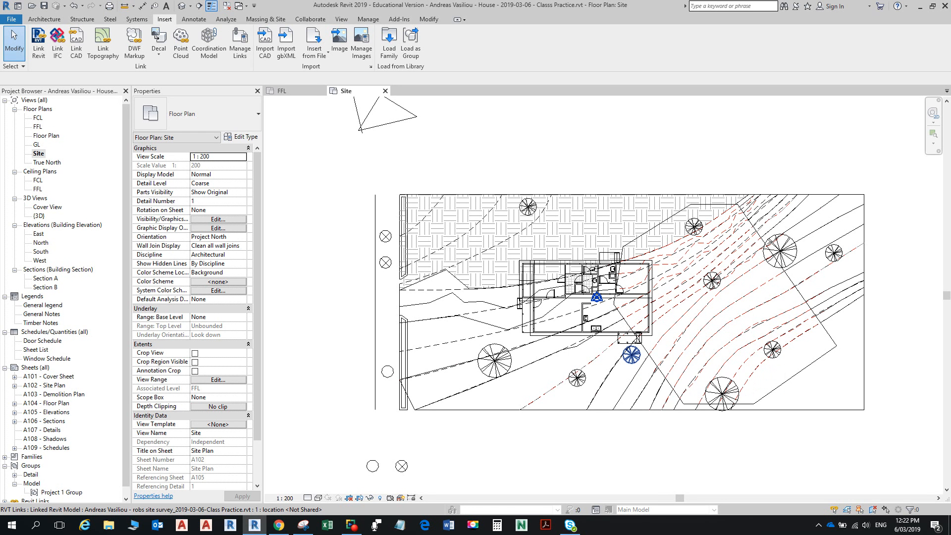
{"action": "left_click", "coordinate": [631, 354]}
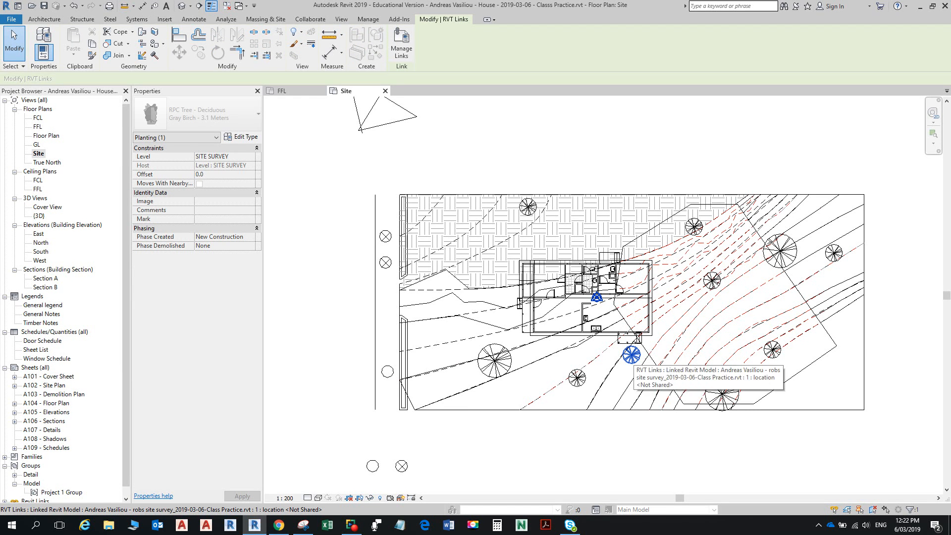
{"action": "right_click", "coordinate": [633, 365]}
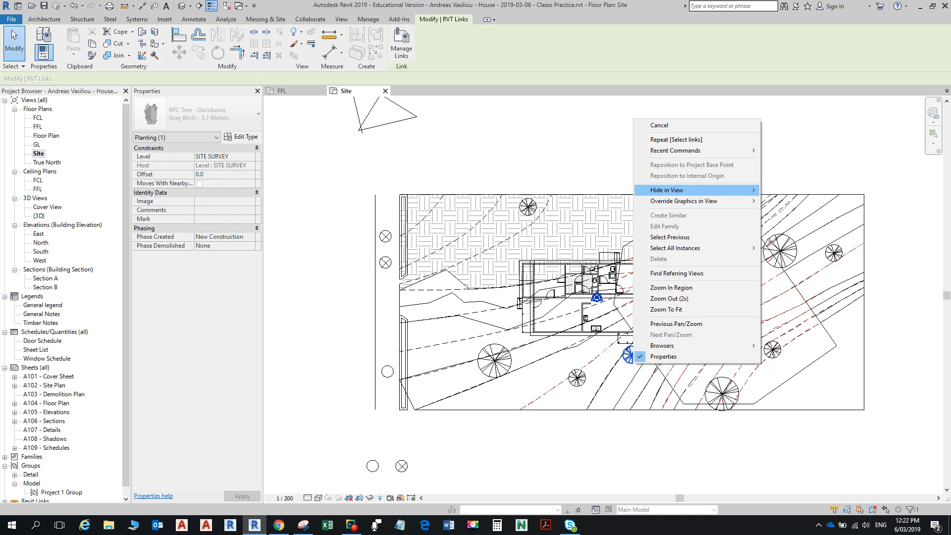
{"action": "mouse_move", "coordinate": [667, 190]}
{"action": "left_click", "coordinate": [787, 190]}
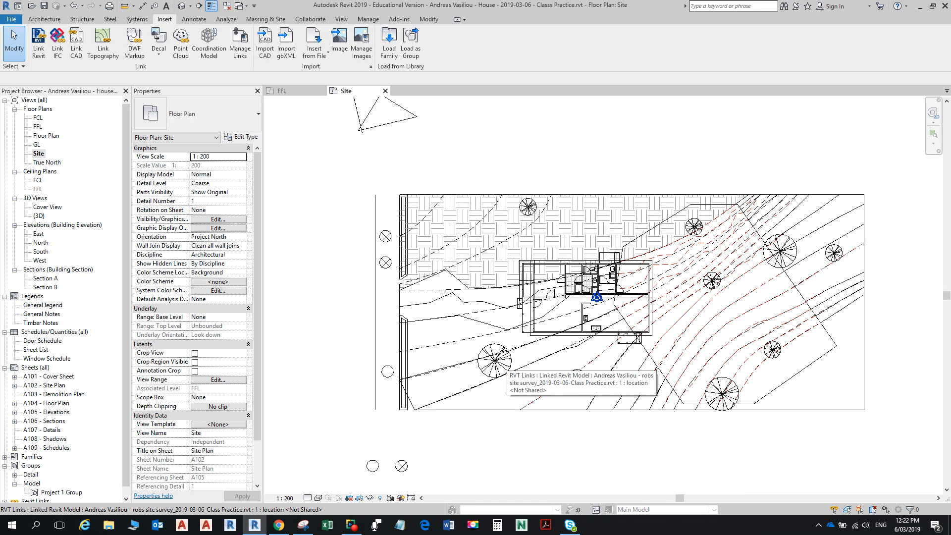
{"action": "left_click", "coordinate": [495, 361]}
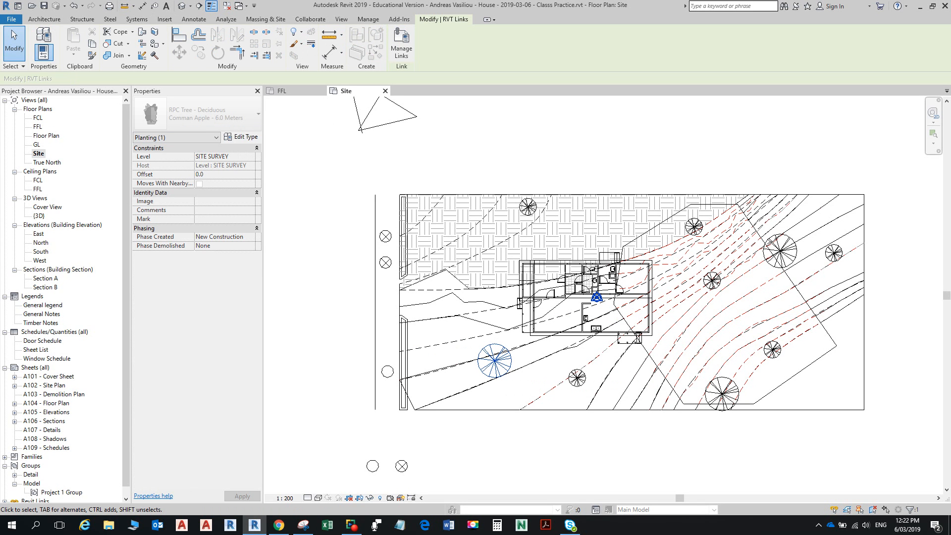
{"action": "key", "text": "Escape"}
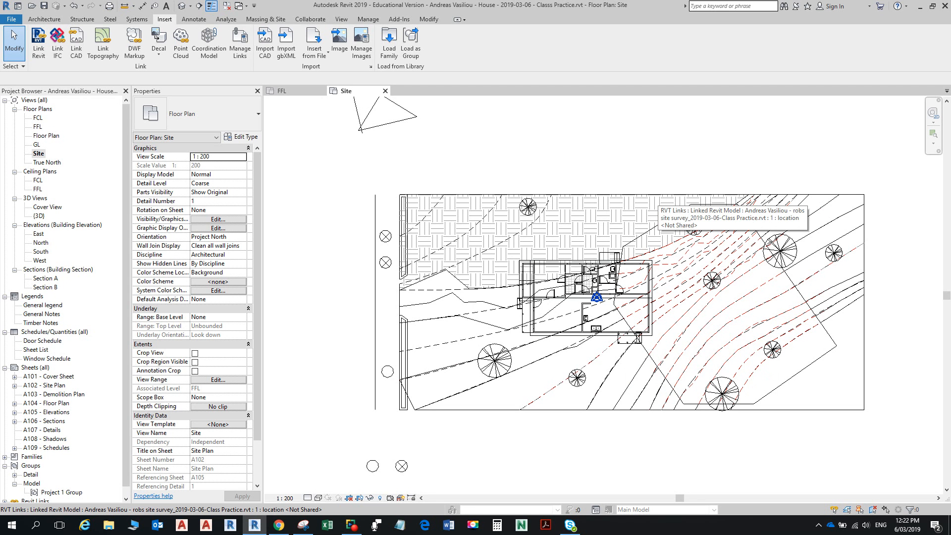
Step: Rotate the linked site survey 180° about the block's north-west corner
{"action": "left_click", "coordinate": [654, 202]}
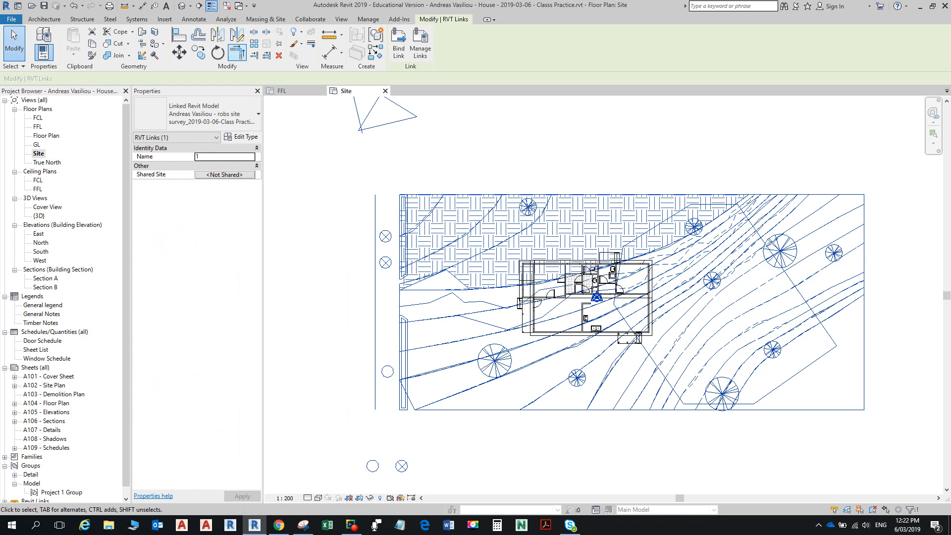
{"action": "left_click", "coordinate": [218, 52]}
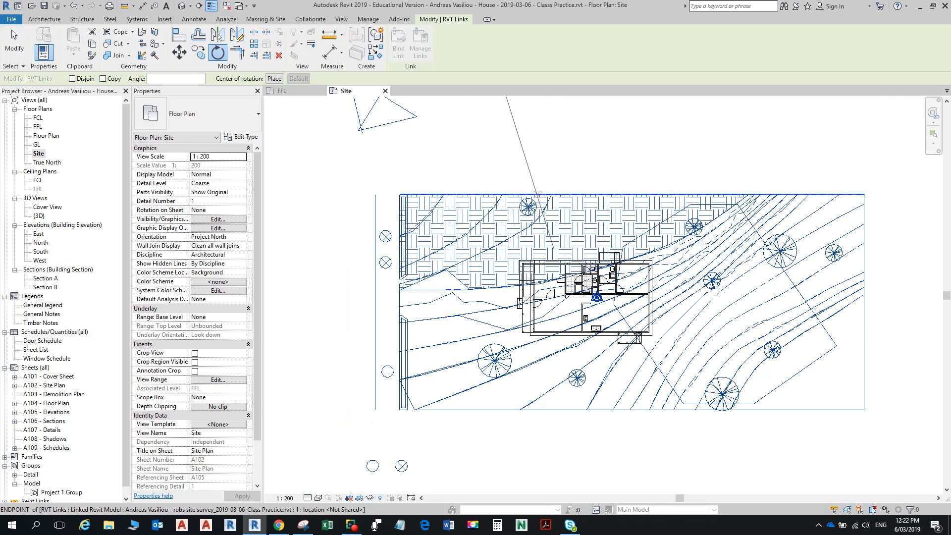
{"action": "scroll", "coordinate": [533, 204], "scroll_direction": "down", "scroll_amount": 5}
{"action": "left_click", "coordinate": [516, 151]}
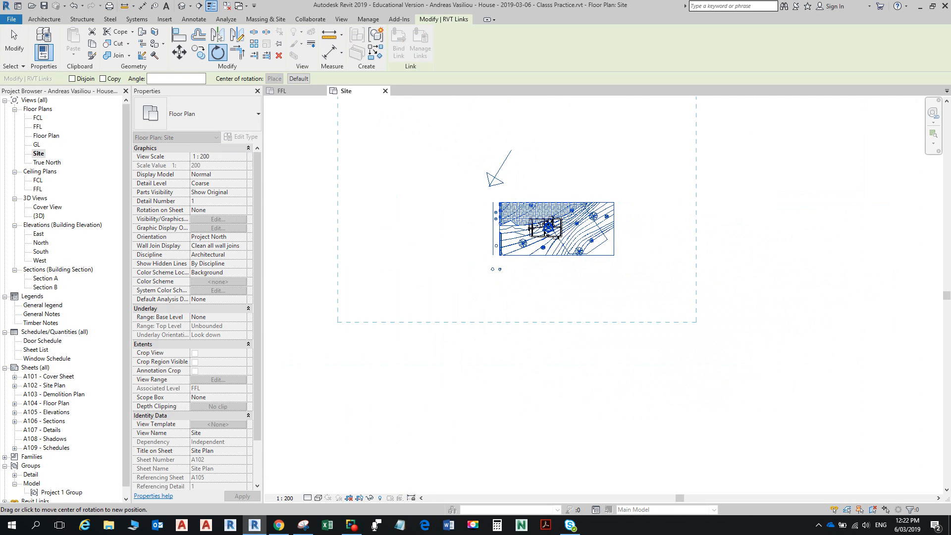
{"action": "left_click", "coordinate": [499, 203]}
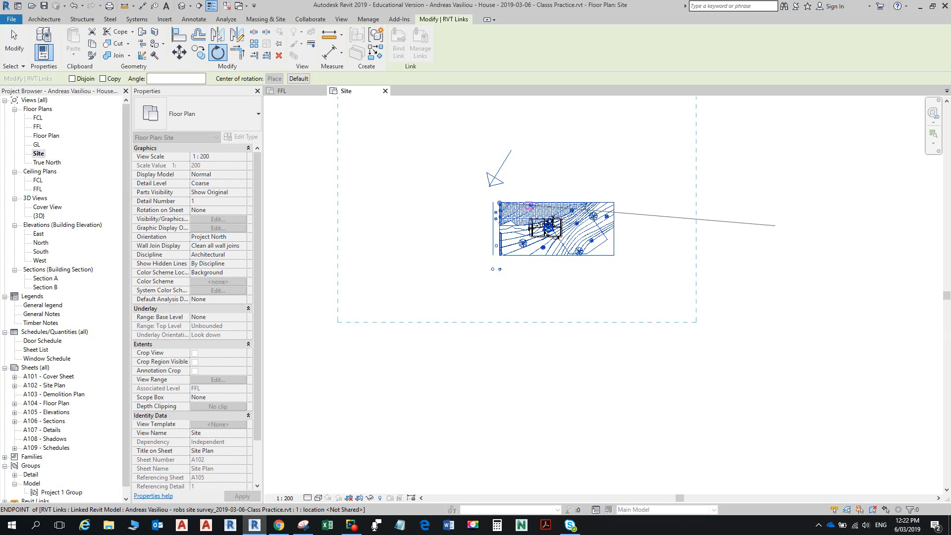
{"action": "left_click", "coordinate": [777, 202]}
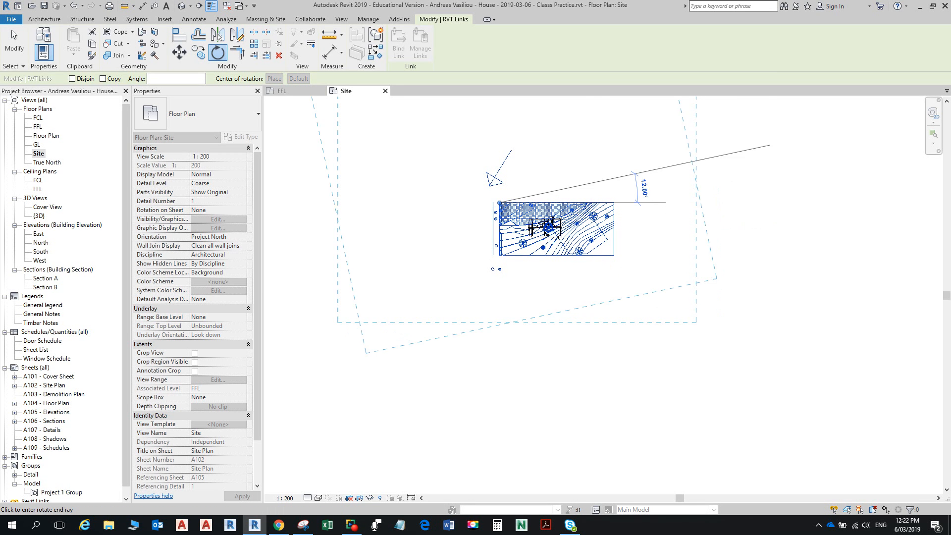
{"action": "type", "text": "180"}
{"action": "key", "text": "Return"}
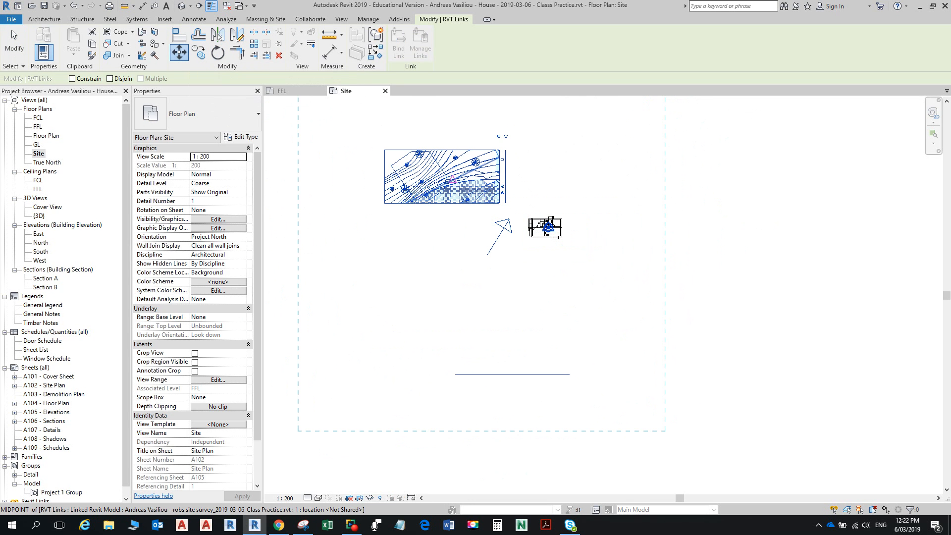
Step: Move the rotated site survey back over the house so the building sits near mid-depth, towards the street end
{"action": "left_click", "coordinate": [499, 172]}
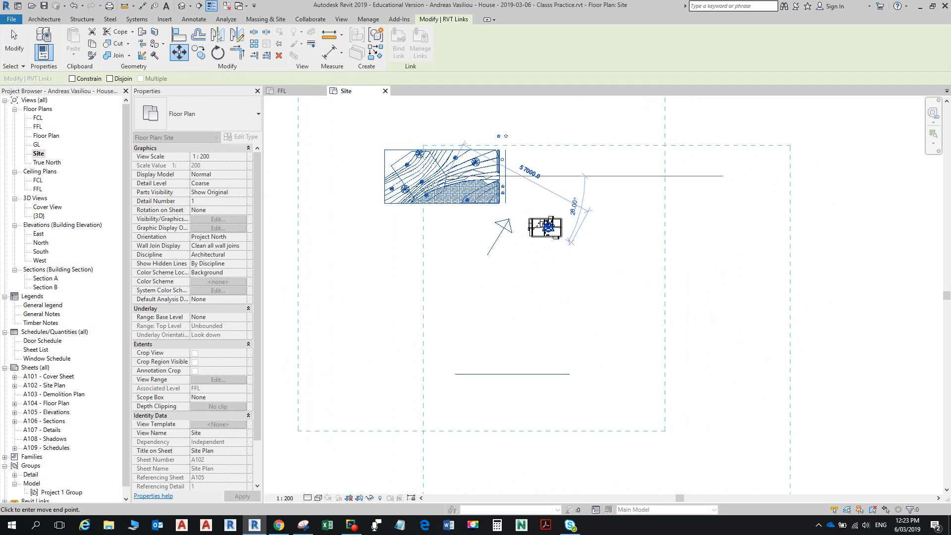
{"action": "left_click", "coordinate": [624, 239]}
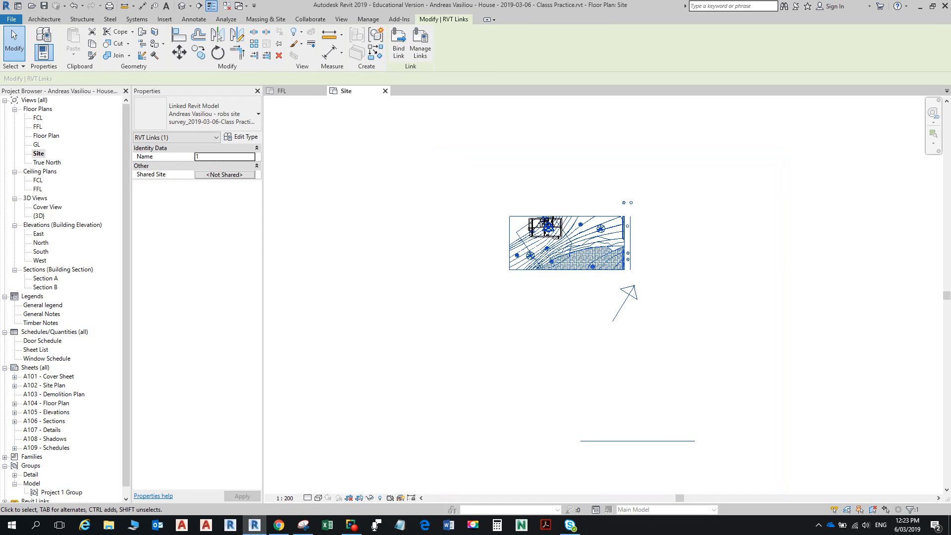
{"action": "left_click_drag", "start_coordinate": [613, 268], "coordinate": [575, 246]}
{"action": "scroll", "coordinate": [561, 239], "scroll_direction": "up", "scroll_amount": 4}
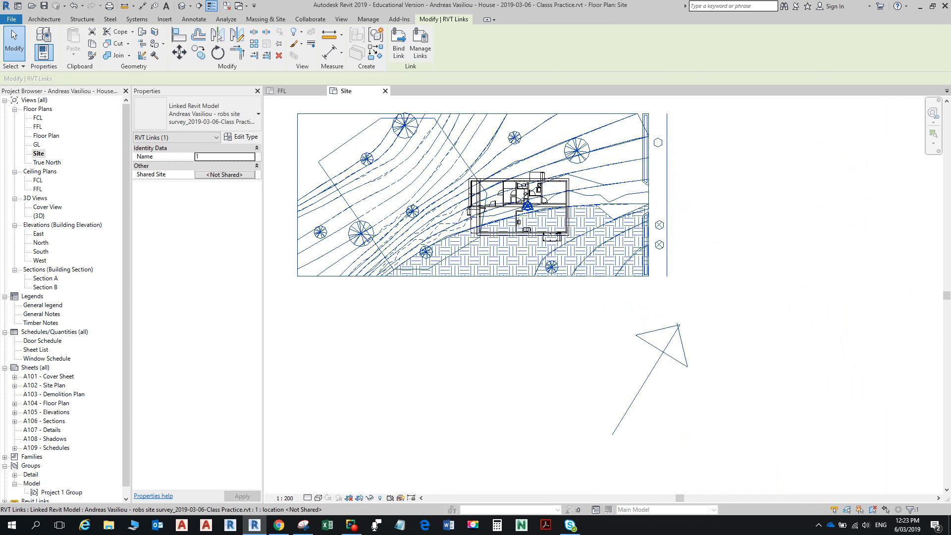
{"action": "key", "text": "Escape"}
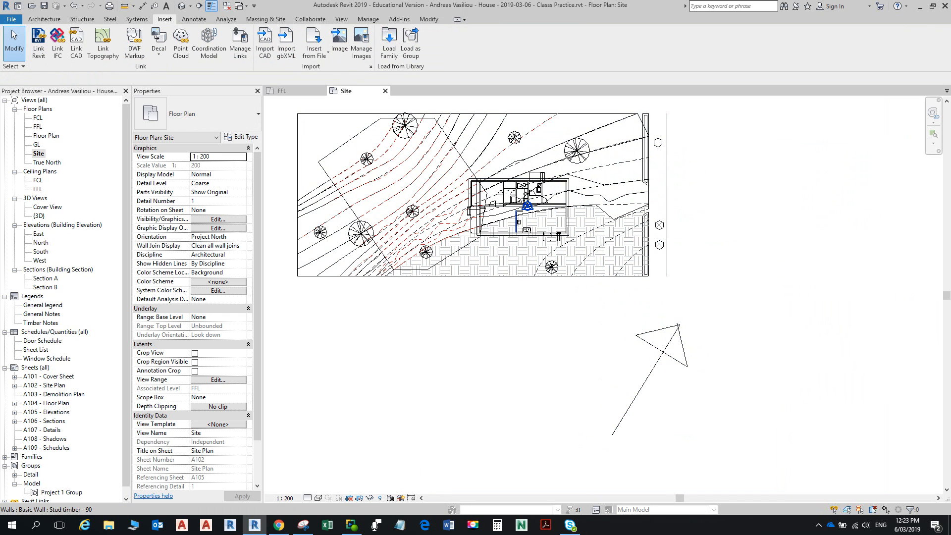
Step: Turn off selection of linked models so the site survey cannot be picked
{"action": "scroll", "coordinate": [495, 163], "scroll_direction": "up", "scroll_amount": 2}
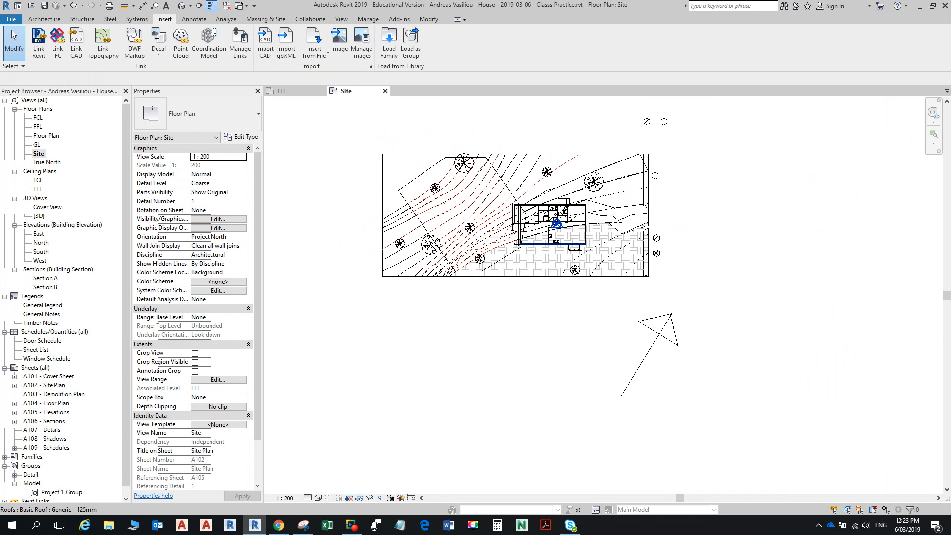
{"action": "scroll", "coordinate": [569, 298], "scroll_direction": "down", "scroll_amount": 3}
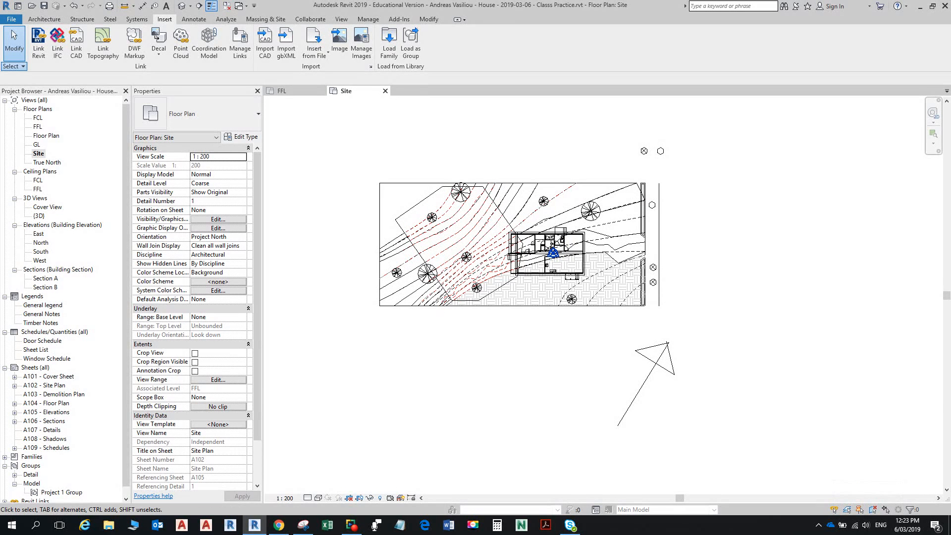
{"action": "left_click", "coordinate": [14, 66]}
{"action": "scroll", "coordinate": [536, 228], "scroll_direction": "up", "scroll_amount": 2}
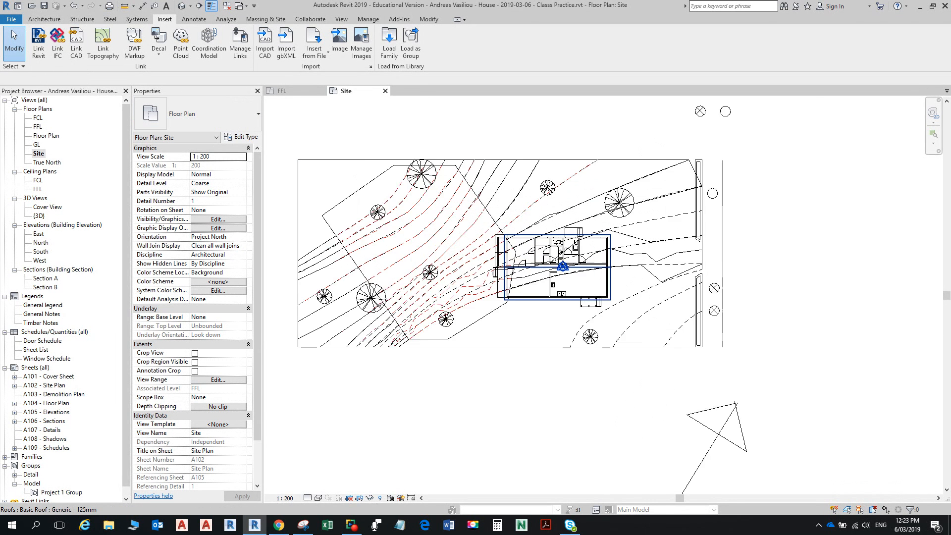
{"action": "scroll", "coordinate": [535, 240], "scroll_direction": "up", "scroll_amount": 2}
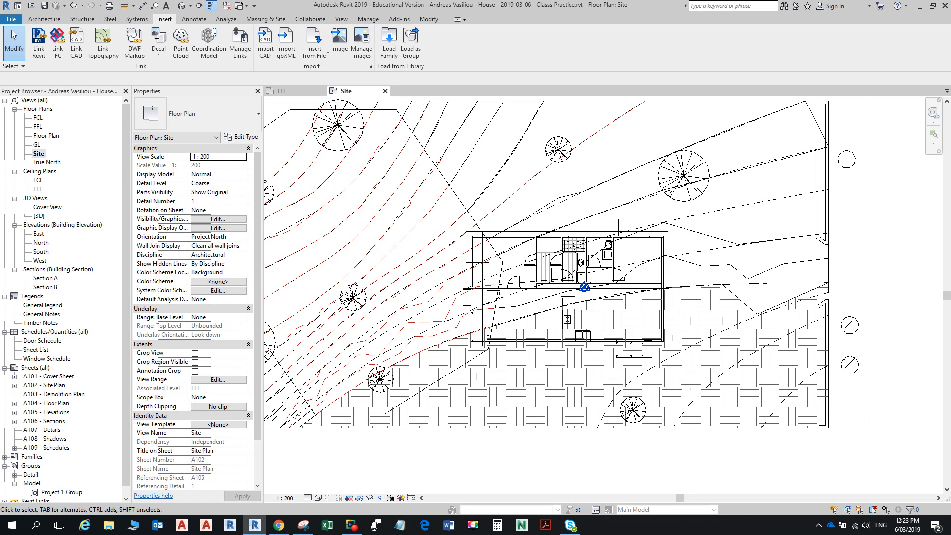
Step: Open the Floor Plan view and look over the house against the linked site contours
{"action": "double_click", "coordinate": [46, 135]}
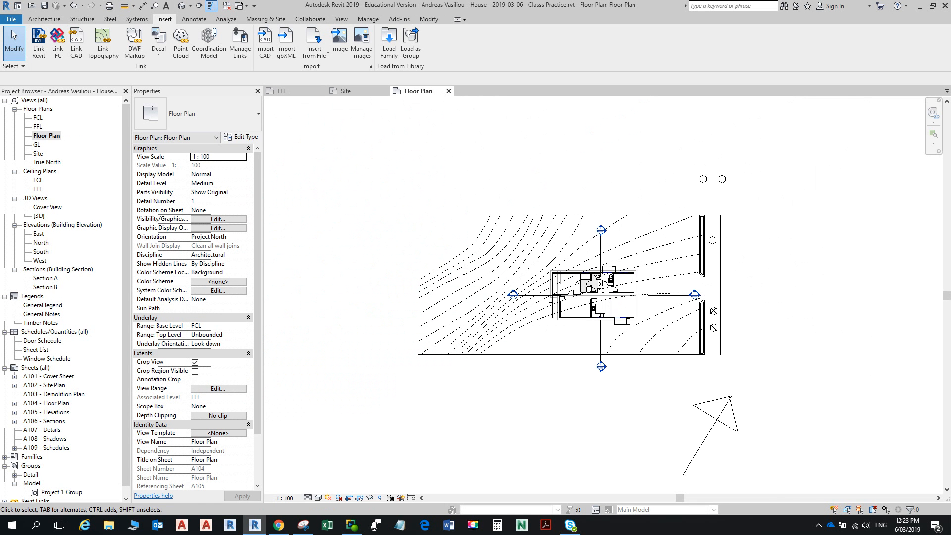
{"action": "scroll", "coordinate": [609, 309], "scroll_direction": "up", "scroll_amount": 5}
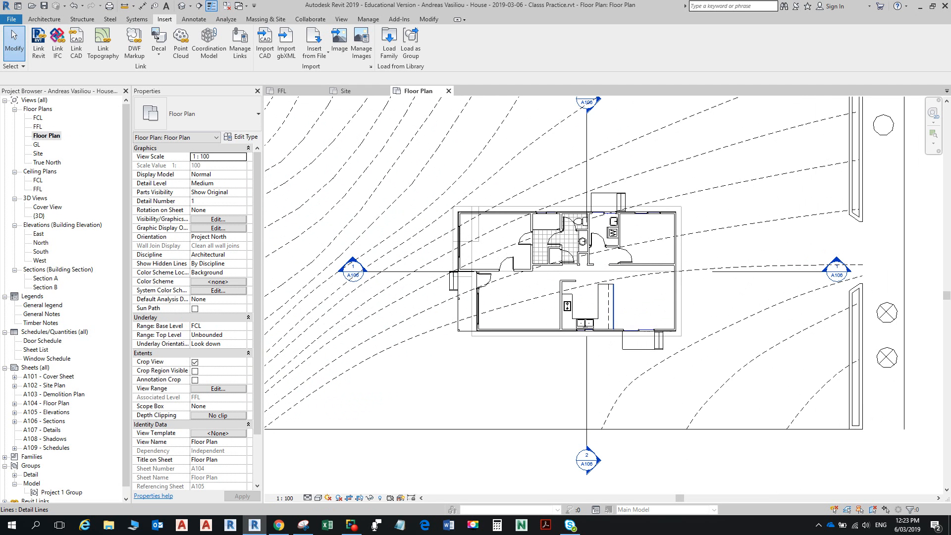
{"action": "scroll", "coordinate": [583, 309], "scroll_direction": "down", "scroll_amount": 5}
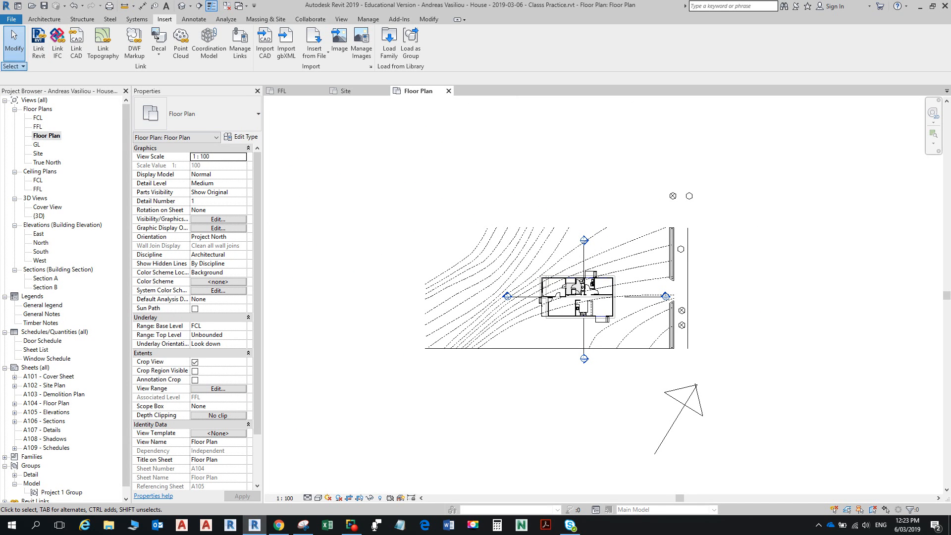
Step: Allow selection of linked models again and try moving the site survey in the floor plan
{"action": "left_click", "coordinate": [15, 66]}
{"action": "left_click", "coordinate": [7, 79]}
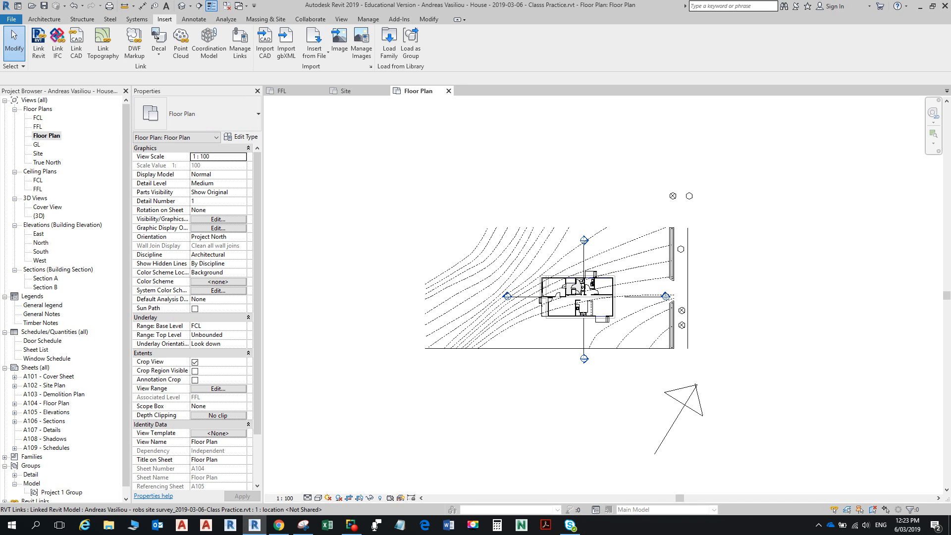
{"action": "left_click_drag", "start_coordinate": [517, 239], "coordinate": [563, 286]}
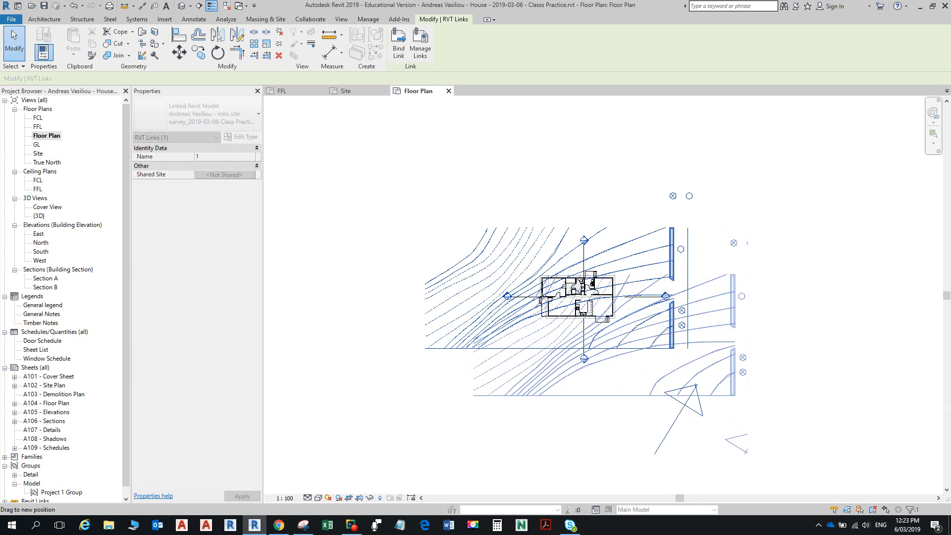
{"action": "key", "text": "Escape"}
{"action": "left_click", "coordinate": [565, 286]}
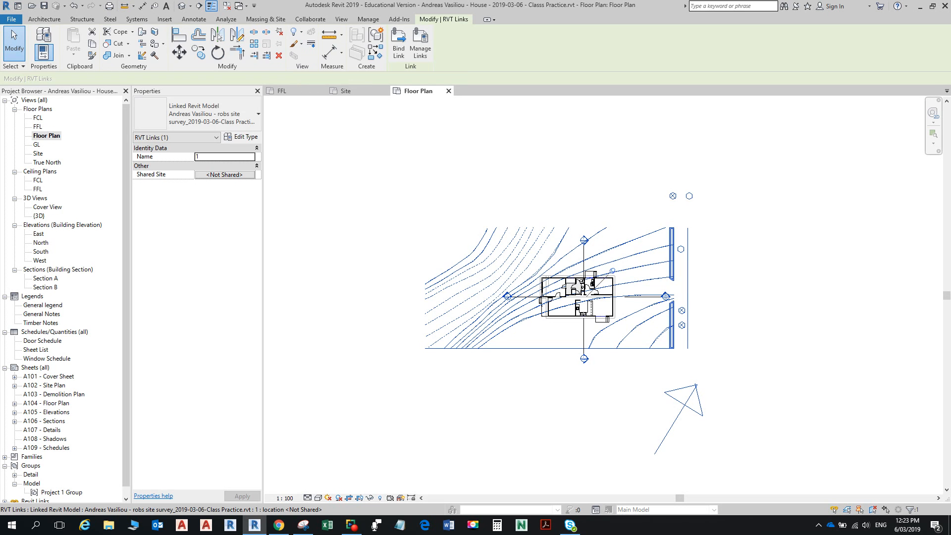
{"action": "key", "text": "Escape"}
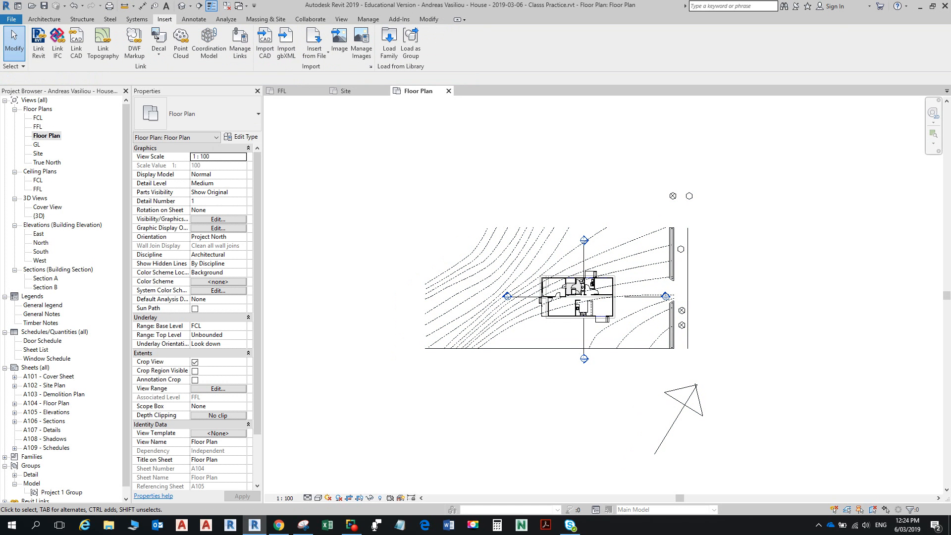
Step: Select the entire house in the floor plan, including the additional roofs over its main body and veranda corner
{"action": "left_click", "coordinate": [15, 66]}
{"action": "left_click_drag", "start_coordinate": [547, 267], "coordinate": [636, 334]}
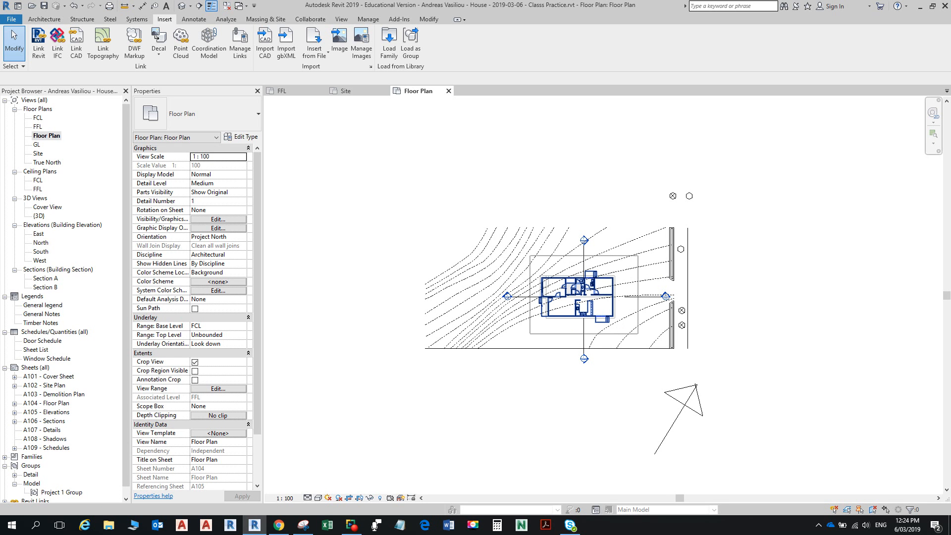
{"action": "left_click_drag", "start_coordinate": [635, 334], "coordinate": [636, 334]}
{"action": "scroll", "coordinate": [597, 305], "scroll_direction": "up", "scroll_amount": 4}
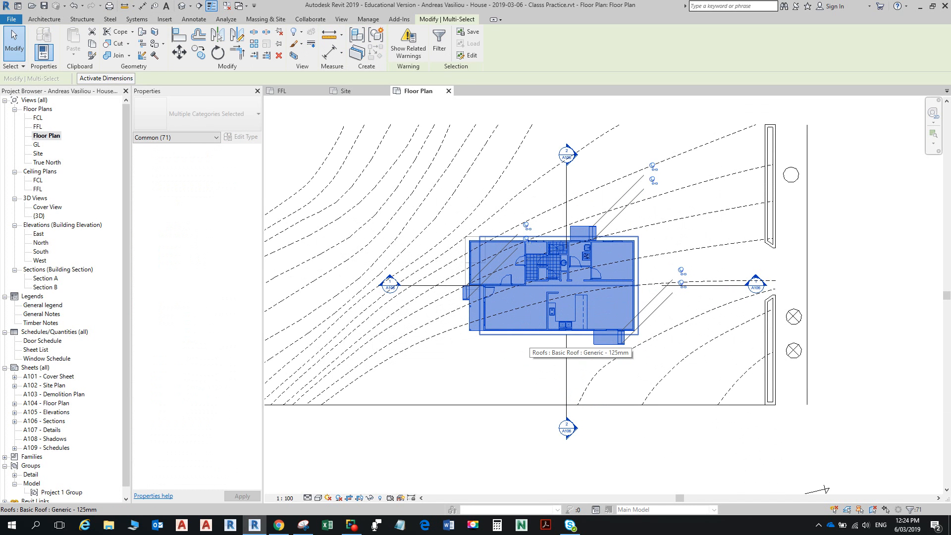
{"action": "left_click", "coordinate": [530, 335], "text": "ctrl"}
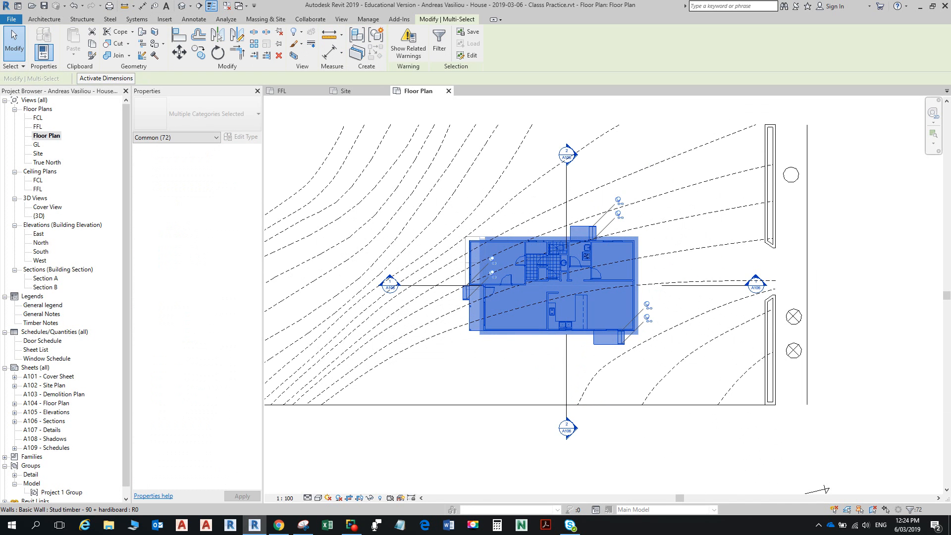
{"action": "scroll", "coordinate": [466, 241], "scroll_direction": "up", "scroll_amount": 5}
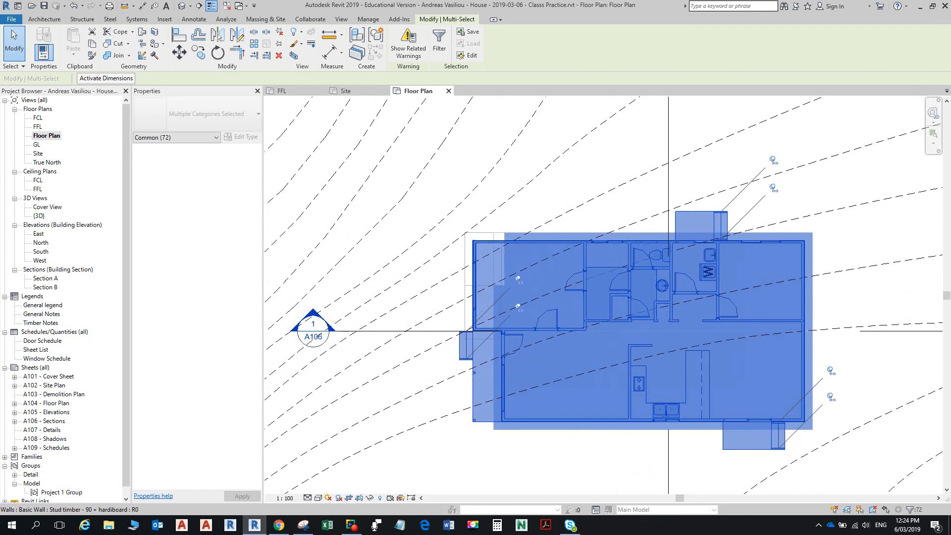
{"action": "left_click", "coordinate": [465, 245], "text": "ctrl"}
{"action": "scroll", "coordinate": [494, 258], "scroll_direction": "down", "scroll_amount": 2}
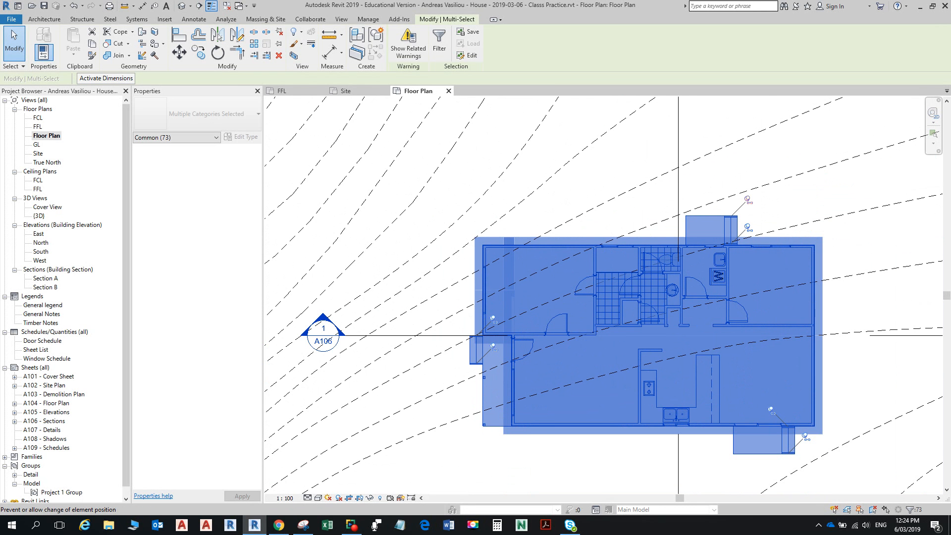
Step: Unpin the pinned elements at the house's three entry steps so they can rotate with the building
{"action": "left_click", "coordinate": [748, 199]}
{"action": "left_click", "coordinate": [757, 219]}
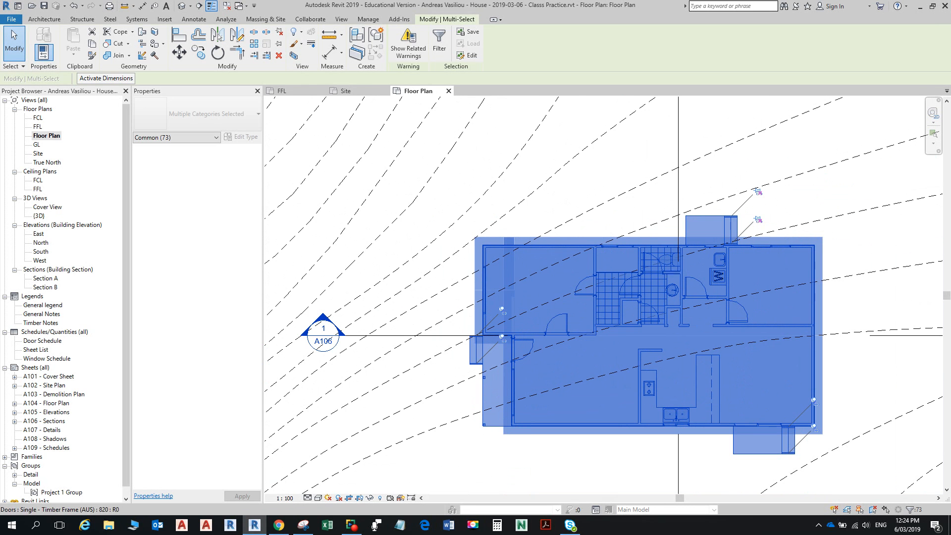
{"action": "left_click", "coordinate": [502, 309]}
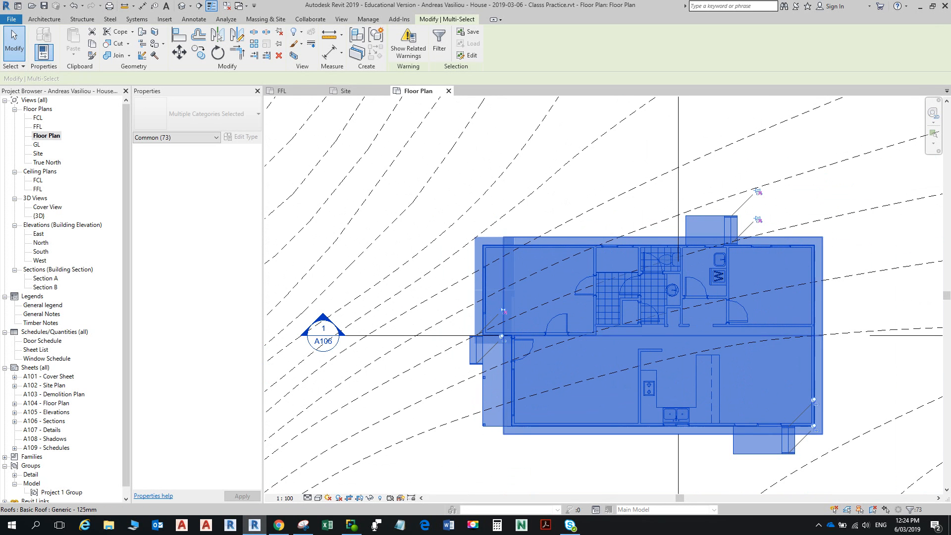
{"action": "left_click", "coordinate": [503, 339]}
{"action": "left_click", "coordinate": [814, 401]}
{"action": "left_click", "coordinate": [814, 427]}
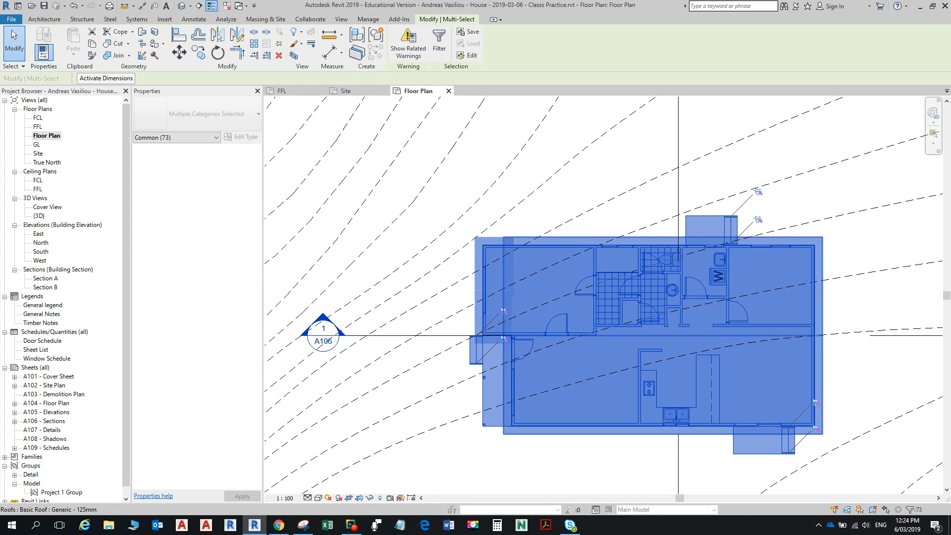
Step: Rotate the selected house 180 degrees about its centre
{"action": "scroll", "coordinate": [488, 385], "scroll_direction": "up", "scroll_amount": 5}
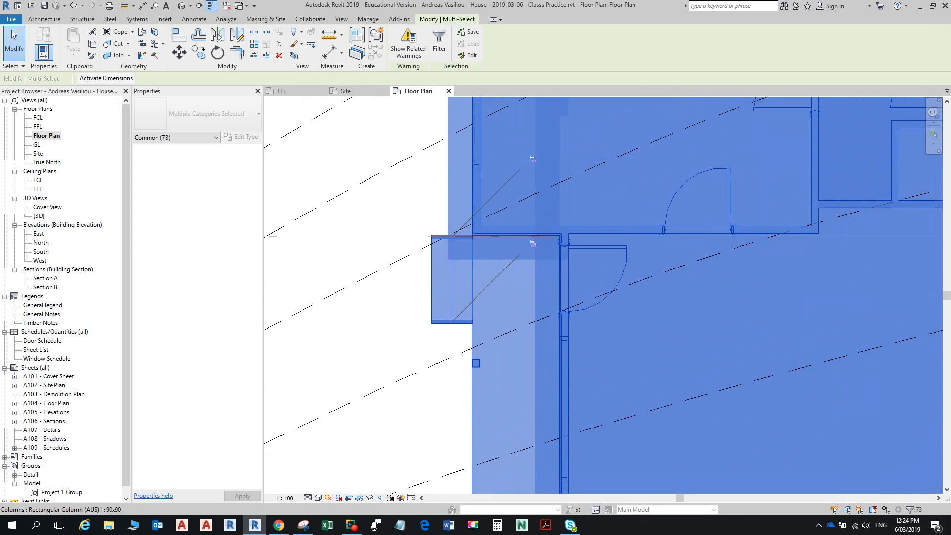
{"action": "scroll", "coordinate": [598, 213], "scroll_direction": "down", "scroll_amount": 5}
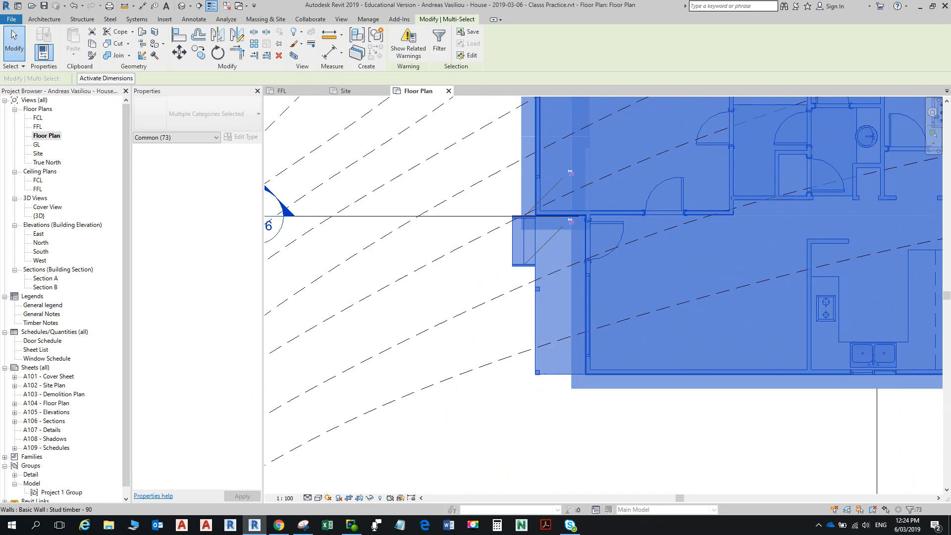
{"action": "scroll", "coordinate": [633, 261], "scroll_direction": "down", "scroll_amount": 5}
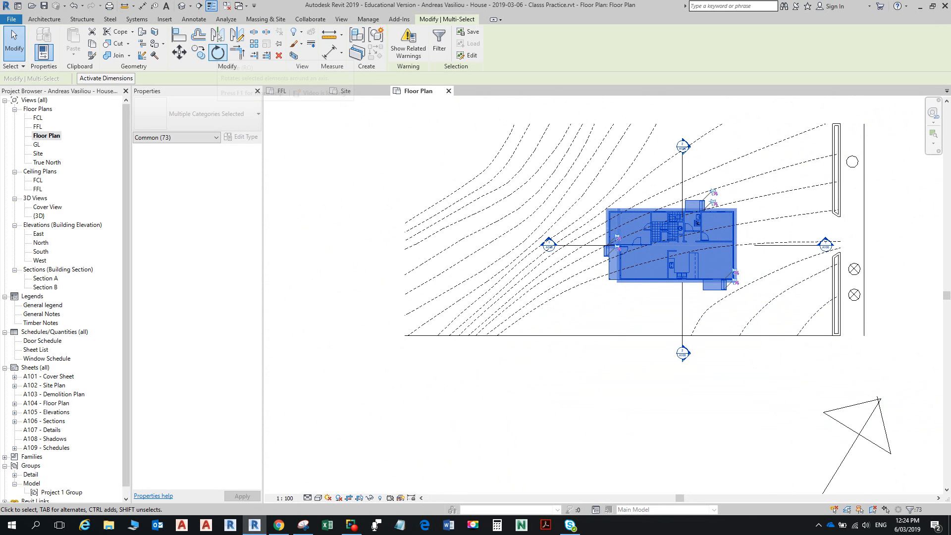
{"action": "left_click", "coordinate": [218, 52]}
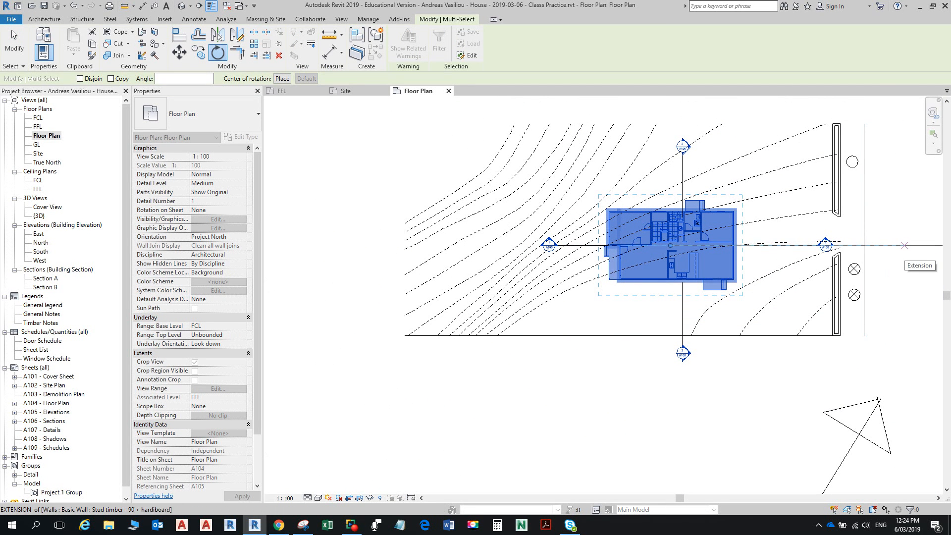
{"action": "left_click", "coordinate": [904, 245]}
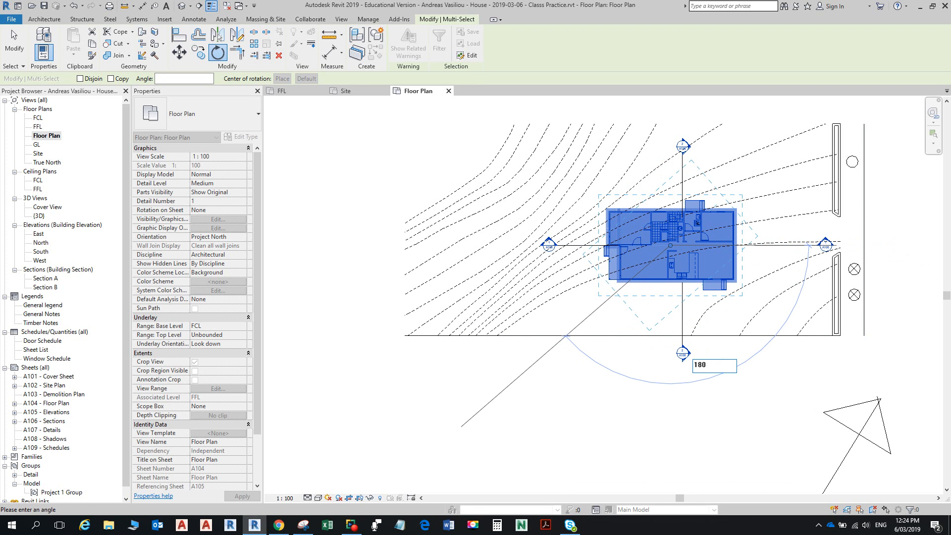
{"action": "key", "text": "Return"}
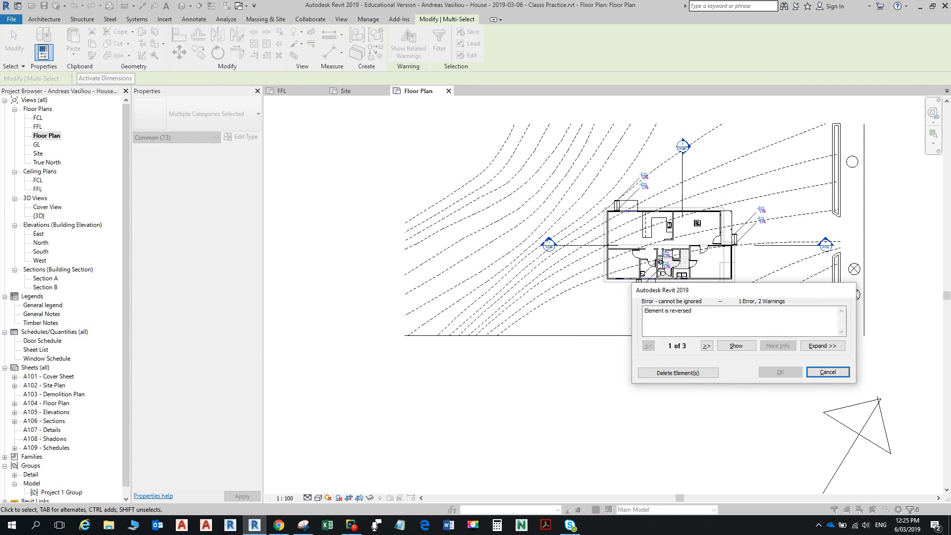
Step: Review the rotation errors and resolve them by deleting the reversed element, then clear the house selection
{"action": "scroll", "coordinate": [740, 242], "scroll_direction": "up", "scroll_amount": 9}
{"action": "mouse_move", "coordinate": [740, 242]}
{"action": "middle_mouse_down"}
{"action": "mouse_move", "coordinate": [660, 183]}
{"action": "mouse_move", "coordinate": [603, 160]}
{"action": "mouse_move", "coordinate": [579, 244]}
{"action": "middle_mouse_up"}
{"action": "left_click", "coordinate": [706, 346]}
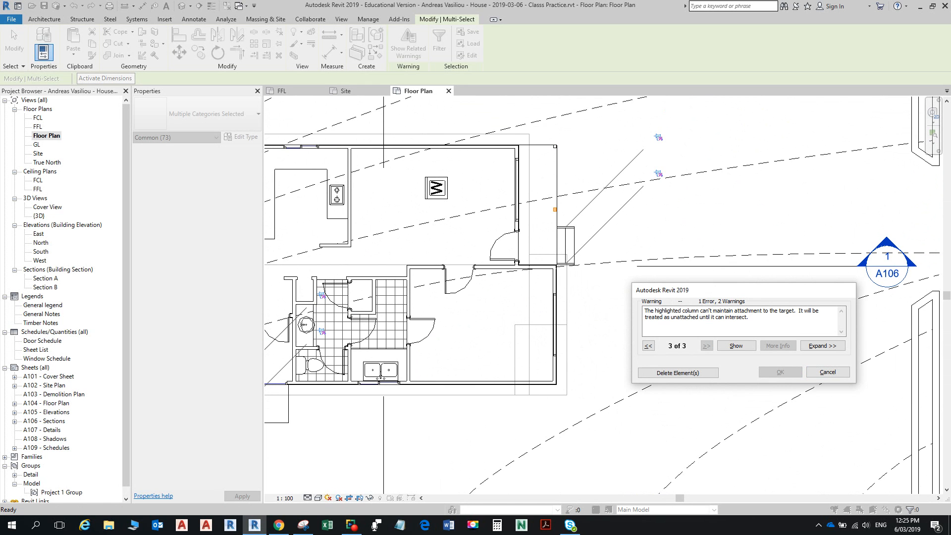
{"action": "left_click", "coordinate": [649, 346]}
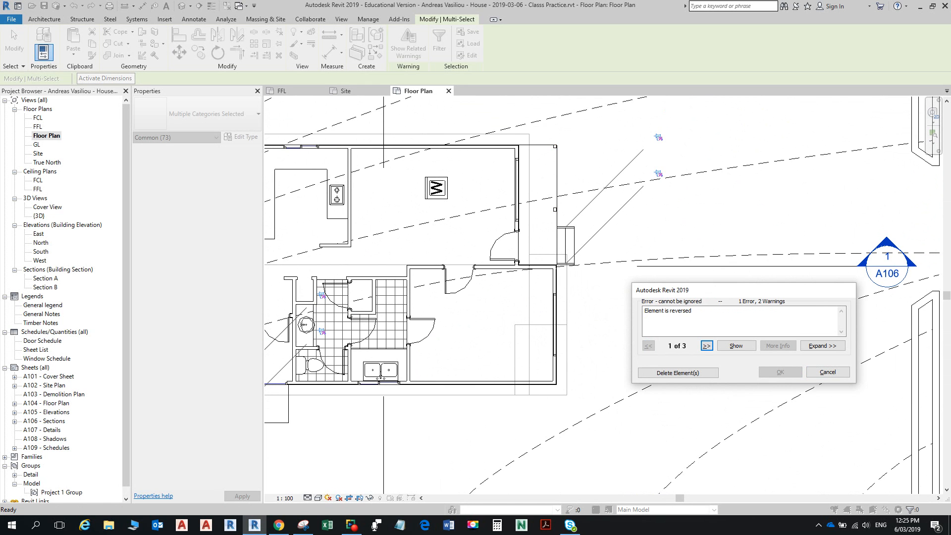
{"action": "scroll", "coordinate": [491, 256], "scroll_direction": "down", "scroll_amount": 3}
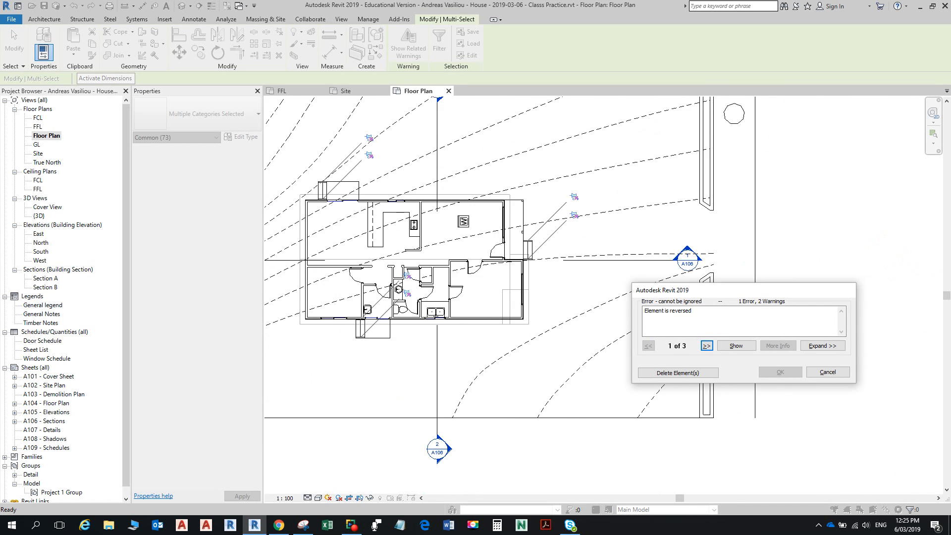
{"action": "middle_click_drag", "start_coordinate": [491, 255], "coordinate": [556, 248]}
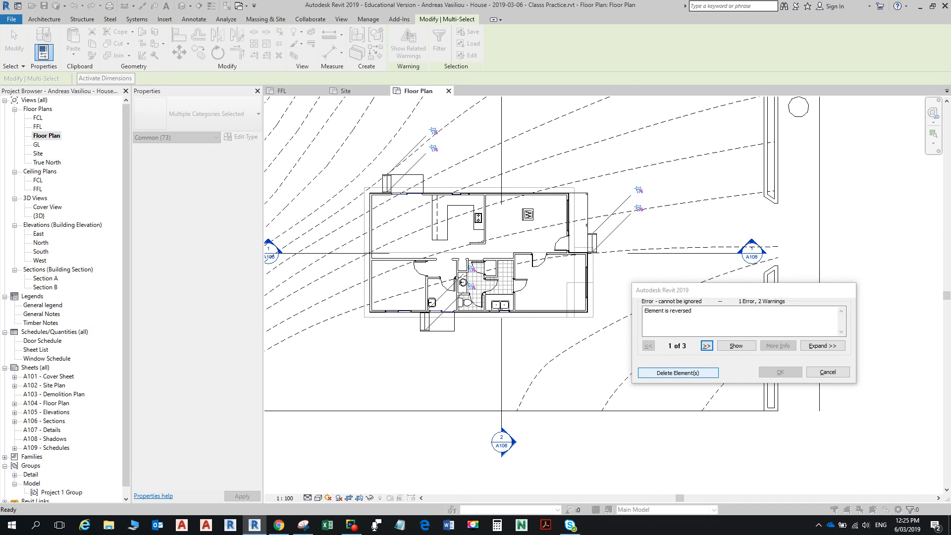
{"action": "left_click", "coordinate": [678, 373]}
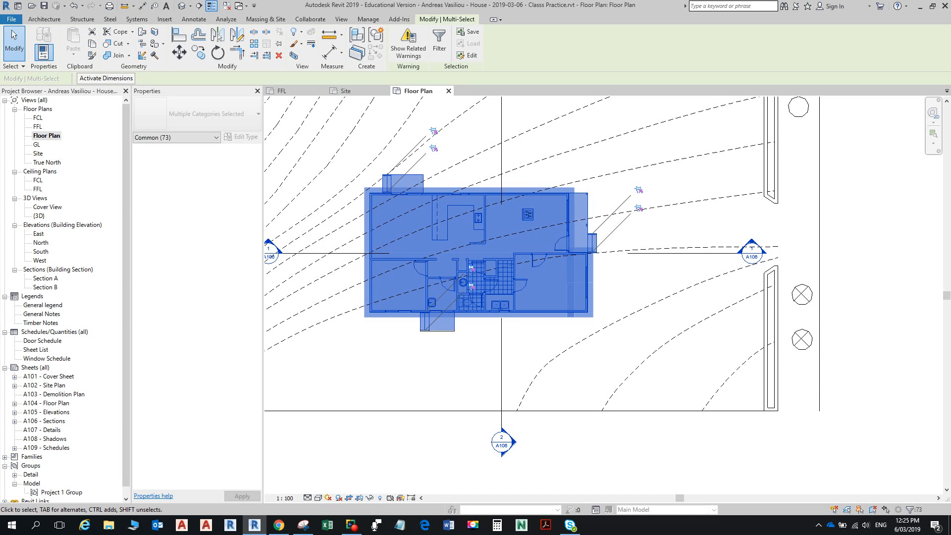
{"action": "key", "text": "Escape"}
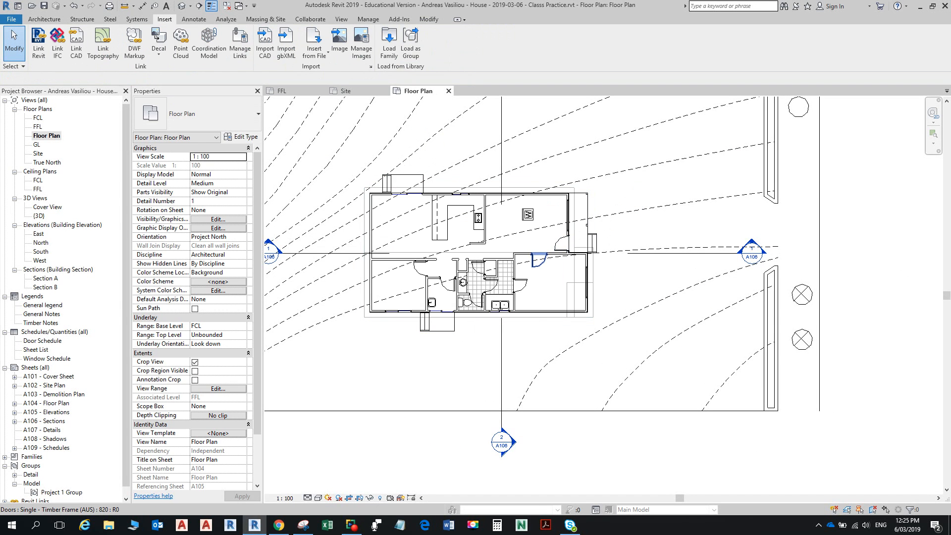
Step: Move the washer across the living room to the wall beside the veranda door
{"action": "scroll", "coordinate": [533, 245], "scroll_direction": "up", "scroll_amount": 1}
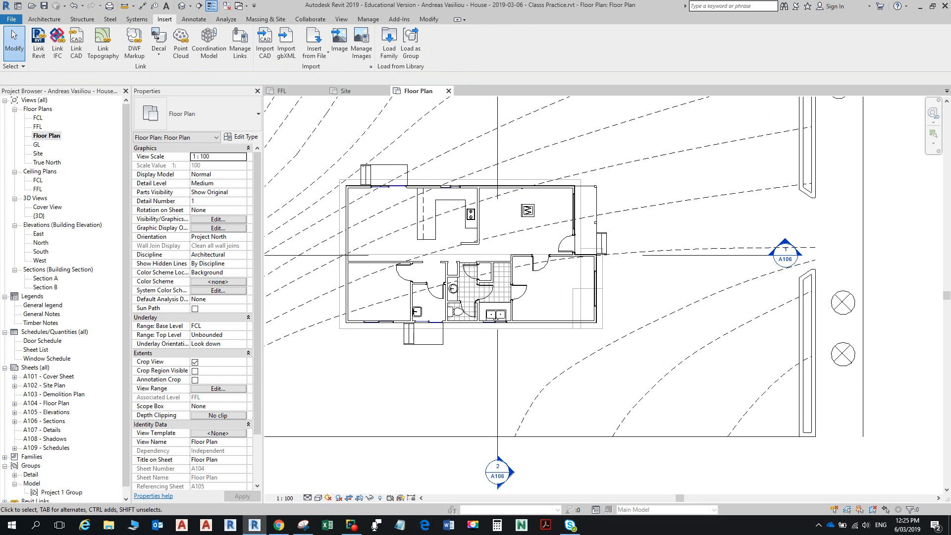
{"action": "scroll", "coordinate": [465, 213], "scroll_direction": "up", "scroll_amount": 3}
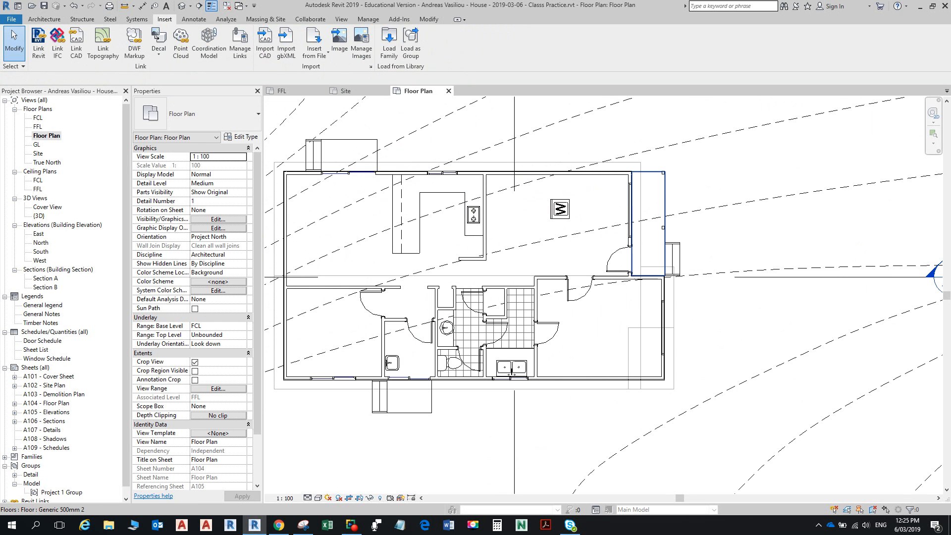
{"action": "scroll", "coordinate": [649, 230], "scroll_direction": "up", "scroll_amount": 1}
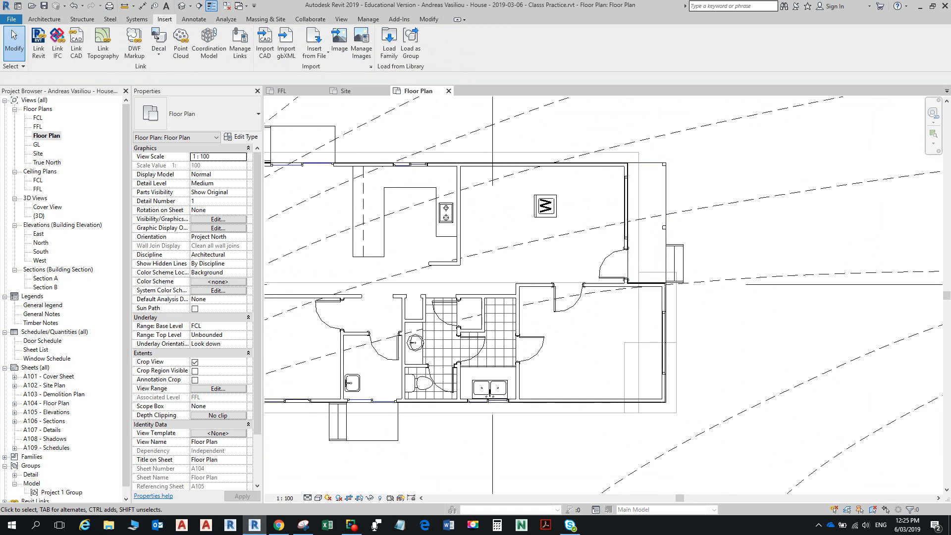
{"action": "scroll", "coordinate": [646, 214], "scroll_direction": "down", "scroll_amount": 4}
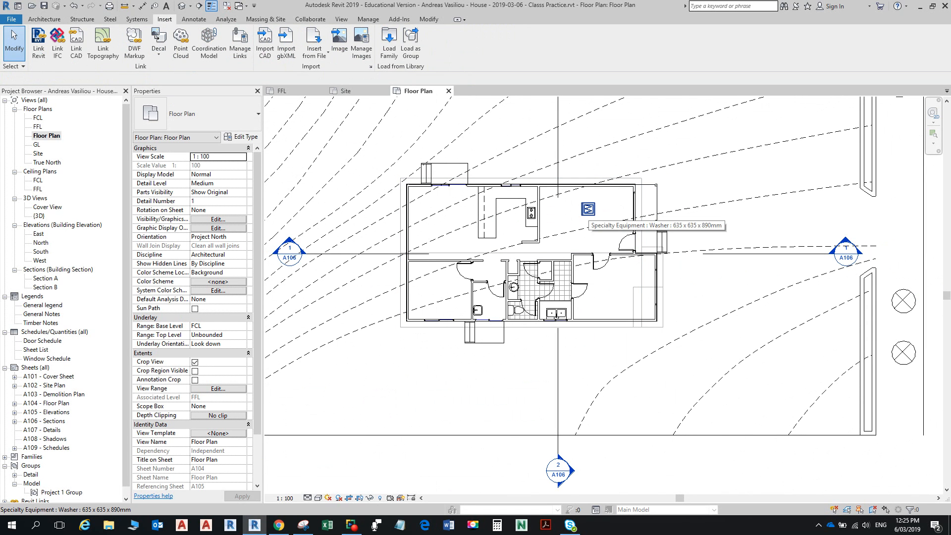
{"action": "left_click", "coordinate": [587, 209]}
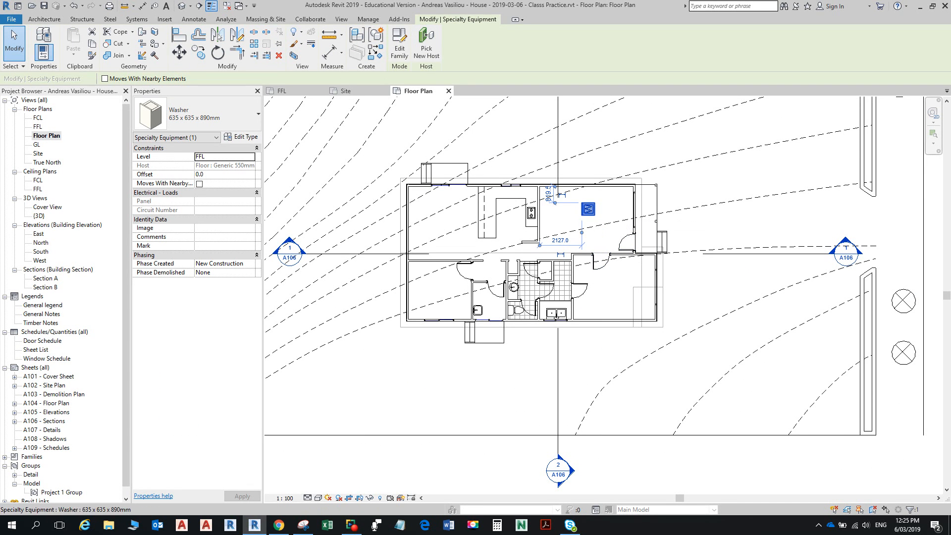
{"action": "left_click_drag", "start_coordinate": [588, 209], "coordinate": [633, 226]}
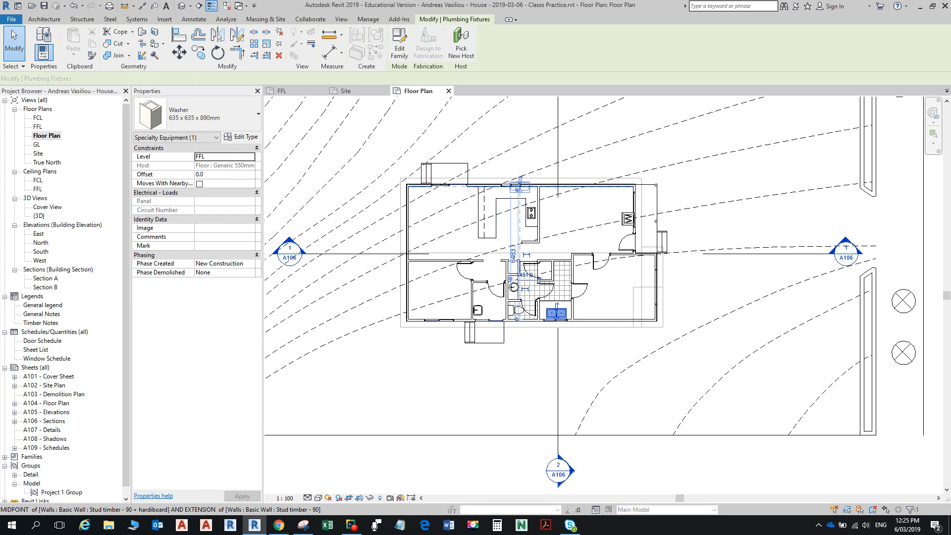
Step: Move the double kitchen sink onto the kitchen bench and the washer into the laundry beside the tub
{"action": "left_click", "coordinate": [557, 314]}
{"action": "left_click_drag", "start_coordinate": [505, 200], "coordinate": [505, 199]}
{"action": "left_click_drag", "start_coordinate": [627, 219], "coordinate": [483, 292]}
{"action": "scroll", "coordinate": [484, 291], "scroll_direction": "up", "scroll_amount": 8}
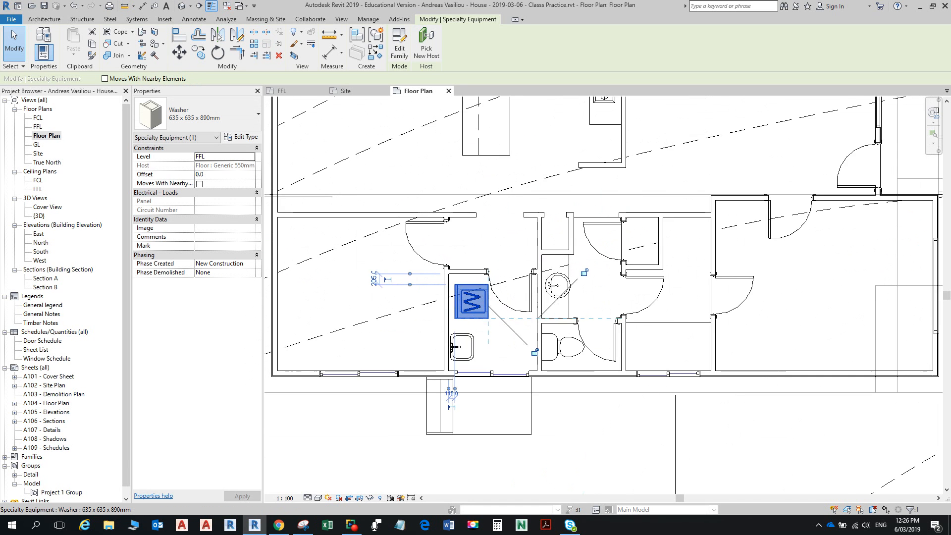
{"action": "key", "text": "Escape"}
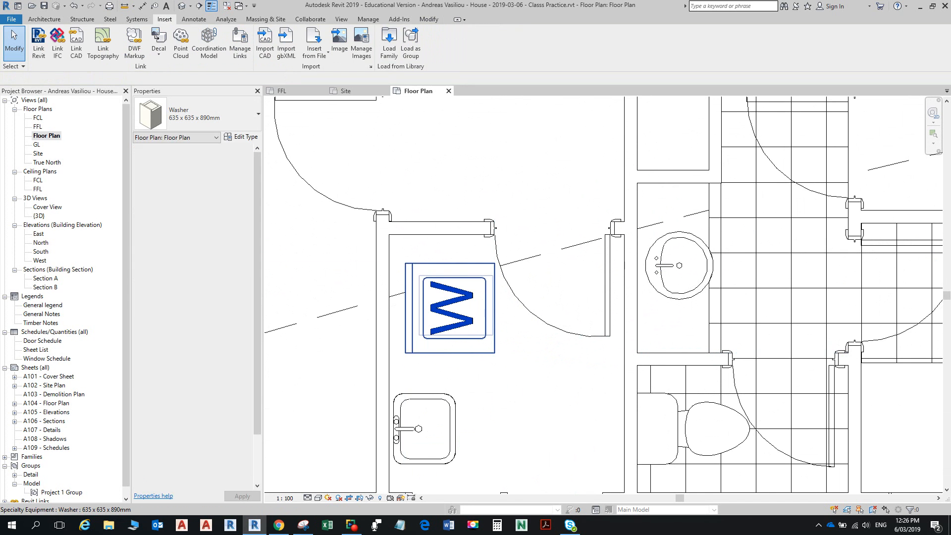
{"action": "left_click", "coordinate": [484, 291]}
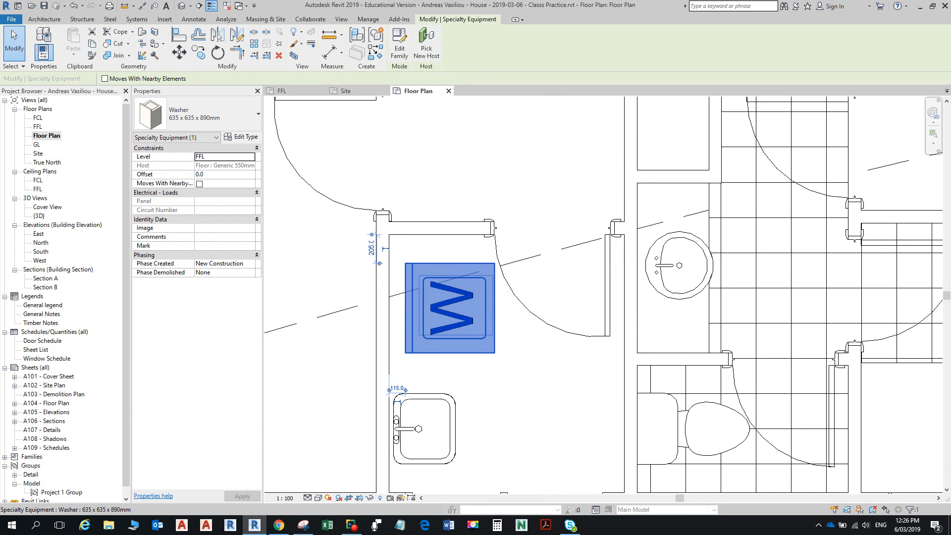
{"action": "scroll", "coordinate": [448, 297], "scroll_direction": "down", "scroll_amount": 6}
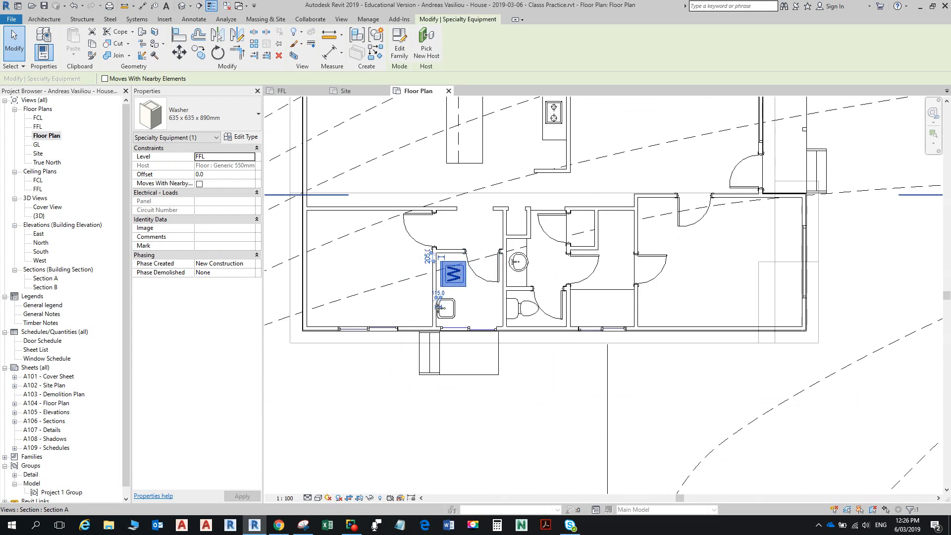
Step: Flip the double kitchen sink so its taps face the external wall and align it with the kitchen window
{"action": "scroll", "coordinate": [484, 163], "scroll_direction": "up", "scroll_amount": 3}
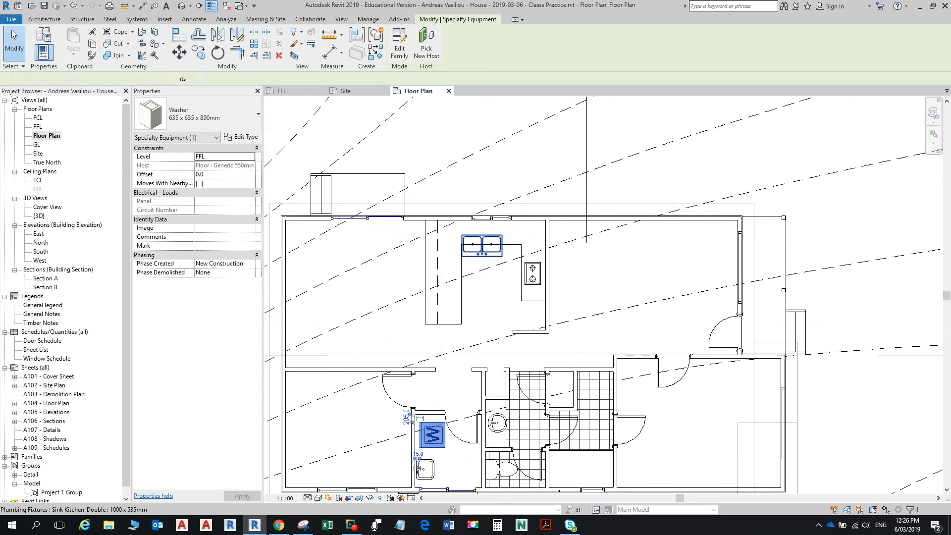
{"action": "left_click", "coordinate": [483, 246]}
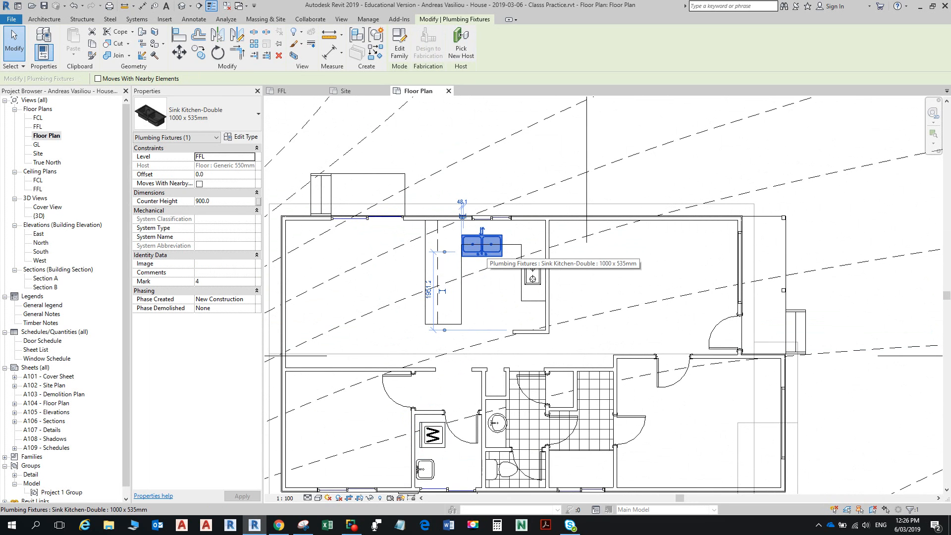
{"action": "key", "text": "space"}
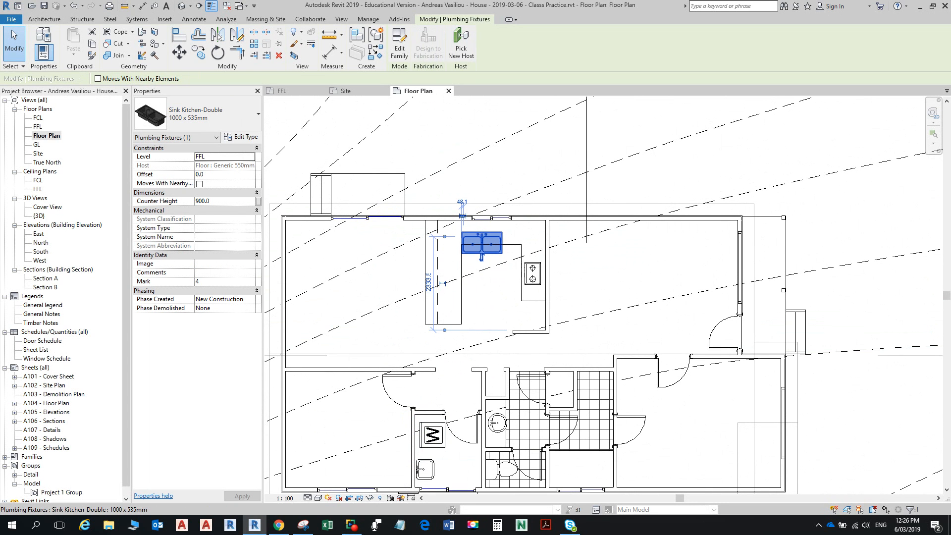
{"action": "mouse_move", "coordinate": [500, 236]}
{"action": "left_mouse_down"}
{"action": "mouse_move", "coordinate": [509, 220]}
{"action": "mouse_move", "coordinate": [499, 227]}
{"action": "left_mouse_up"}
{"action": "scroll", "coordinate": [499, 229], "scroll_direction": "up", "scroll_amount": 3}
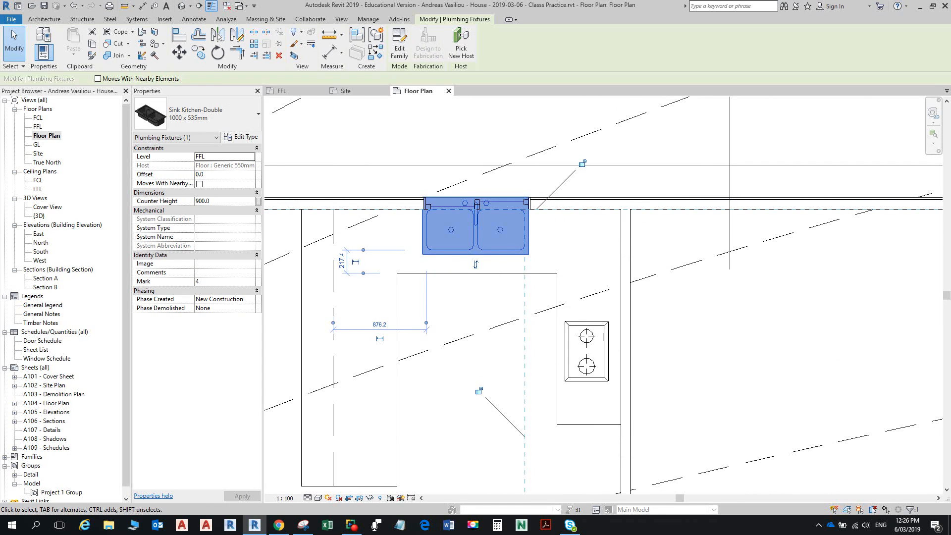
Step: Nudge the double kitchen sink off the external wall so its back edge meets the wall's inner face
{"action": "key", "text": "Down"}
{"action": "key", "text": "Down"}
{"action": "key", "text": "Down"}
{"action": "key", "text": "Down"}
{"action": "key", "text": "Down"}
{"action": "key", "text": "Down"}
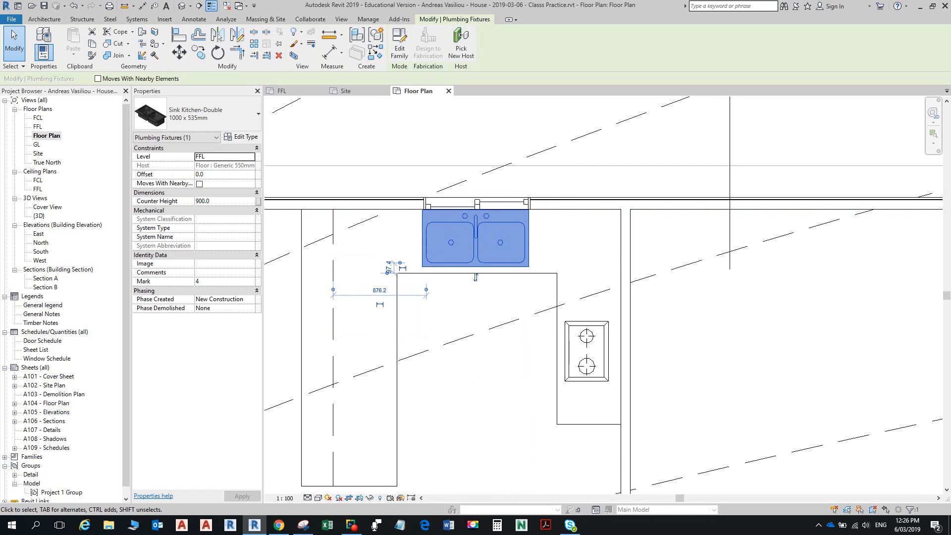
Step: Open the 3D view and examine how the house sits on the site and how high the linked survey's topography lies
{"action": "scroll", "coordinate": [475, 277], "scroll_direction": "down", "scroll_amount": 5}
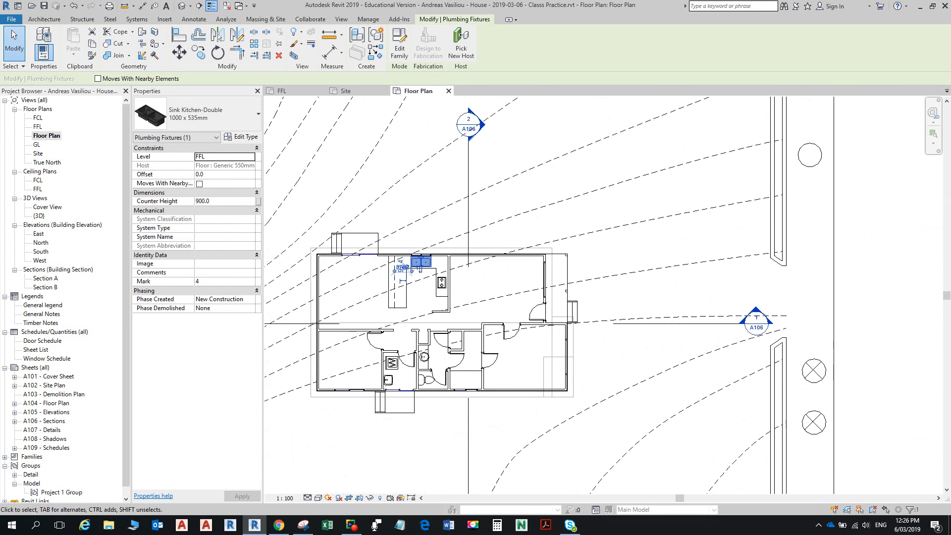
{"action": "middle_click_drag", "start_coordinate": [511, 331], "coordinate": [536, 312]}
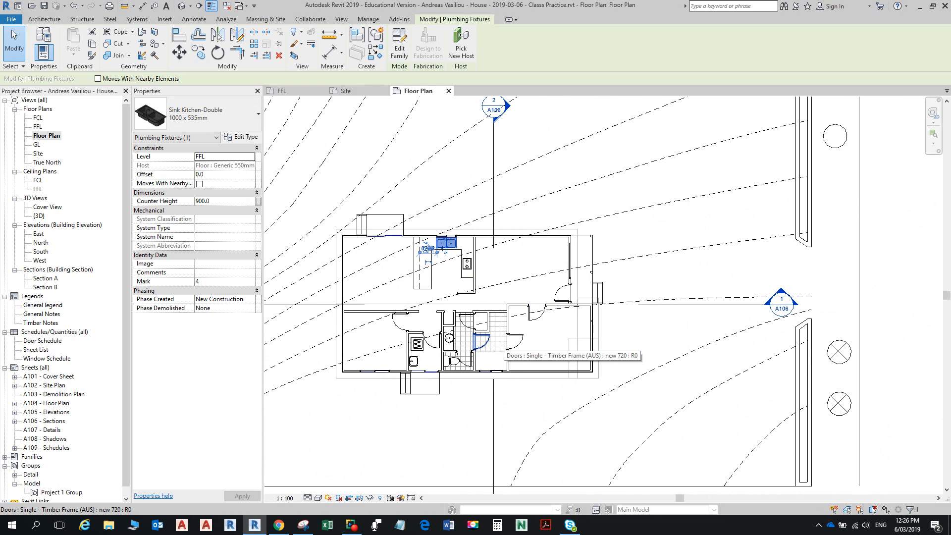
{"action": "scroll", "coordinate": [518, 257], "scroll_direction": "down", "scroll_amount": 3}
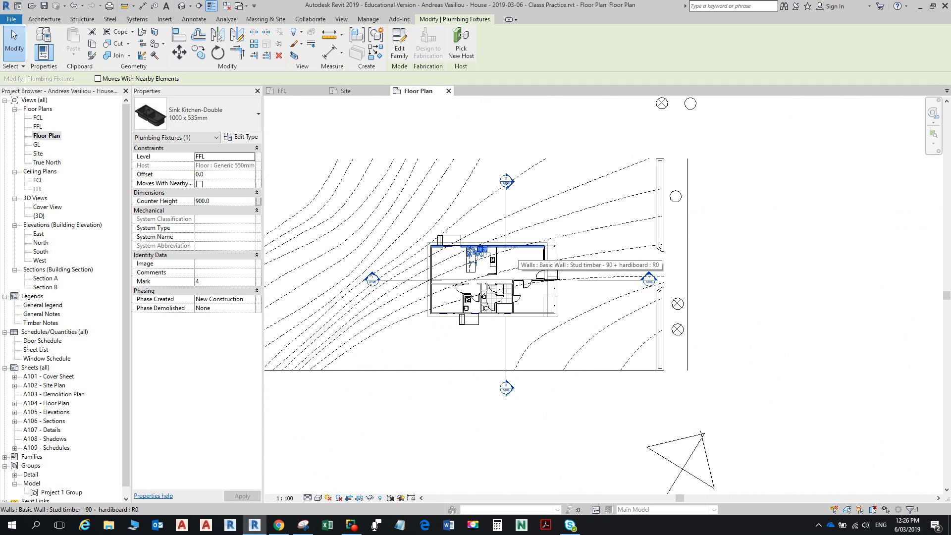
{"action": "left_click", "coordinate": [182, 5]}
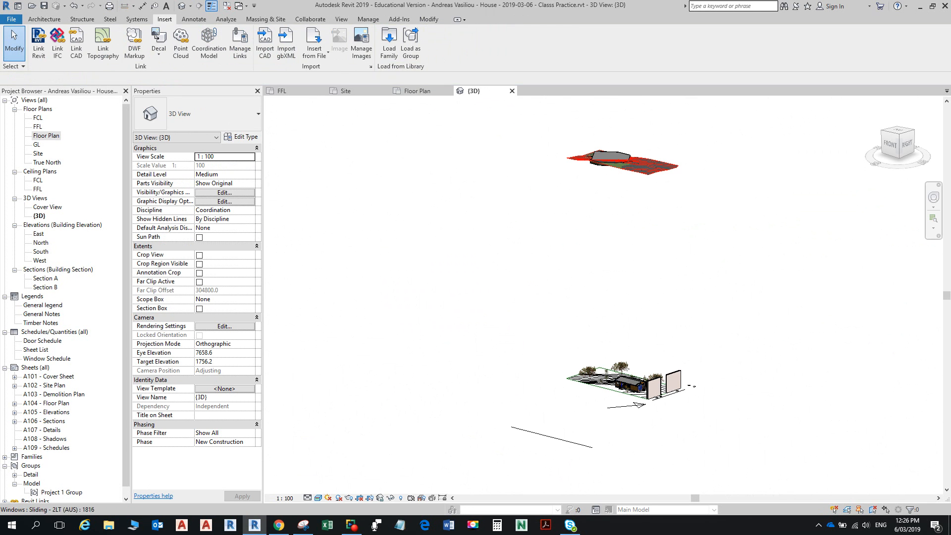
{"action": "scroll", "coordinate": [639, 391], "scroll_direction": "up", "scroll_amount": 4}
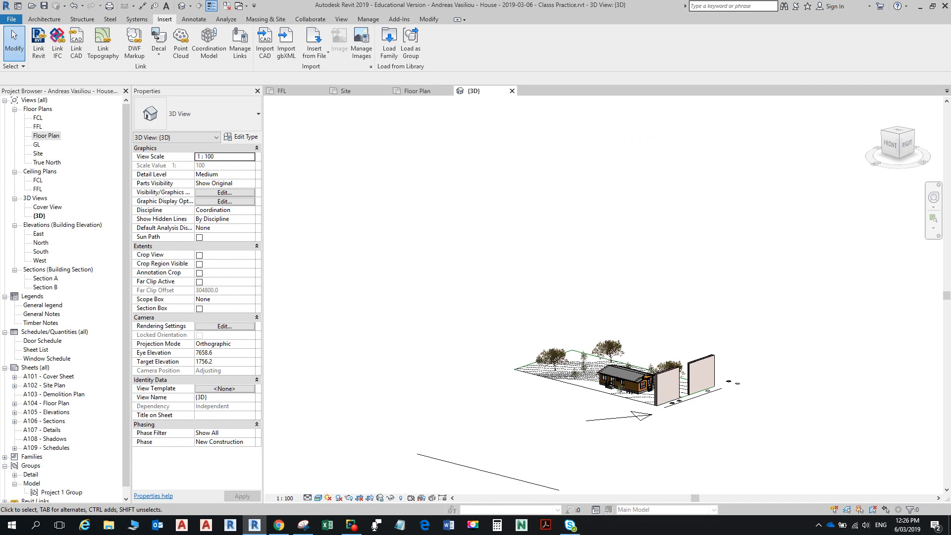
{"action": "scroll", "coordinate": [638, 252], "scroll_direction": "down", "scroll_amount": 1}
{"action": "scroll", "coordinate": [633, 262], "scroll_direction": "down", "scroll_amount": 2}
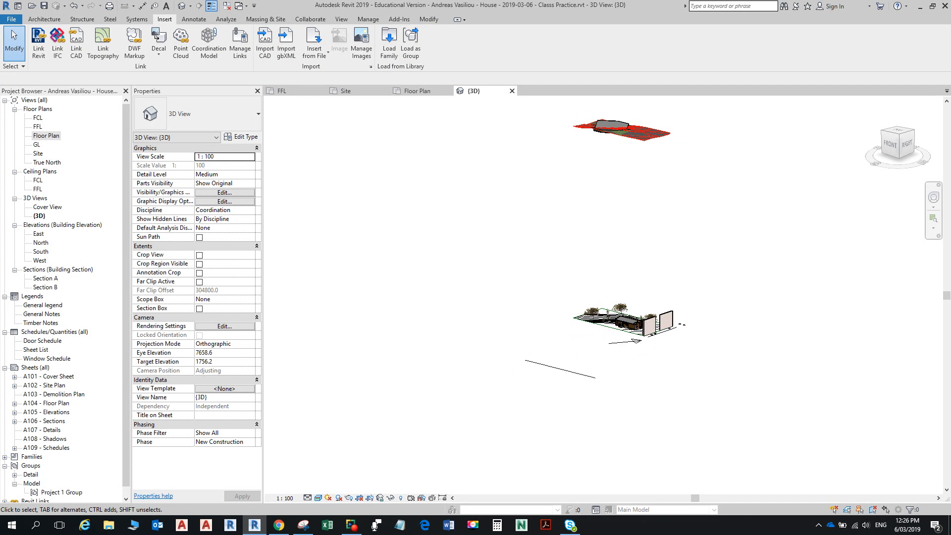
{"action": "scroll", "coordinate": [649, 349], "scroll_direction": "up", "scroll_amount": 2}
{"action": "scroll", "coordinate": [644, 329], "scroll_direction": "up", "scroll_amount": 8}
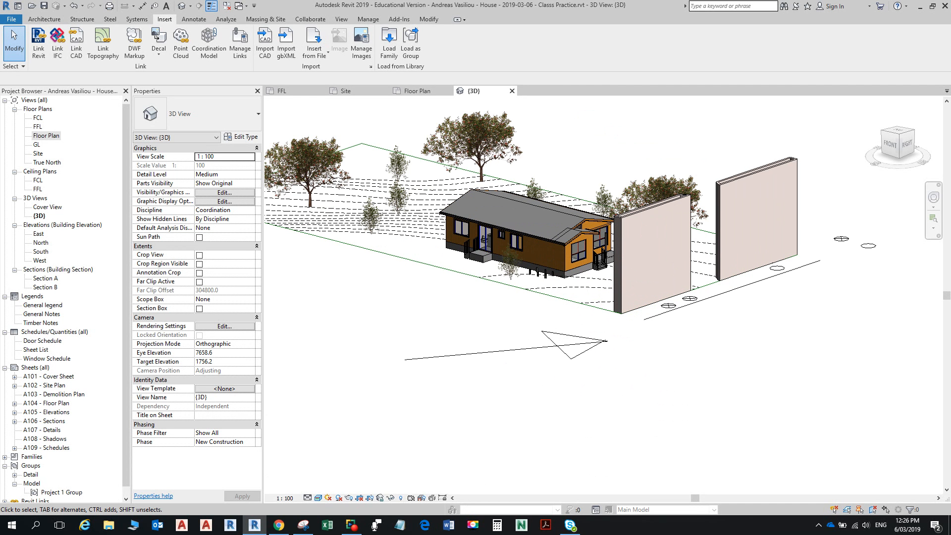
{"action": "scroll", "coordinate": [505, 256], "scroll_direction": "down", "scroll_amount": 2}
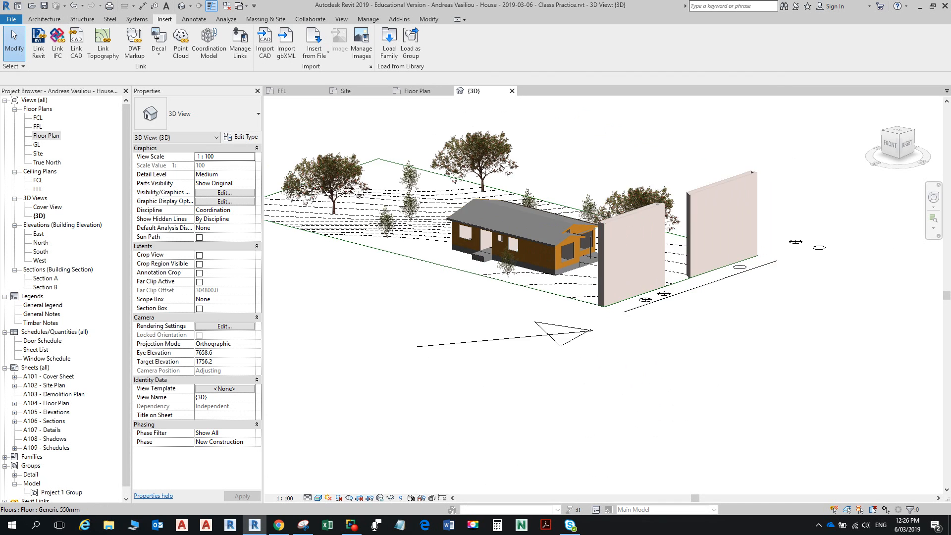
{"action": "scroll", "coordinate": [549, 218], "scroll_direction": "down", "scroll_amount": 7}
{"action": "middle_click_drag", "start_coordinate": [549, 218], "coordinate": [570, 423]}
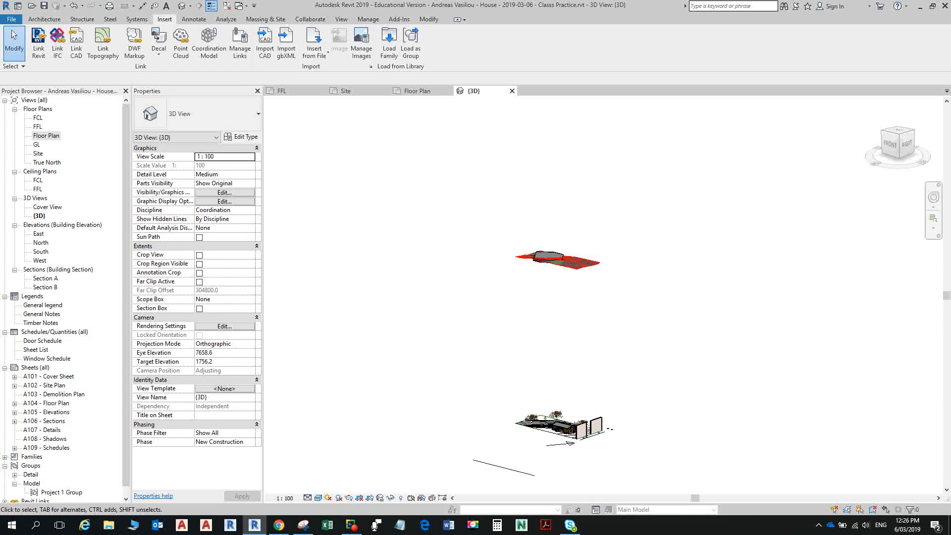
{"action": "scroll", "coordinate": [574, 250], "scroll_direction": "down", "scroll_amount": 2}
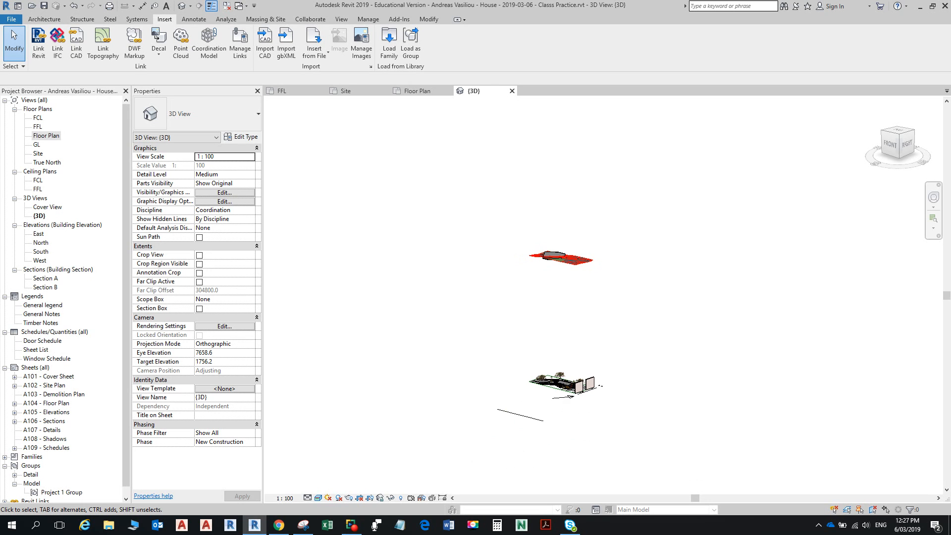
{"action": "scroll", "coordinate": [548, 250], "scroll_direction": "down", "scroll_amount": 2}
{"action": "middle_click_drag", "start_coordinate": [547, 250], "coordinate": [558, 179]}
{"action": "scroll", "coordinate": [562, 334], "scroll_direction": "up", "scroll_amount": 2}
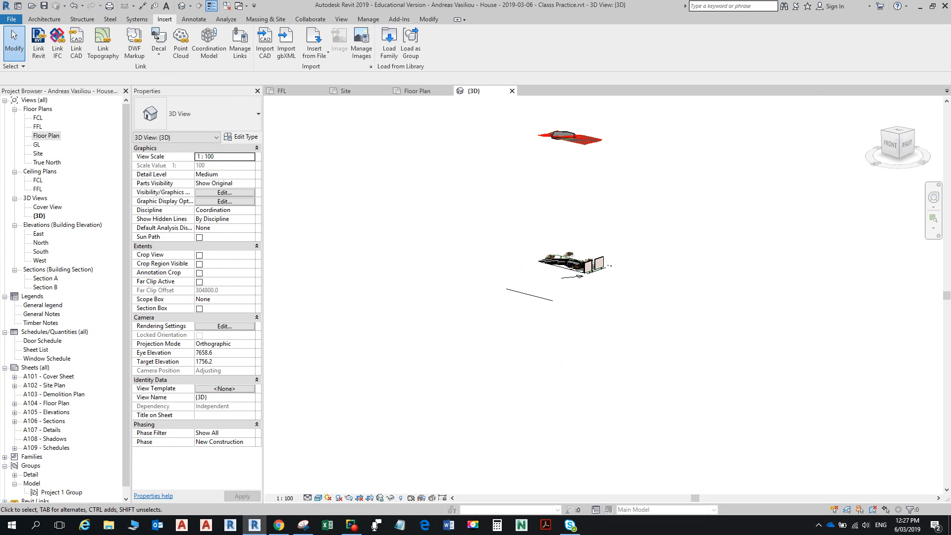
Step: Open the Site floor plan and examine the house together with the linked survey's contours and pad
{"action": "double_click", "coordinate": [38, 153]}
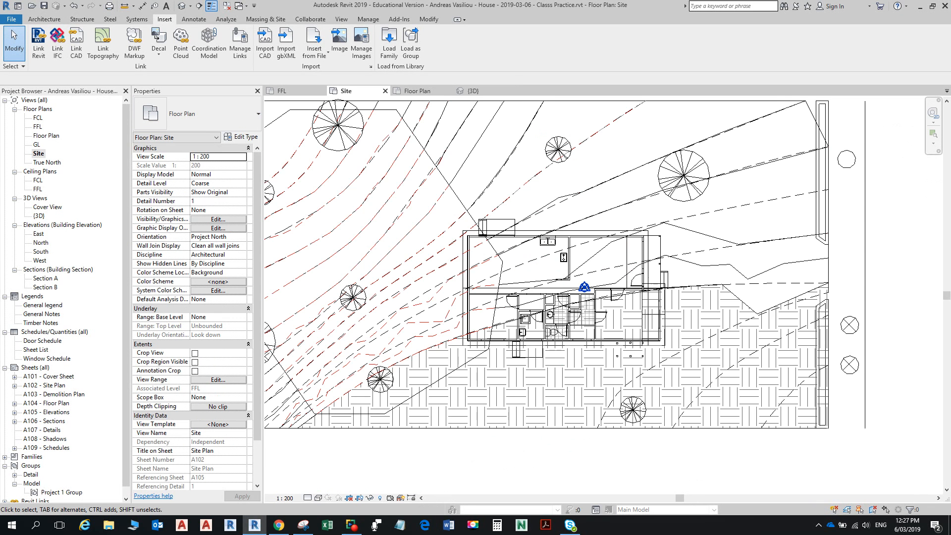
{"action": "scroll", "coordinate": [511, 197], "scroll_direction": "down", "scroll_amount": 3}
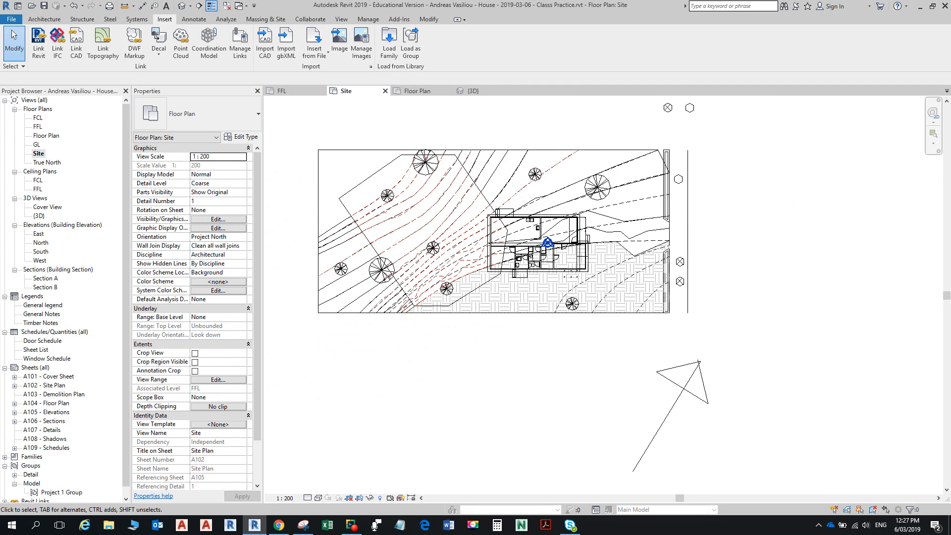
{"action": "scroll", "coordinate": [315, 244], "scroll_direction": "down", "scroll_amount": 1}
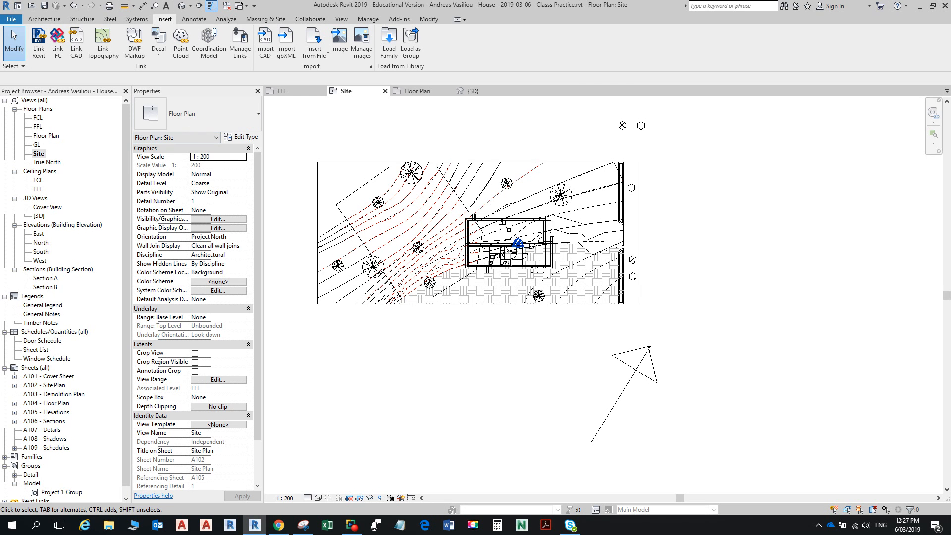
Step: Open the South elevation and turn off its crop view
{"action": "double_click", "coordinate": [41, 251]}
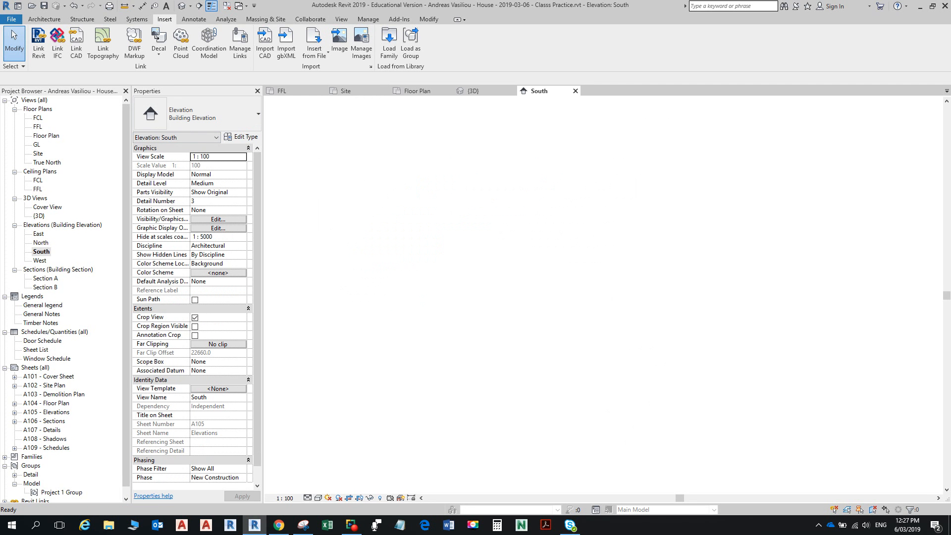
{"action": "scroll", "coordinate": [678, 233], "scroll_direction": "down", "scroll_amount": 10}
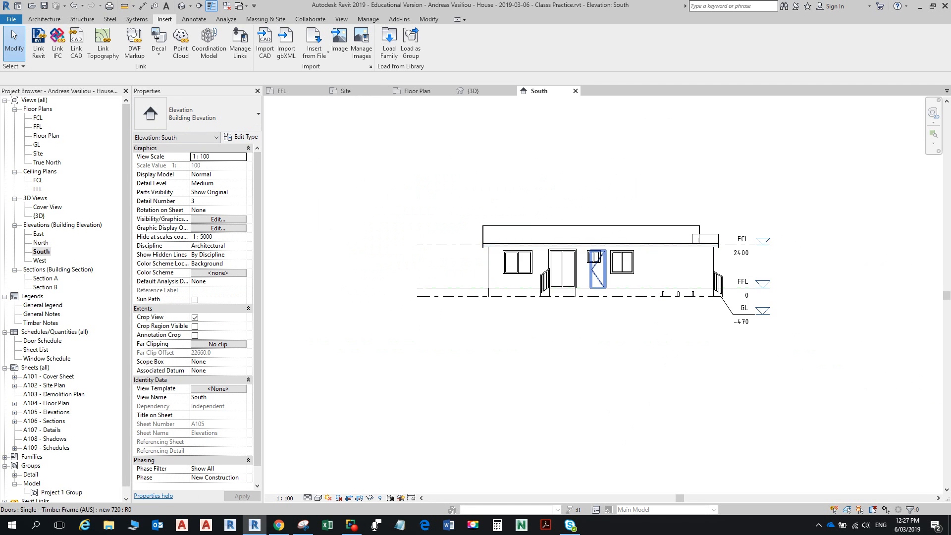
{"action": "middle_click_drag", "start_coordinate": [687, 237], "coordinate": [675, 343]}
{"action": "left_click", "coordinate": [194, 317]}
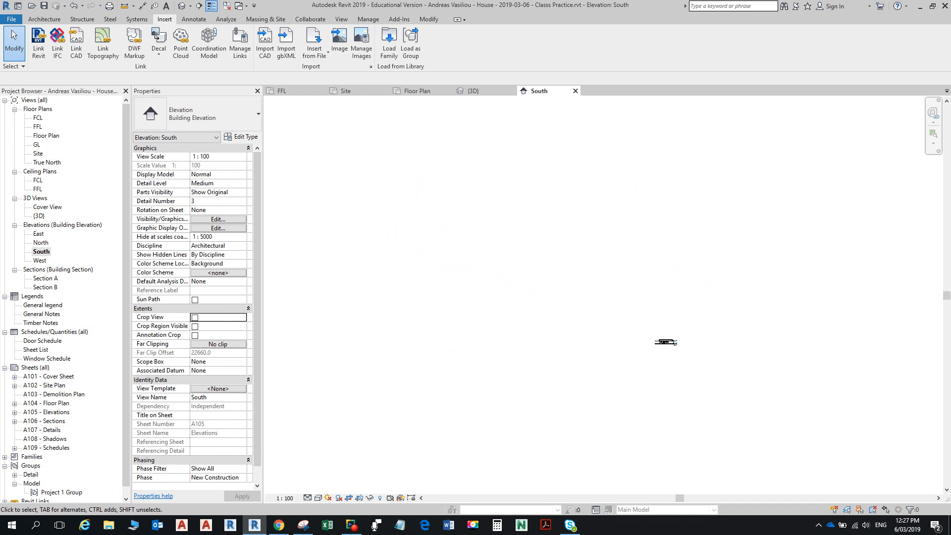
Step: Examine the house levels, the site survey levels and the linked topography's height in the South elevation
{"action": "scroll", "coordinate": [675, 343], "scroll_direction": "up", "scroll_amount": 2}
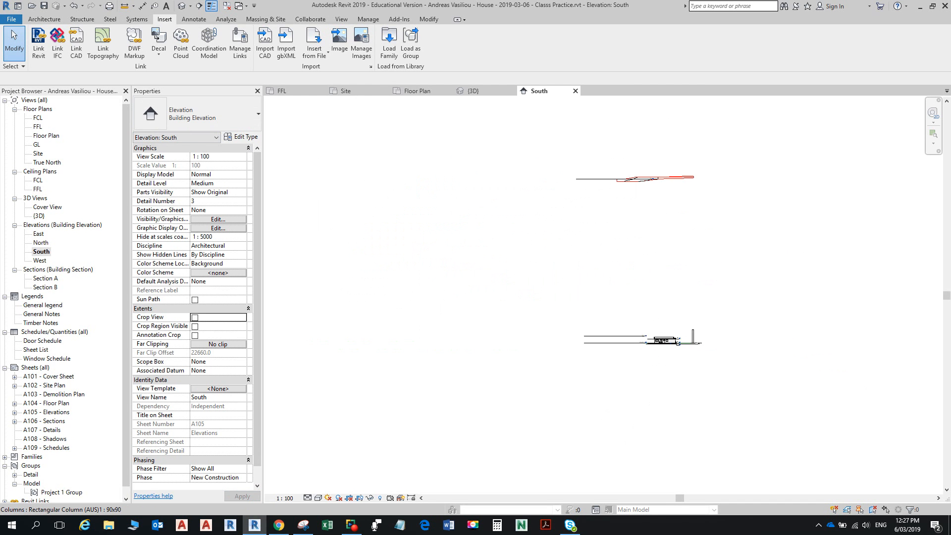
{"action": "scroll", "coordinate": [678, 342], "scroll_direction": "up", "scroll_amount": 7}
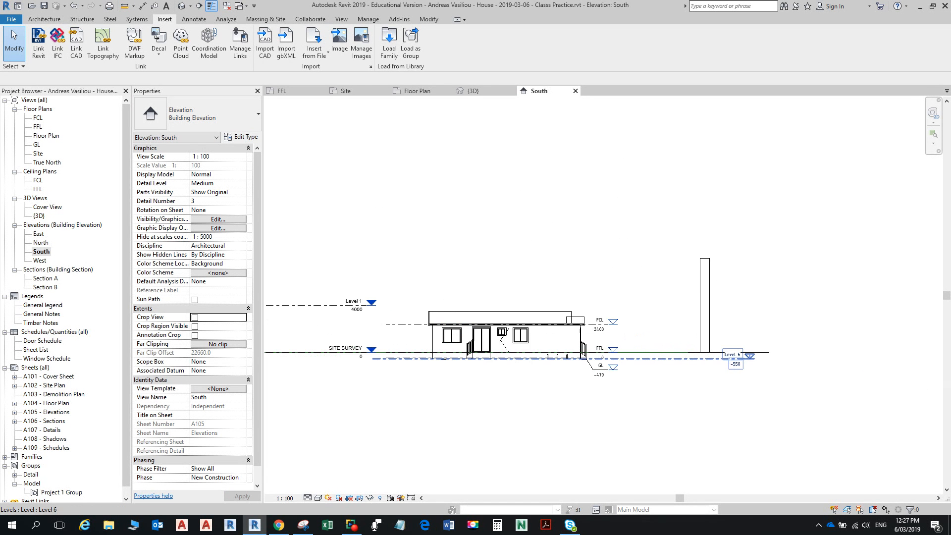
{"action": "scroll", "coordinate": [537, 191], "scroll_direction": "down", "scroll_amount": 5}
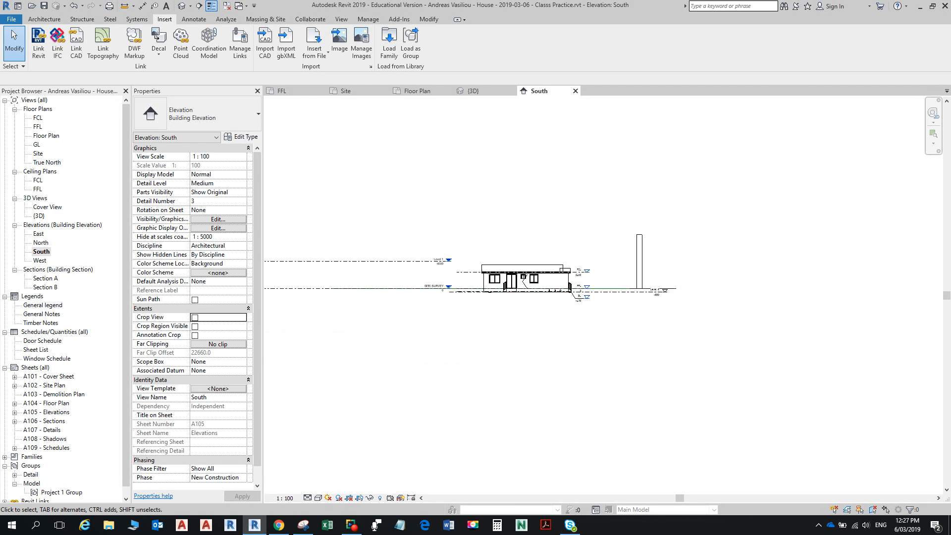
{"action": "middle_click_drag", "start_coordinate": [537, 191], "coordinate": [547, 370]}
{"action": "scroll", "coordinate": [552, 233], "scroll_direction": "down", "scroll_amount": 3}
{"action": "middle_click_drag", "start_coordinate": [552, 232], "coordinate": [554, 322]}
{"action": "scroll", "coordinate": [539, 227], "scroll_direction": "up", "scroll_amount": 3}
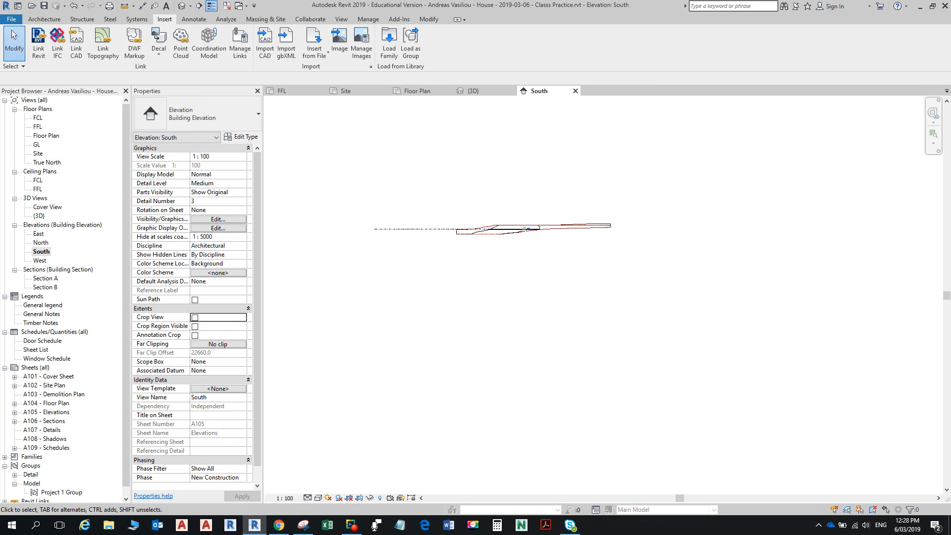
Step: Return to the Site floor plan and set its visual style to Hidden Line
{"action": "double_click", "coordinate": [38, 153]}
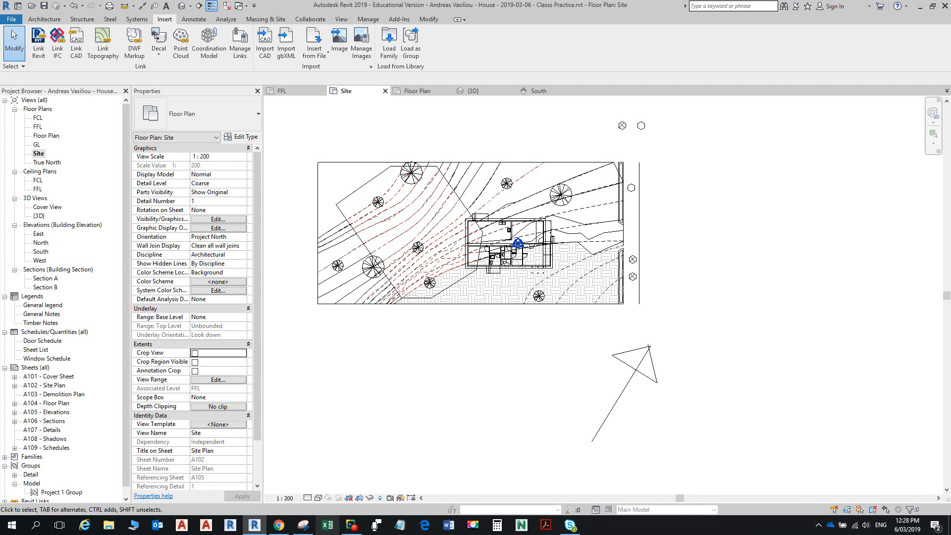
{"action": "left_click", "coordinate": [318, 498]}
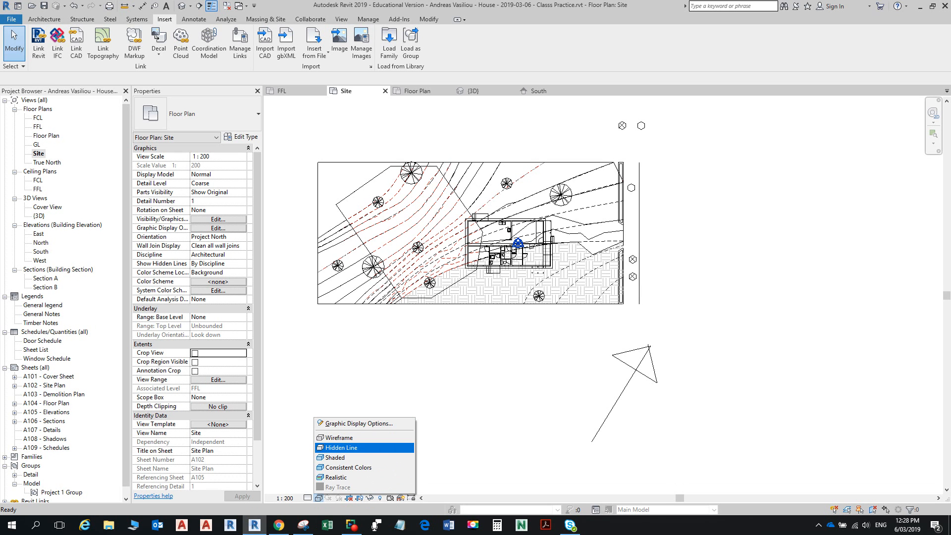
{"action": "left_click", "coordinate": [341, 447]}
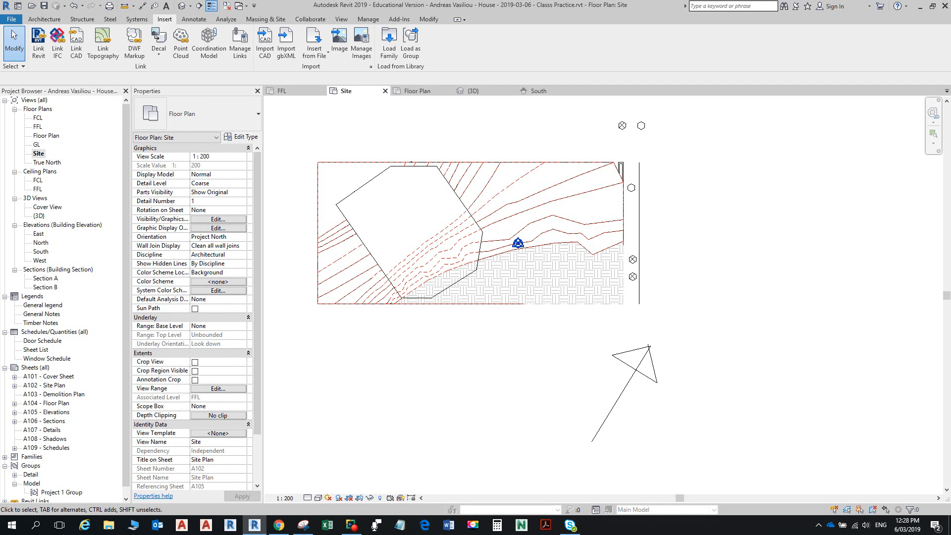
Step: Turn off the Topography model category in the Site floor plan's Visibility/Graphic Overrides
{"action": "key", "text": "v"}
{"action": "key", "text": "v"}
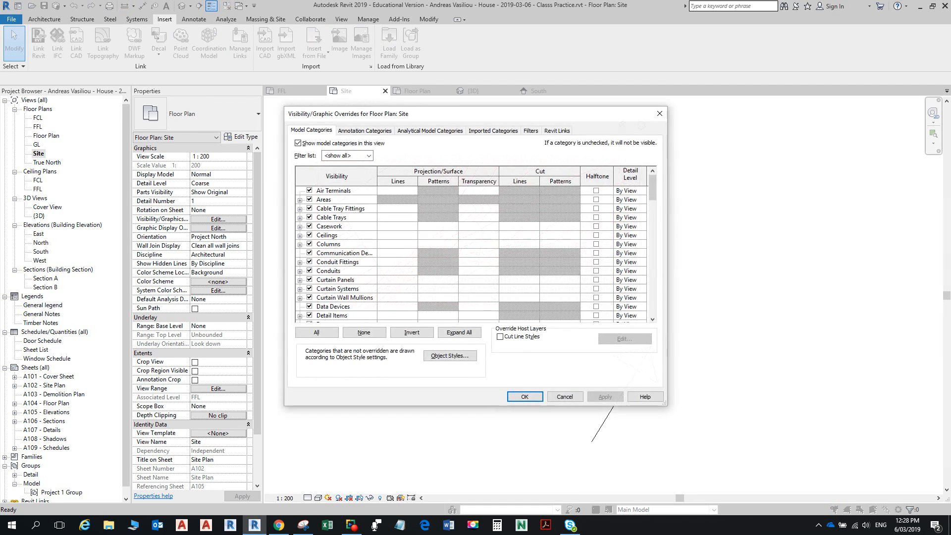
{"action": "left_click", "coordinate": [300, 289]}
{"action": "key", "text": "t"}
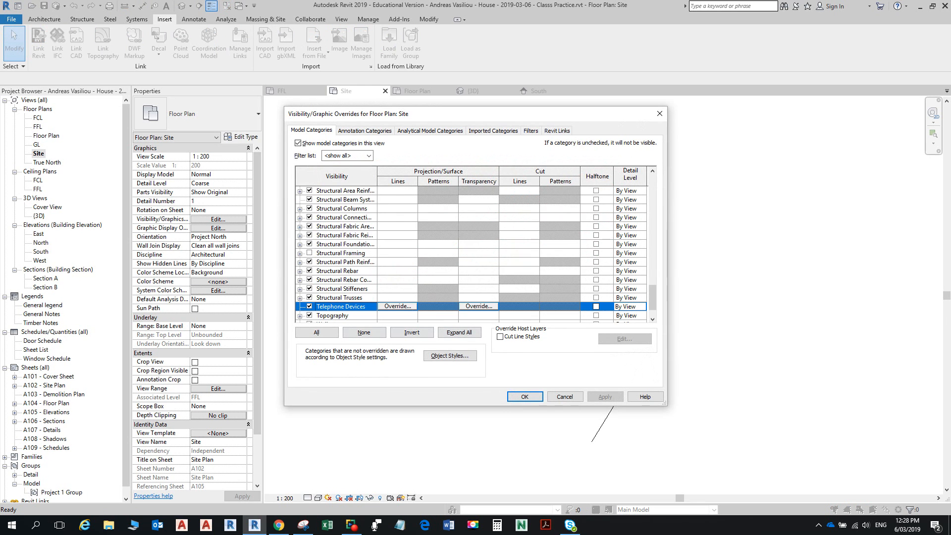
{"action": "scroll", "coordinate": [471, 253], "scroll_direction": "down", "scroll_amount": 1}
{"action": "left_click", "coordinate": [310, 288]}
{"action": "left_click", "coordinate": [524, 396]}
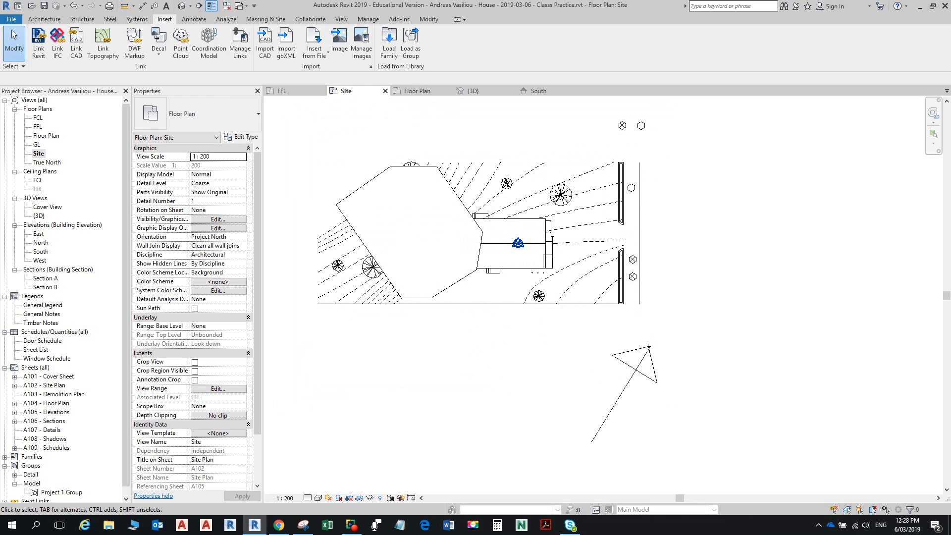
Step: Select the large polygonal pad inside the linked survey and hide it in the Site floor plan
{"action": "scroll", "coordinate": [511, 322], "scroll_direction": "down", "scroll_amount": 4}
{"action": "middle_click_drag", "start_coordinate": [511, 322], "coordinate": [550, 363]}
{"action": "scroll", "coordinate": [539, 329], "scroll_direction": "up", "scroll_amount": 3}
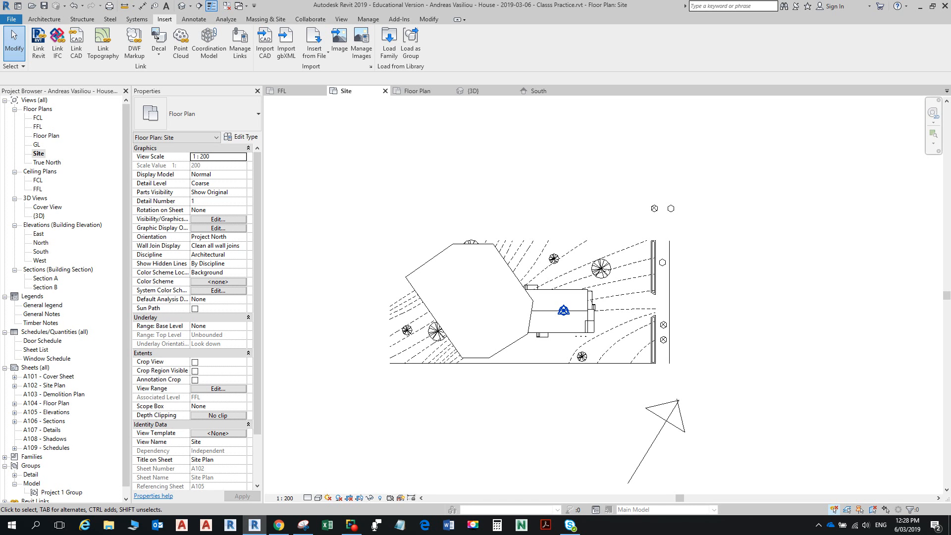
{"action": "key", "text": "Tab"}
{"action": "left_click", "coordinate": [441, 257]}
{"action": "right_click", "coordinate": [442, 258]}
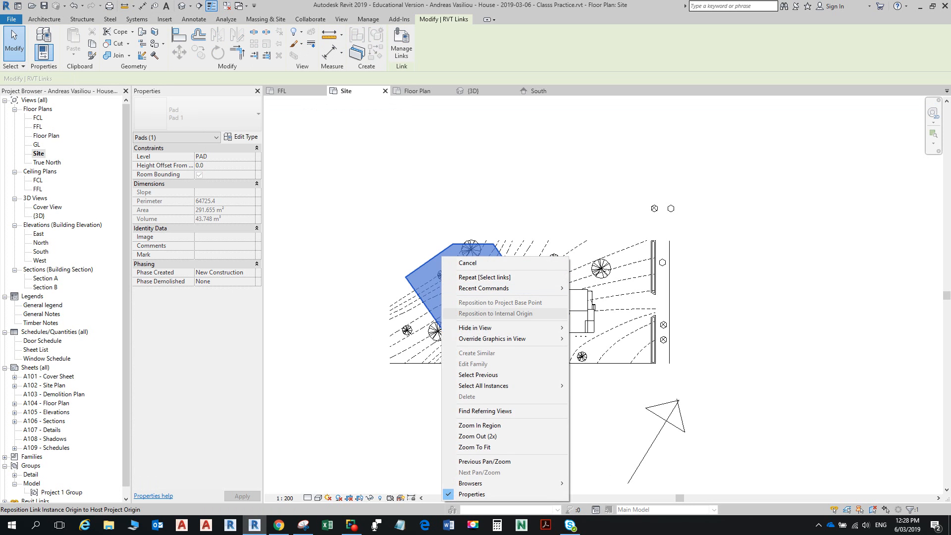
{"action": "mouse_move", "coordinate": [495, 328]}
{"action": "left_click", "coordinate": [595, 339]}
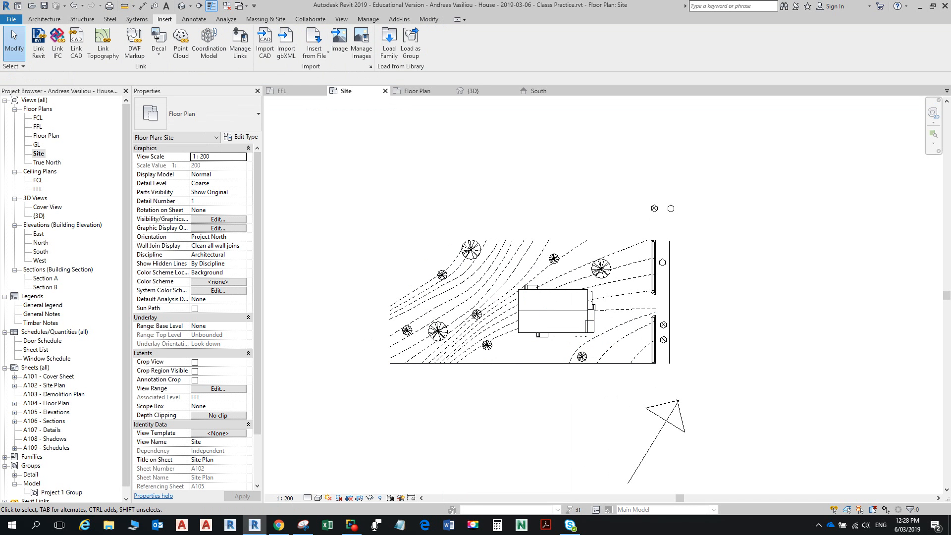
Step: Review the Site floor plan, check the True North floor plan, and return to the Site floor plan
{"action": "scroll", "coordinate": [632, 234], "scroll_direction": "down", "scroll_amount": 2}
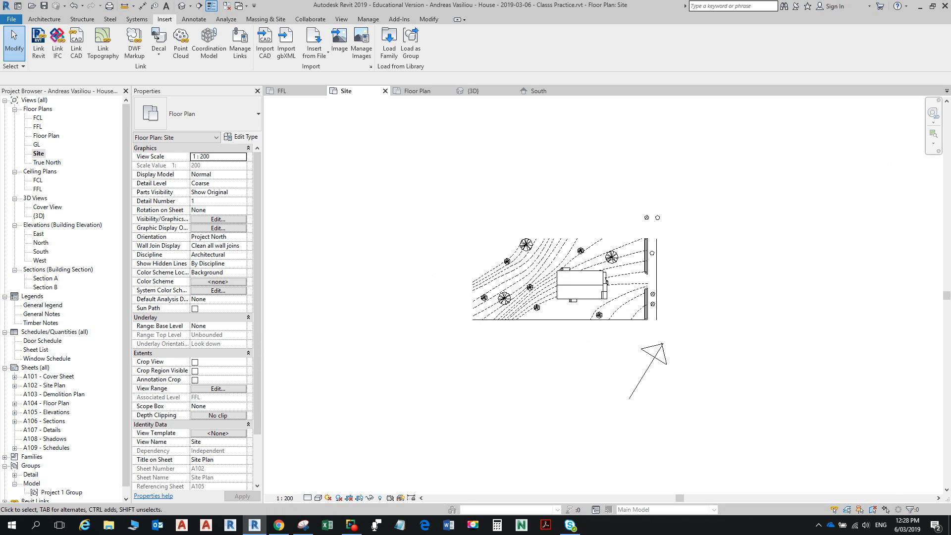
{"action": "scroll", "coordinate": [649, 256], "scroll_direction": "up", "scroll_amount": 2}
{"action": "scroll", "coordinate": [649, 256], "scroll_direction": "up", "scroll_amount": 2}
{"action": "scroll", "coordinate": [648, 256], "scroll_direction": "down", "scroll_amount": 3}
{"action": "middle_click_drag", "start_coordinate": [649, 256], "coordinate": [710, 287]}
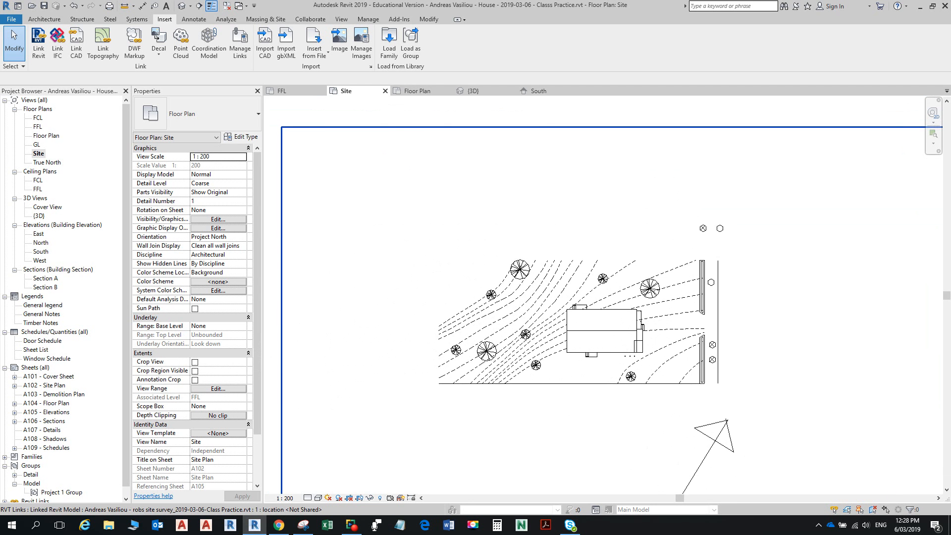
{"action": "double_click", "coordinate": [46, 162]}
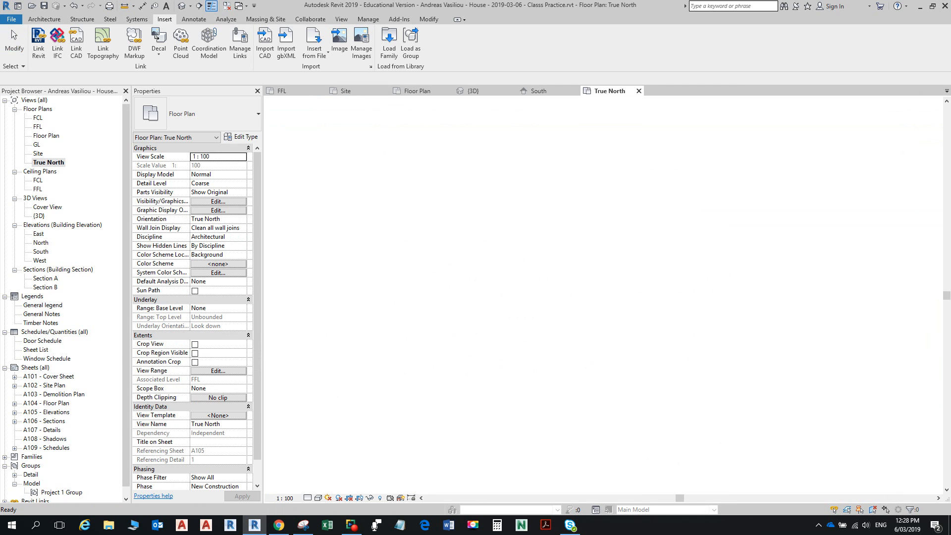
{"action": "scroll", "coordinate": [564, 240], "scroll_direction": "down", "scroll_amount": 2}
{"action": "middle_click_drag", "start_coordinate": [564, 240], "coordinate": [586, 320]}
{"action": "left_click", "coordinate": [37, 153]}
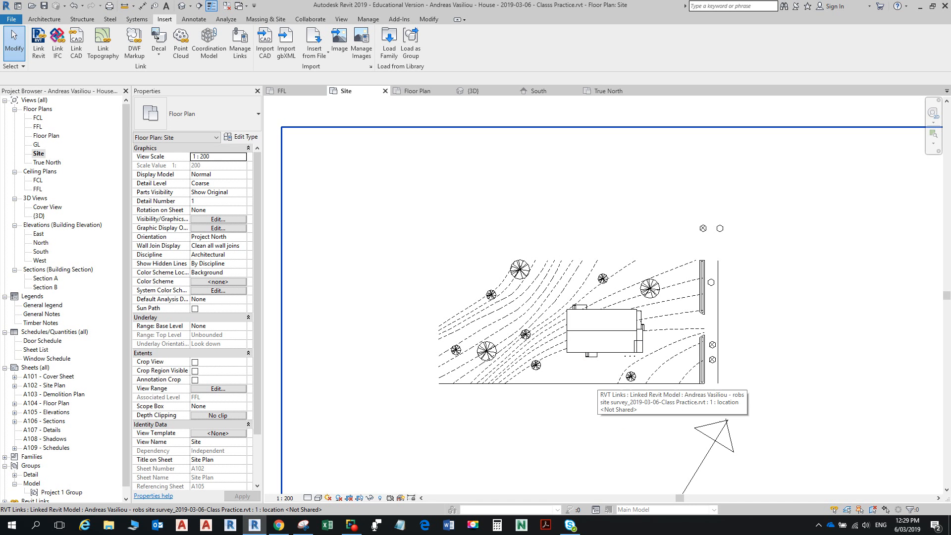
{"action": "scroll", "coordinate": [597, 380], "scroll_direction": "up", "scroll_amount": 2}
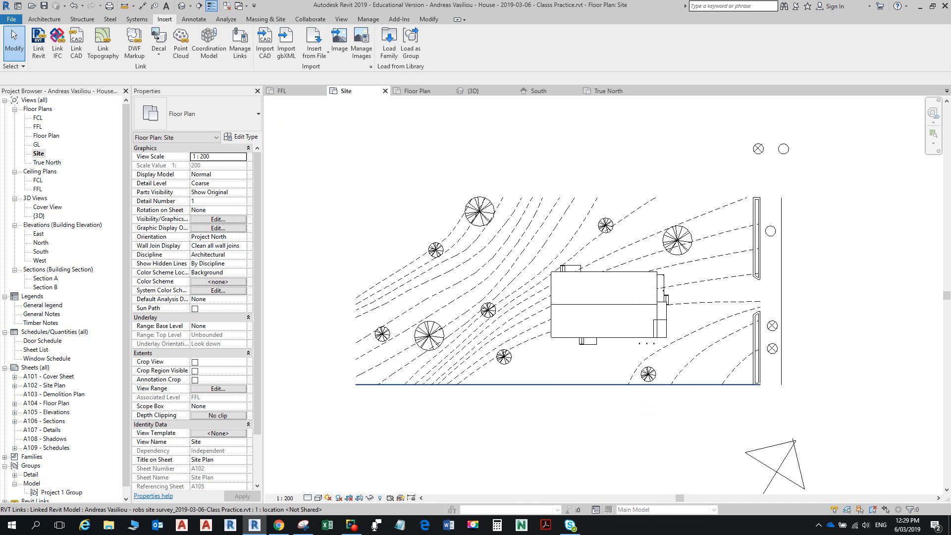
Step: Check the linked survey's lower boundary line and look through the Site plan's annotation category visibility settings
{"action": "left_click", "coordinate": [597, 385]}
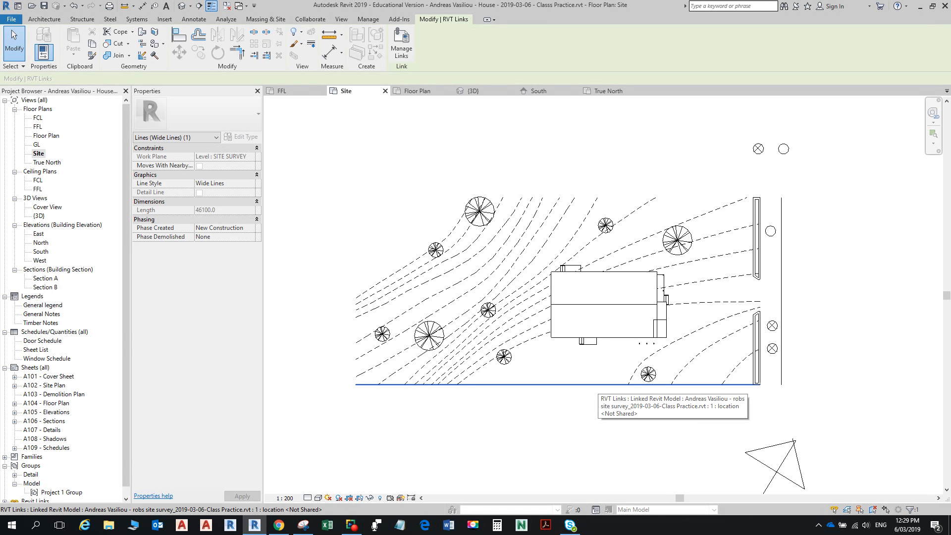
{"action": "key", "text": "Escape"}
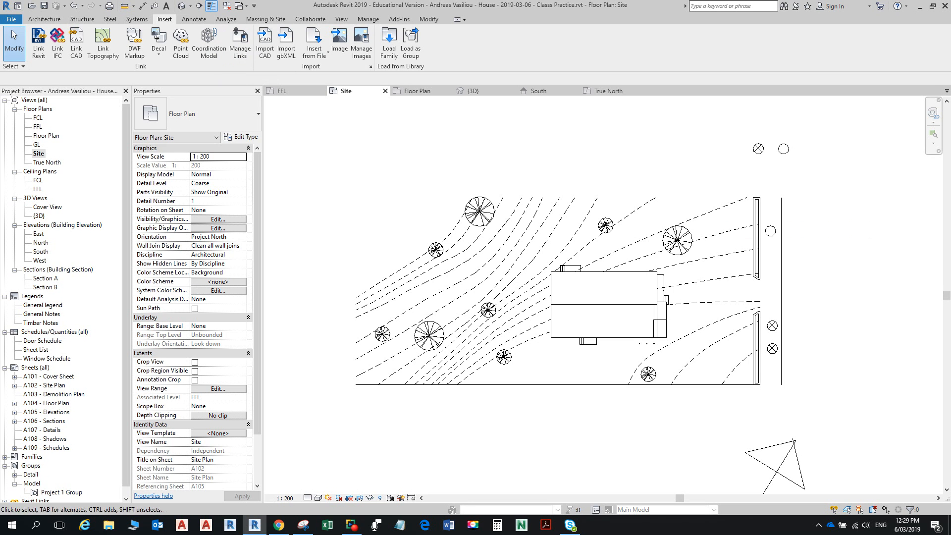
{"action": "key", "text": "v"}
{"action": "key", "text": "g"}
{"action": "key", "text": "ctrl+Tab"}
{"action": "scroll", "coordinate": [473, 255], "scroll_direction": "down", "scroll_amount": 7}
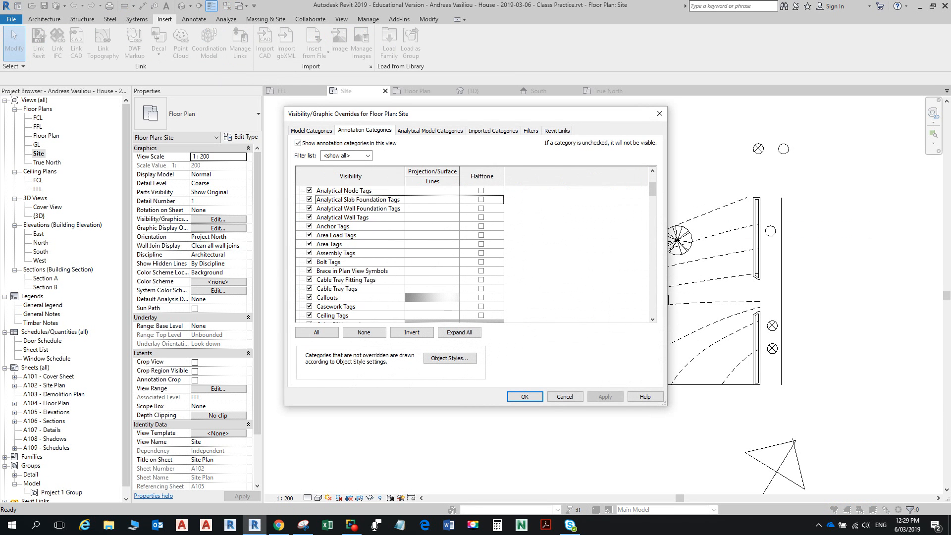
{"action": "scroll", "coordinate": [473, 255], "scroll_direction": "down", "scroll_amount": 7}
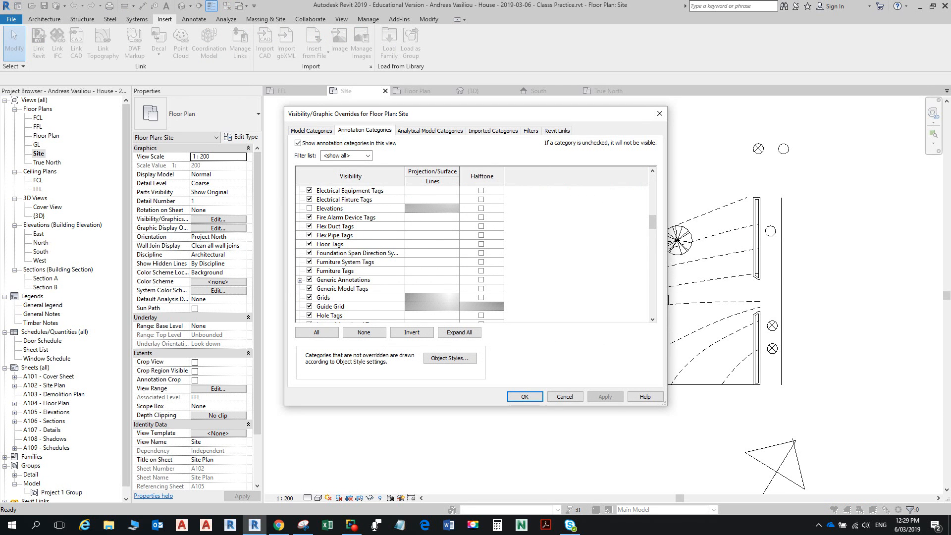
{"action": "scroll", "coordinate": [474, 255], "scroll_direction": "down", "scroll_amount": 4}
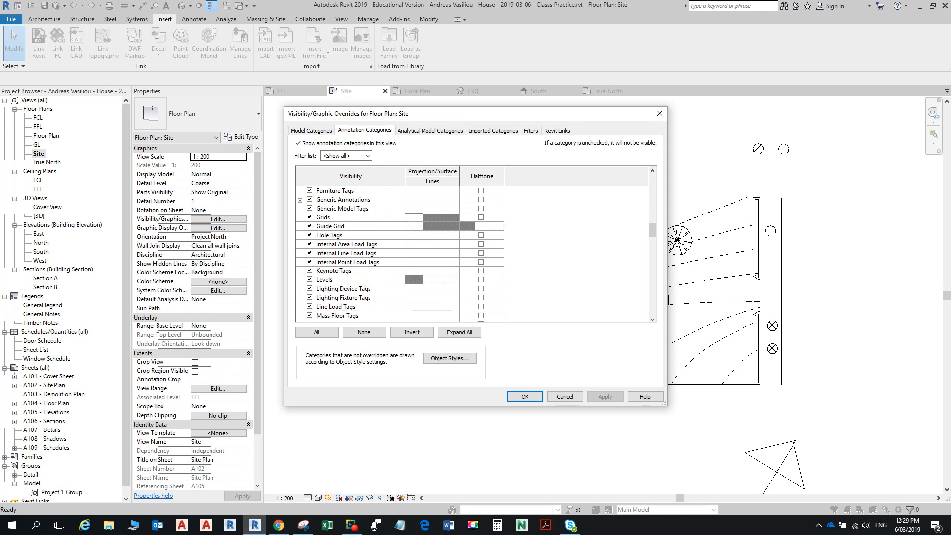
{"action": "scroll", "coordinate": [474, 255], "scroll_direction": "down", "scroll_amount": 1}
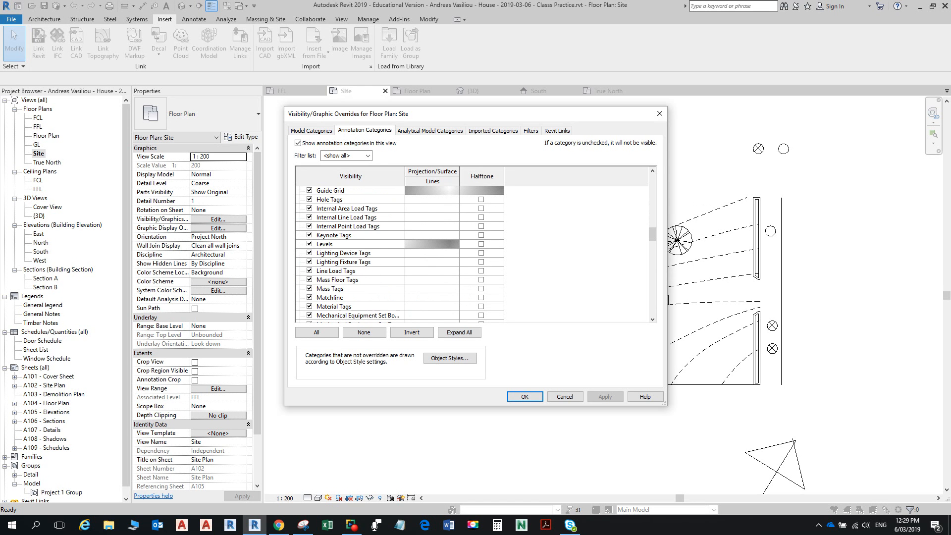
{"action": "scroll", "coordinate": [473, 253], "scroll_direction": "down", "scroll_amount": 5}
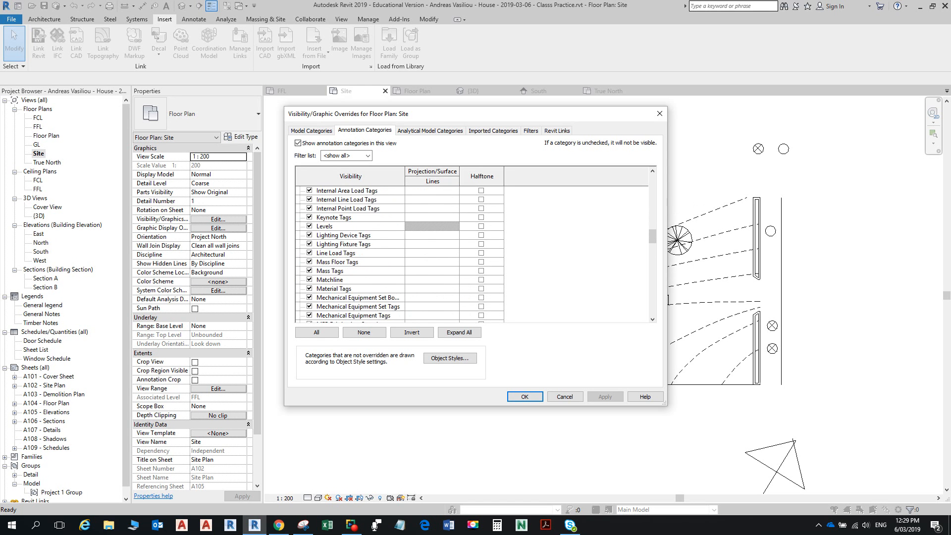
Step: Turn on the Lines subcategory of the Lines model category in the Site floor plan's Visibility/Graphic Overrides
{"action": "left_click", "coordinate": [312, 130]}
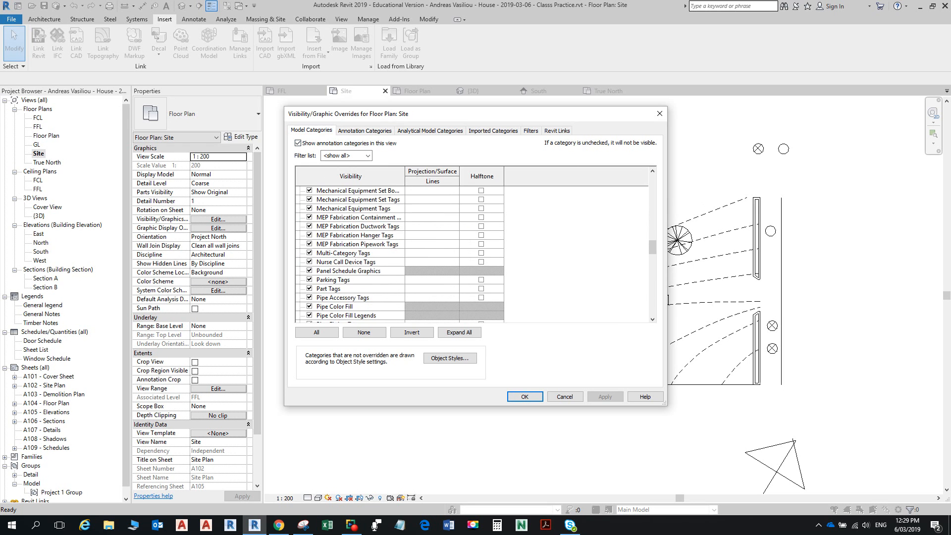
{"action": "scroll", "coordinate": [475, 253], "scroll_direction": "down", "scroll_amount": 8}
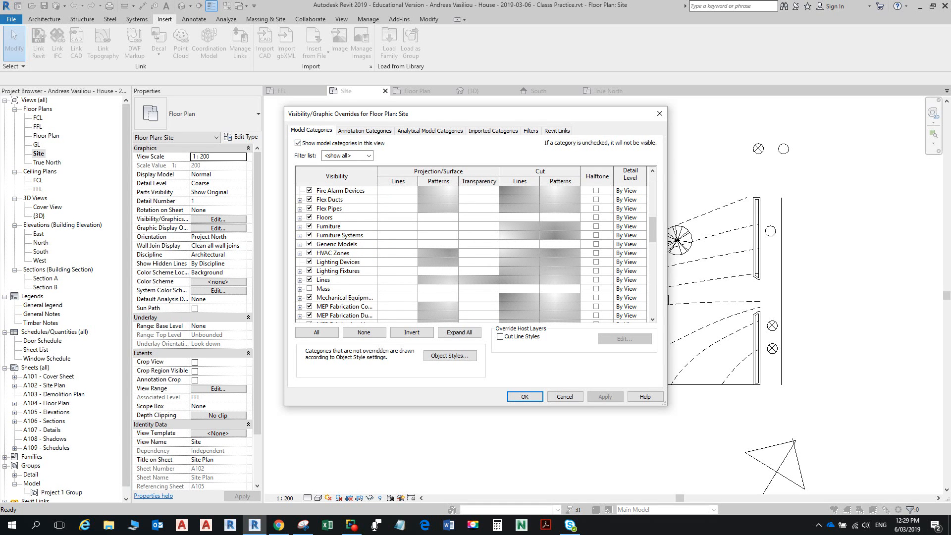
{"action": "left_click", "coordinate": [300, 280]}
{"action": "scroll", "coordinate": [471, 252], "scroll_direction": "down", "scroll_amount": 2}
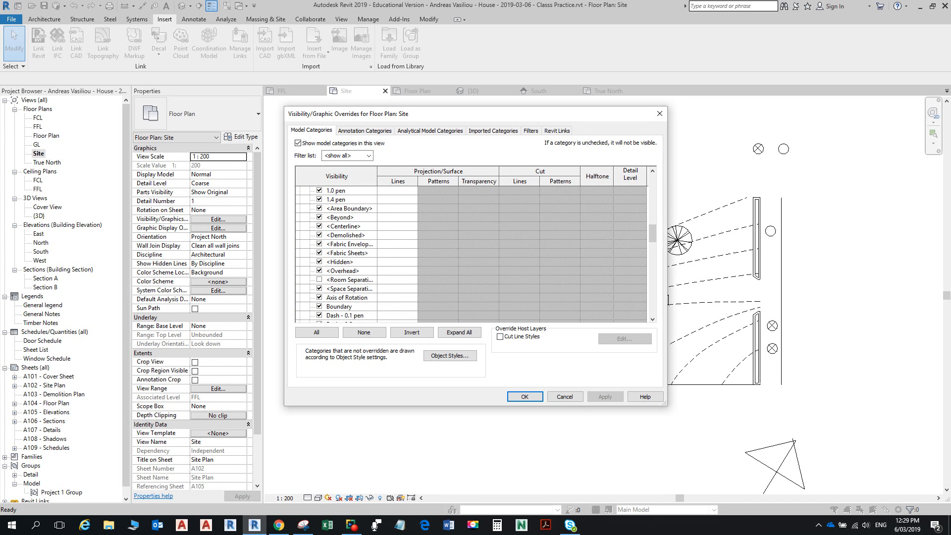
{"action": "scroll", "coordinate": [470, 252], "scroll_direction": "down", "scroll_amount": 1}
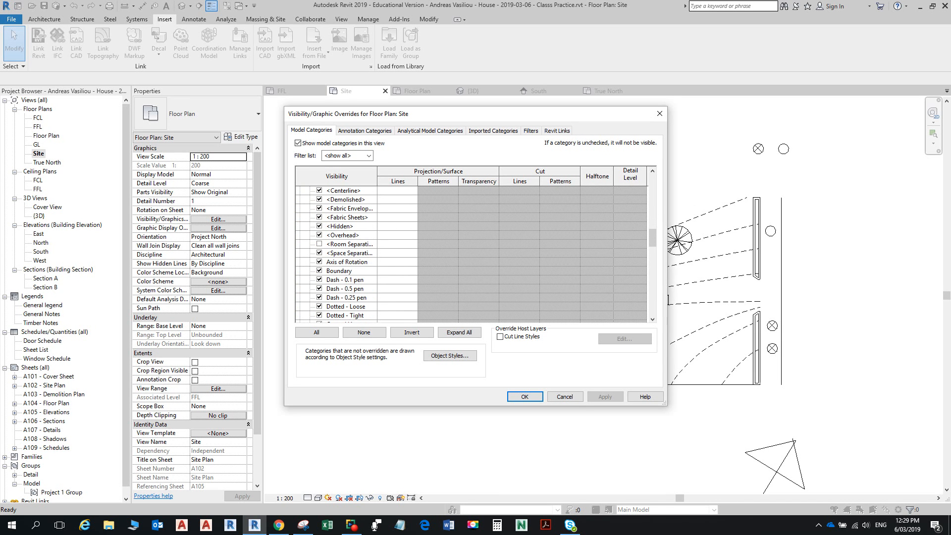
{"action": "scroll", "coordinate": [470, 252], "scroll_direction": "down", "scroll_amount": 1}
{"action": "scroll", "coordinate": [471, 253], "scroll_direction": "down", "scroll_amount": 2}
{"action": "left_click", "coordinate": [319, 279]}
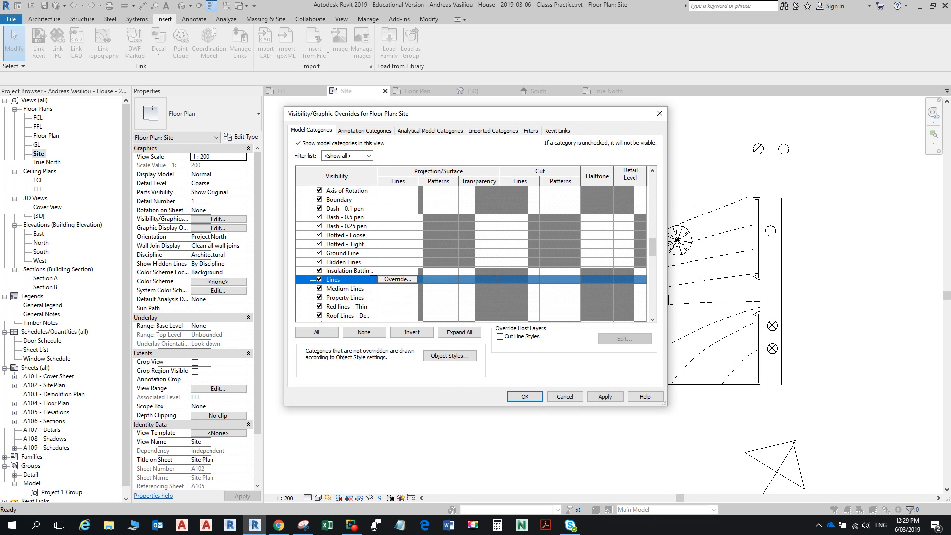
{"action": "left_click", "coordinate": [525, 397]}
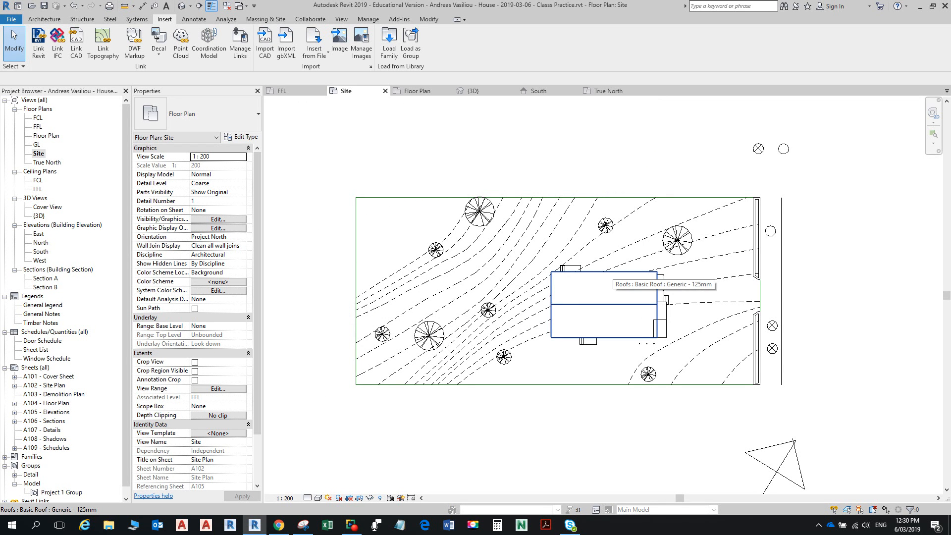
Step: Open the A102 - Site Plan sheet
{"action": "scroll", "coordinate": [552, 280], "scroll_direction": "down", "scroll_amount": 1}
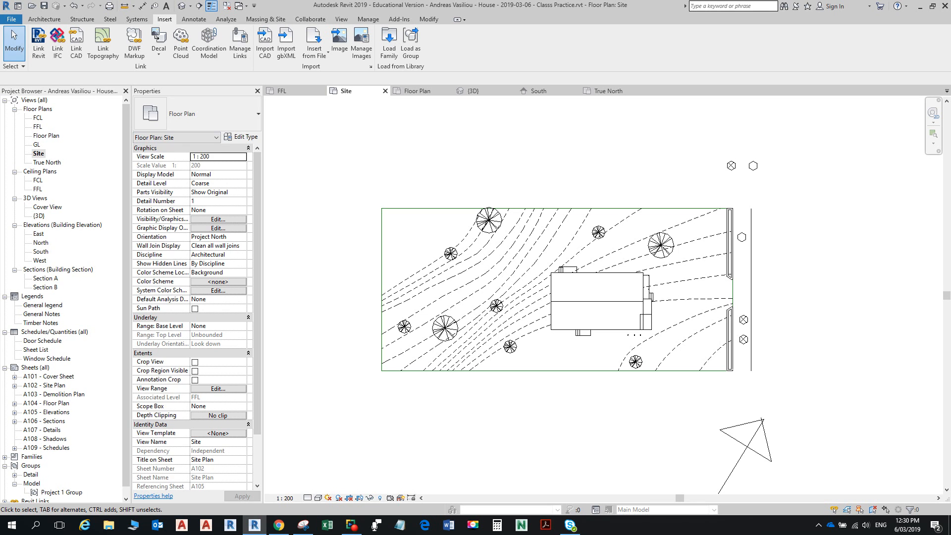
{"action": "left_click", "coordinate": [36, 367]}
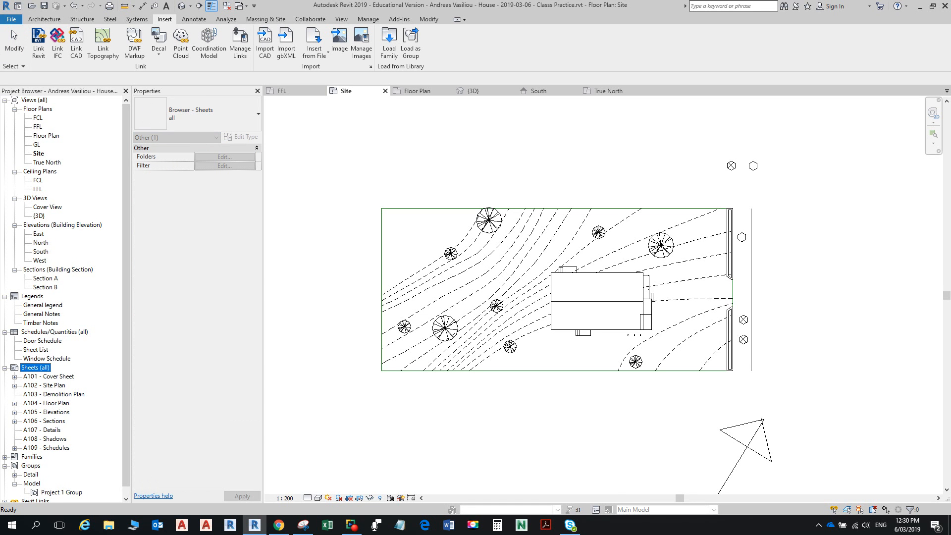
{"action": "double_click", "coordinate": [44, 385]}
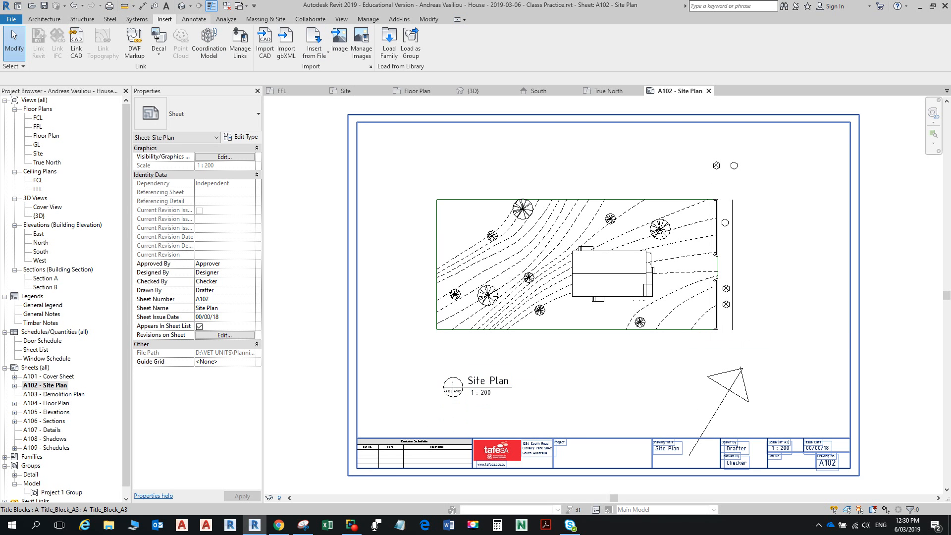
Step: Place a North Arrow (AUS) symbol on the sheet in the empty space beside the site plan's street edge
{"action": "left_click", "coordinate": [193, 19]}
{"action": "left_click", "coordinate": [809, 42]}
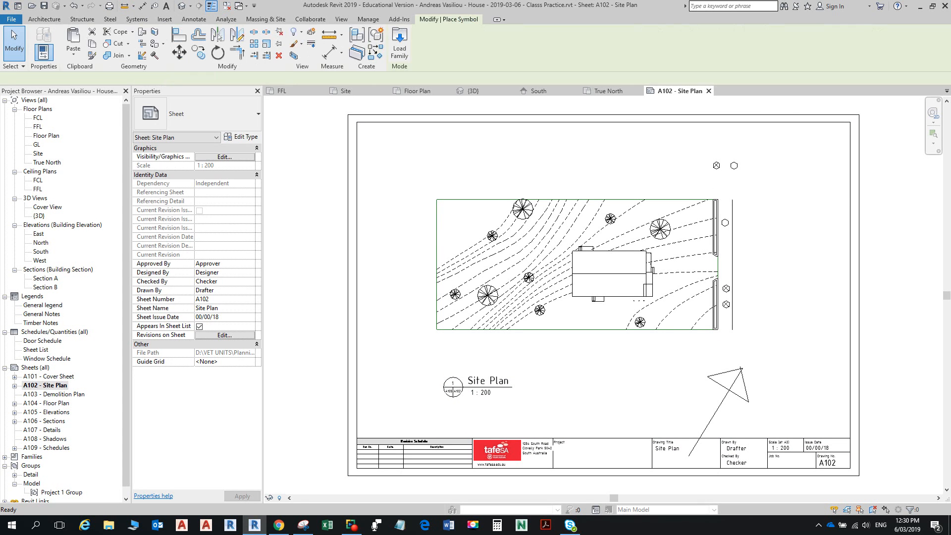
{"action": "left_click", "coordinate": [782, 258]}
{"action": "key", "text": "Escape"}
{"action": "key", "text": "Escape"}
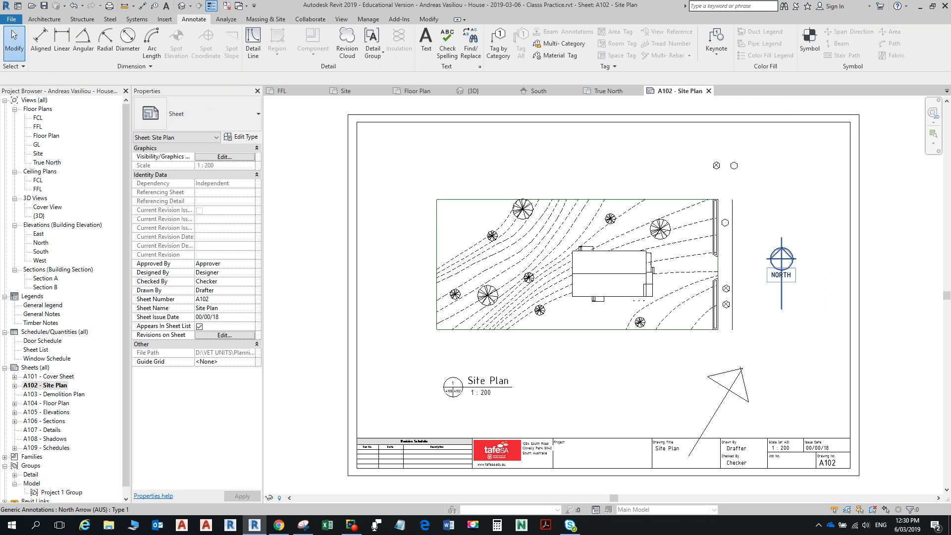
Step: Move the sheet's North Arrow symbol by its tail end to just beside the linked survey's north arrow, above the title block
{"action": "left_click", "coordinate": [781, 297]}
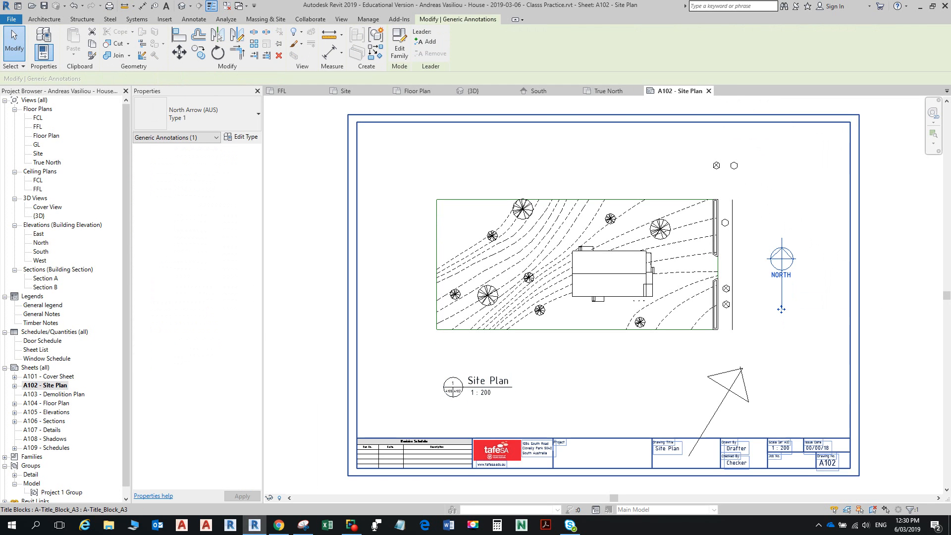
{"action": "left_click", "coordinate": [179, 52]}
{"action": "left_click", "coordinate": [782, 310]}
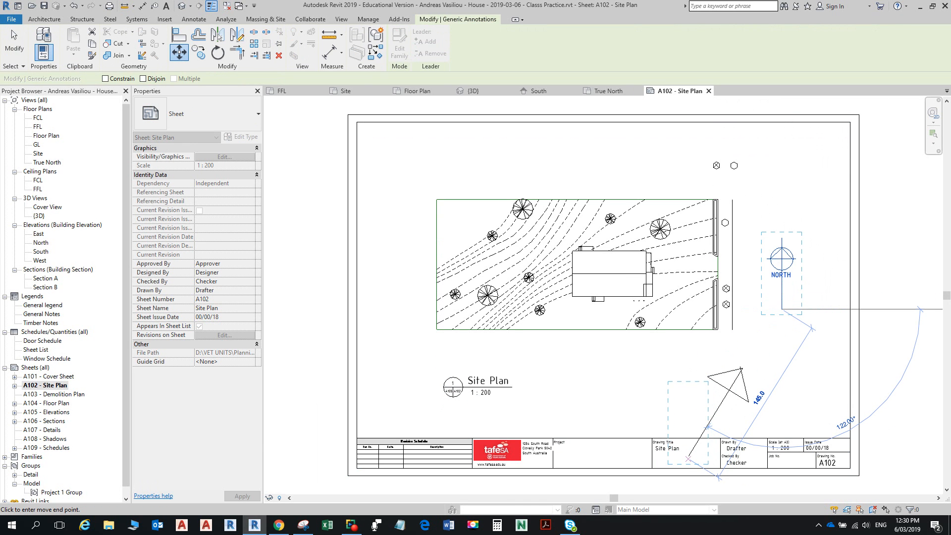
{"action": "scroll", "coordinate": [694, 459], "scroll_direction": "up", "scroll_amount": 4}
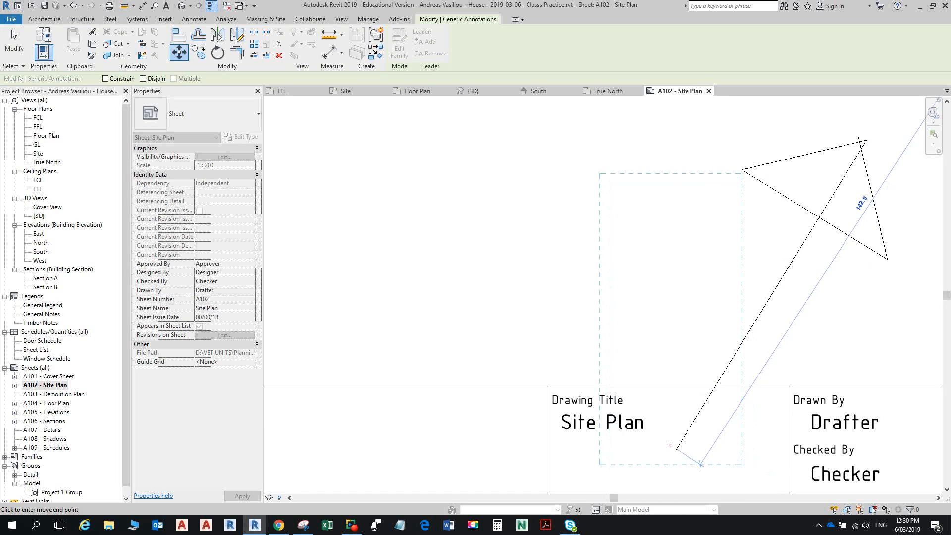
{"action": "scroll", "coordinate": [686, 450], "scroll_direction": "up", "scroll_amount": 1}
{"action": "scroll", "coordinate": [679, 450], "scroll_direction": "up", "scroll_amount": 1}
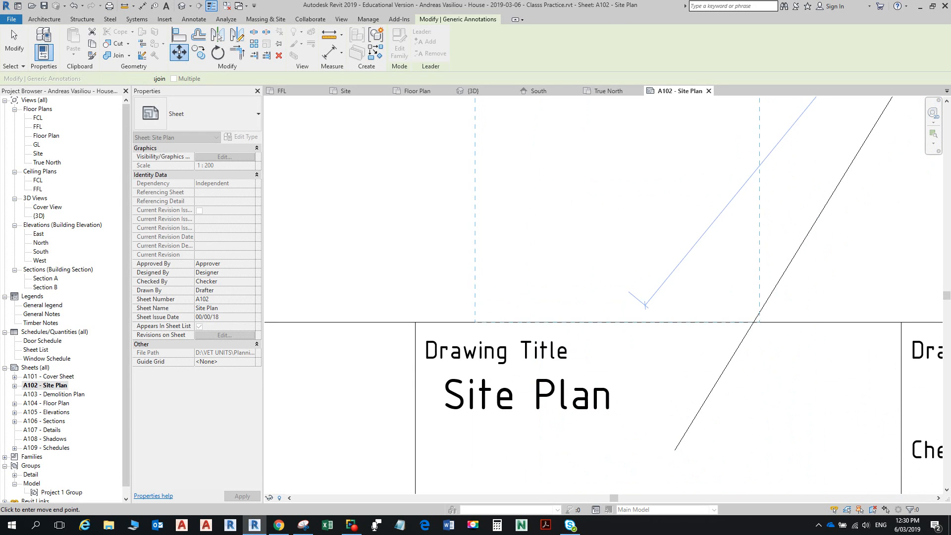
{"action": "left_click", "coordinate": [619, 285]}
{"action": "scroll", "coordinate": [619, 284], "scroll_direction": "down", "scroll_amount": 1}
{"action": "scroll", "coordinate": [619, 284], "scroll_direction": "down", "scroll_amount": 2}
{"action": "scroll", "coordinate": [639, 343], "scroll_direction": "up", "scroll_amount": 2}
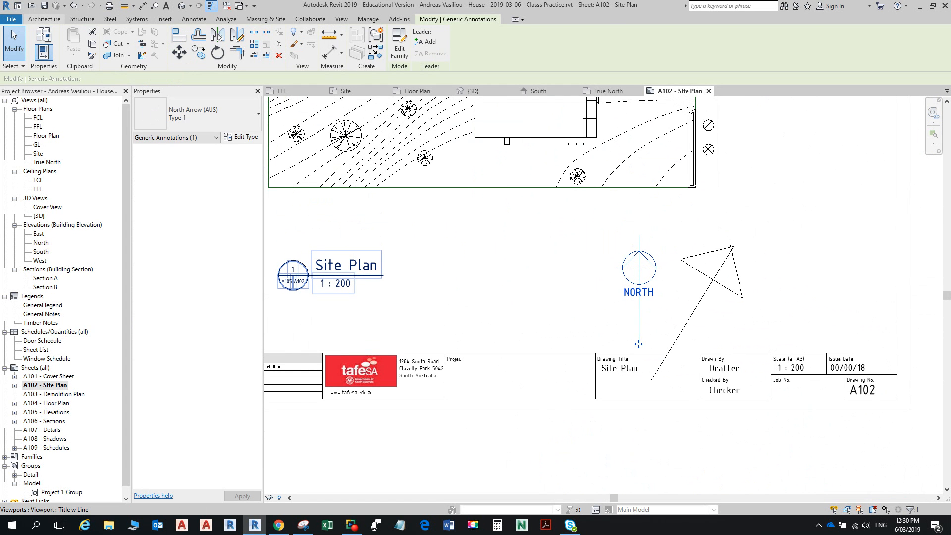
{"action": "left_click", "coordinate": [44, 19]}
{"action": "key", "text": "Escape"}
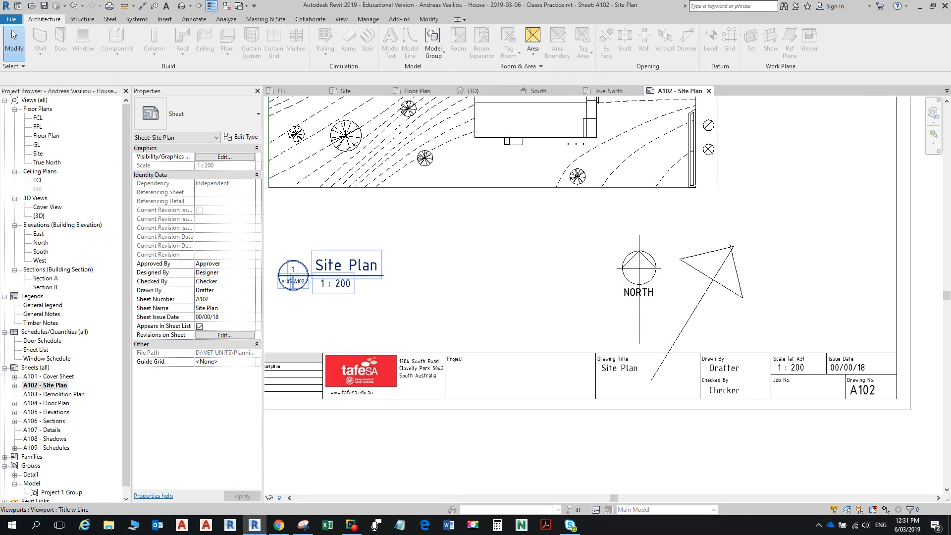
{"action": "left_click", "coordinate": [194, 18]}
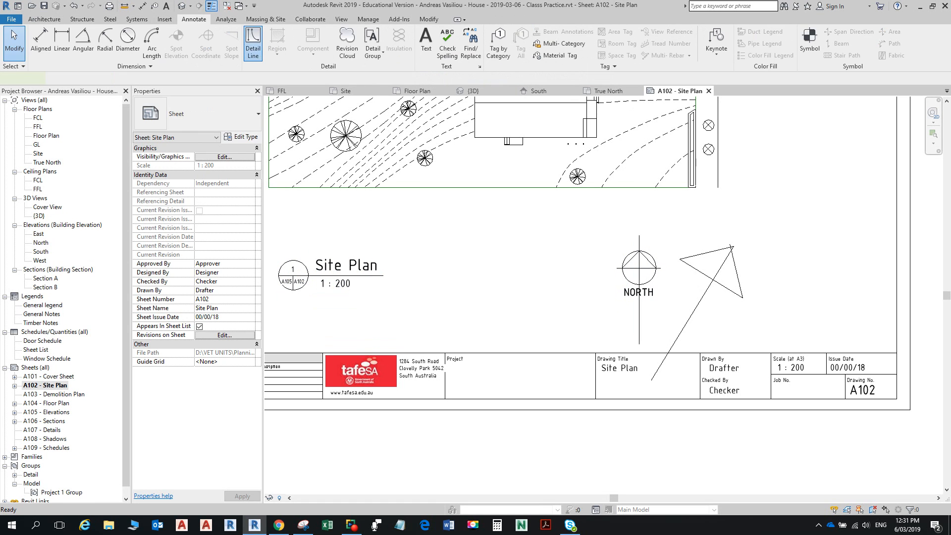
{"action": "left_click", "coordinate": [253, 44]}
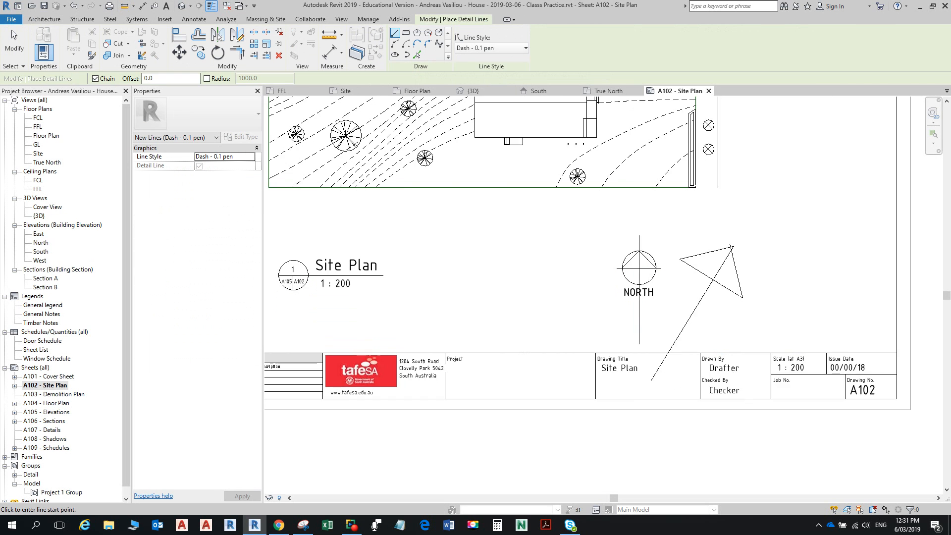
{"action": "scroll", "coordinate": [671, 251], "scroll_direction": "down", "scroll_amount": 2}
{"action": "middle_click_drag", "start_coordinate": [670, 251], "coordinate": [660, 286]}
{"action": "scroll", "coordinate": [669, 301], "scroll_direction": "up", "scroll_amount": 1}
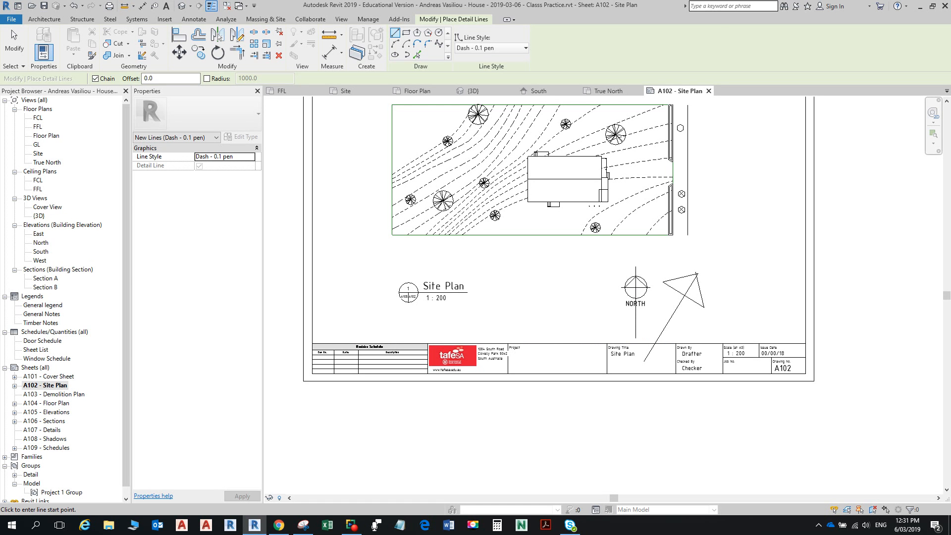
{"action": "key", "text": "Escape"}
Step: Activate the Site Plan viewport and place a North Arrow (AUS) symbol in the view beside the survey's north arrow
{"action": "double_click", "coordinate": [436, 291]}
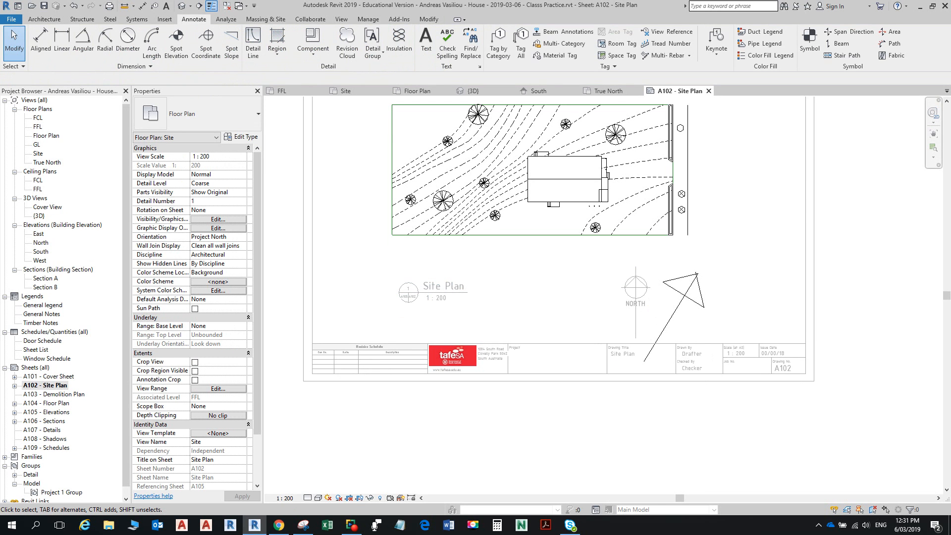
{"action": "left_click", "coordinate": [810, 44]}
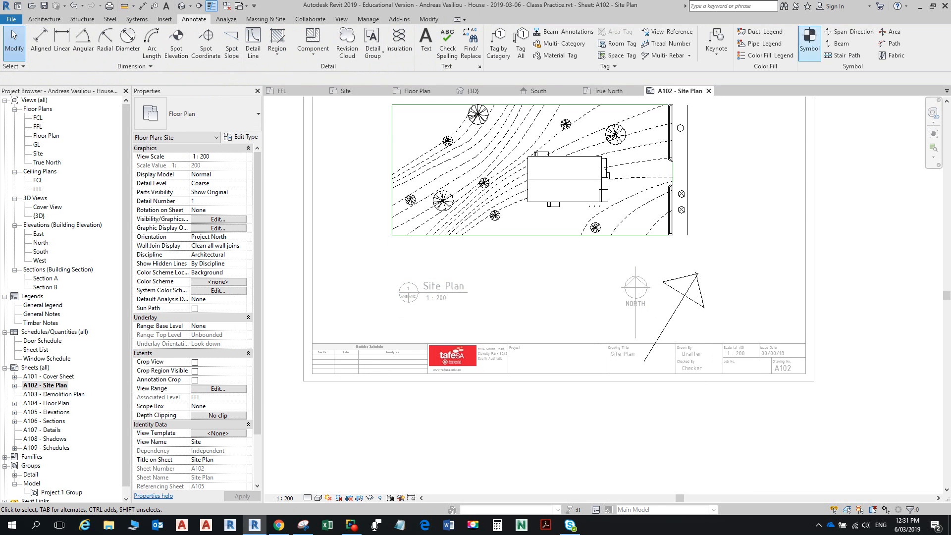
{"action": "left_click", "coordinate": [734, 253]}
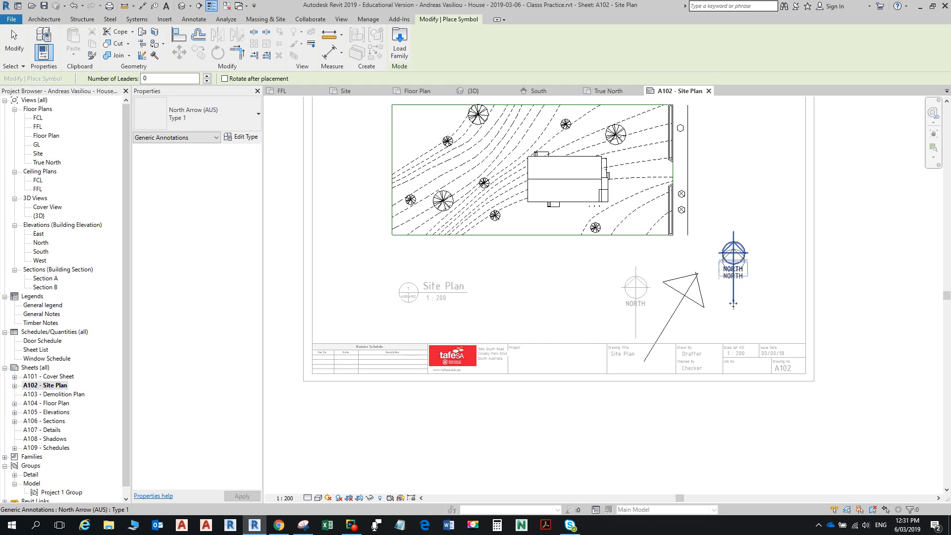
{"action": "key", "text": "Escape"}
{"action": "key", "text": "Escape"}
Step: Move the new North Arrow symbol by its tail end onto the lower endpoint of the linked survey's north line
{"action": "left_click", "coordinate": [733, 303]}
{"action": "key", "text": "m"}
{"action": "key", "text": "v"}
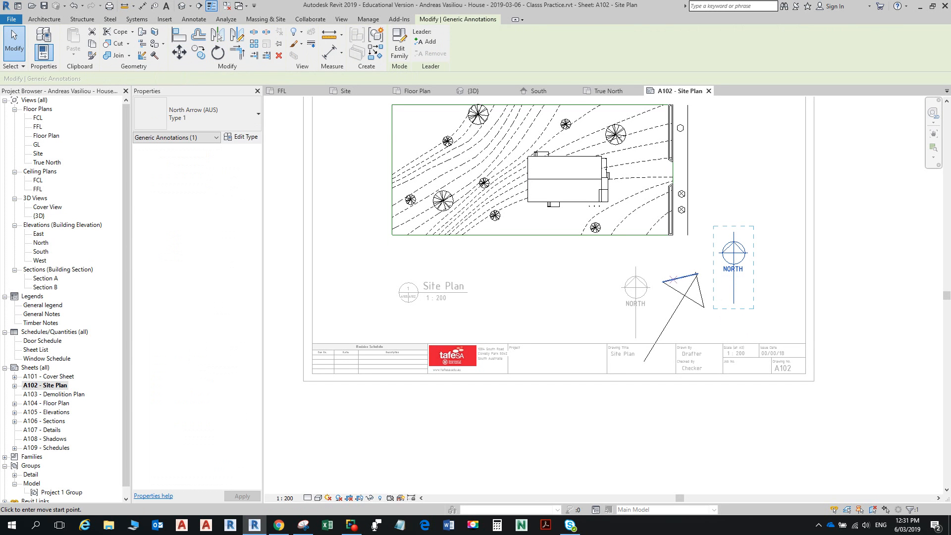
{"action": "left_click", "coordinate": [733, 303]}
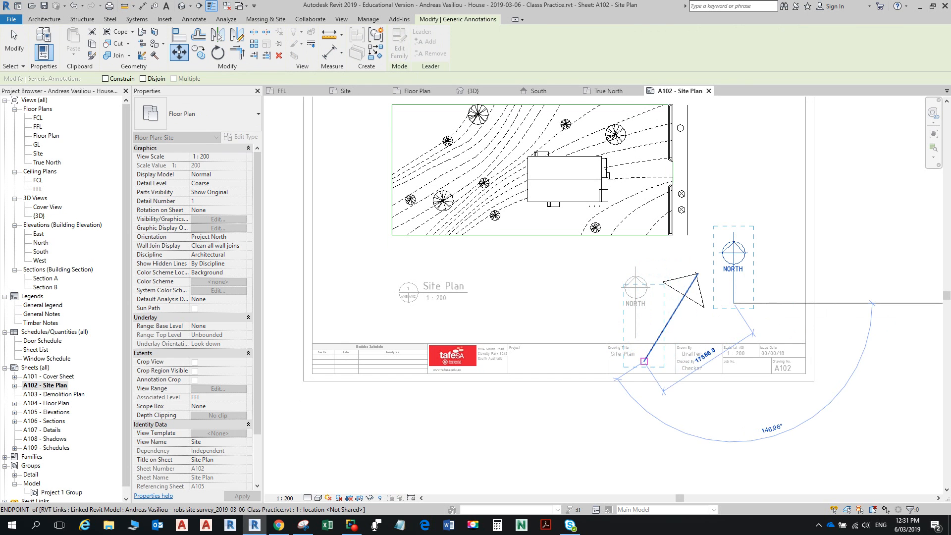
{"action": "left_click", "coordinate": [644, 361]}
Step: Rotate the North Arrow symbol about its tail end to align with the linked survey's slanted north line
{"action": "key", "text": "r"}
{"action": "key", "text": "o"}
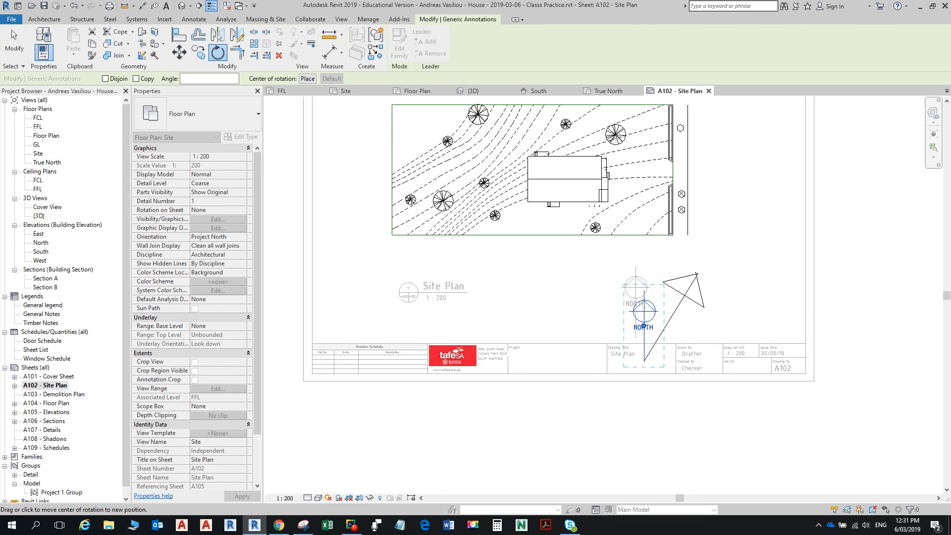
{"action": "left_click_drag", "start_coordinate": [644, 326], "coordinate": [644, 361]}
{"action": "left_click", "coordinate": [644, 195]}
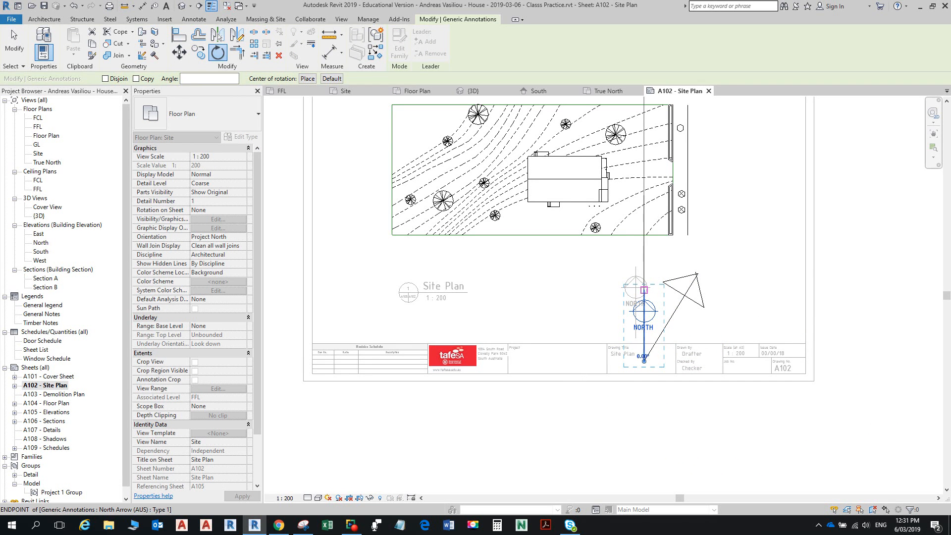
{"action": "left_click", "coordinate": [789, 126]}
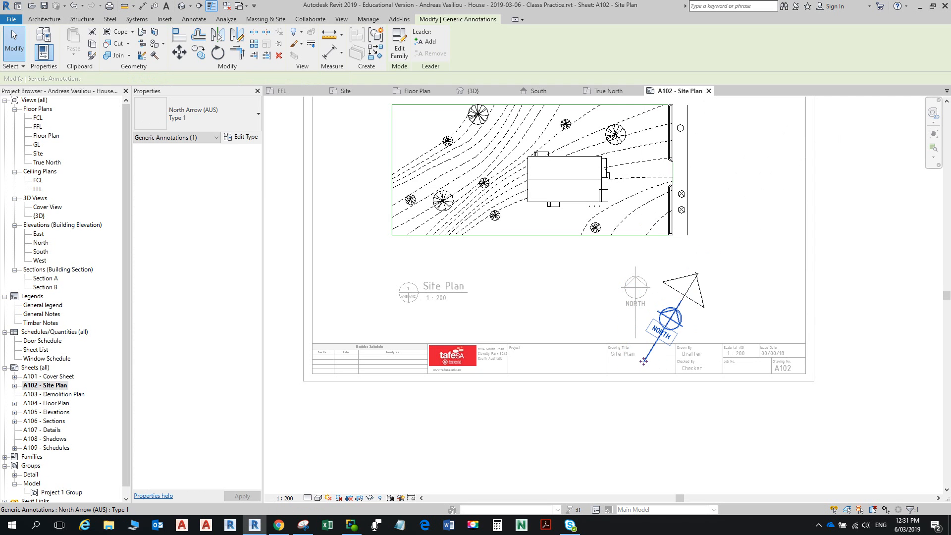
Step: Move the aligned North Arrow symbol in the Site Plan viewport so its tail end sits just above the survey arrow's tip
{"action": "left_click_drag", "start_coordinate": [644, 361], "coordinate": [685, 269]}
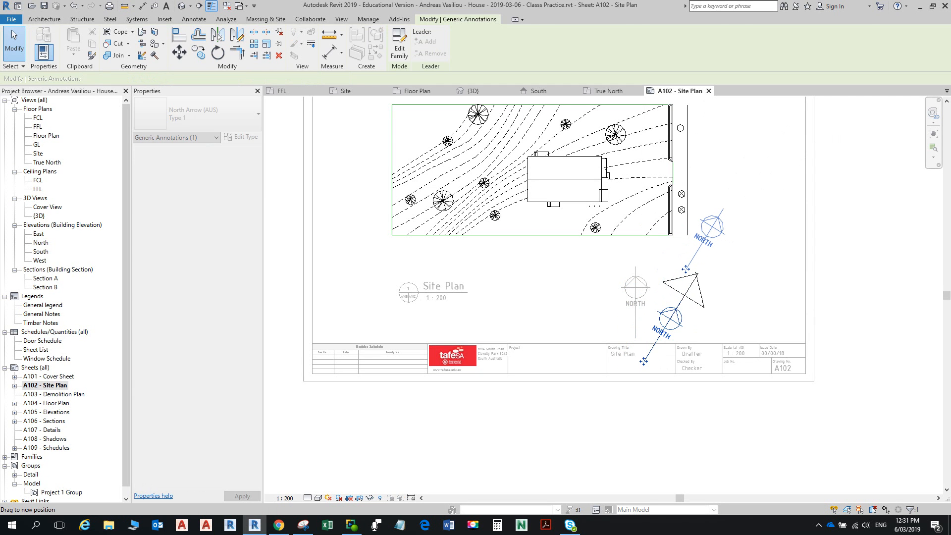
{"action": "key", "text": "Escape"}
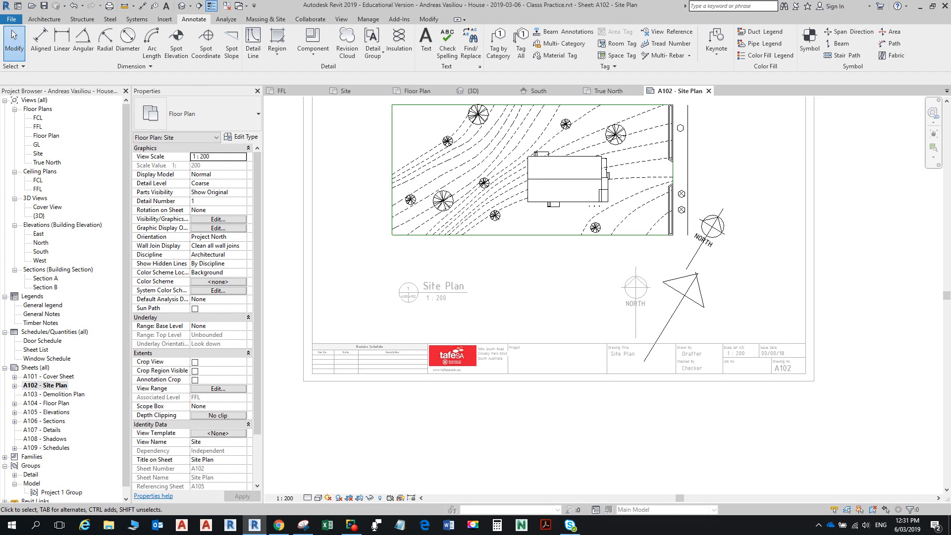
Step: Deactivate the Site Plan viewport and delete the upright North Arrow symbol from sheet A102
{"action": "right_click", "coordinate": [287, 274]}
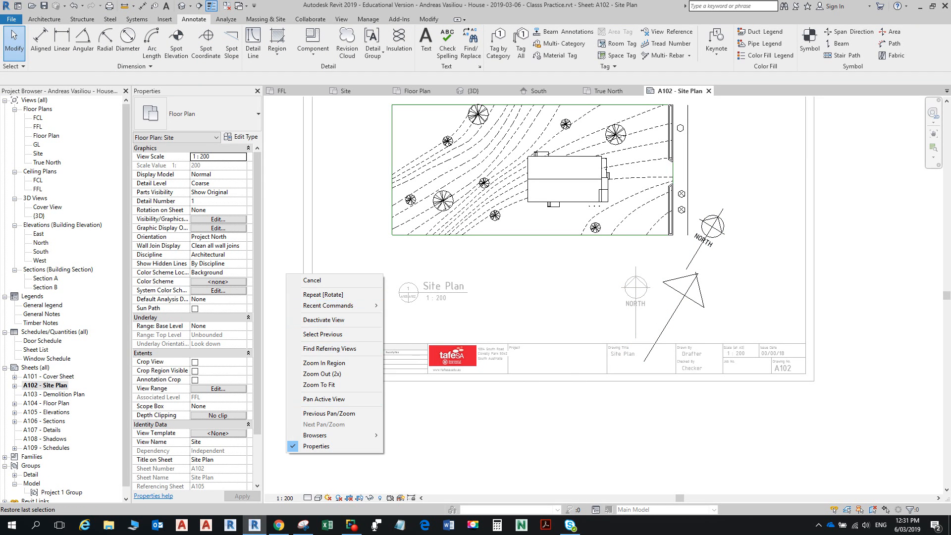
{"action": "right_click", "coordinate": [471, 306]}
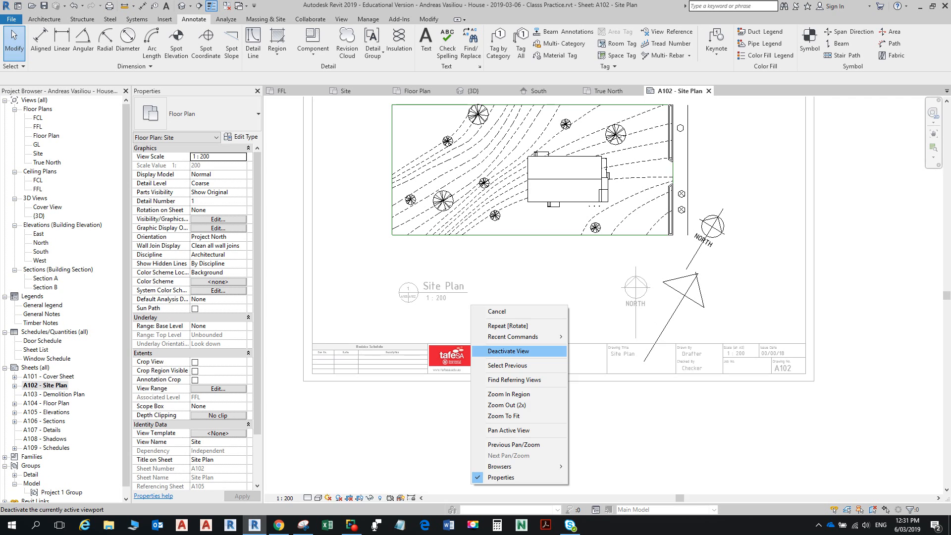
{"action": "left_click", "coordinate": [509, 351]}
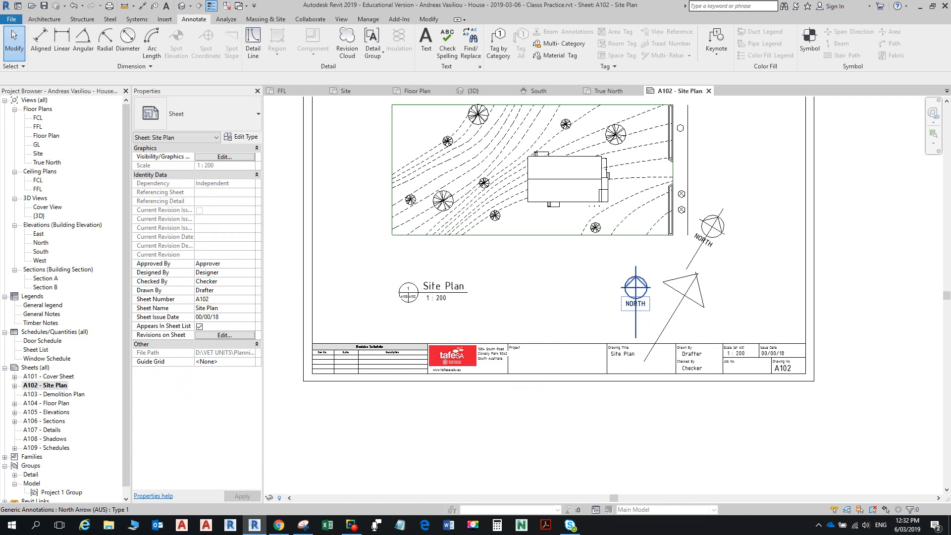
{"action": "left_click", "coordinate": [635, 292]}
{"action": "key", "text": "Delete"}
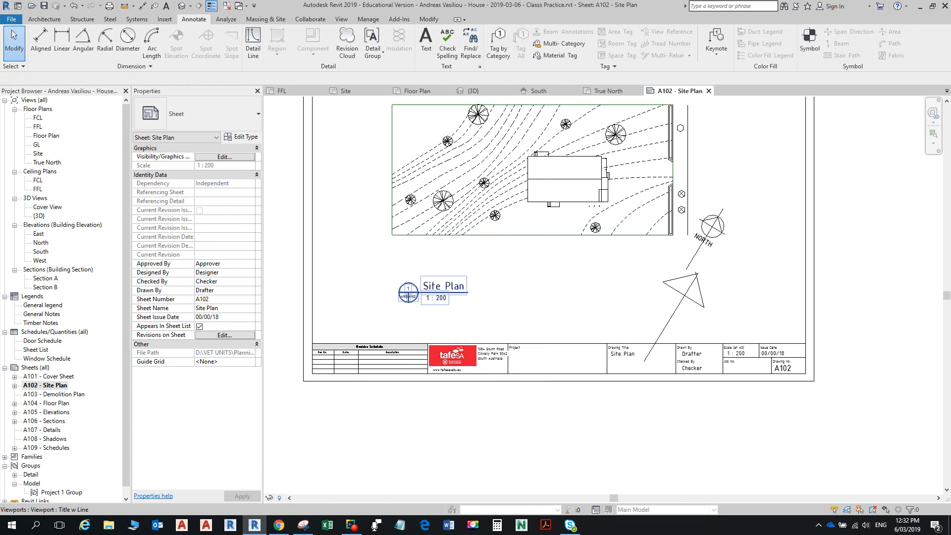
Step: Draw a closed chain of four Dash - 0.1 pen detail lines on the sheet, forming a rectangle tilted 45° across the house
{"action": "scroll", "coordinate": [645, 283], "scroll_direction": "down", "scroll_amount": 2}
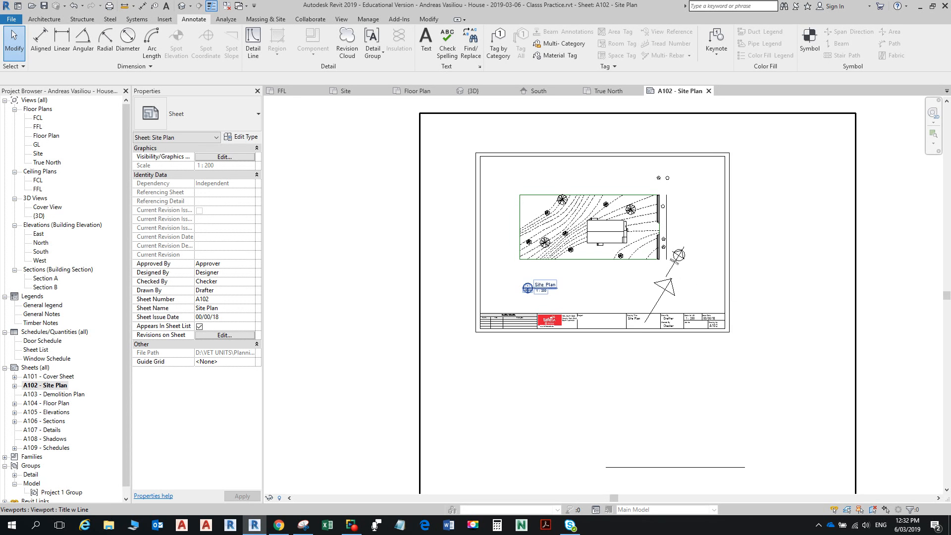
{"action": "scroll", "coordinate": [705, 259], "scroll_direction": "up", "scroll_amount": 2}
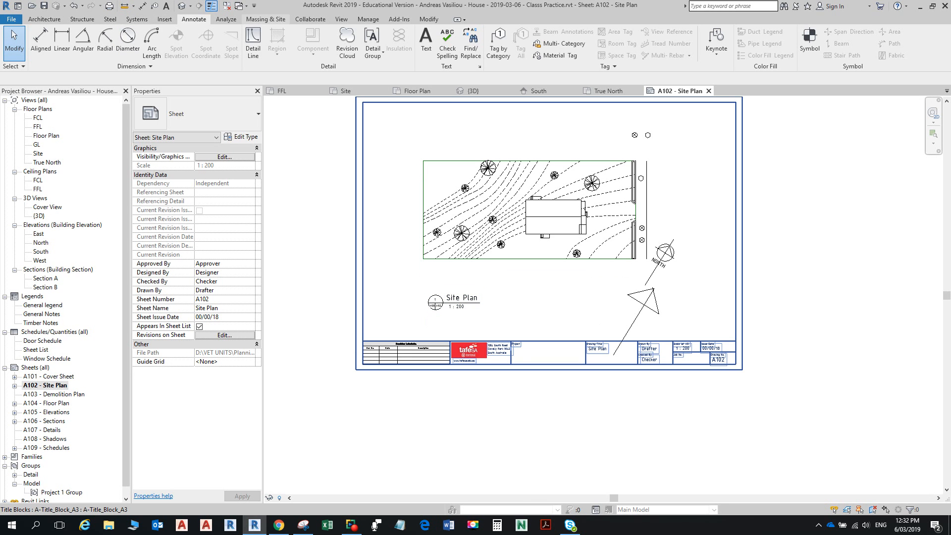
{"action": "left_click", "coordinate": [253, 45]}
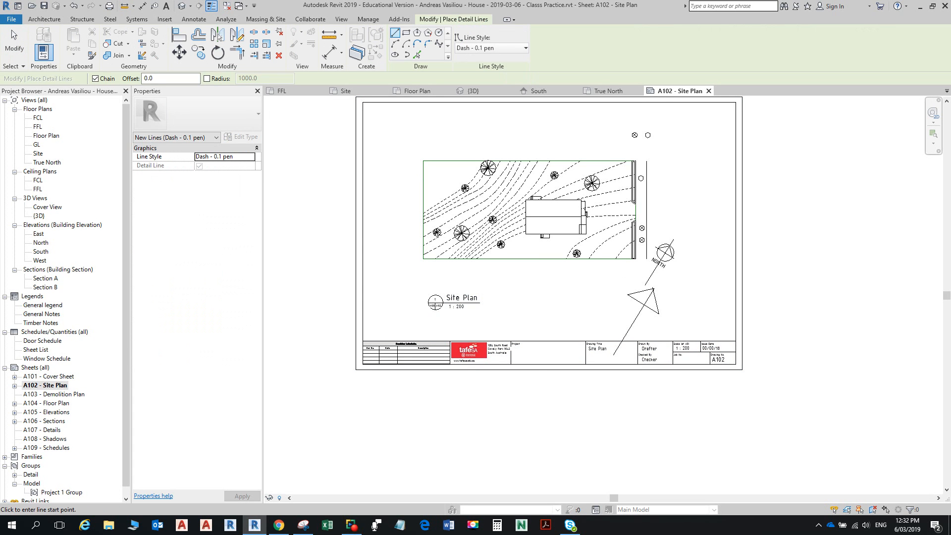
{"action": "left_click", "coordinate": [515, 236]}
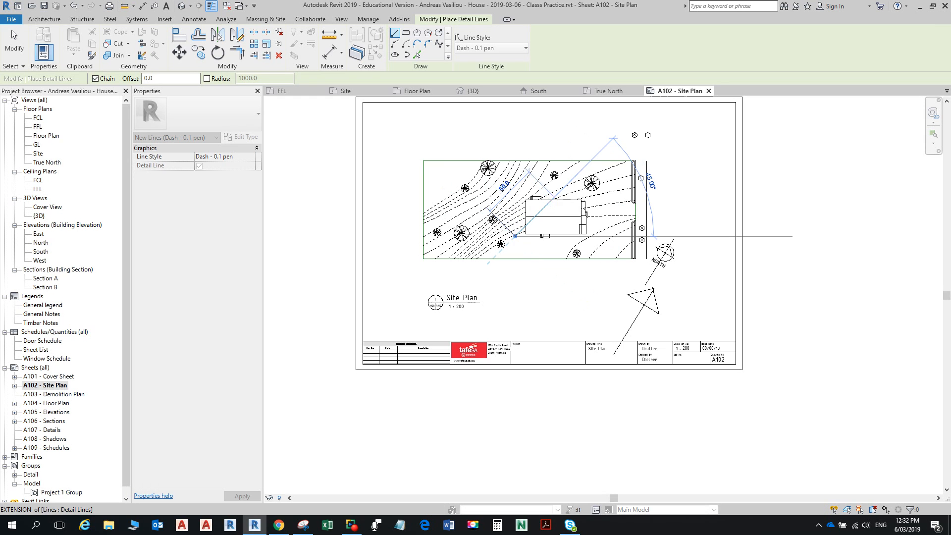
{"action": "left_click", "coordinate": [565, 187]}
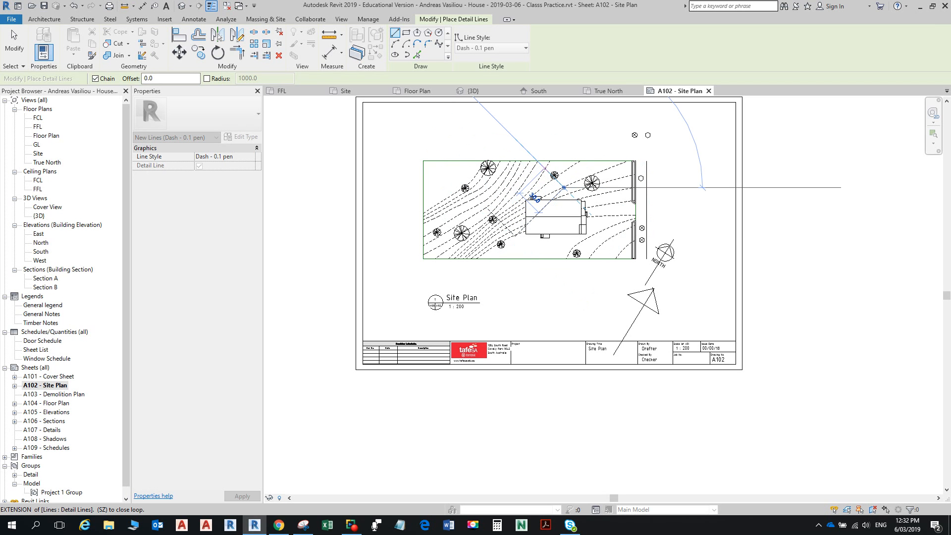
{"action": "left_click", "coordinate": [541, 164]}
{"action": "key", "text": "Escape"}
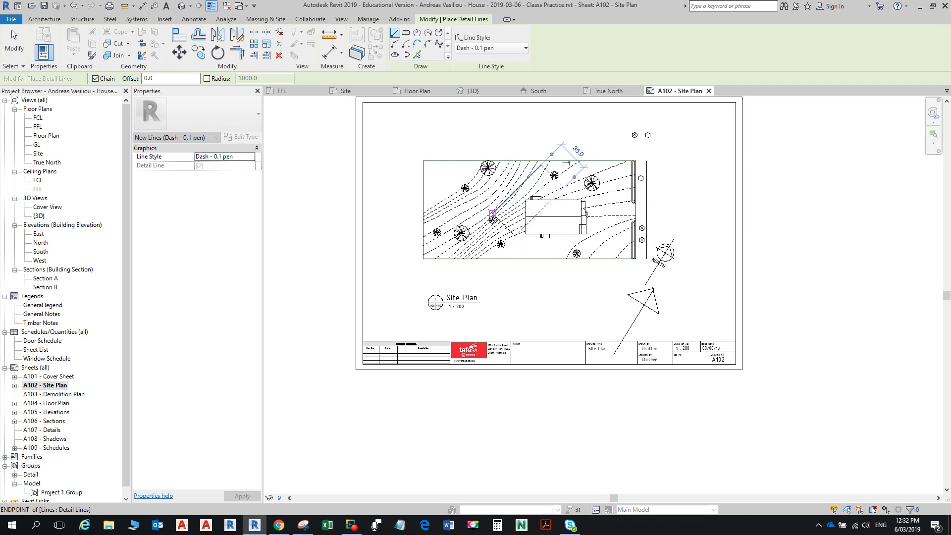
{"action": "key", "text": "Escape"}
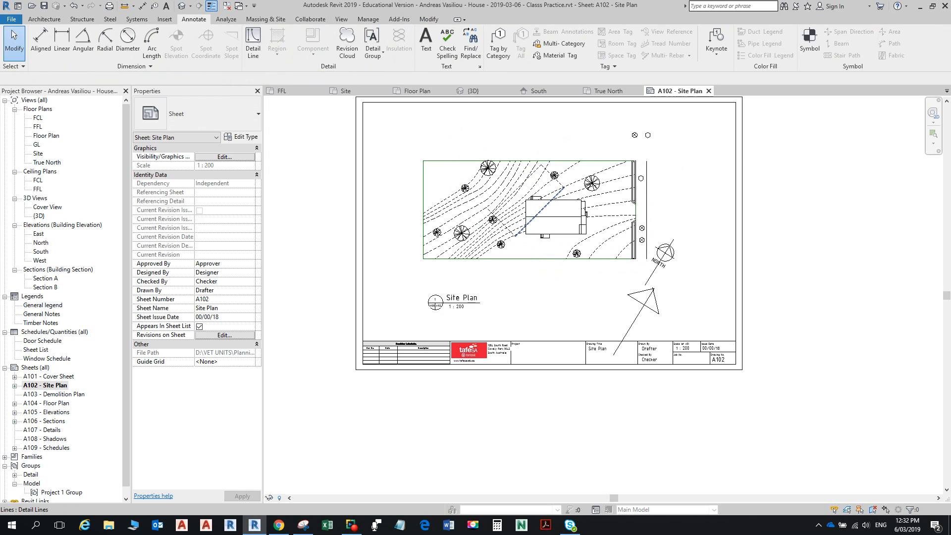
Step: Select the whole chain of connected detail lines on the sheet at once, and clear the selection
{"action": "key", "text": "Tab"}
{"action": "left_click", "coordinate": [515, 186]}
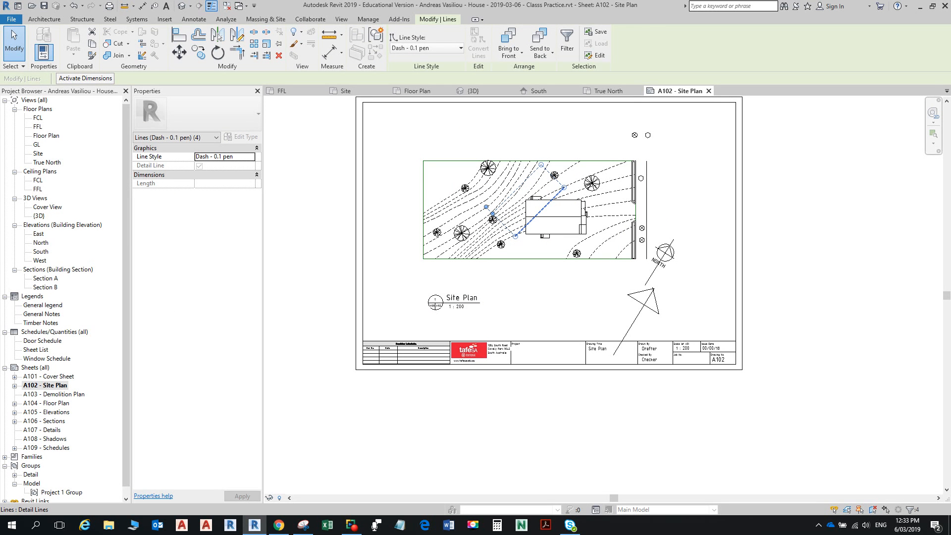
{"action": "key", "text": "alt"}
{"action": "key", "text": "alt"}
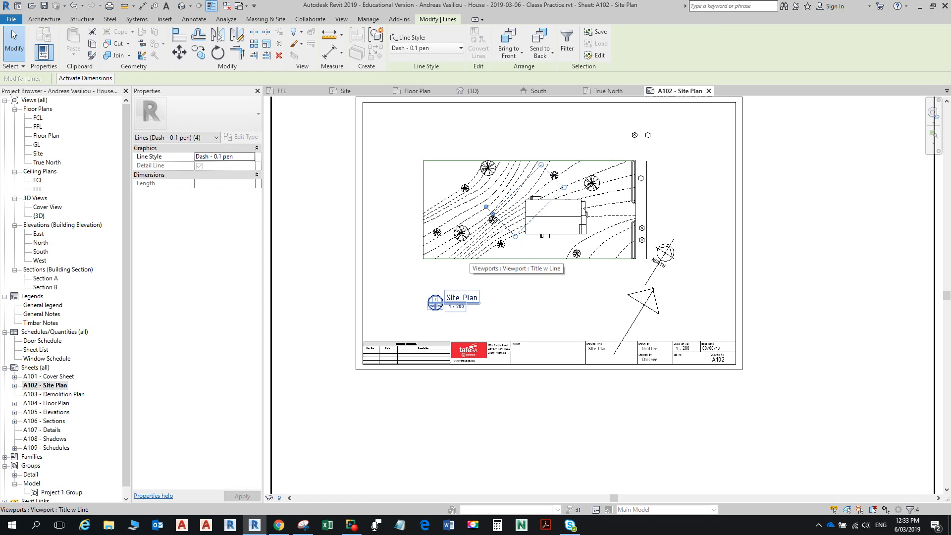
{"action": "key", "text": "Escape"}
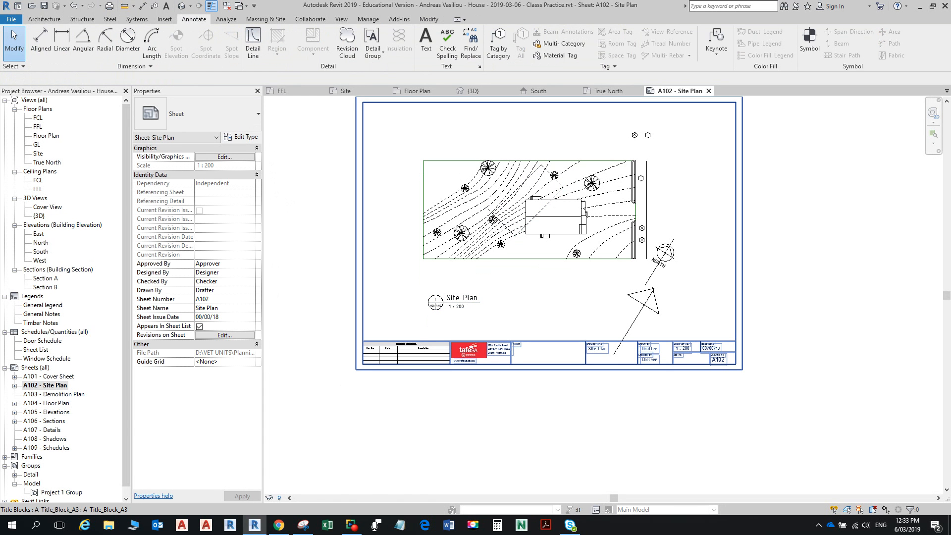
Step: Open the Site floor plan view
{"action": "double_click", "coordinate": [39, 153]}
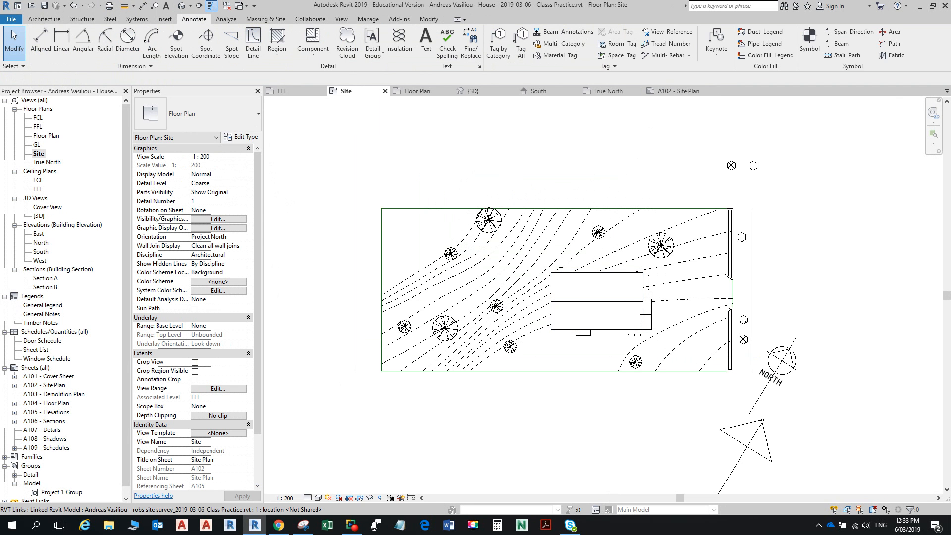
Step: Try to rotate the linked site survey about the lower-left corner of its site boundary
{"action": "left_click", "coordinate": [716, 370]}
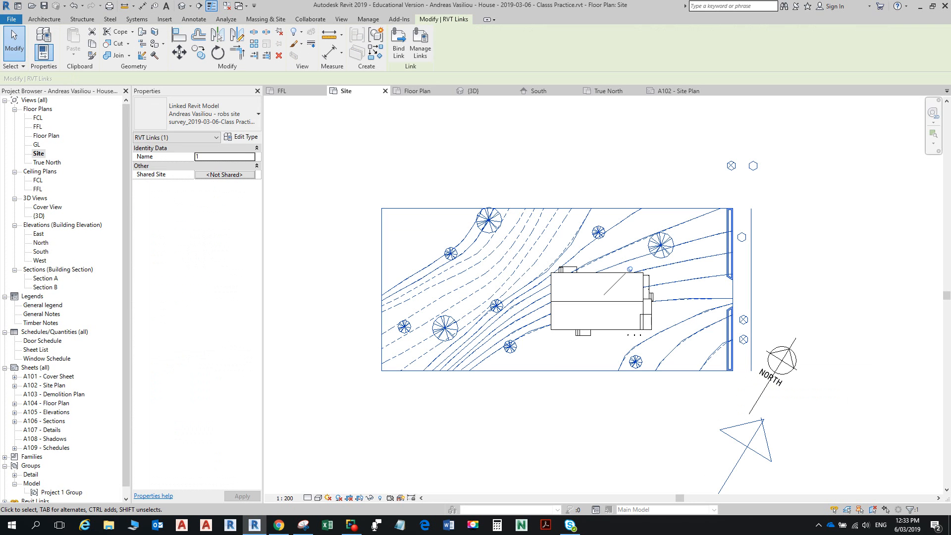
{"action": "left_click", "coordinate": [218, 52]}
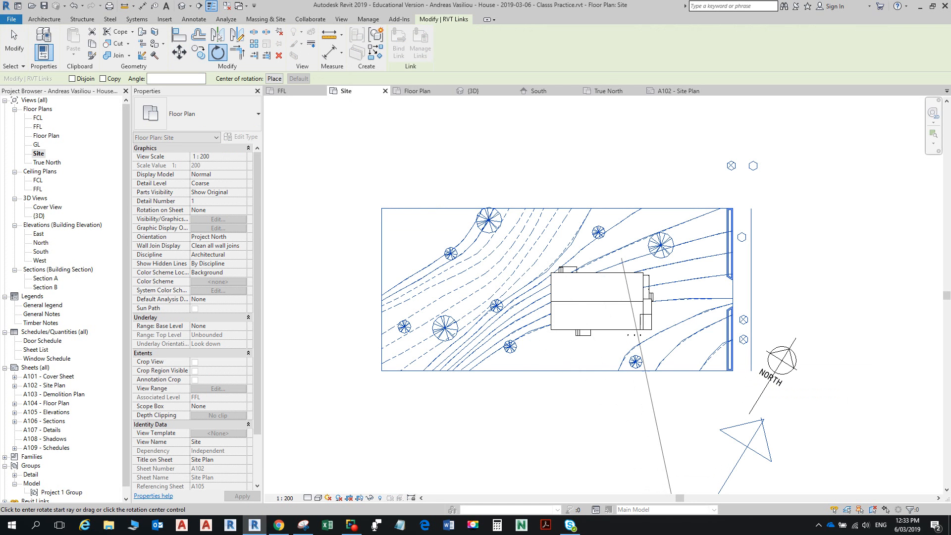
{"action": "scroll", "coordinate": [640, 296], "scroll_direction": "down", "scroll_amount": 5}
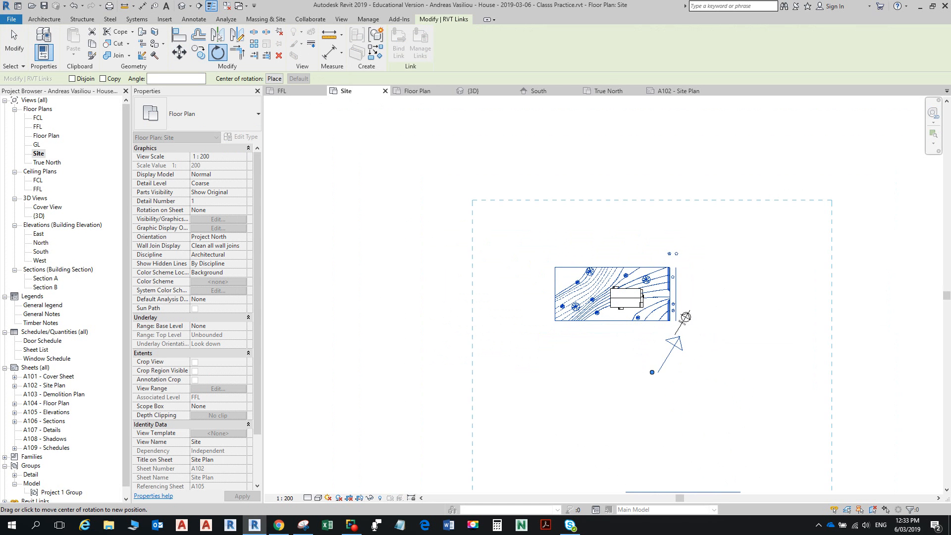
{"action": "left_click", "coordinate": [652, 372]}
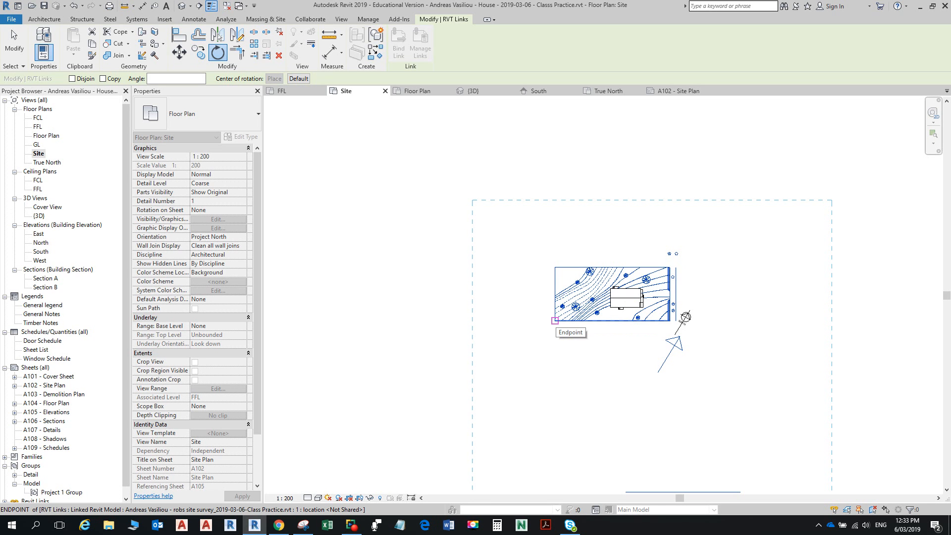
{"action": "left_click", "coordinate": [555, 321]}
{"action": "left_click", "coordinate": [555, 321]}
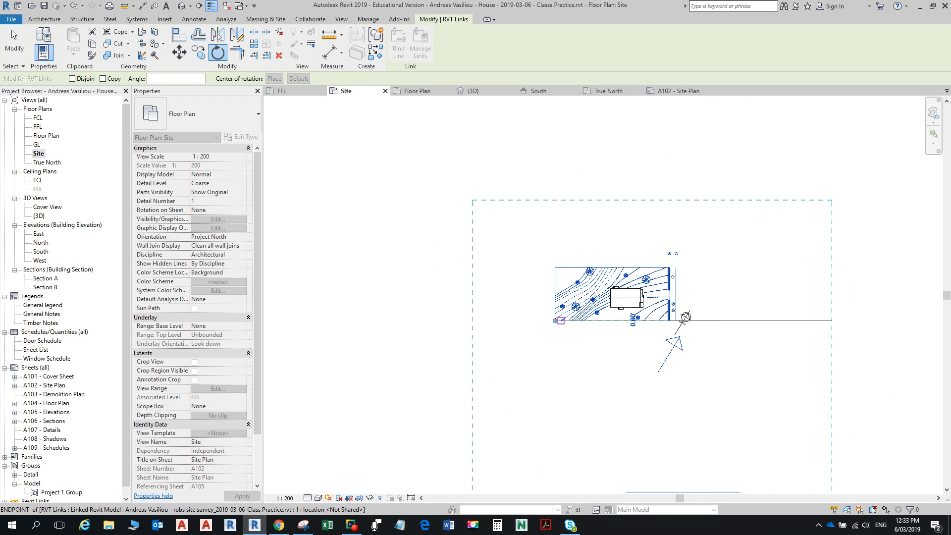
{"action": "left_click", "coordinate": [610, 307]}
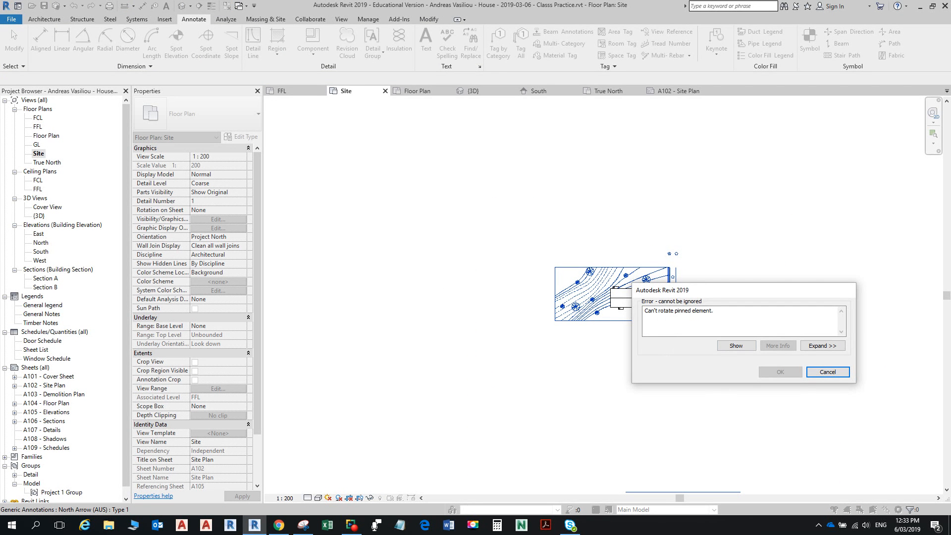
{"action": "left_click", "coordinate": [827, 372]}
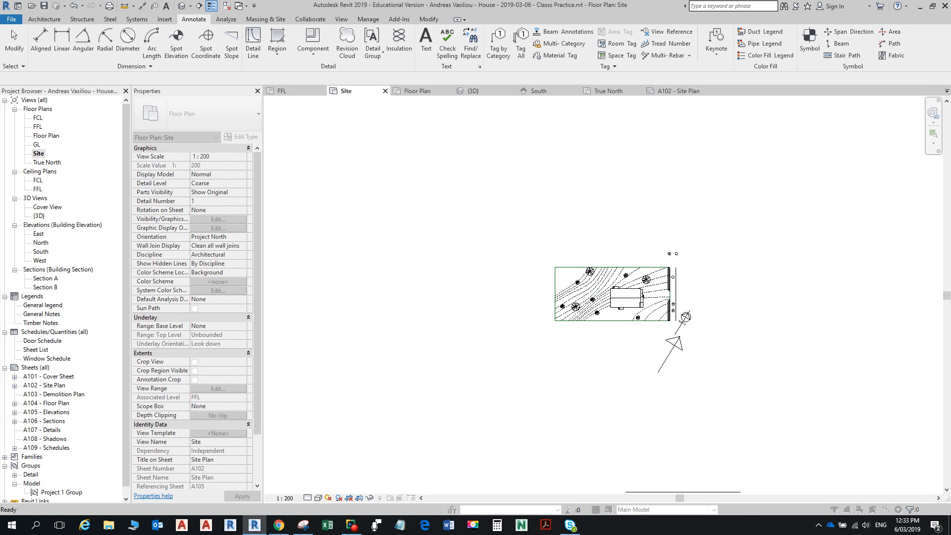
Step: Unpin the linked site survey and rotate it 33° counter-clockwise about the site boundary's lower-left corner
{"action": "left_click", "coordinate": [680, 322]}
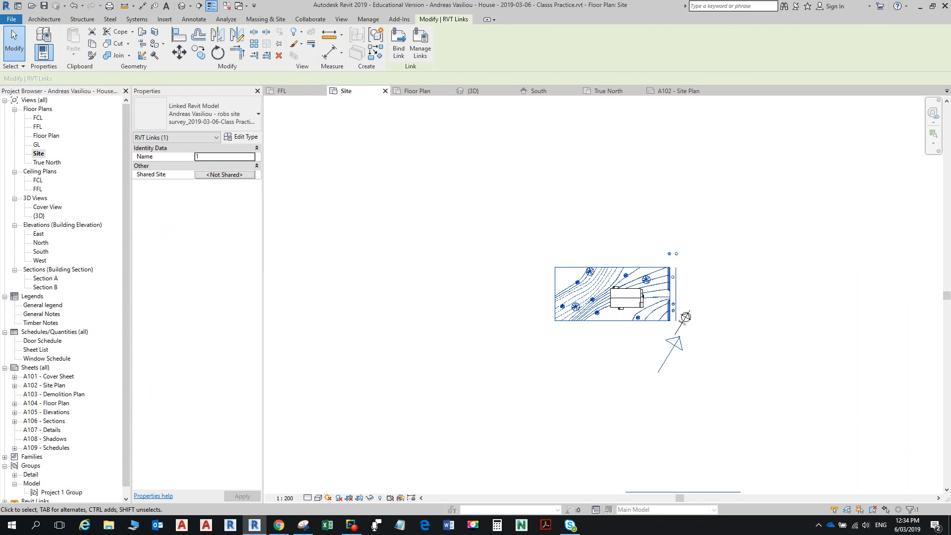
{"action": "left_click", "coordinate": [218, 51]}
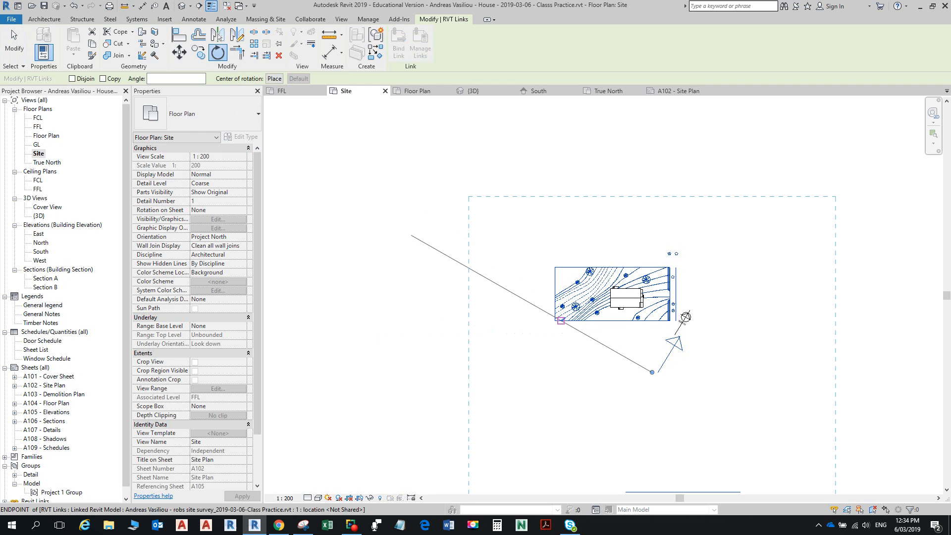
{"action": "left_click", "coordinate": [686, 317]}
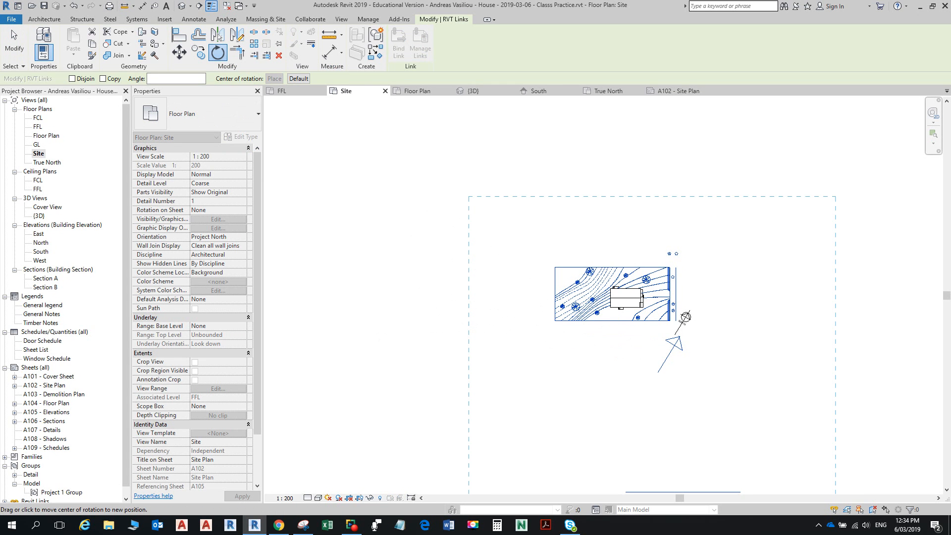
{"action": "left_click", "coordinate": [554, 320]}
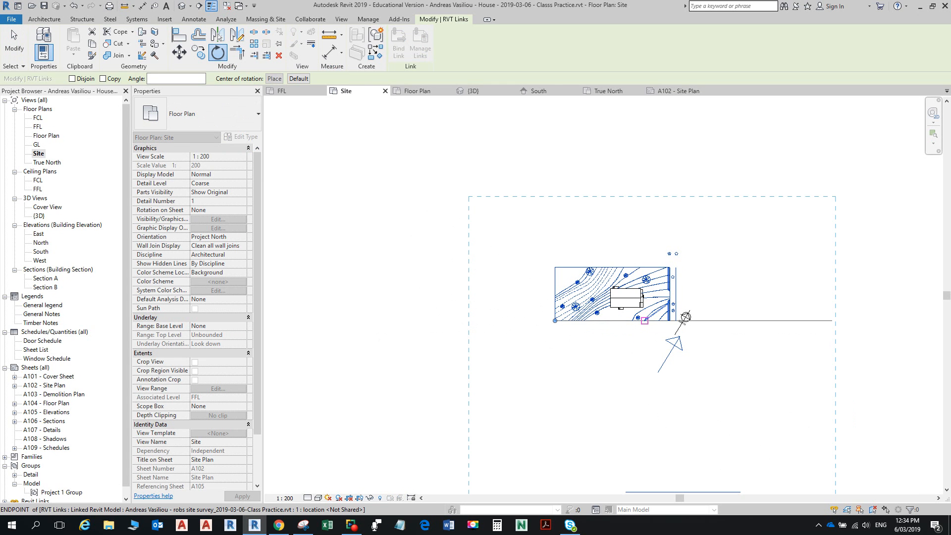
{"action": "left_click", "coordinate": [721, 320]}
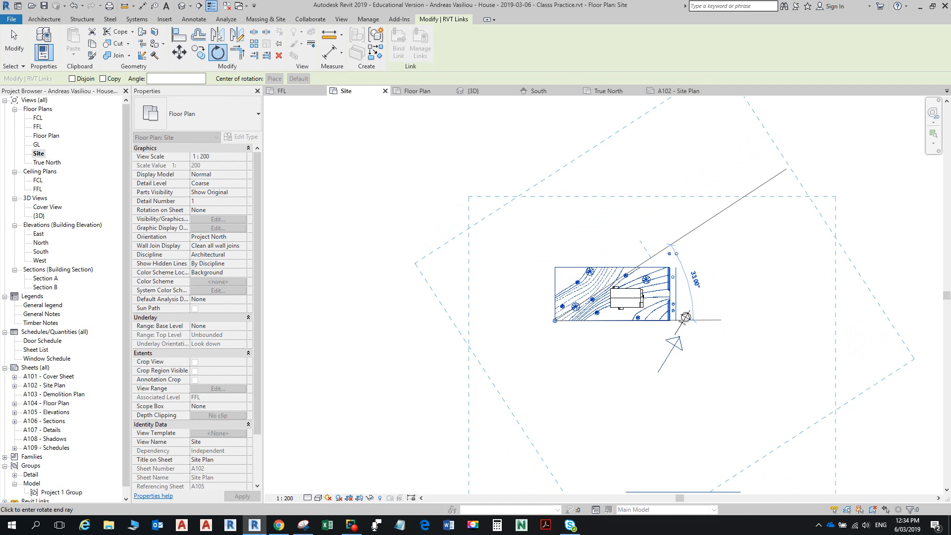
{"action": "left_click", "coordinate": [786, 170]}
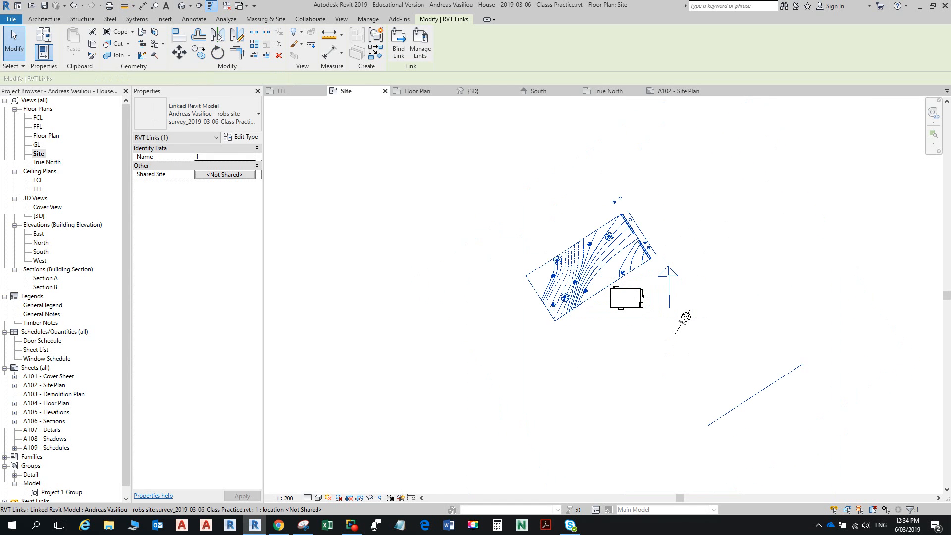
Step: Move the rotated site survey so its site boundary surrounds the house, nearer the road-side end of the block
{"action": "left_click_drag", "start_coordinate": [603, 288], "coordinate": [649, 320]}
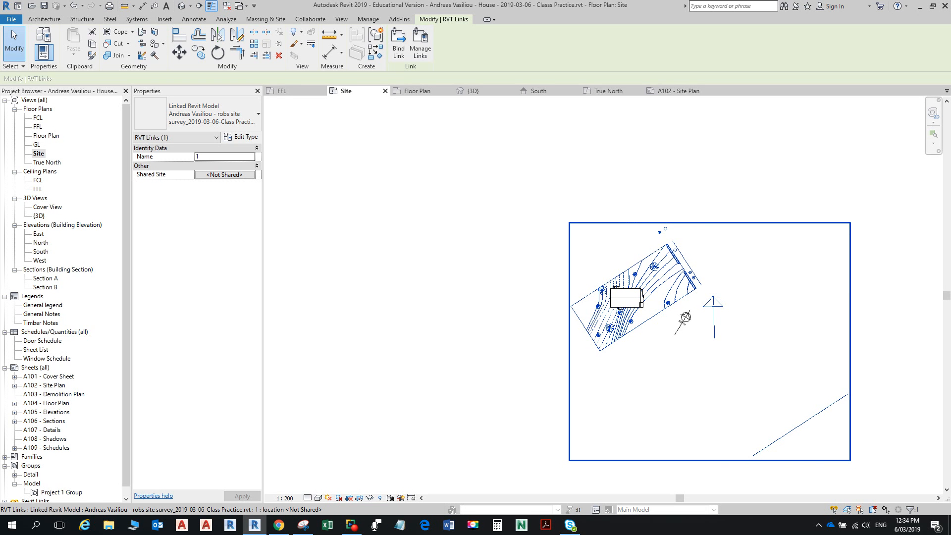
{"action": "left_click_drag", "start_coordinate": [649, 319], "coordinate": [633, 333]}
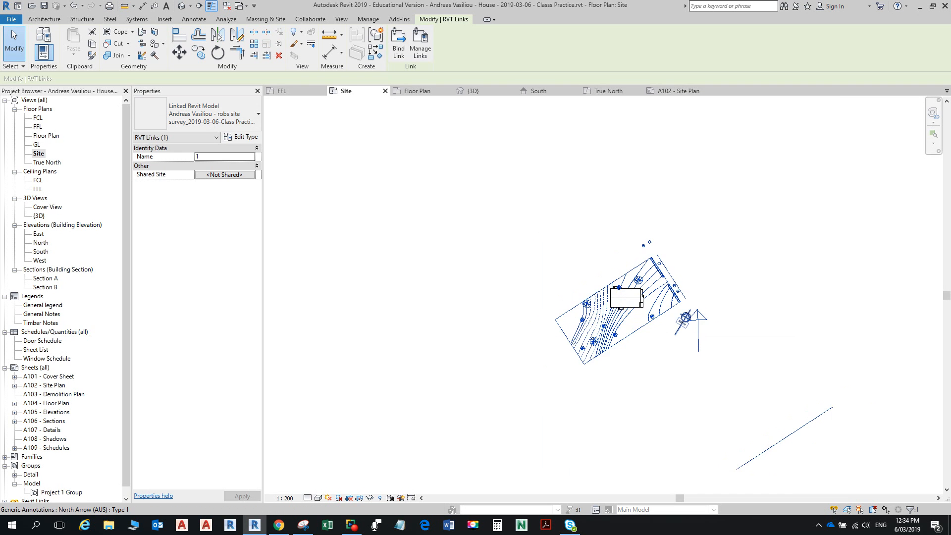
Step: Move the north arrow symbol by its lower endpoint onto the lower end of the survey's north line
{"action": "scroll", "coordinate": [684, 329], "scroll_direction": "up", "scroll_amount": 3}
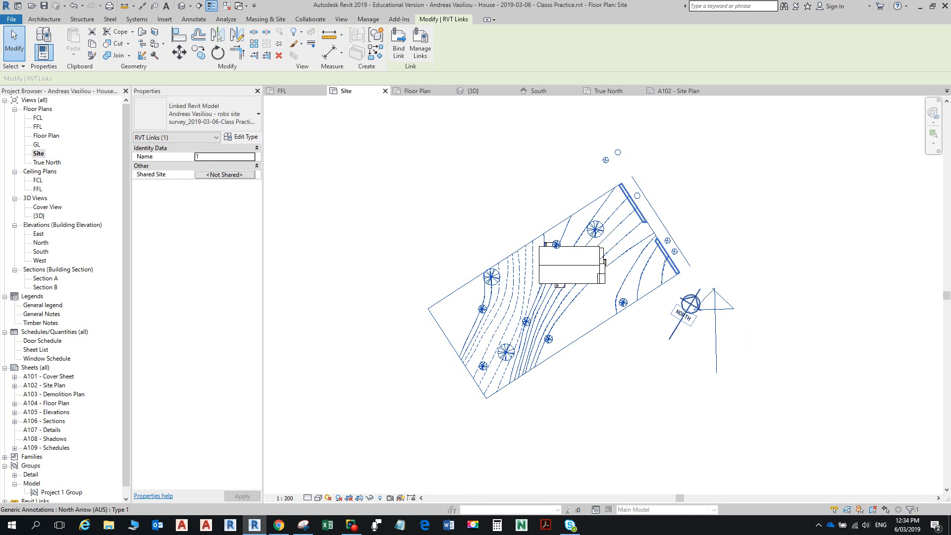
{"action": "left_click", "coordinate": [669, 338]}
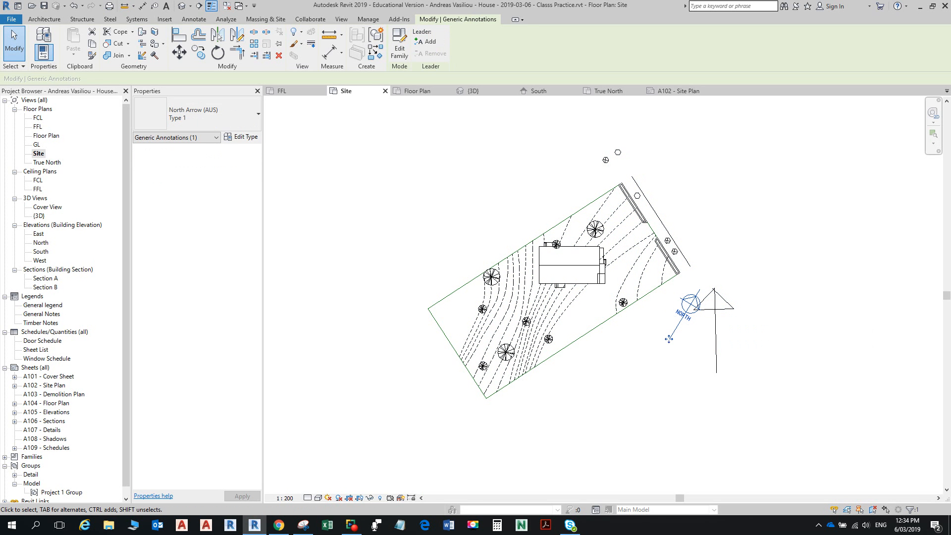
{"action": "key", "text": "m"}
{"action": "key", "text": "v"}
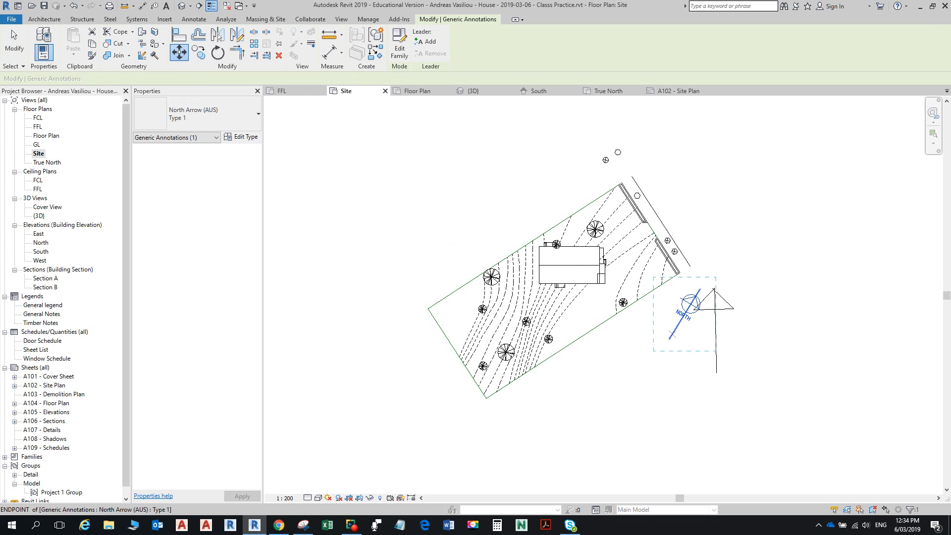
{"action": "left_click", "coordinate": [668, 339]}
{"action": "left_click", "coordinate": [718, 367]}
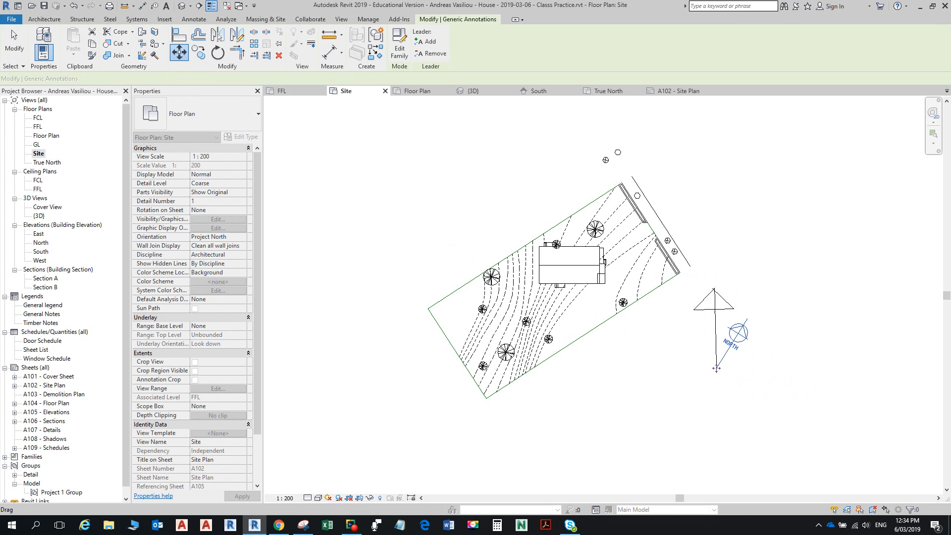
Step: Rotate the north arrow symbol 33° counter-clockwise to match the survey's north line, and move it outside the upper-left side of the site boundary
{"action": "scroll", "coordinate": [719, 367], "scroll_direction": "down", "scroll_amount": 1}
{"action": "scroll", "coordinate": [719, 367], "scroll_direction": "up", "scroll_amount": 2}
{"action": "key", "text": "r"}
{"action": "key", "text": "o"}
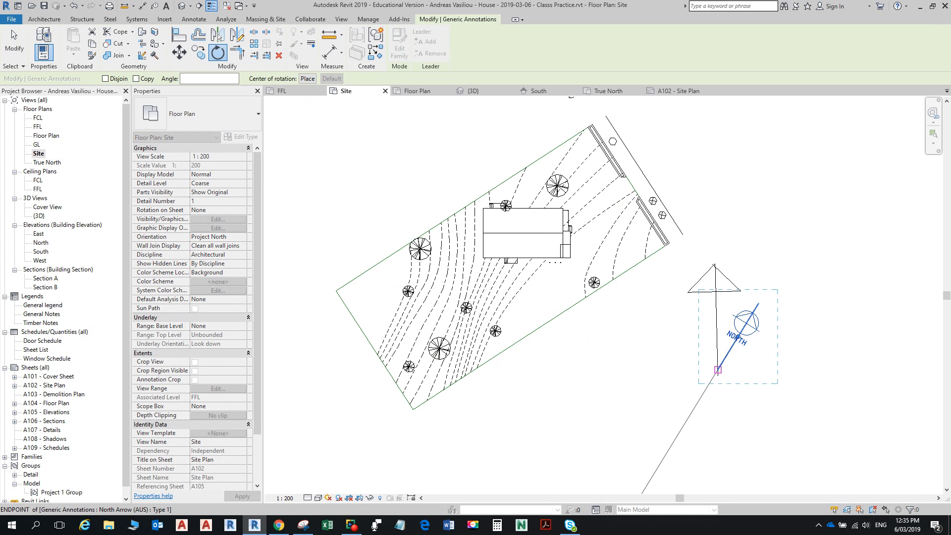
{"action": "left_click", "coordinate": [718, 369]}
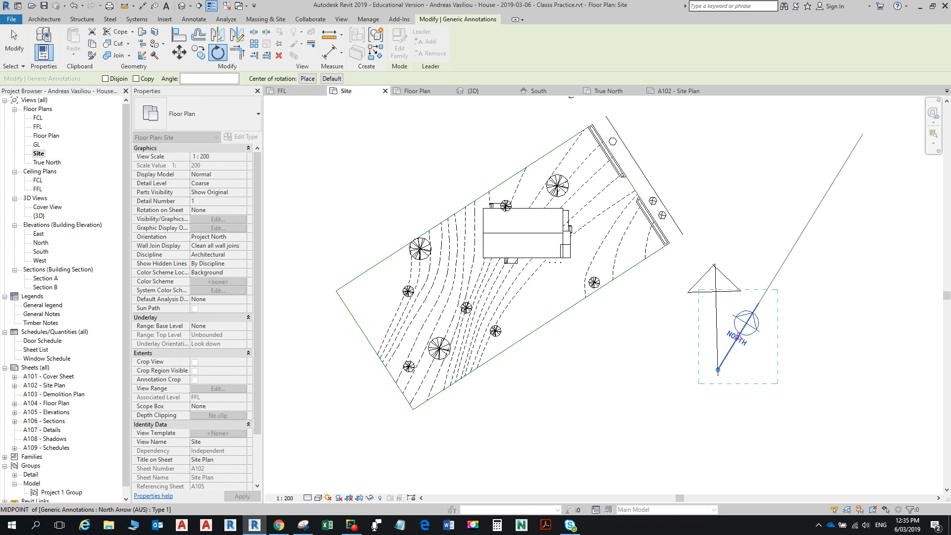
{"action": "left_click", "coordinate": [758, 304]}
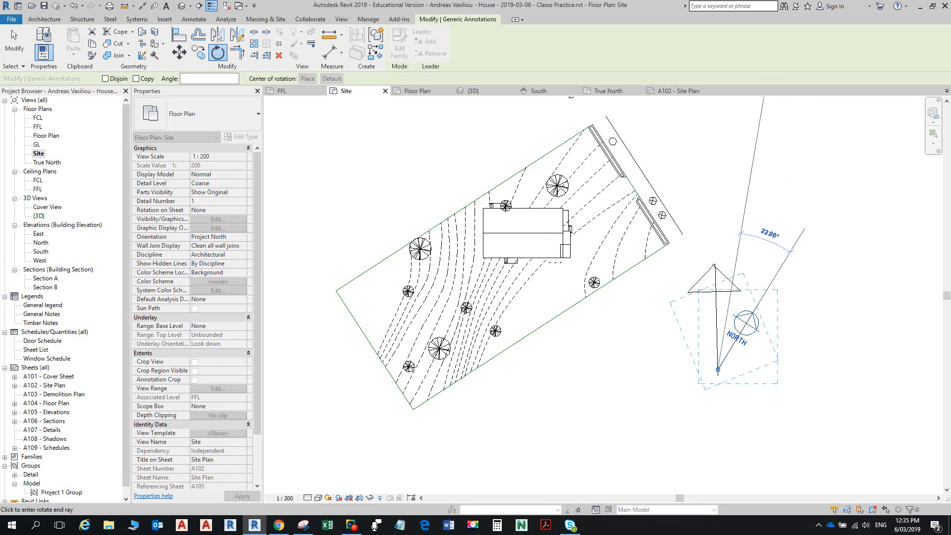
{"action": "scroll", "coordinate": [716, 260], "scroll_direction": "up", "scroll_amount": 3}
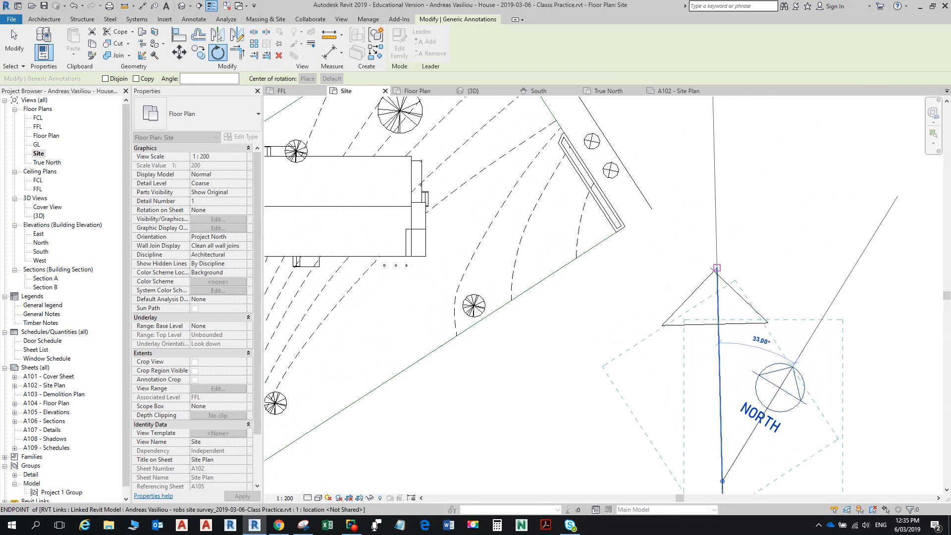
{"action": "left_click", "coordinate": [717, 317]}
{"action": "scroll", "coordinate": [723, 391], "scroll_direction": "down", "scroll_amount": 2}
{"action": "scroll", "coordinate": [723, 391], "scroll_direction": "down", "scroll_amount": 1}
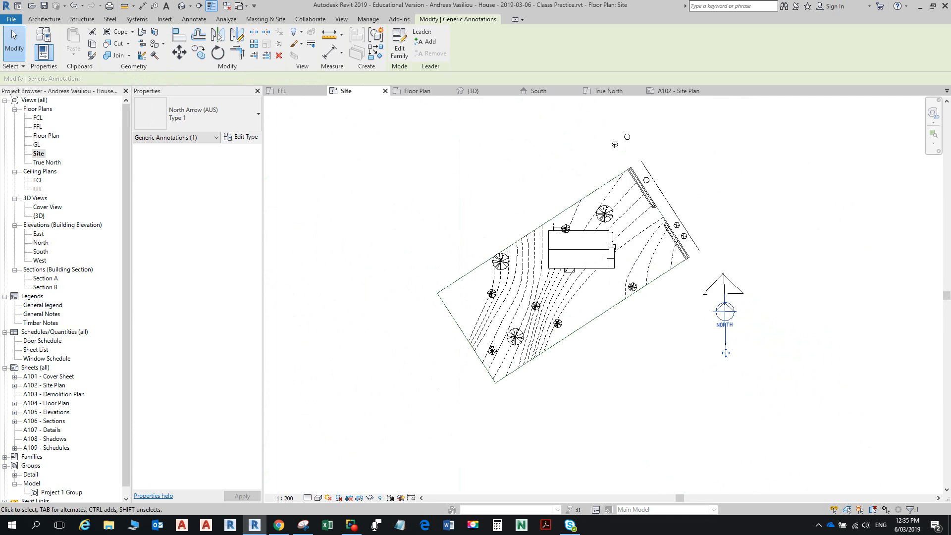
{"action": "scroll", "coordinate": [723, 367], "scroll_direction": "down", "scroll_amount": 1}
{"action": "left_click_drag", "start_coordinate": [723, 354], "coordinate": [537, 271]}
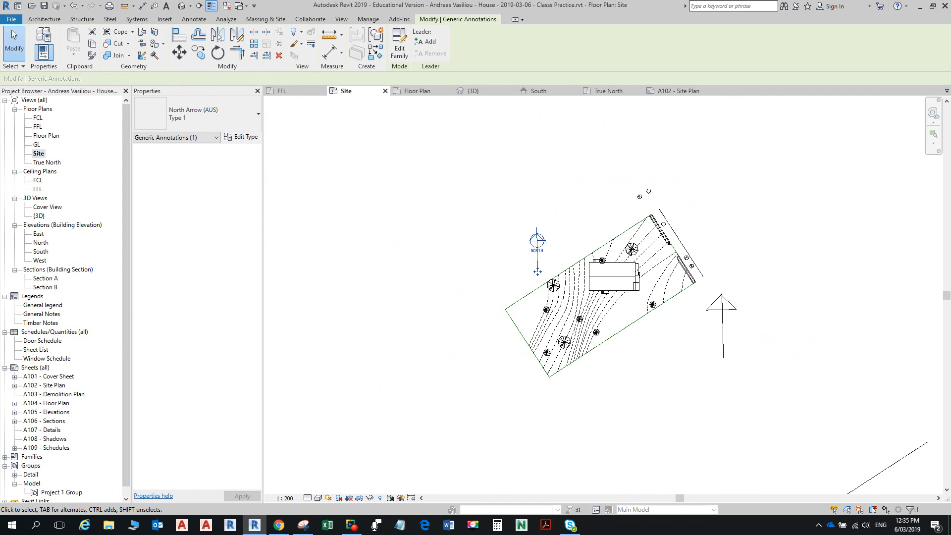
Step: Examine how the survey appears on the A102 Site Plan sheet and in the Floor Plan view, and return to the Site view
{"action": "double_click", "coordinate": [44, 384]}
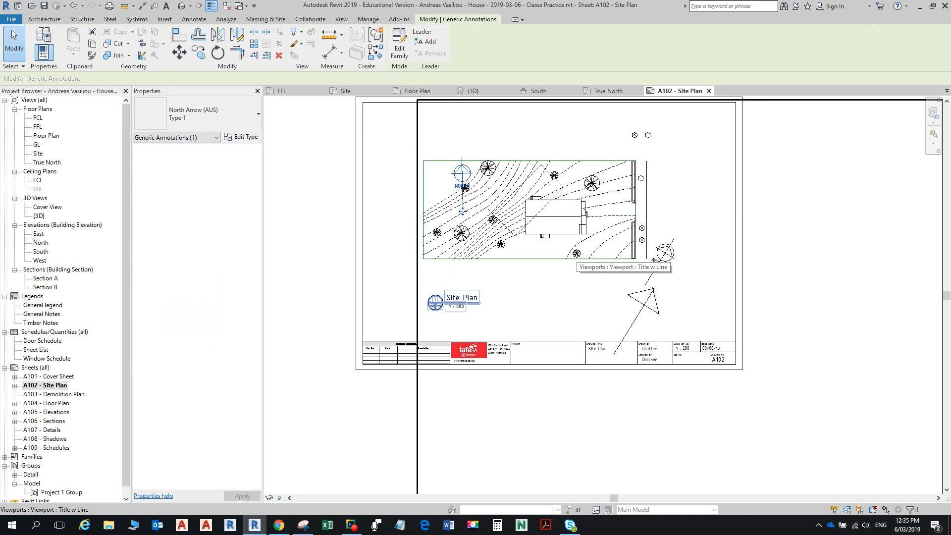
{"action": "left_click", "coordinate": [653, 297]}
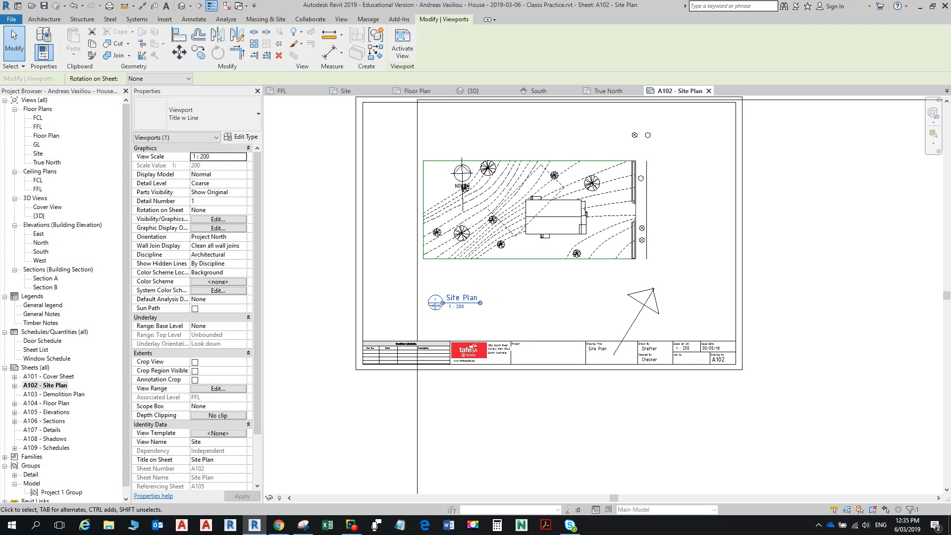
{"action": "double_click", "coordinate": [46, 135]}
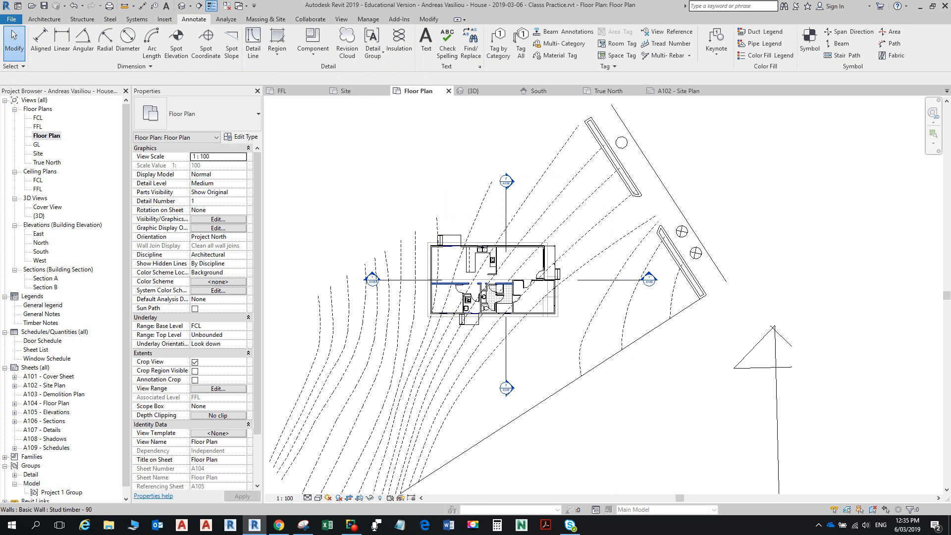
{"action": "scroll", "coordinate": [520, 289], "scroll_direction": "down", "scroll_amount": 5}
{"action": "middle_click_drag", "start_coordinate": [510, 293], "coordinate": [549, 298]}
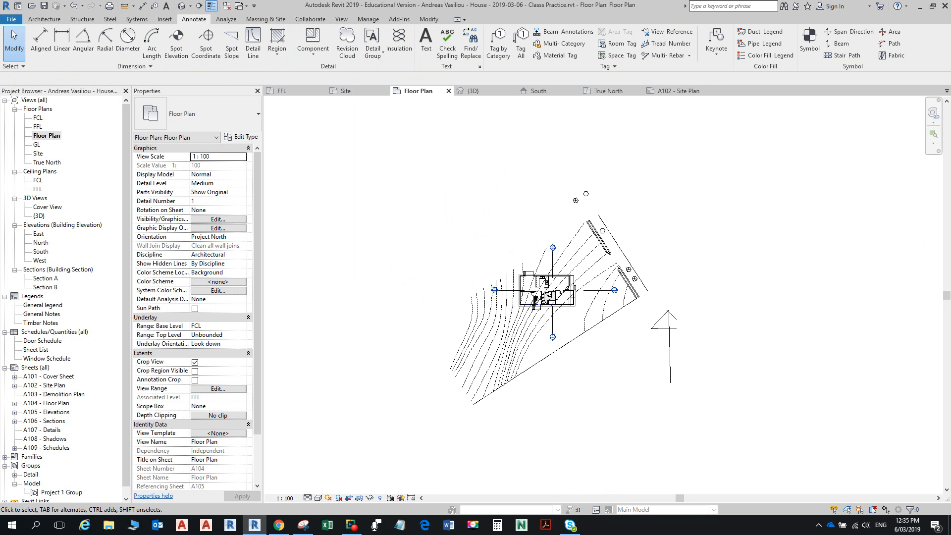
{"action": "double_click", "coordinate": [38, 153]}
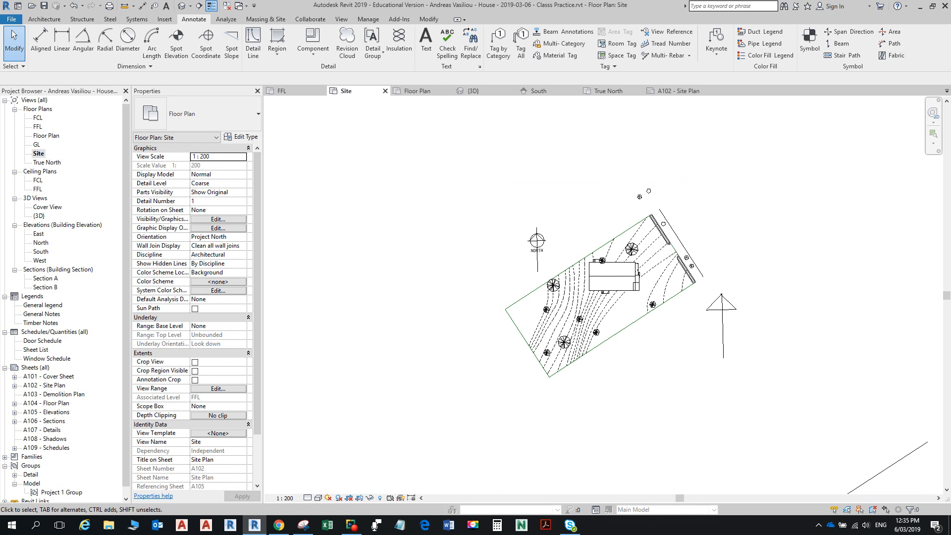
{"action": "scroll", "coordinate": [193, 317], "scroll_direction": "down", "scroll_amount": 1}
{"action": "scroll", "coordinate": [459, 103], "scroll_direction": "down", "scroll_amount": 3}
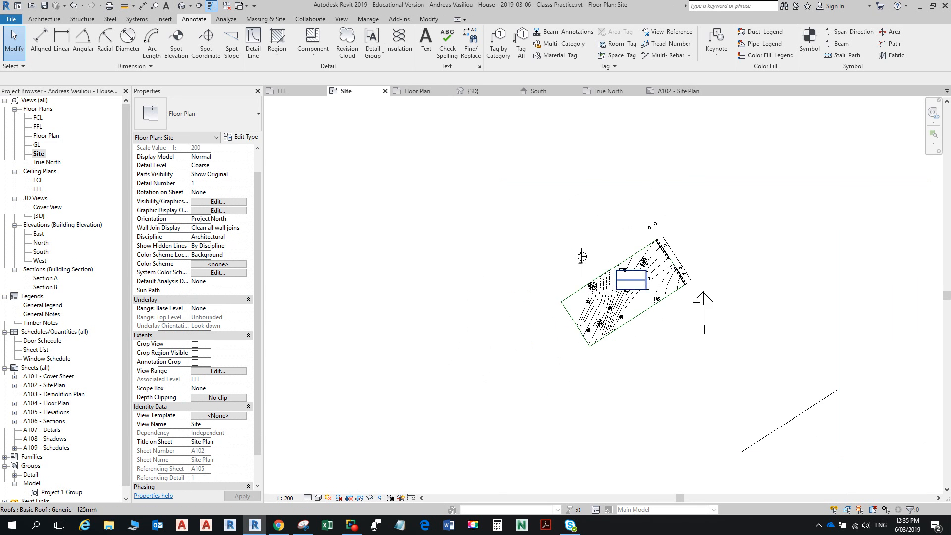
{"action": "left_click", "coordinate": [628, 155]}
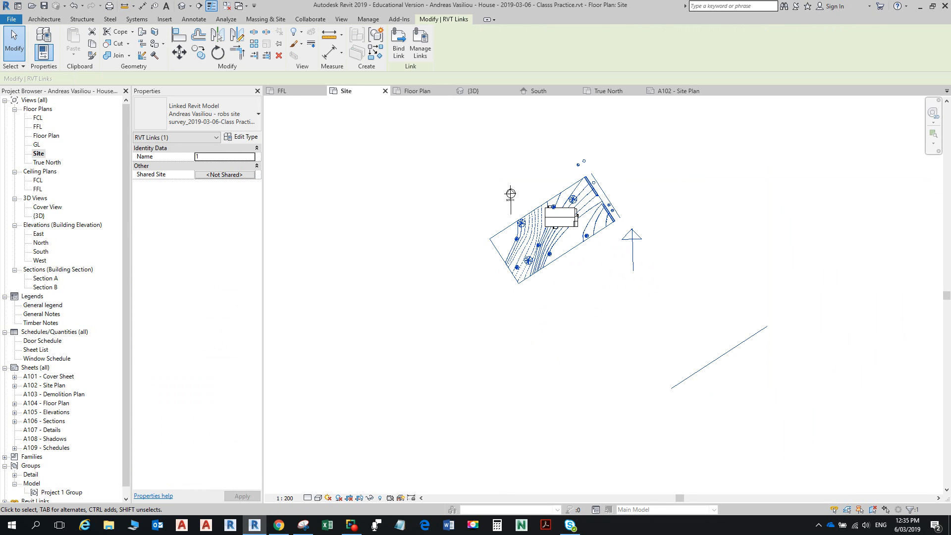
Step: Create a new sheet with the A3 metric (AUS) landscape title block
{"action": "left_click", "coordinate": [35, 367]}
{"action": "right_click", "coordinate": [35, 367]}
{"action": "left_click", "coordinate": [57, 375]}
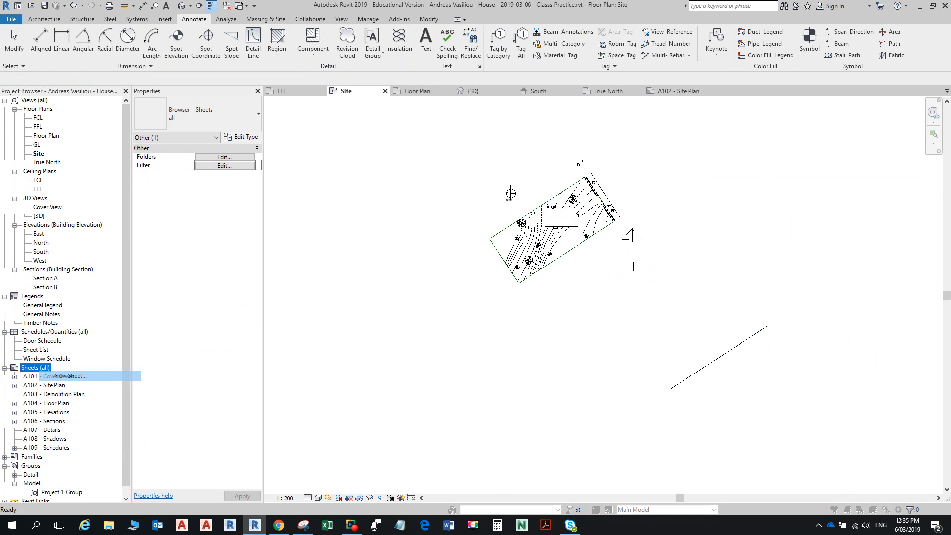
{"action": "key", "text": "Return"}
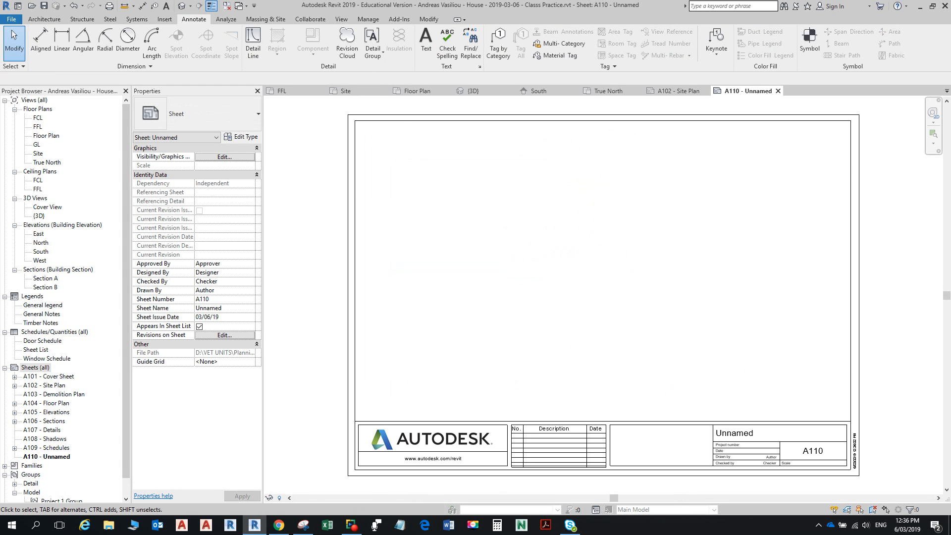
Step: Duplicate the Site floor plan view without detailing
{"action": "double_click", "coordinate": [38, 154]}
{"action": "right_click", "coordinate": [40, 154]}
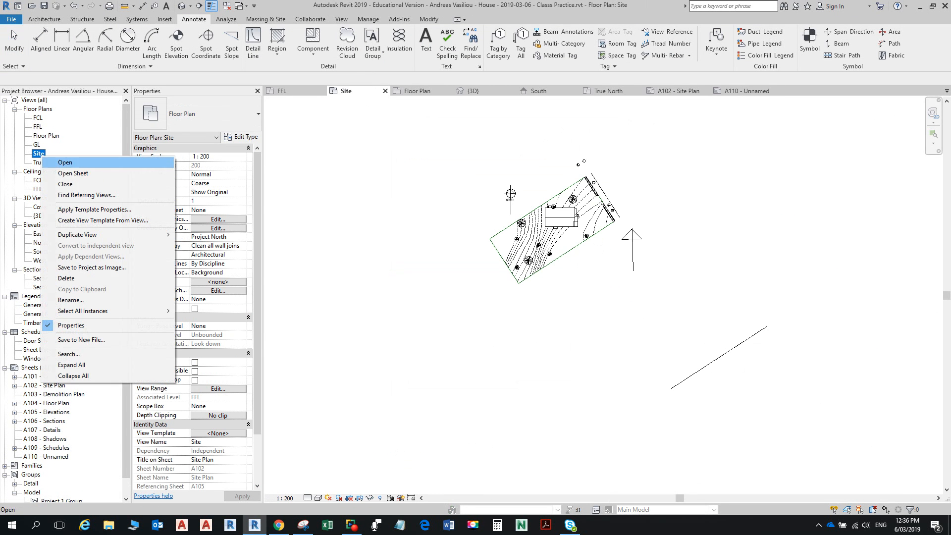
{"action": "left_click", "coordinate": [102, 221]}
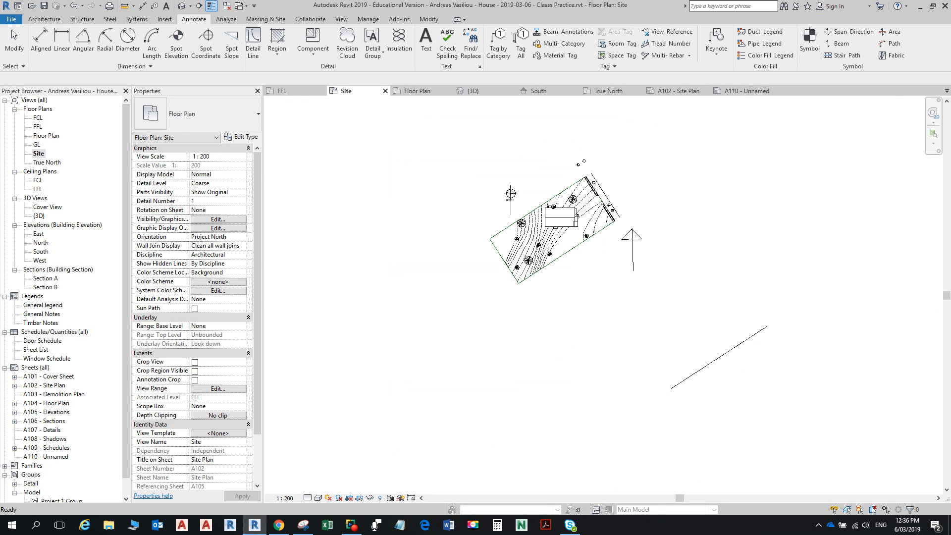
{"action": "right_click", "coordinate": [39, 154]}
{"action": "mouse_move", "coordinate": [100, 231]}
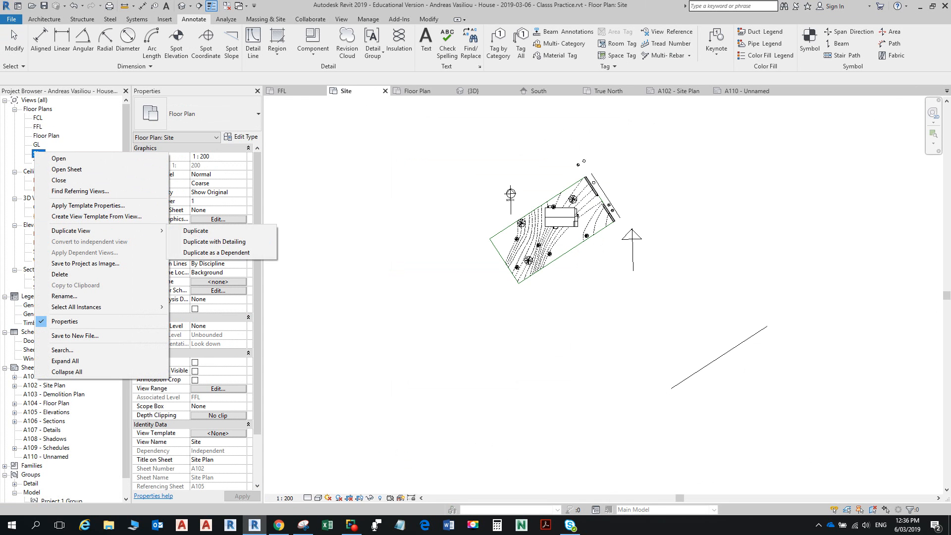
{"action": "left_click", "coordinate": [197, 230]}
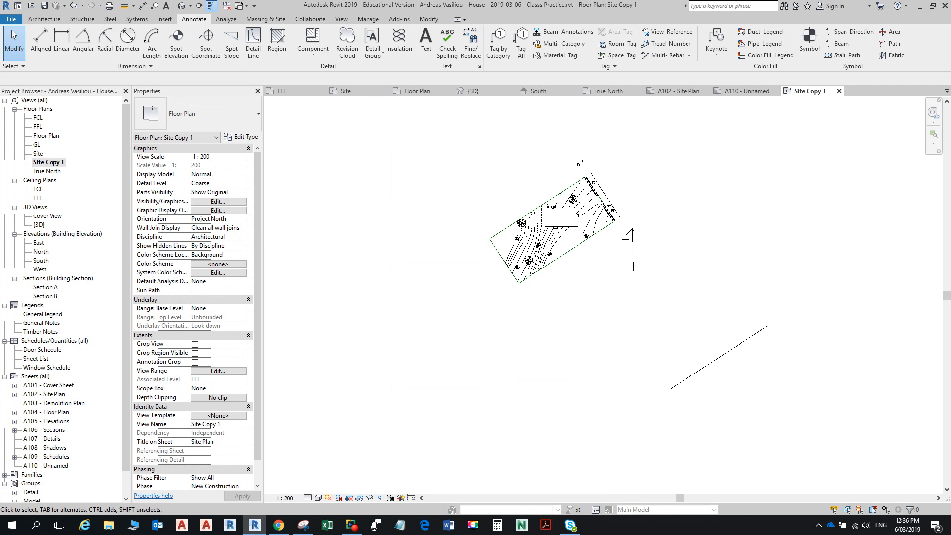
Step: Place the Site Copy 1 view on sheet A110 and shift its viewport so the block sits inside the title block
{"action": "double_click", "coordinate": [46, 466]}
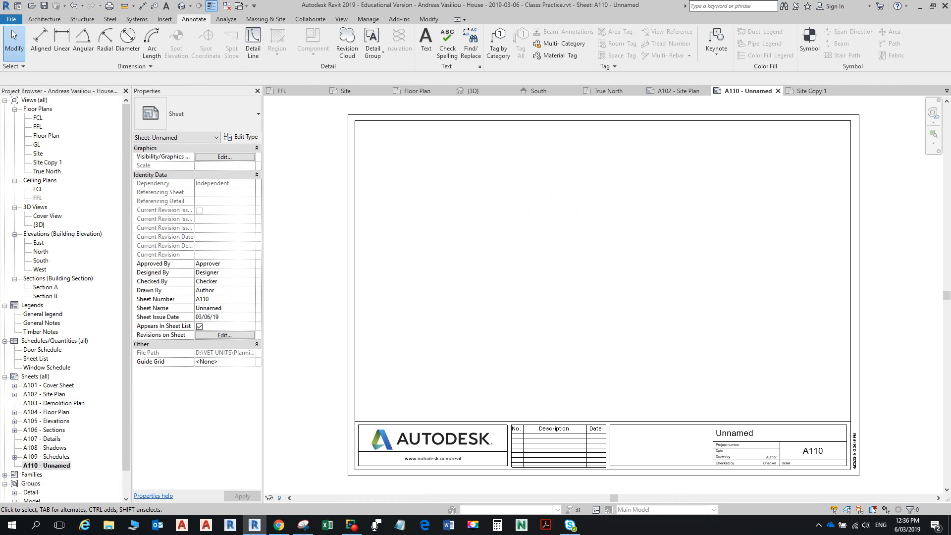
{"action": "left_click_drag", "start_coordinate": [47, 162], "coordinate": [598, 303]}
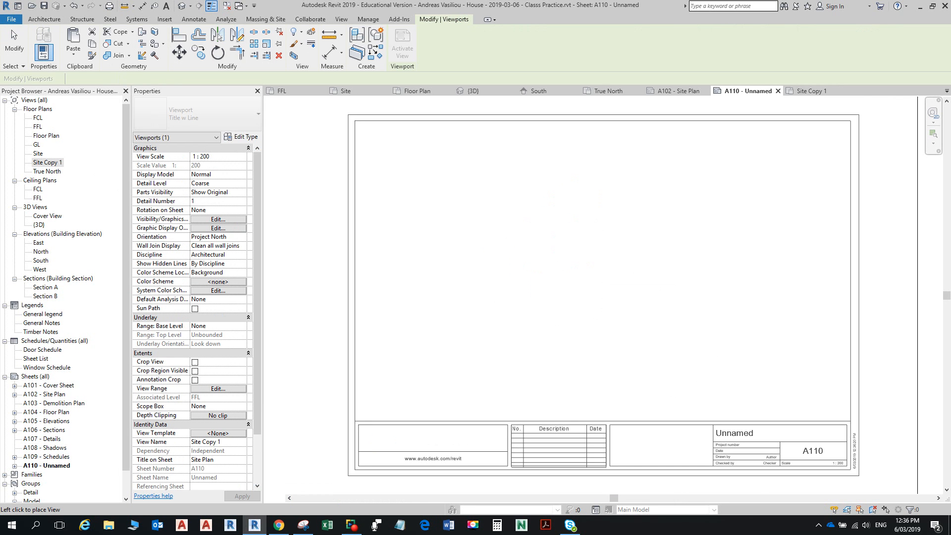
{"action": "left_click", "coordinate": [558, 274]}
{"action": "scroll", "coordinate": [582, 291], "scroll_direction": "down", "scroll_amount": 4}
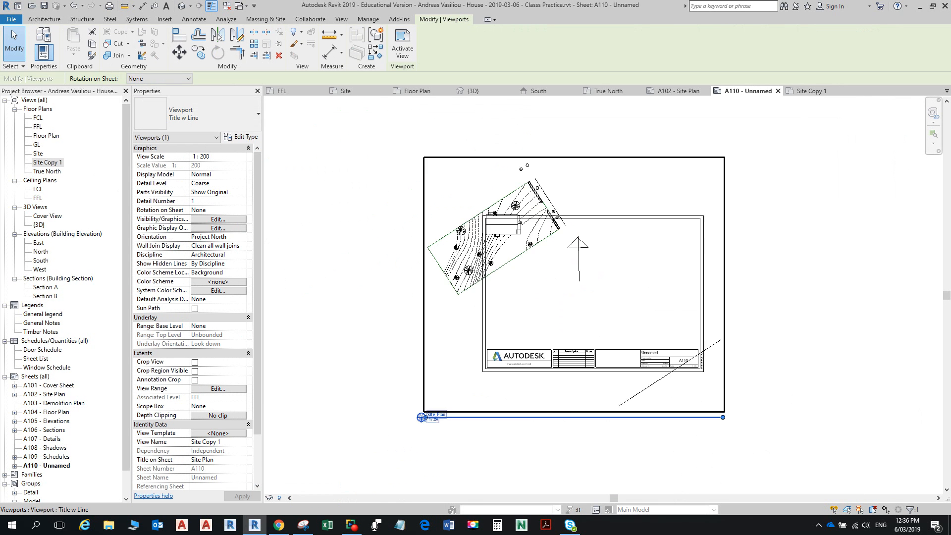
{"action": "left_click_drag", "start_coordinate": [581, 291], "coordinate": [656, 329]}
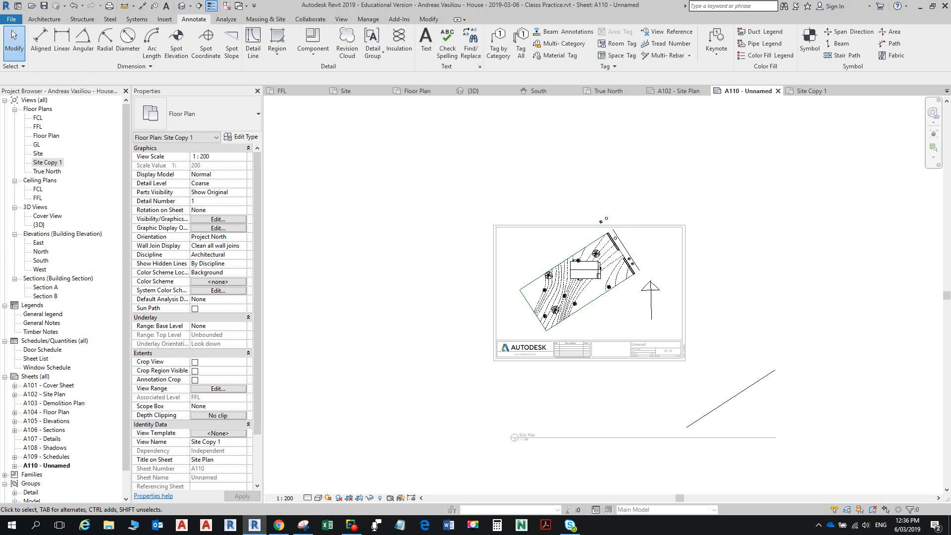
Step: Open the Site Copy 1 view and look at the duplication options available for the Site view
{"action": "double_click", "coordinate": [47, 162]}
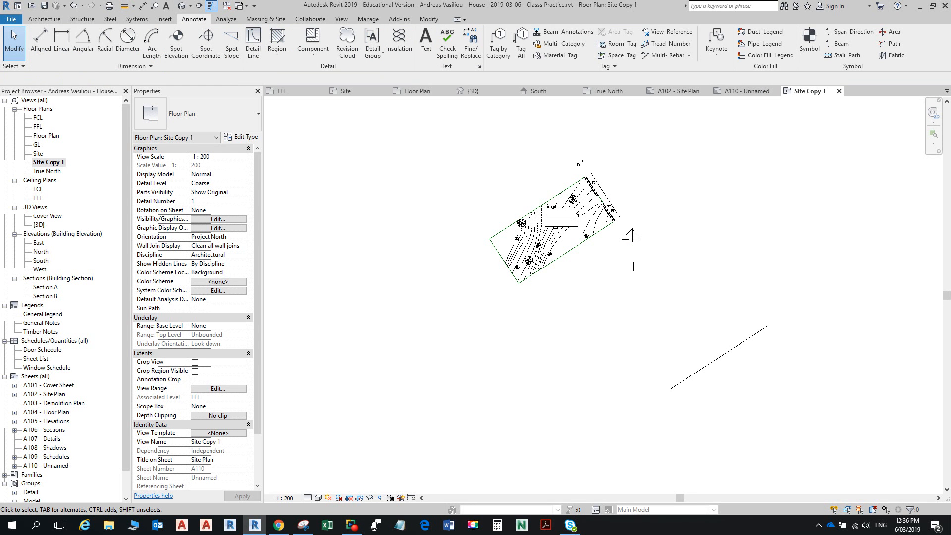
{"action": "right_click", "coordinate": [37, 153]}
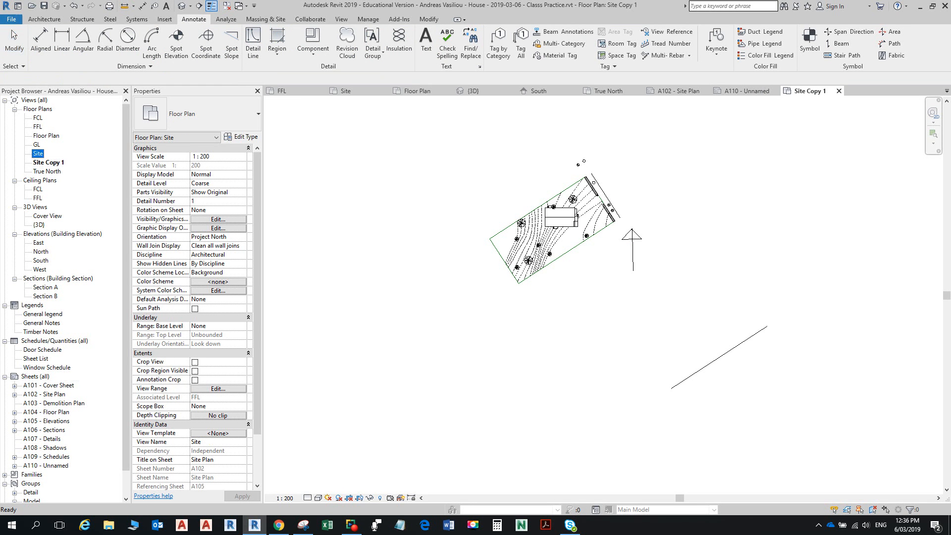
{"action": "mouse_move", "coordinate": [124, 231]}
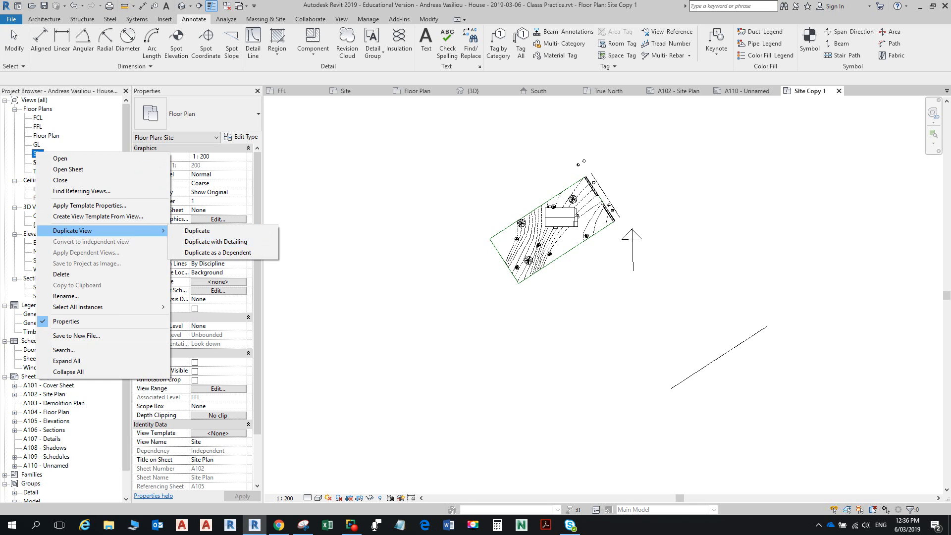
{"action": "key", "text": "Escape"}
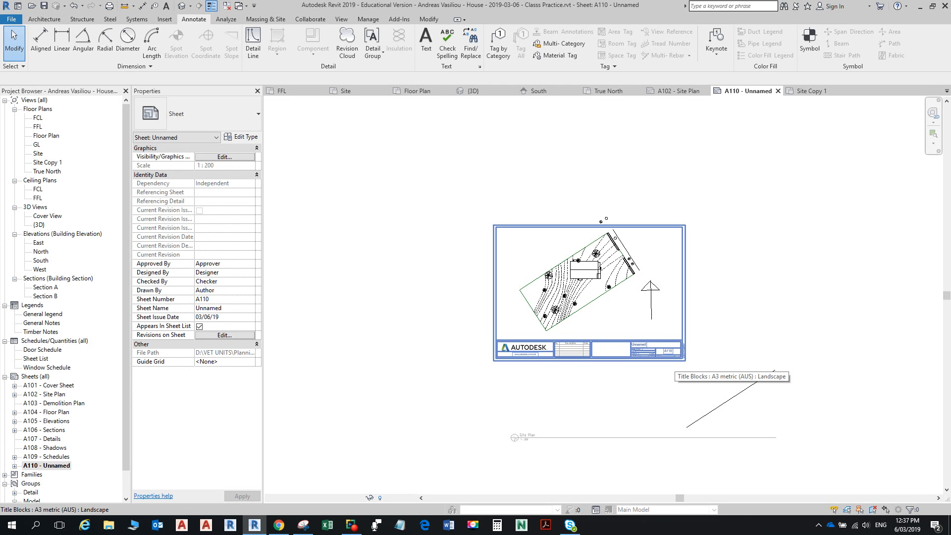
Step: Examine the placed site plan within the title block on sheet A110
{"action": "key", "text": "z"}
{"action": "key", "text": "r"}
{"action": "left_click", "coordinate": [515, 210]}
{"action": "left_click", "coordinate": [688, 349]}
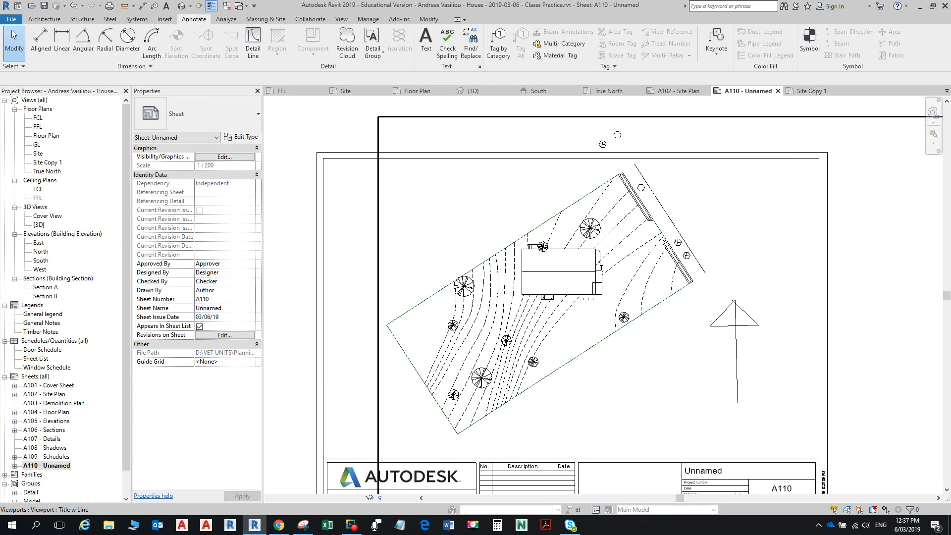